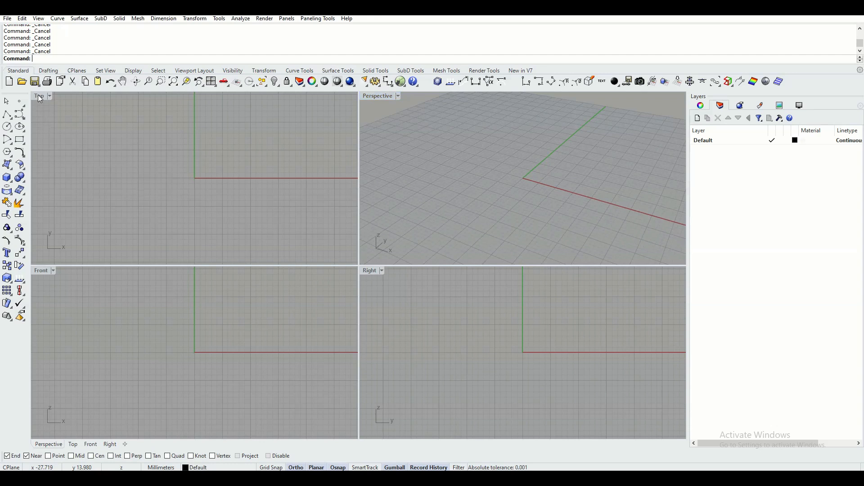
- Maximize the Top view so it fills the modelling area
double_click(40, 96)
right_drag(416, 195, 363, 242)
scroll(347, 242, down, 4)
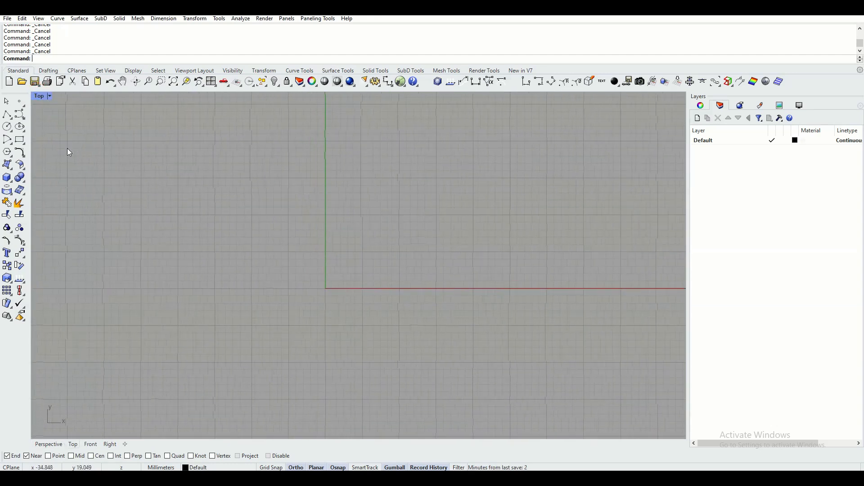
- Draw a centre-based rectangle at the origin (0,0) with length 31 mm and width 60 mm
click(25, 145)
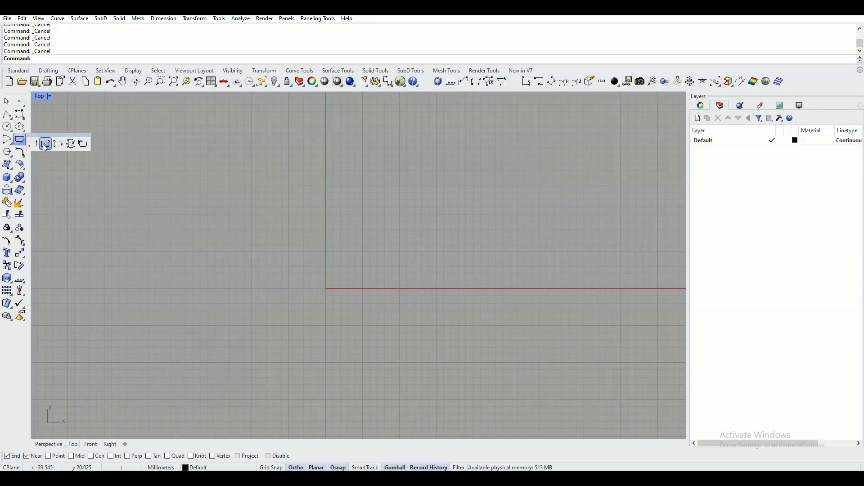
click(44, 145)
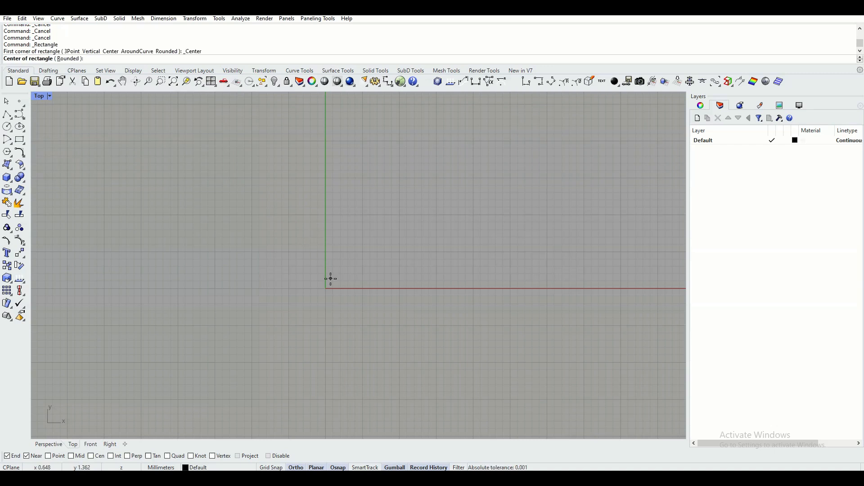
text(0,)
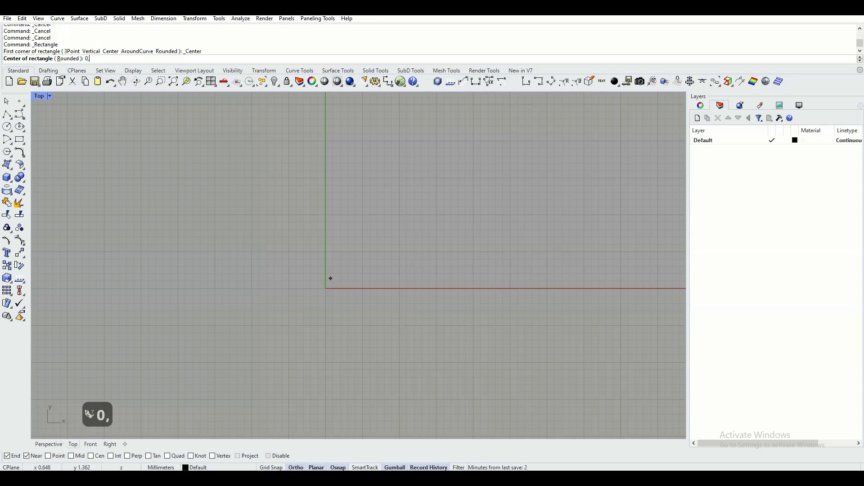
text(0)
key(Return)
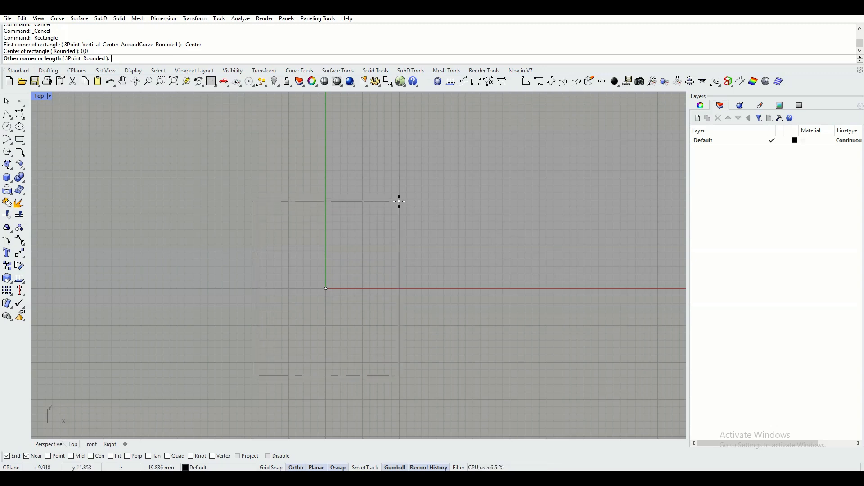
text(31)
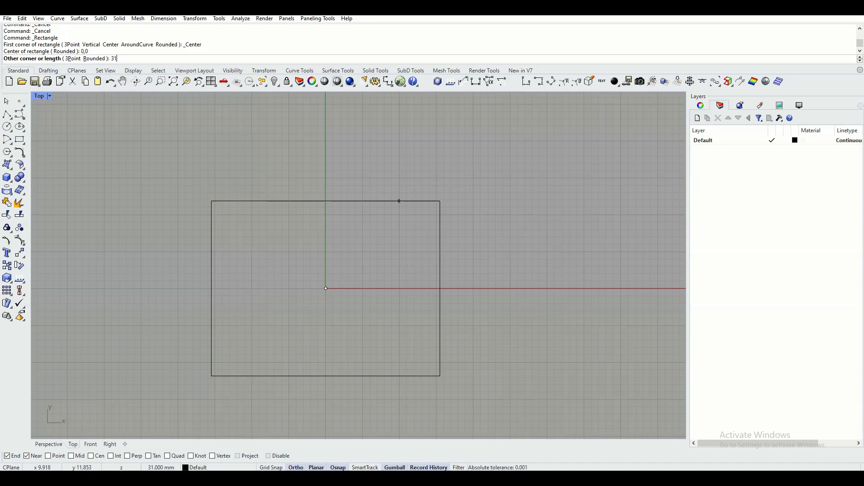
key(Return)
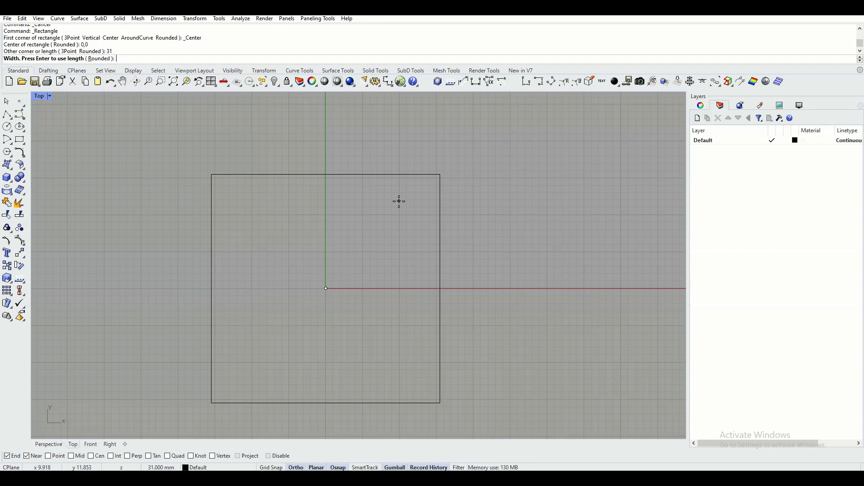
text(60)
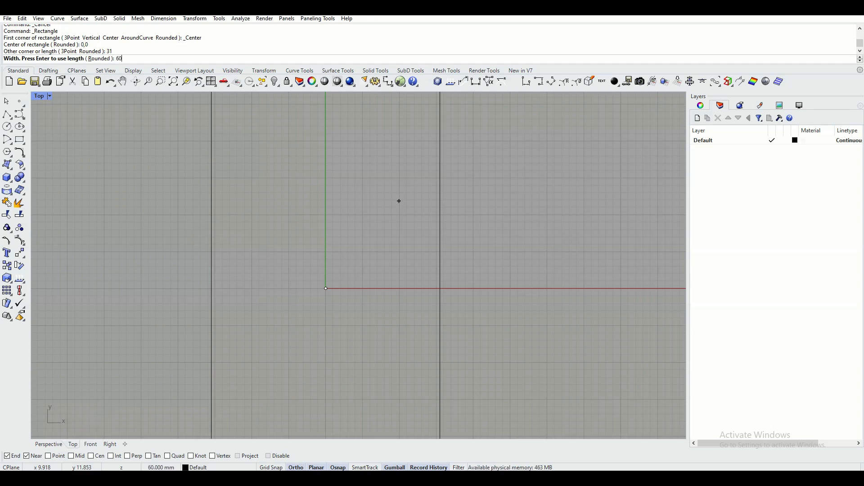
key(Return)
scroll(399, 201, down, 3)
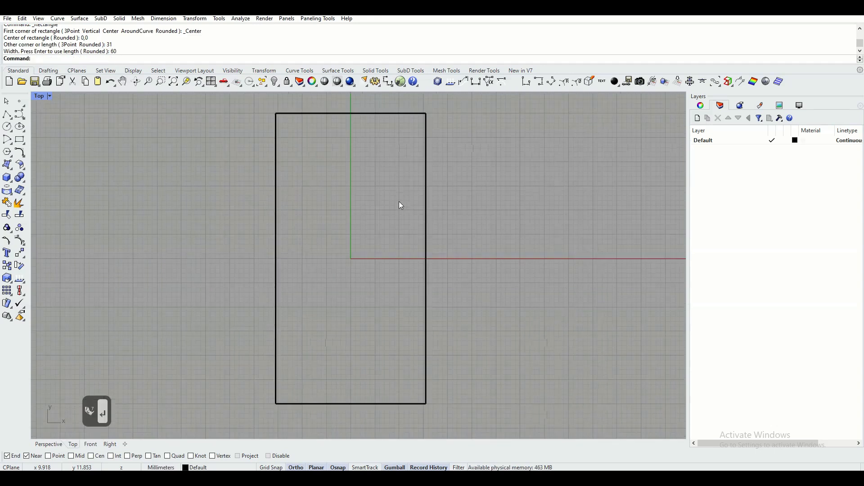
scroll(399, 201, down, 1)
right_drag(399, 201, 359, 229)
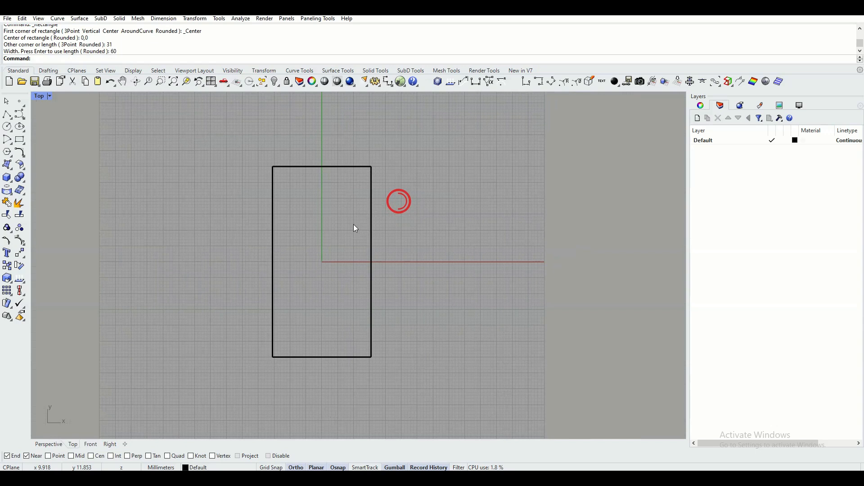
scroll(355, 229, up, 1)
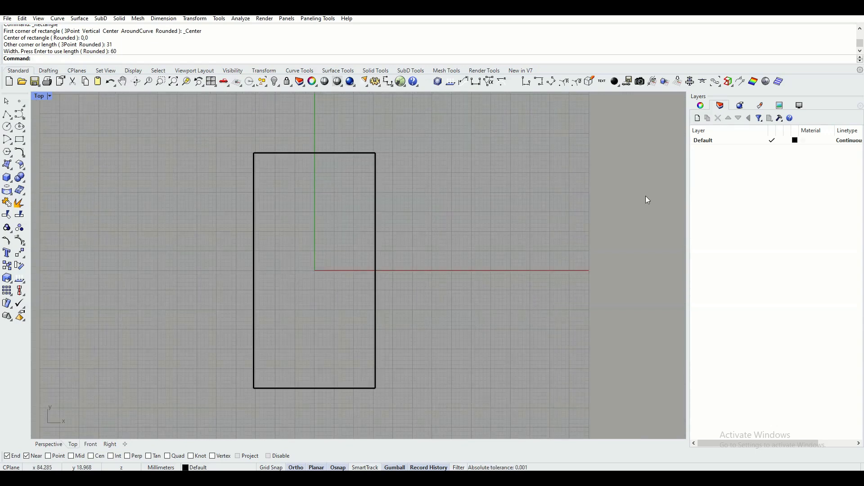
- Rename the Default layer to 2Dcurves
click(709, 143)
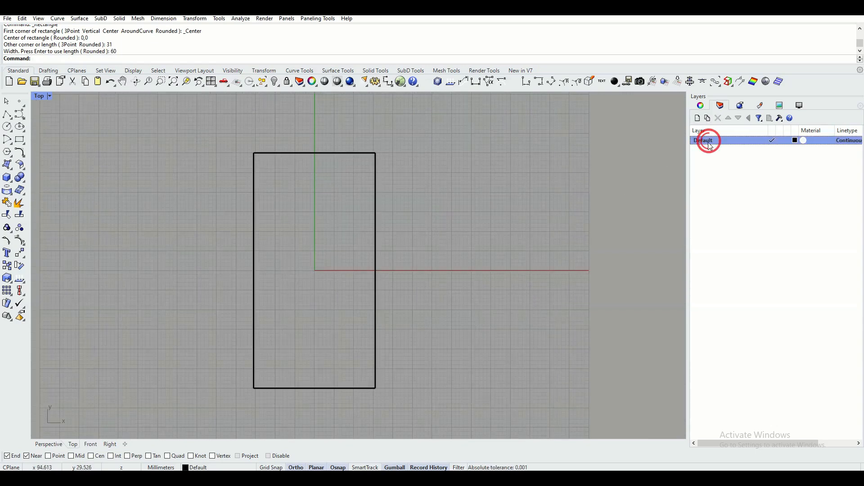
click(710, 143)
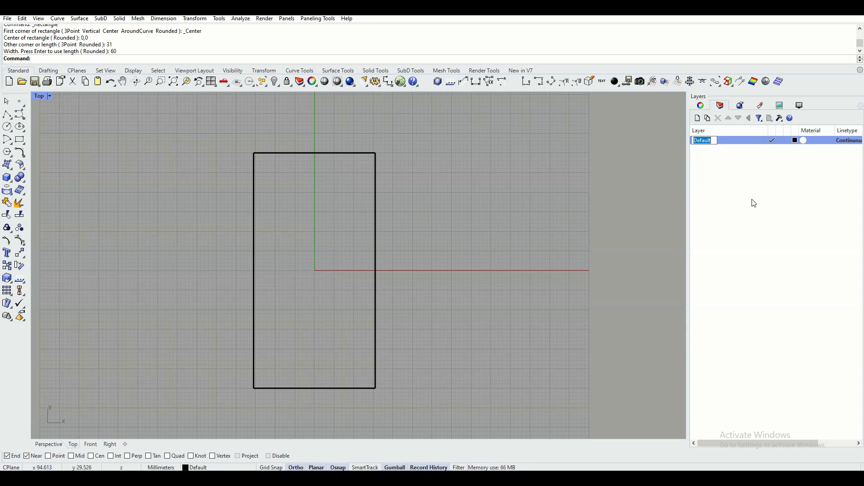
text(2D)
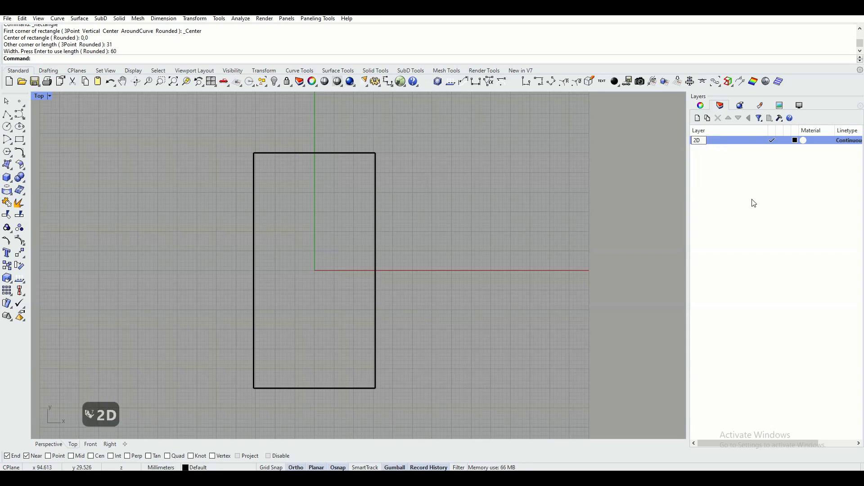
text(curves)
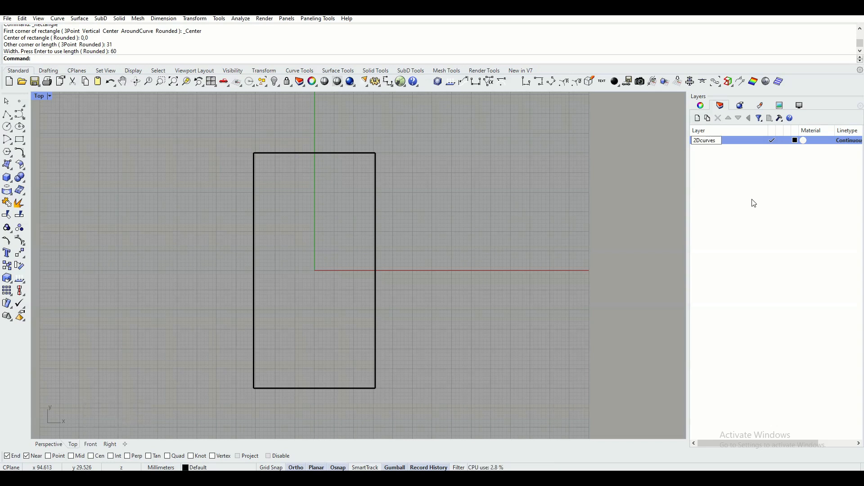
key(Return)
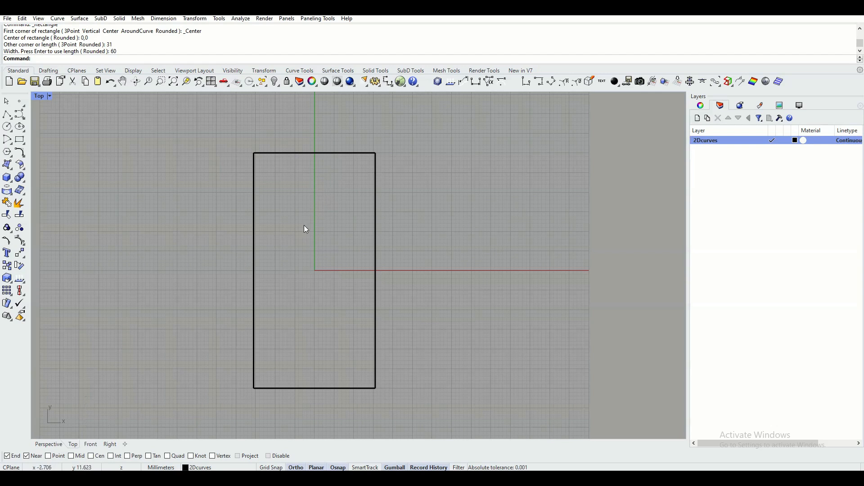
- Draw a second centre-based rectangle at 0,0 with length 41 mm and width 60 mm
click(20, 140)
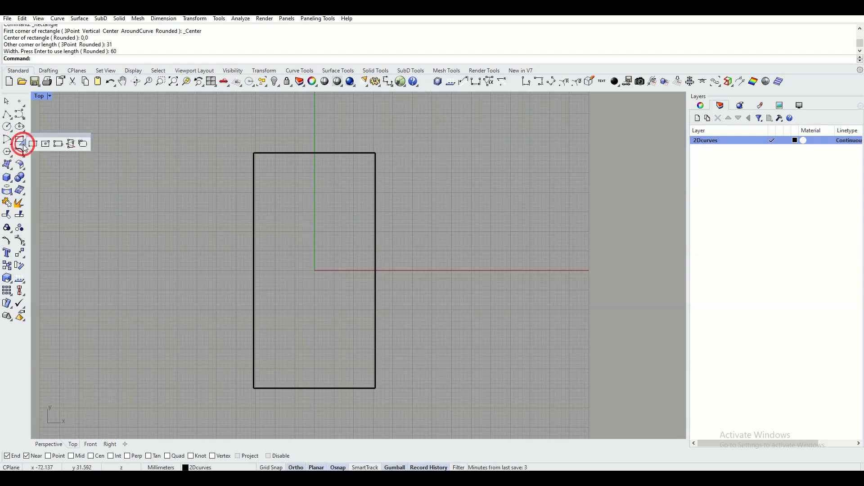
click(46, 143)
text(0)
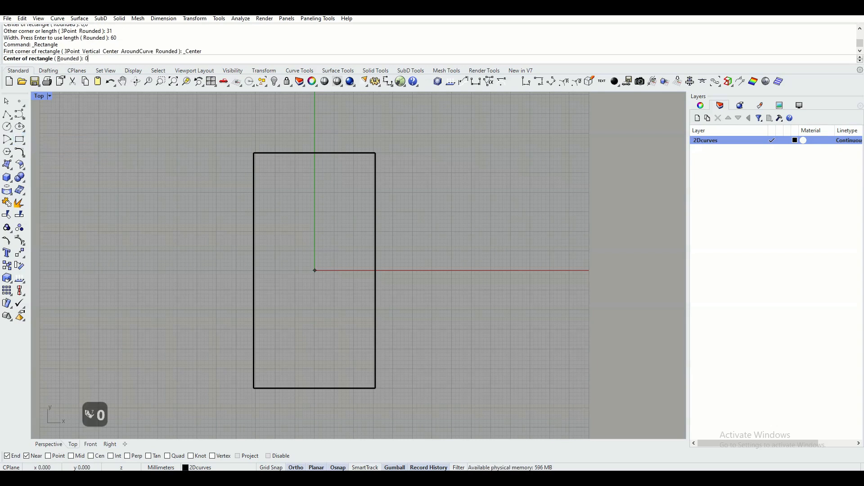
text(,0)
key(Return)
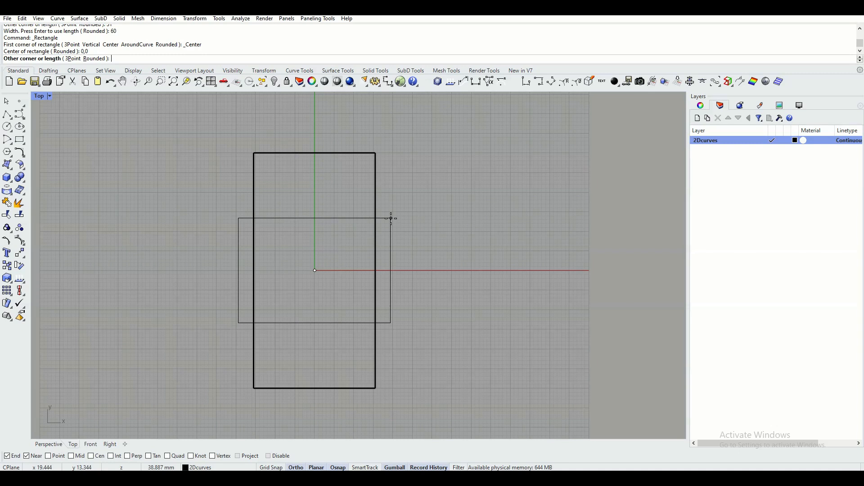
text(41)
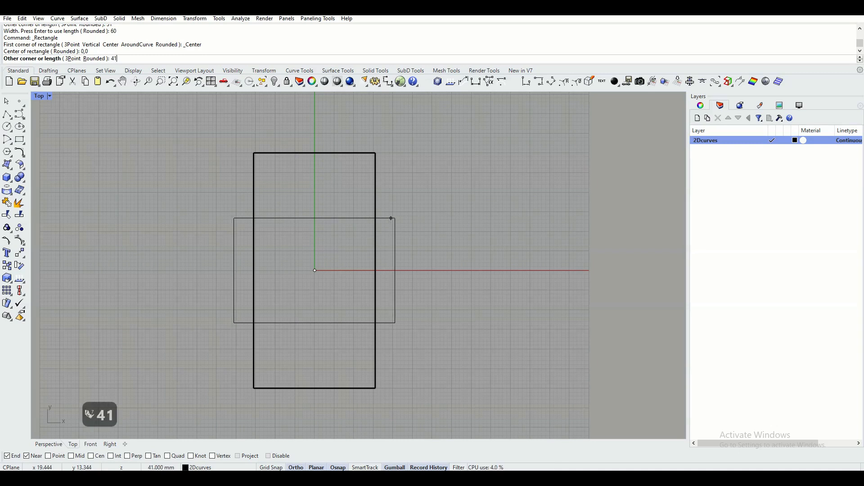
key(Return)
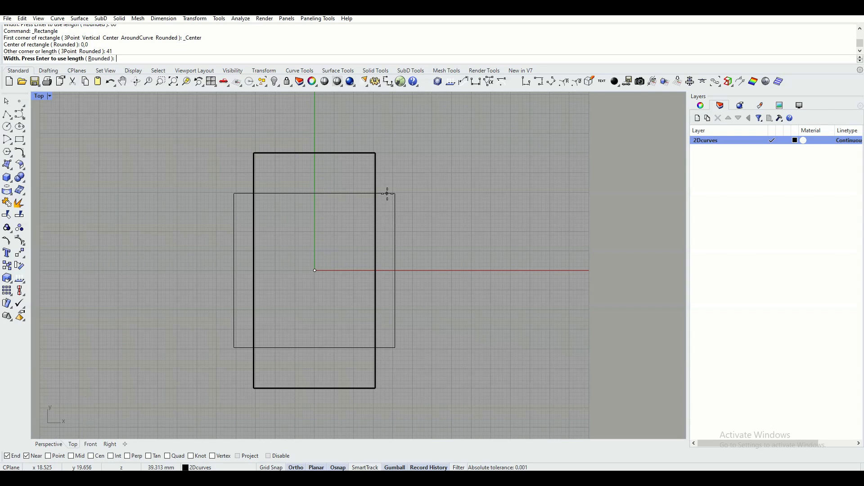
text(60)
key(Return)
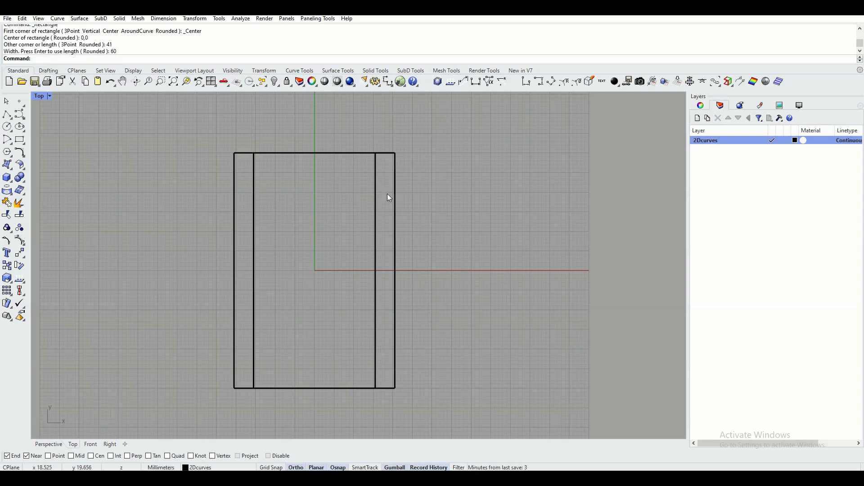
- Move the narrower rectangle 8 mm down along the Y axis and deselect it
click(254, 234)
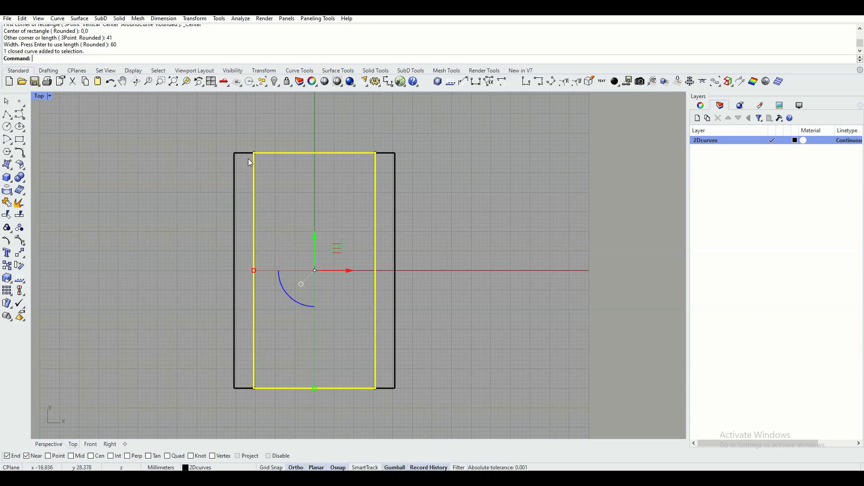
click(314, 236)
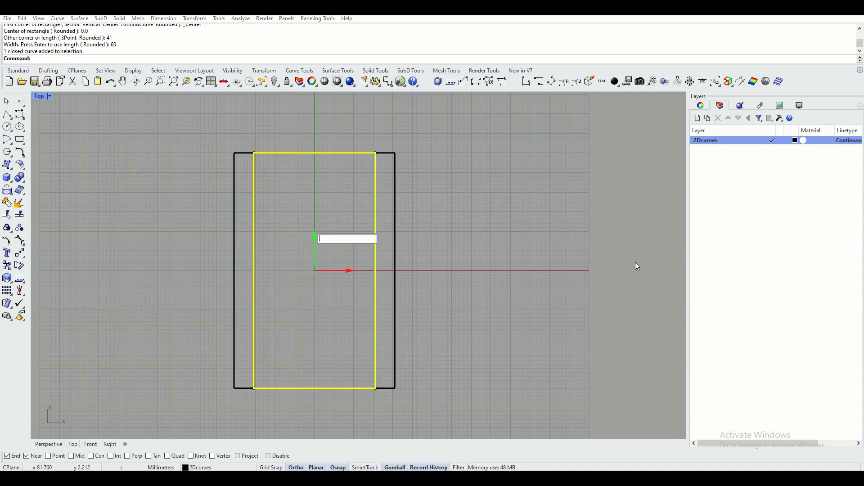
text(-8)
key(Return)
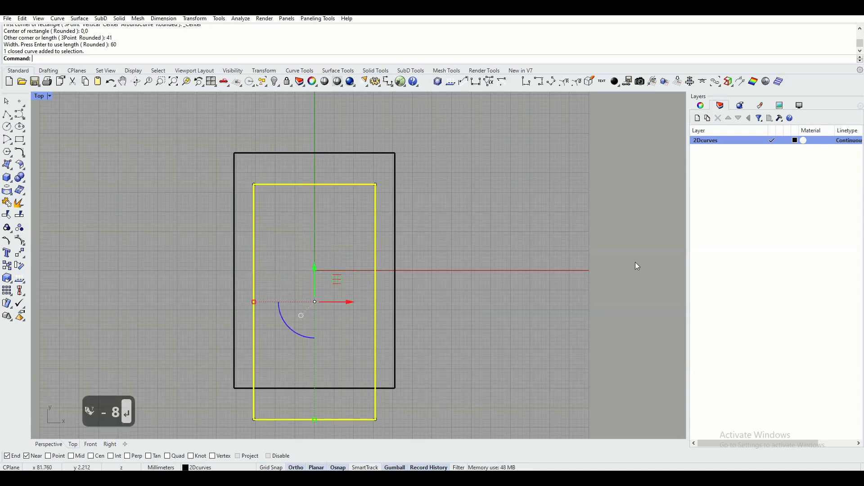
click(517, 257)
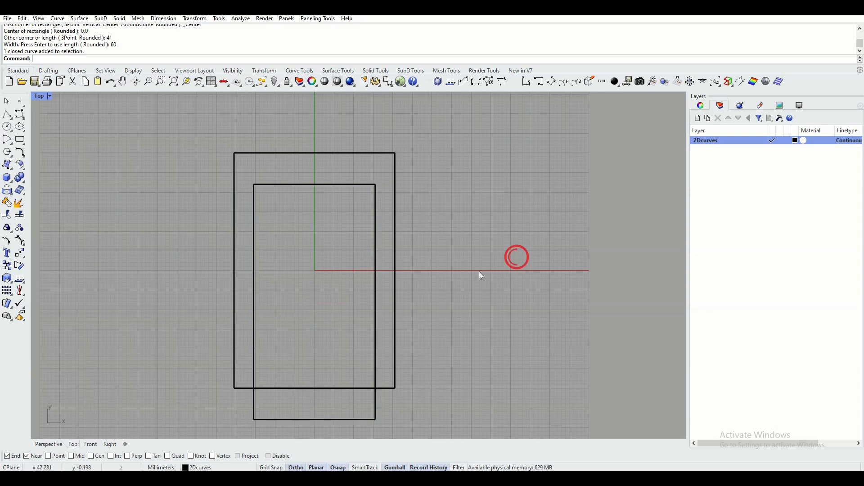
- Trim both rectangles against each other at their lower ends, leaving a single inverted-U outline
scroll(468, 275, down, 2)
right_drag(467, 272, 461, 258)
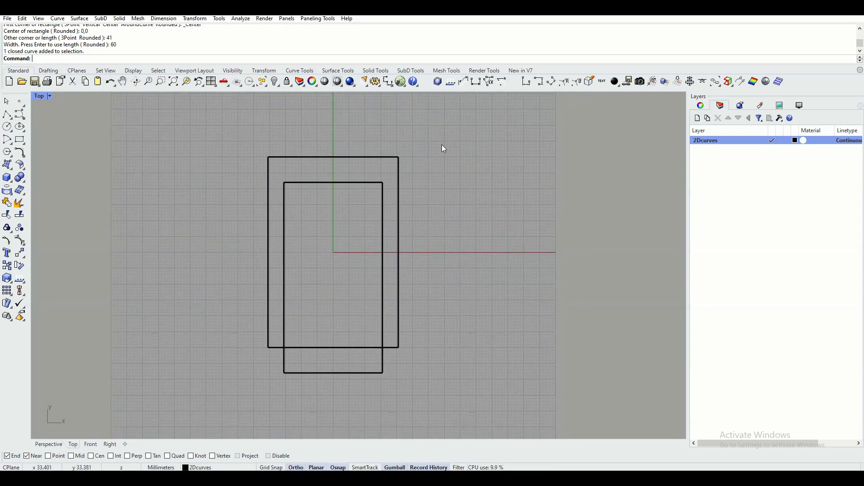
mouse_move(456, 134)
mouse_down()
mouse_move(264, 315)
mouse_move(235, 362)
mouse_up()
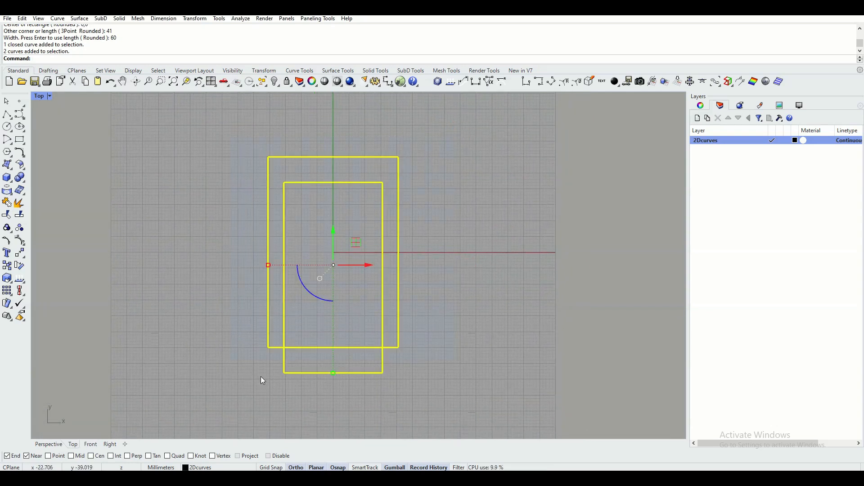
click(6, 215)
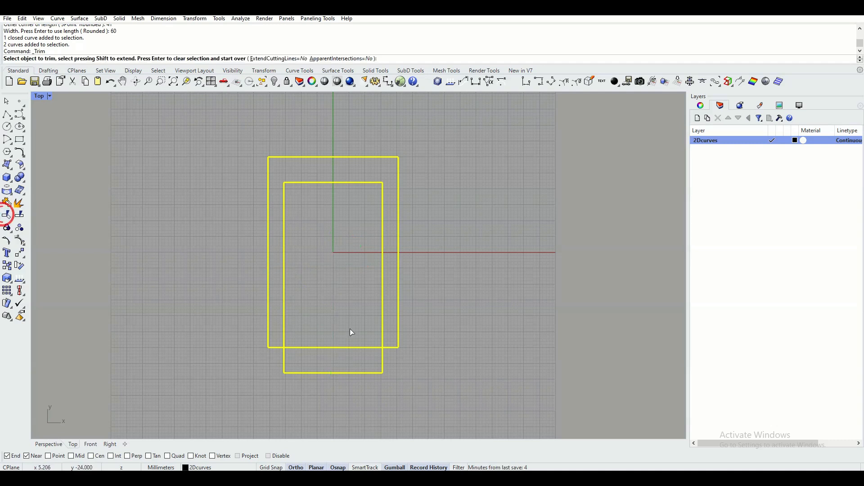
drag(348, 326, 320, 386)
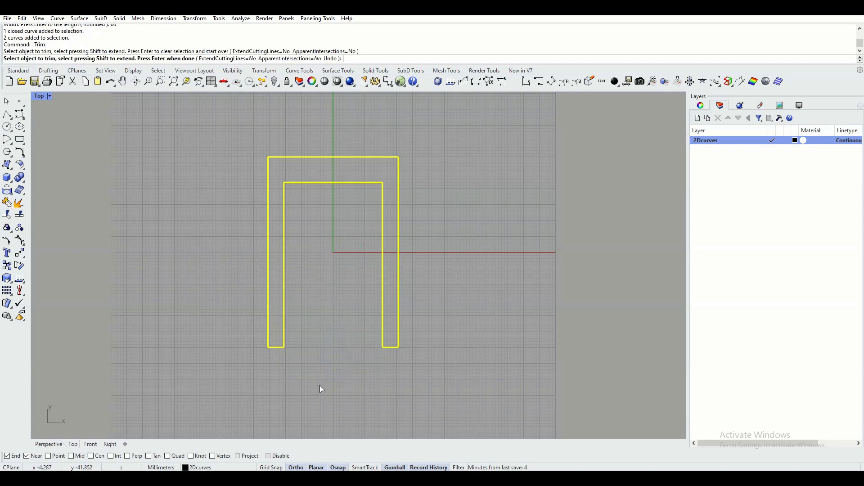
right_click(328, 346)
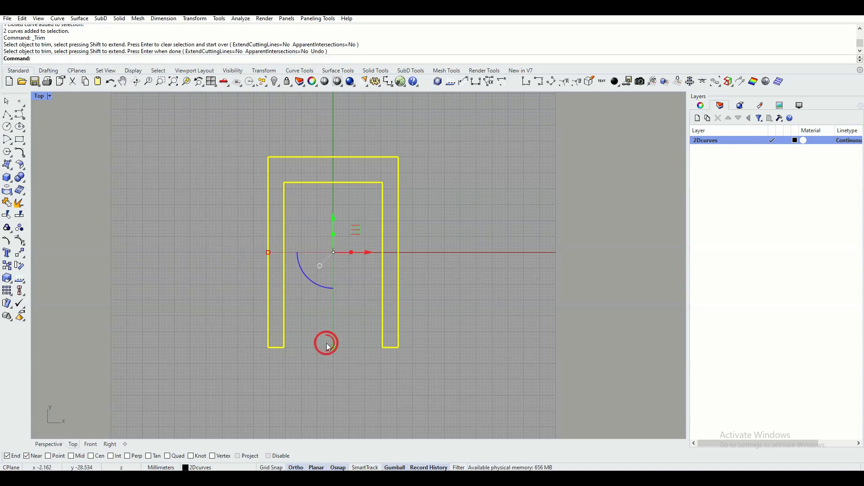
key(Escape)
- Add a horizontal dimension for the outline's overall width, placing the dimension line above its upper edge
right_drag(340, 277, 308, 299)
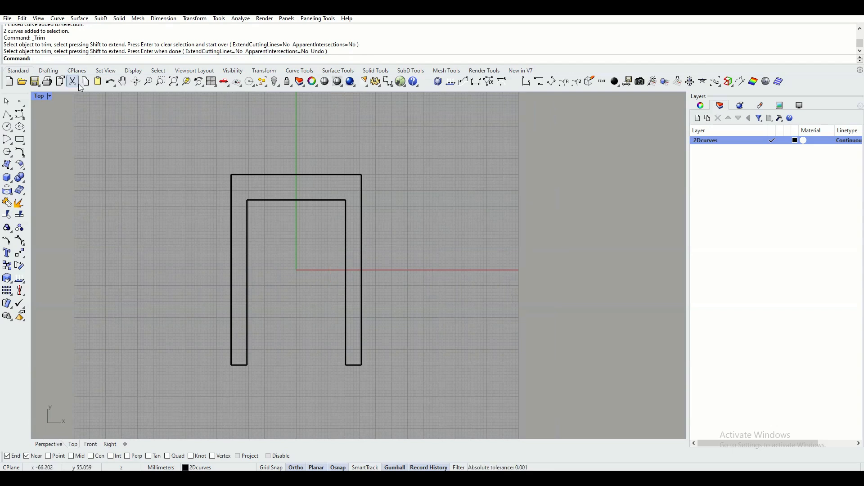
click(45, 71)
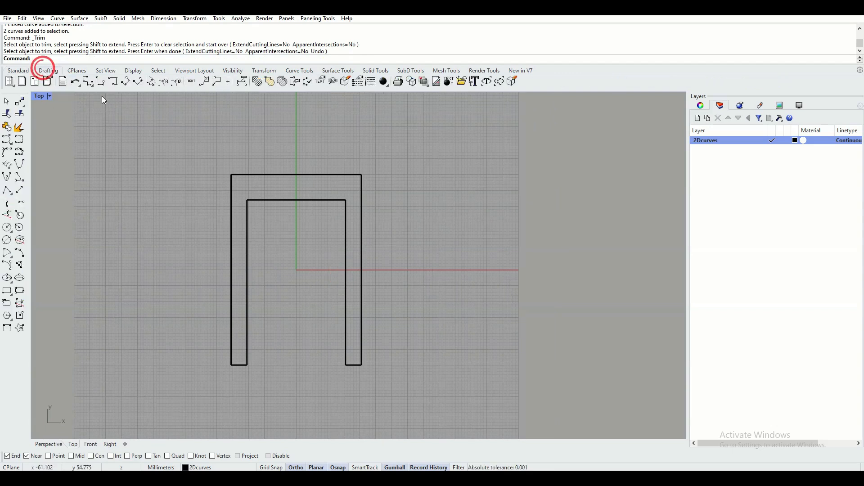
click(99, 81)
click(231, 175)
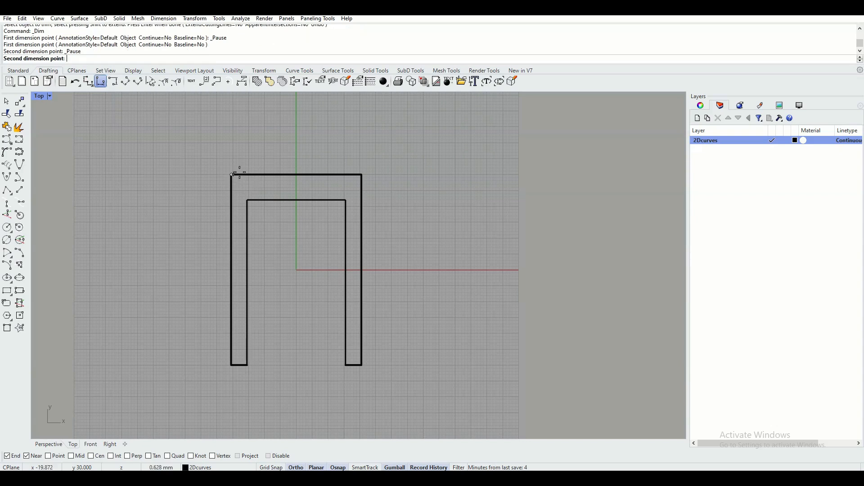
click(362, 174)
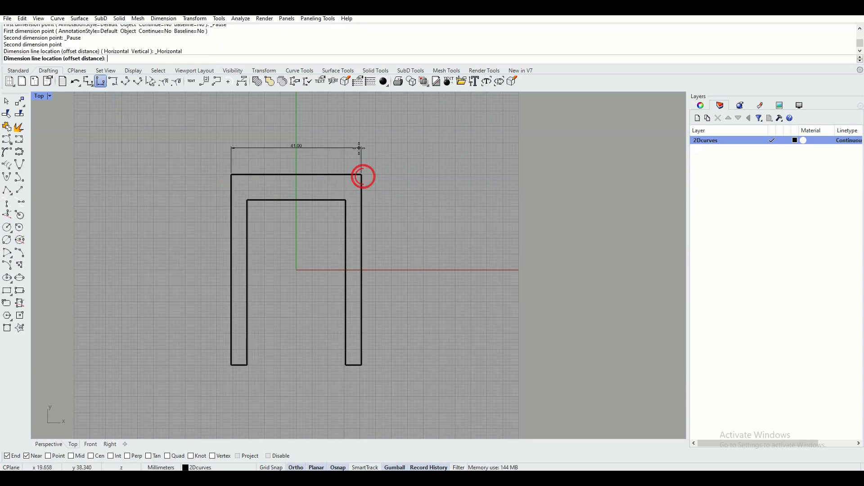
click(359, 148)
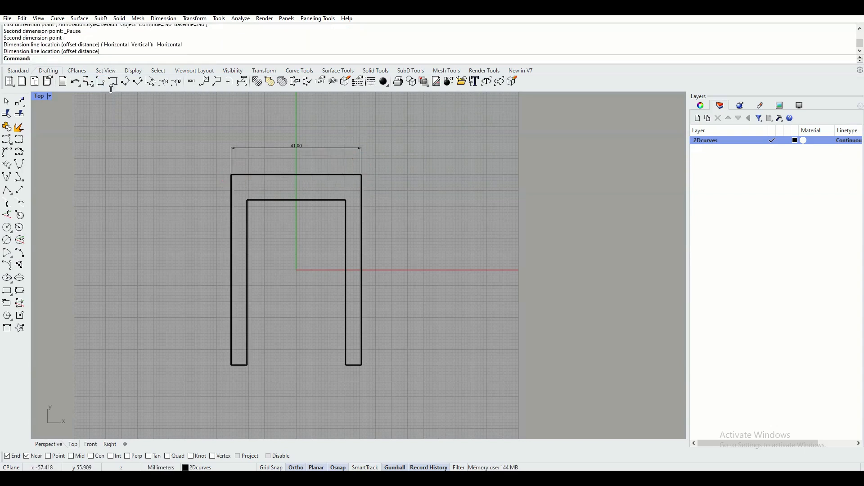
click(100, 82)
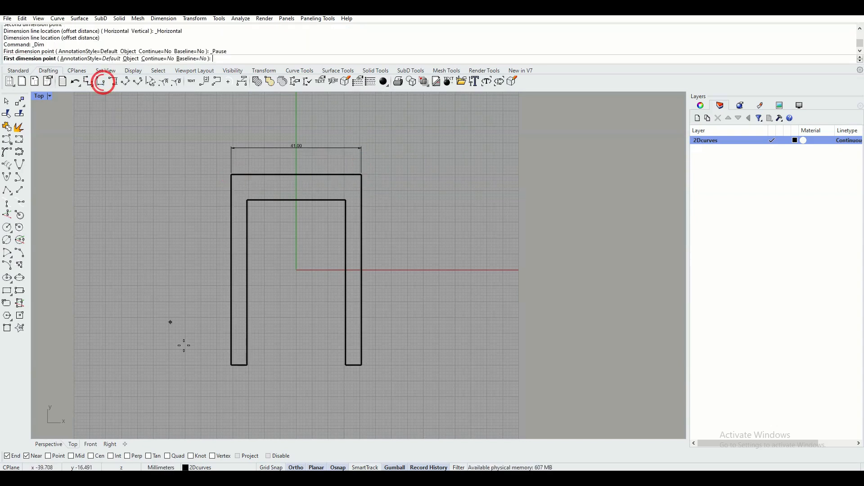
click(231, 364)
click(228, 177)
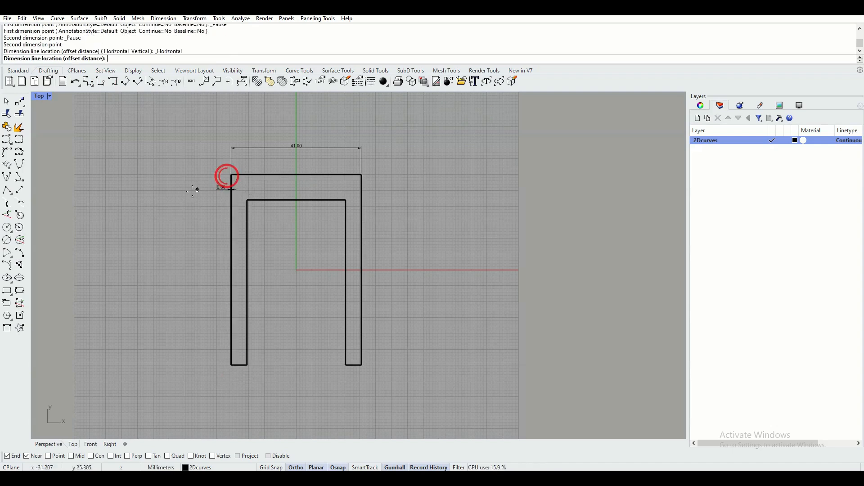
key(Escape)
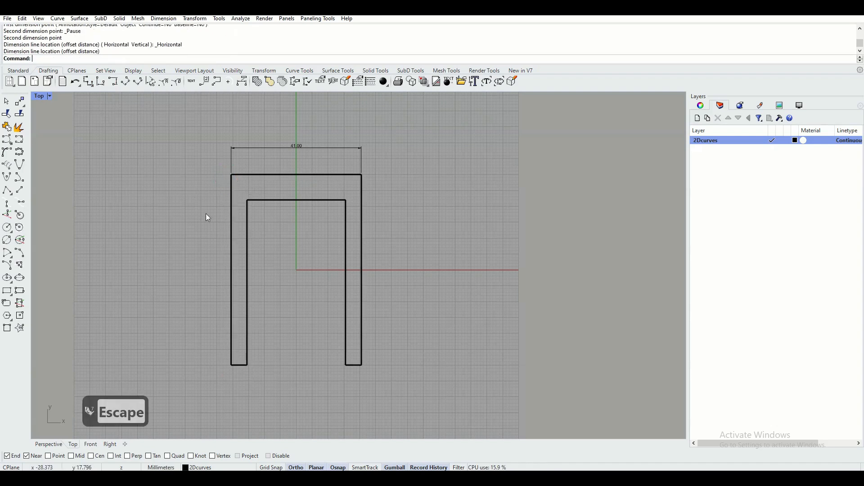
- Add a vertical dimension for the outline's overall height, placing the dimension line outside the left leg
click(115, 81)
click(231, 175)
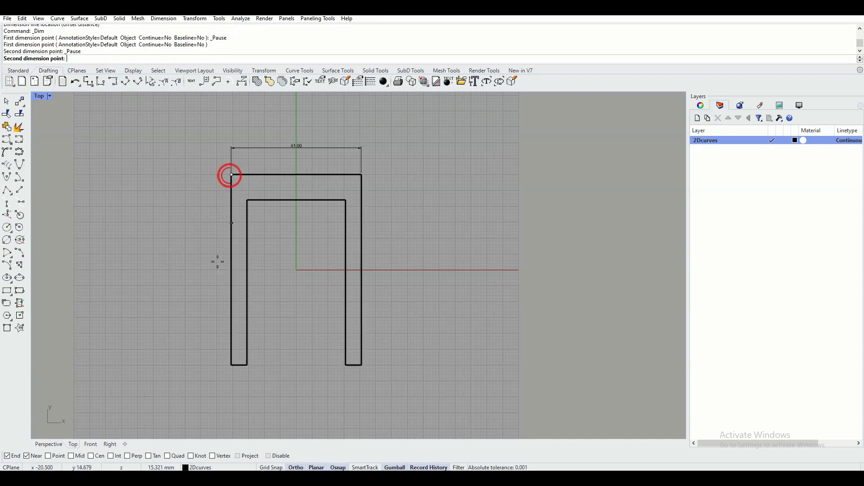
click(230, 364)
click(175, 359)
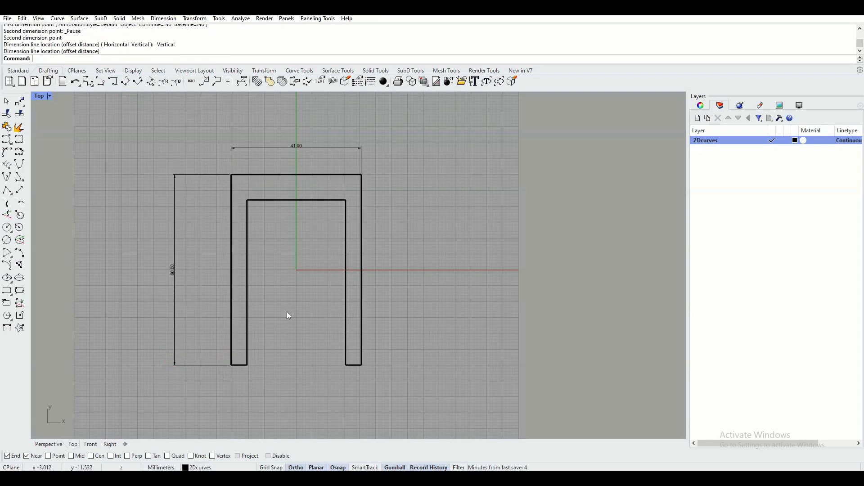
- Set the font height of the Default annotation style to 3 and deselect the width dimension
click(305, 147)
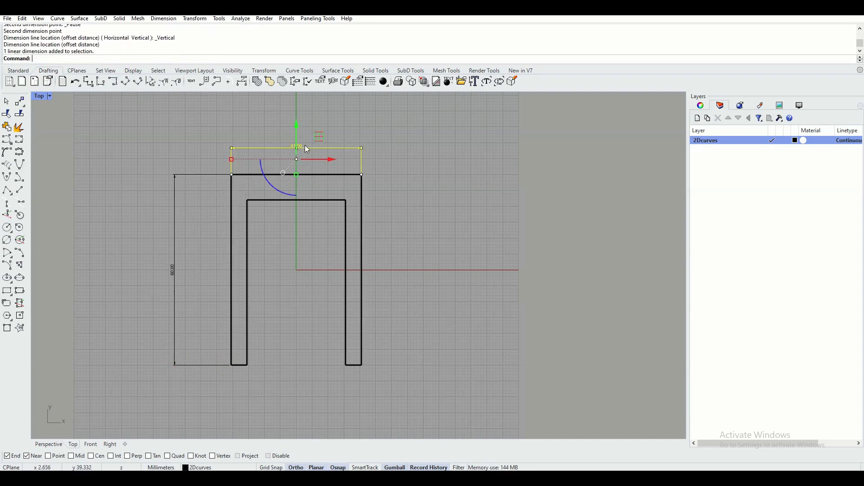
click(708, 105)
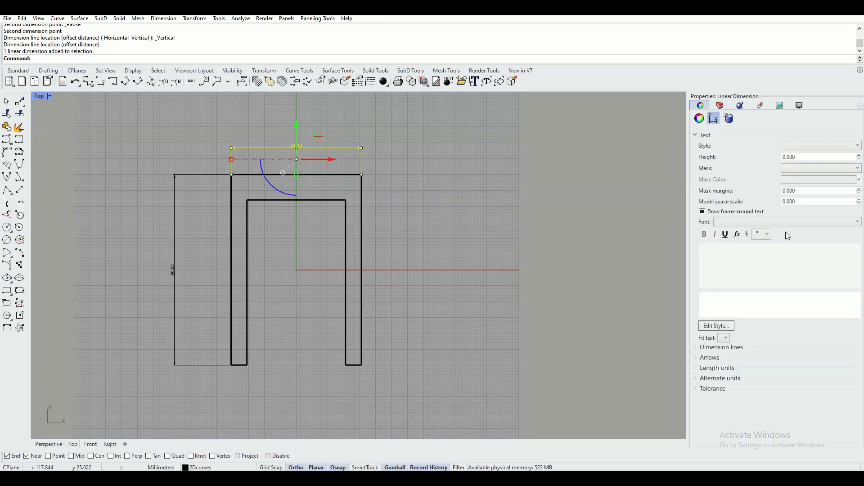
click(720, 328)
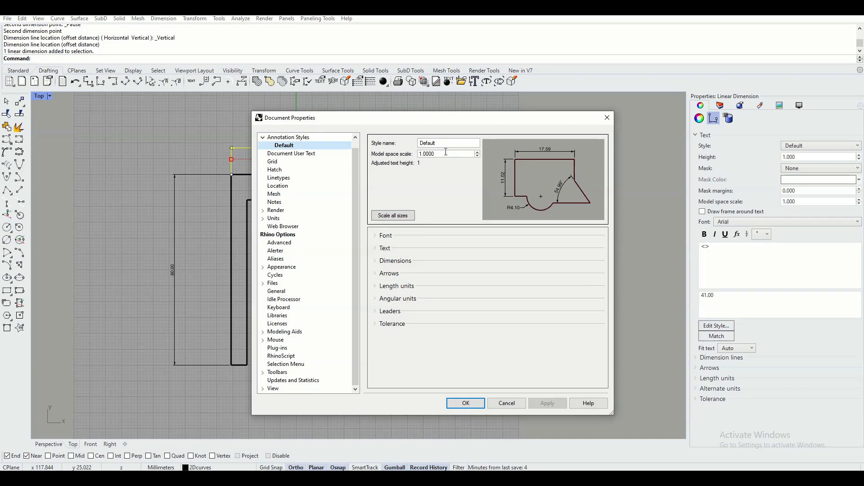
click(376, 236)
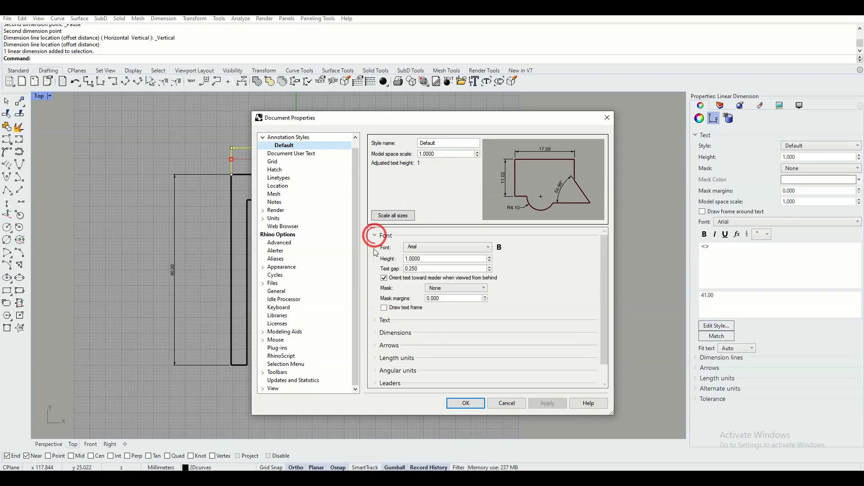
double_click(421, 259)
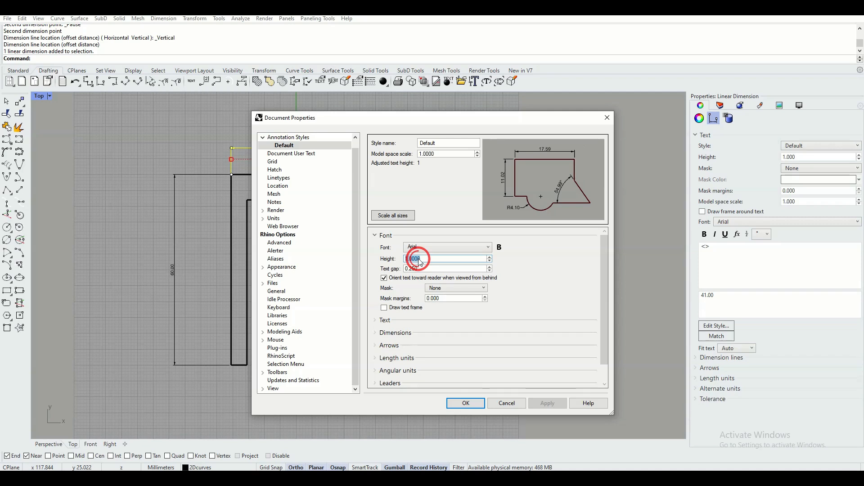
text(3)
click(466, 401)
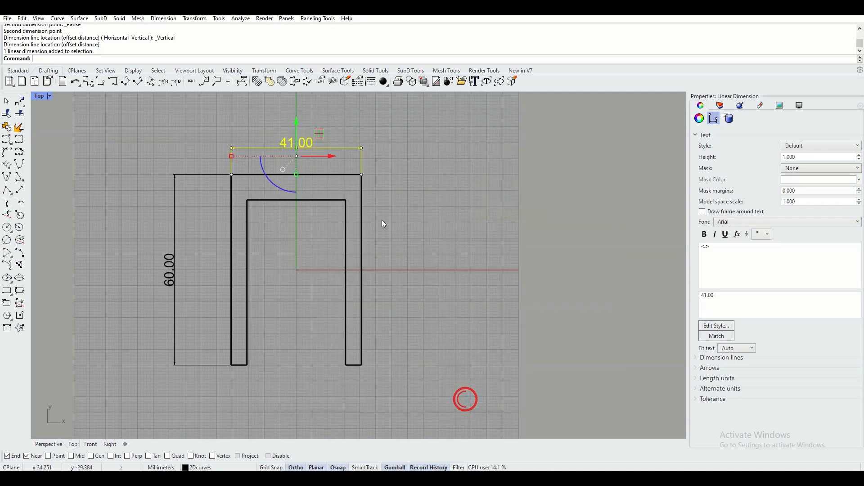
click(442, 210)
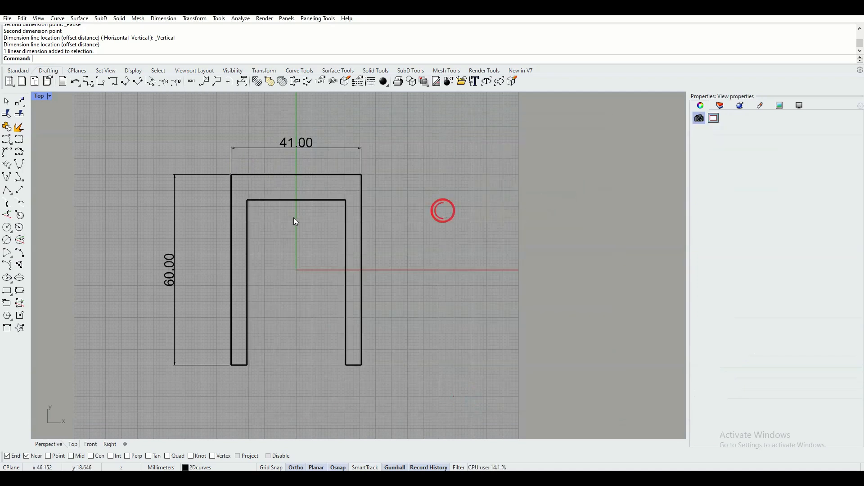
- Add a vertical dimension for the inner opening's height, placing the dimension line outside the right leg
click(113, 81)
click(345, 365)
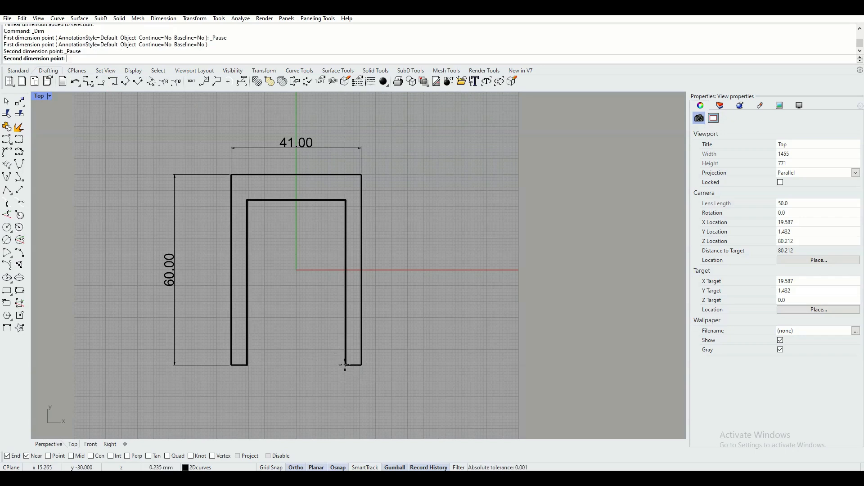
click(345, 201)
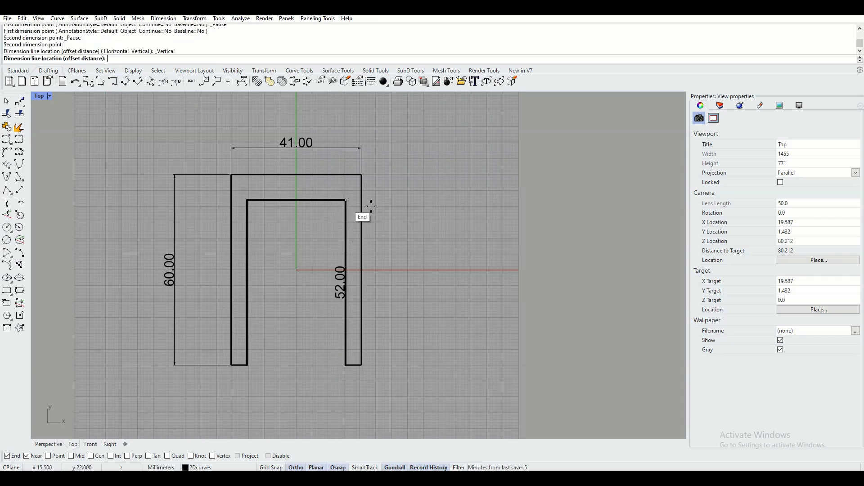
click(435, 215)
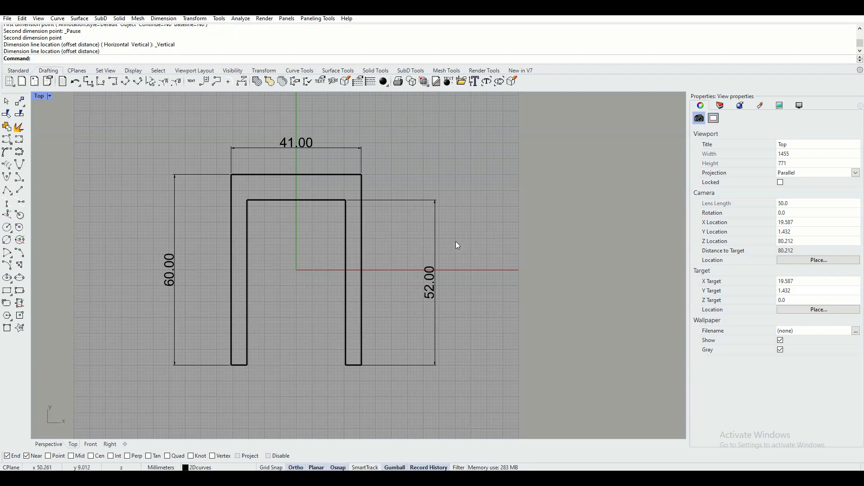
- Enable the Perp object snap and dimension the top bar's thickness vertically, in line with the inner height dimension
right_click(377, 184)
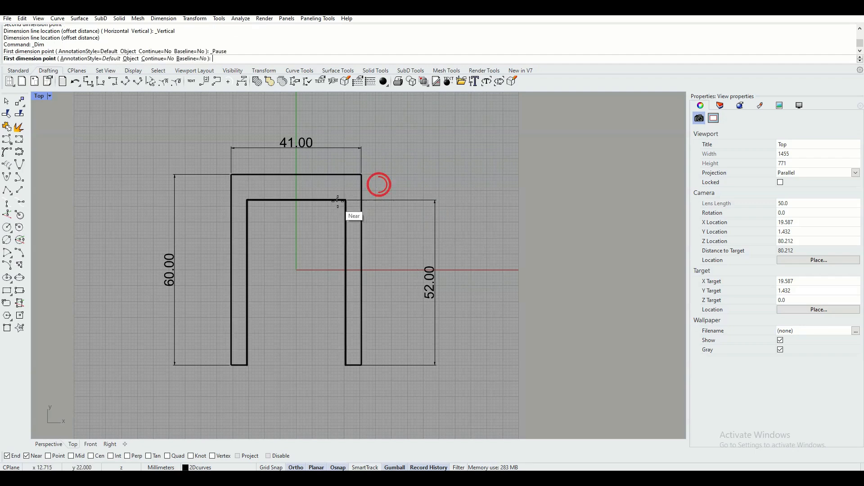
click(345, 200)
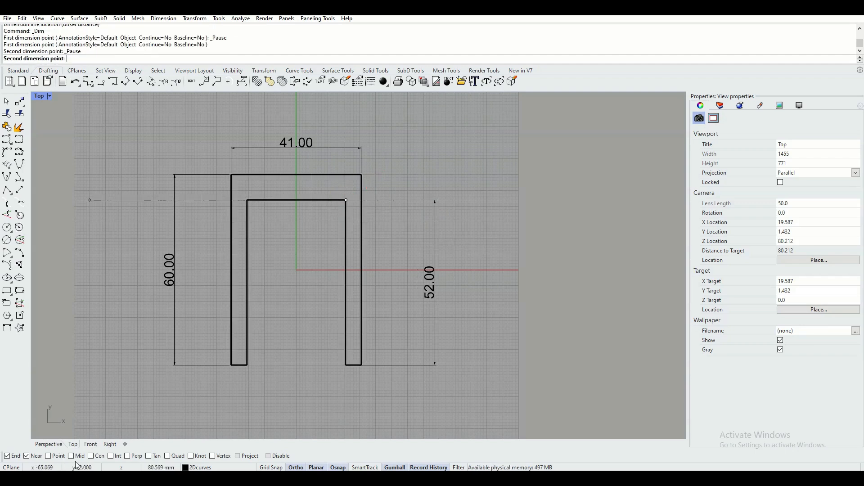
click(136, 456)
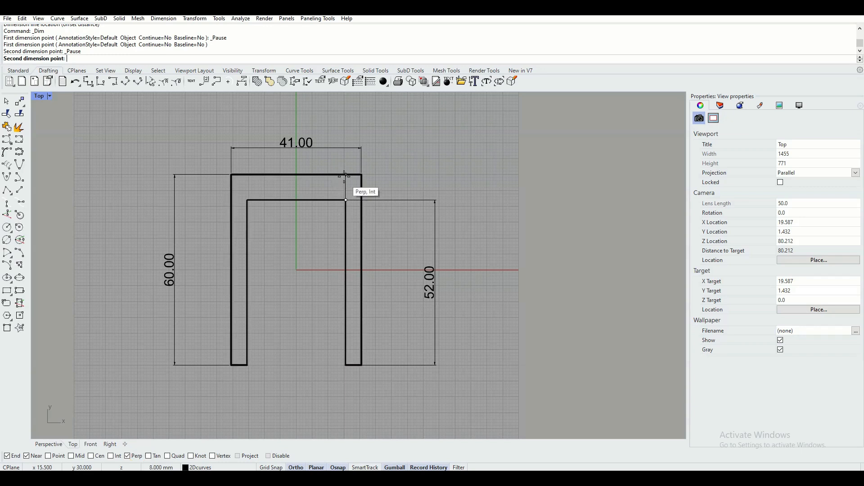
click(344, 175)
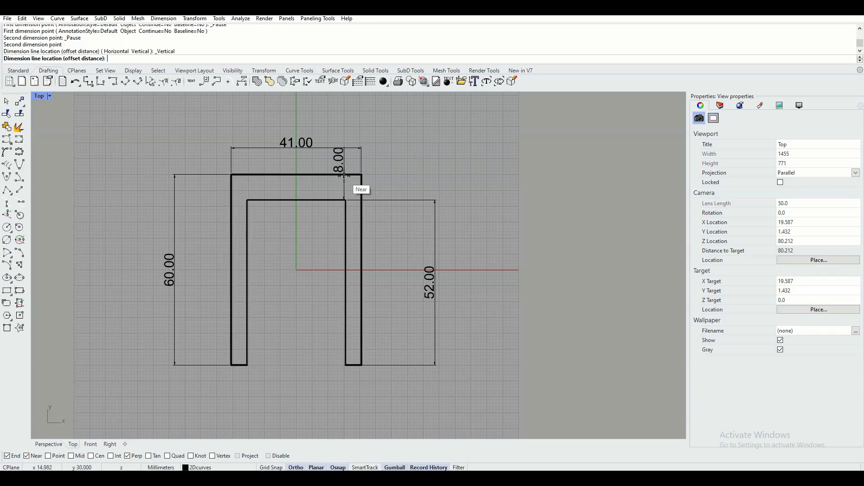
click(435, 200)
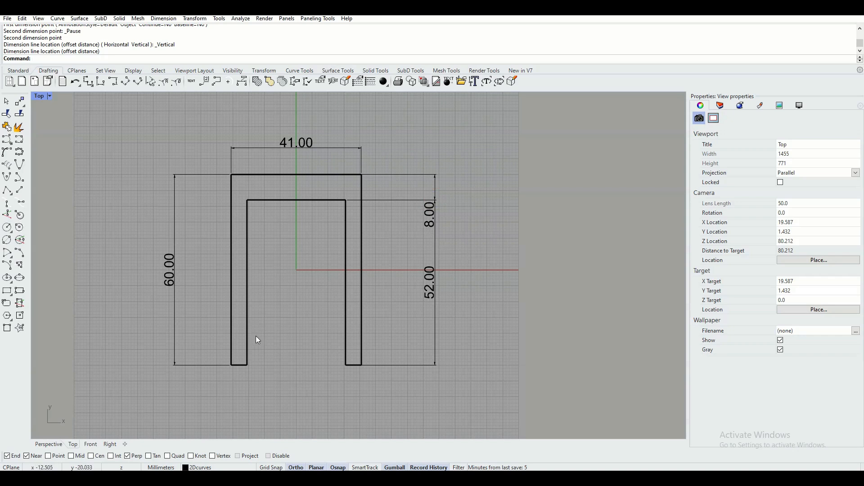
- Add a horizontal dimension for the left leg's width, placing the dimension line just below the leg
click(101, 83)
click(231, 365)
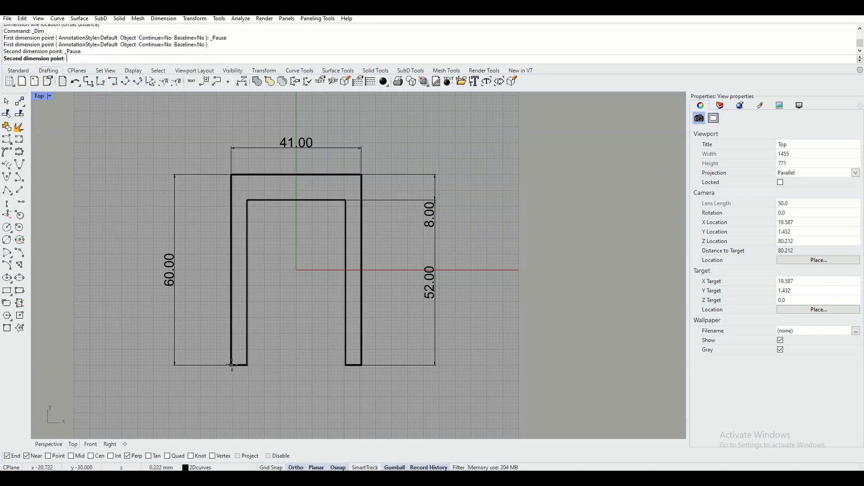
click(248, 365)
click(245, 387)
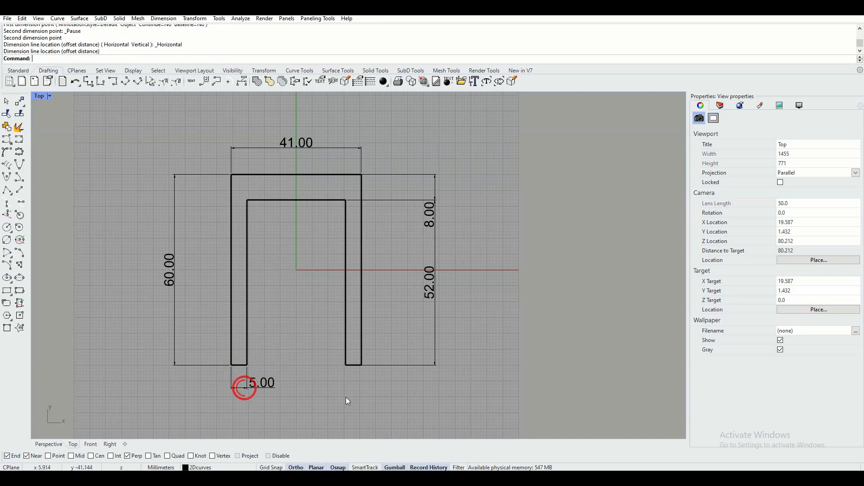
- Dimension the horizontal gap between the two legs, in line with the left leg's width dimension
right_click(263, 363)
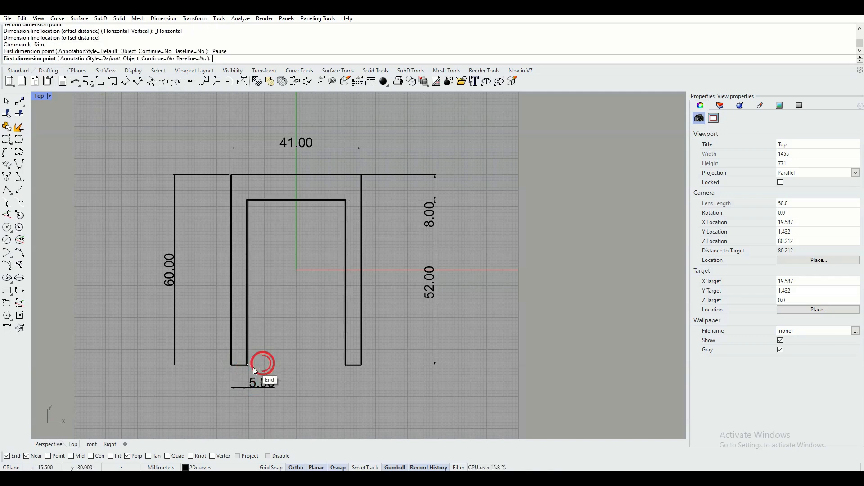
click(251, 367)
click(343, 366)
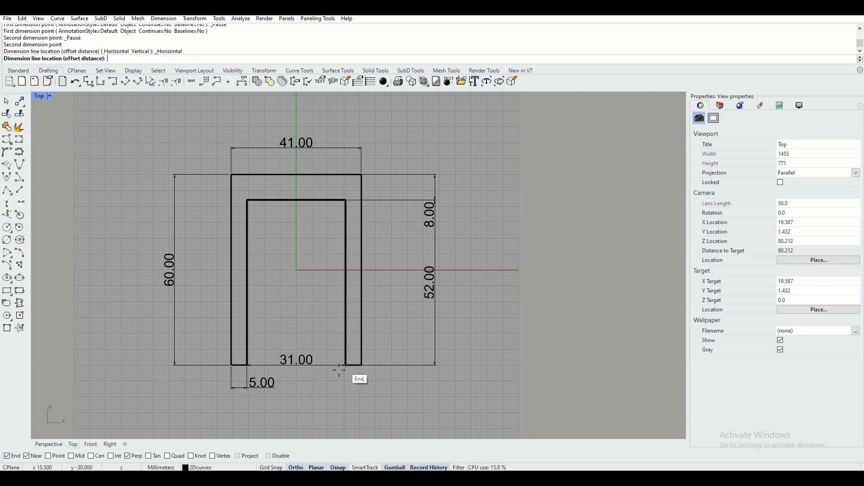
click(245, 388)
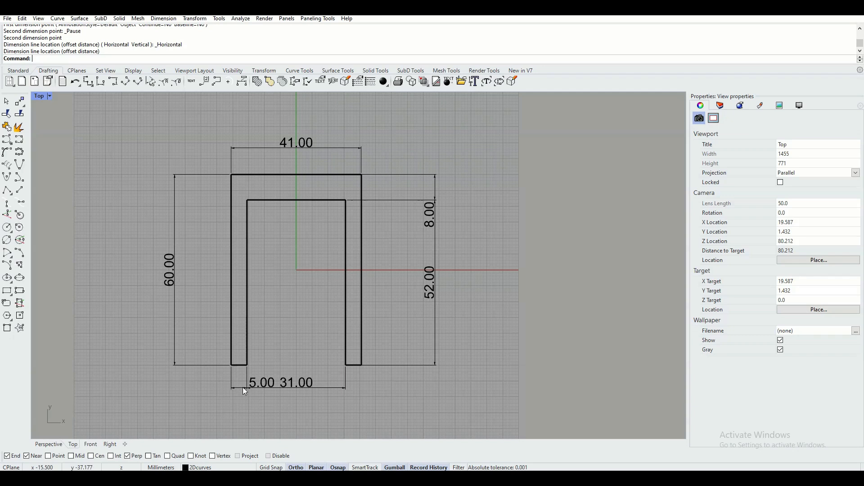
- Move the text of the left leg's width dimension outside its extension lines, to the left of the leg
click(266, 383)
scroll(247, 403, up, 5)
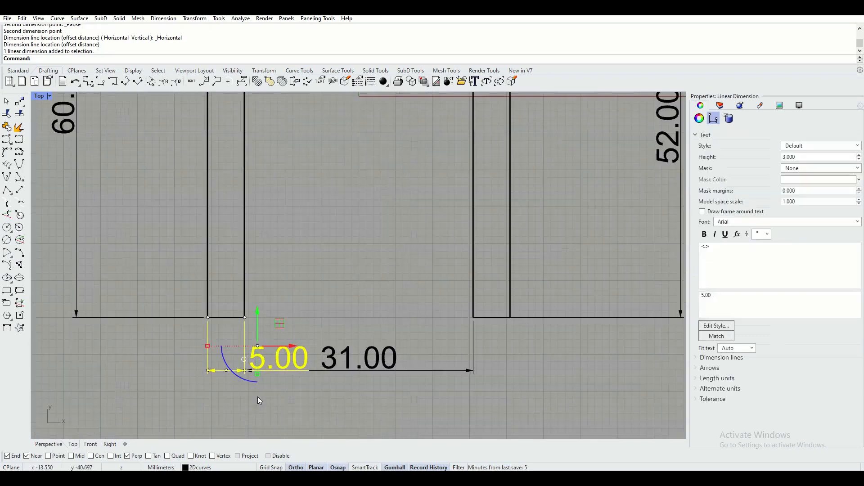
scroll(254, 400, up, 2)
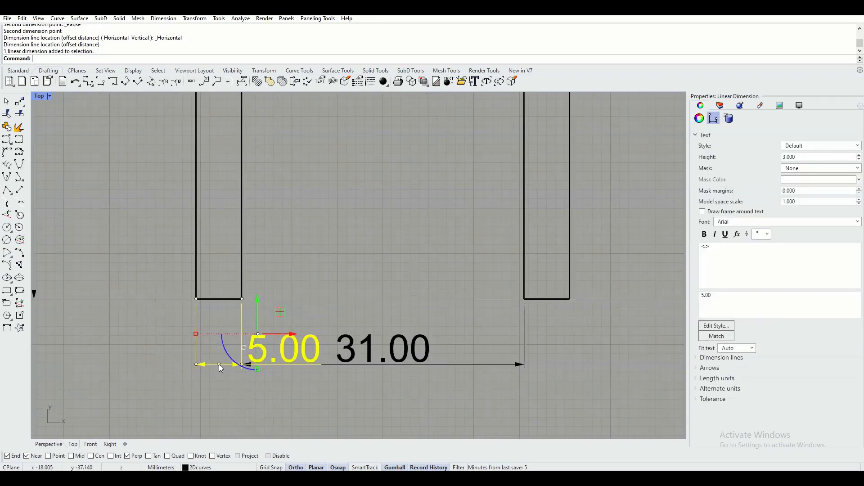
drag(221, 368, 152, 363)
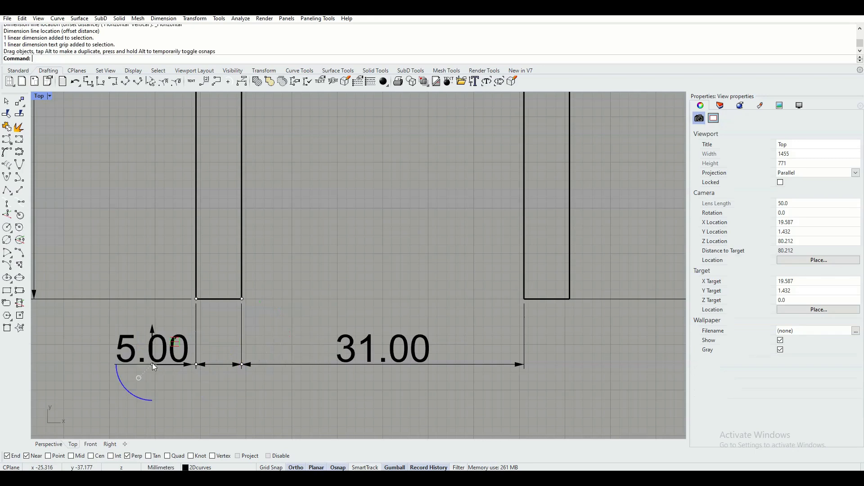
- Move the text of the top bar's thickness dimension above its upper extension line and deselect it
scroll(342, 312, down, 6)
right_drag(401, 166, 333, 317)
right_drag(446, 210, 389, 258)
click(447, 255)
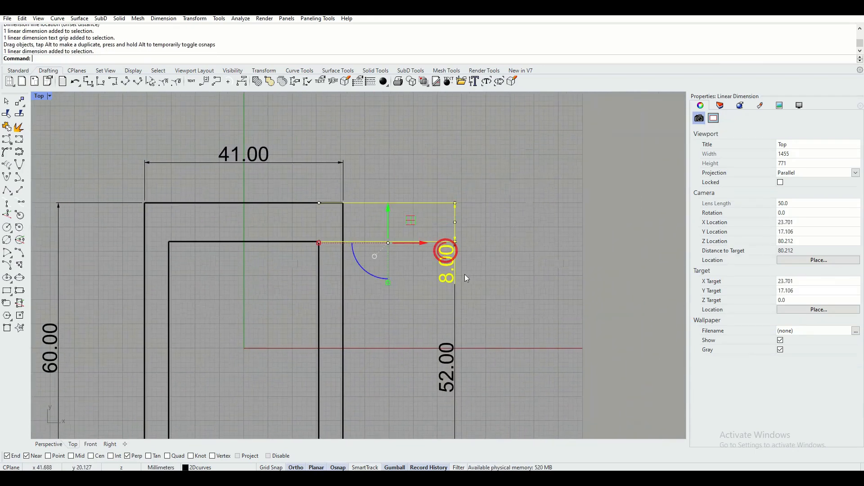
scroll(456, 223, up, 2)
drag(453, 223, 456, 156)
click(516, 214)
scroll(511, 230, down, 6)
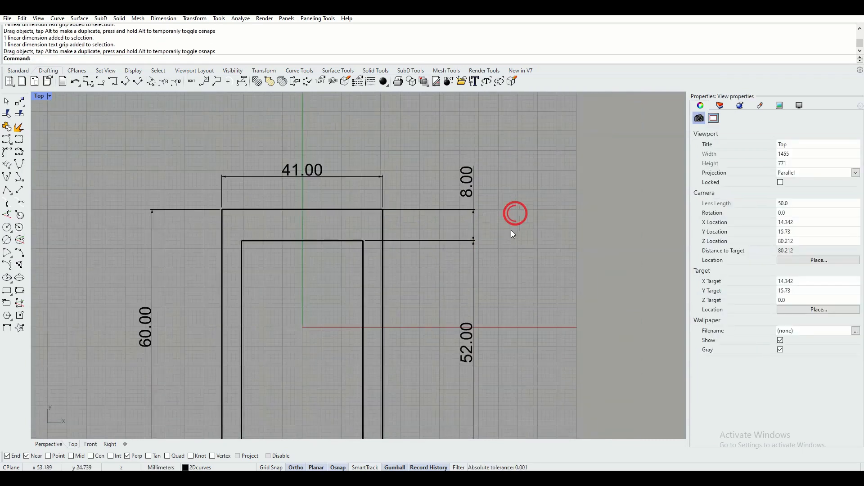
- Create a new layer named dim
right_drag(509, 256, 495, 237)
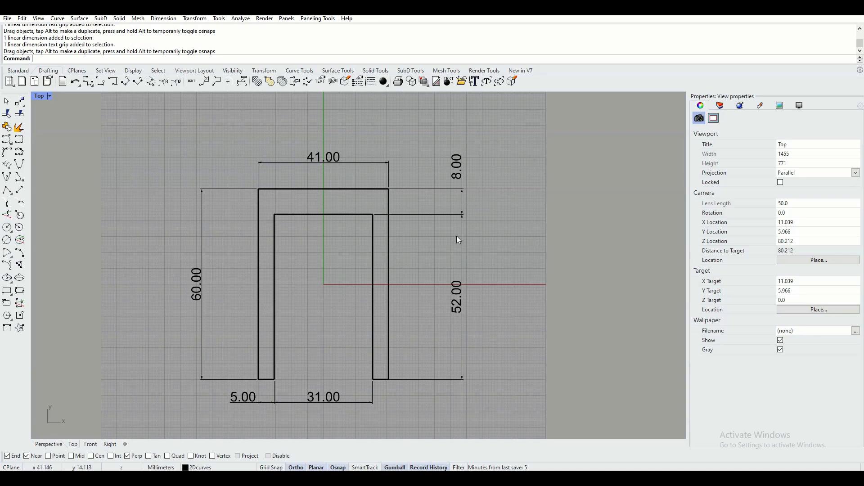
click(720, 105)
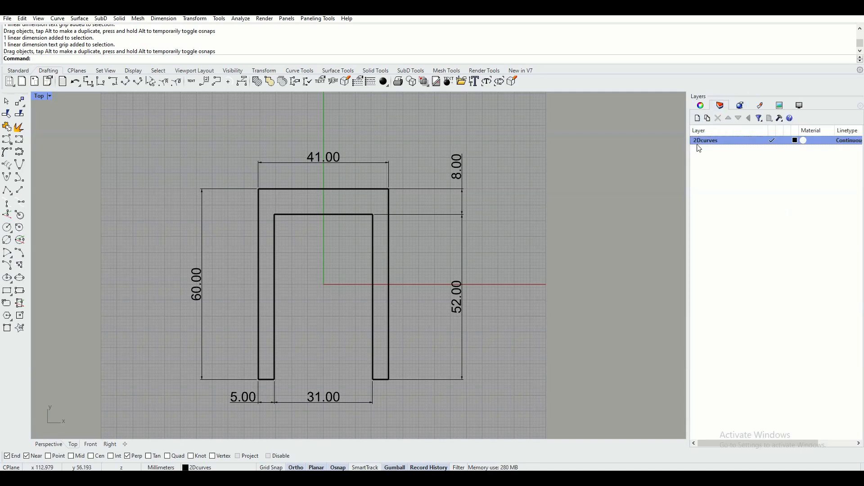
click(698, 119)
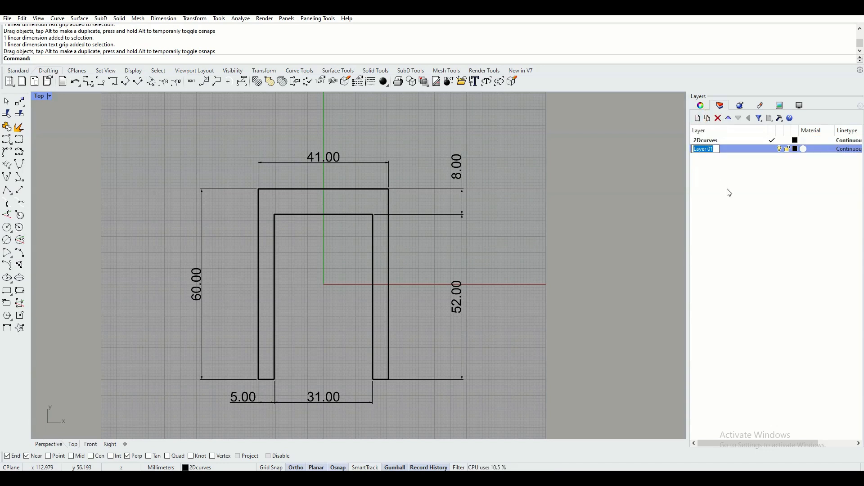
text(dim)
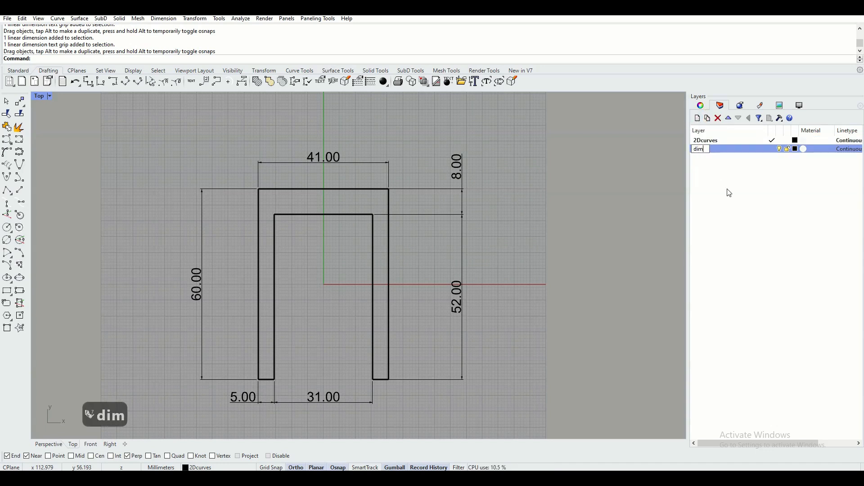
key(Return)
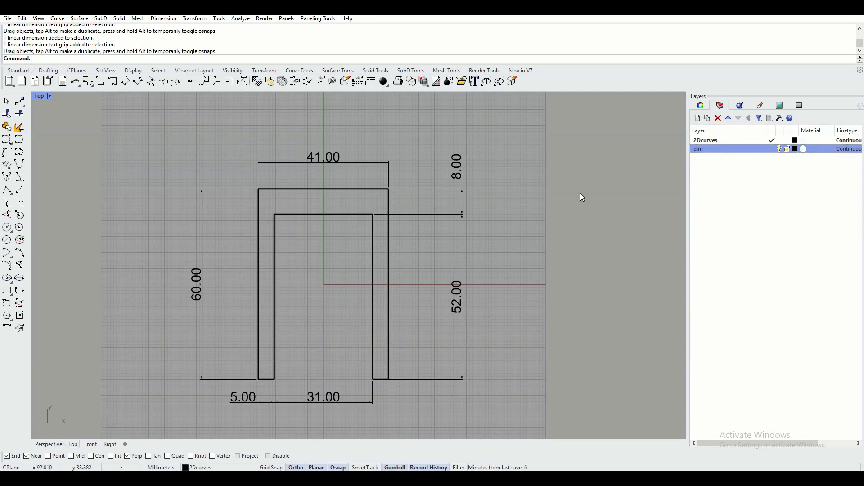
- Move all six linear dimensions around the profile to the dim layer and deselect them
drag(380, 416, 234, 397)
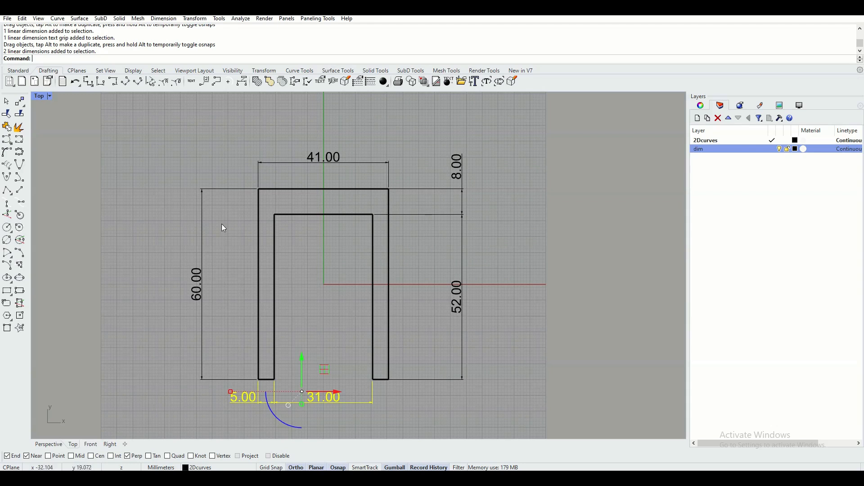
shift+drag(209, 166, 255, 224)
shift+drag(495, 131, 319, 161)
shift+drag(477, 238, 449, 309)
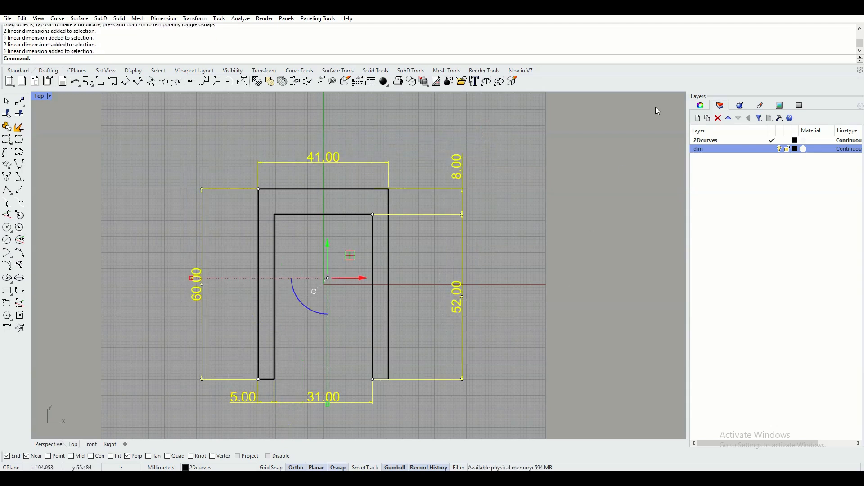
click(701, 105)
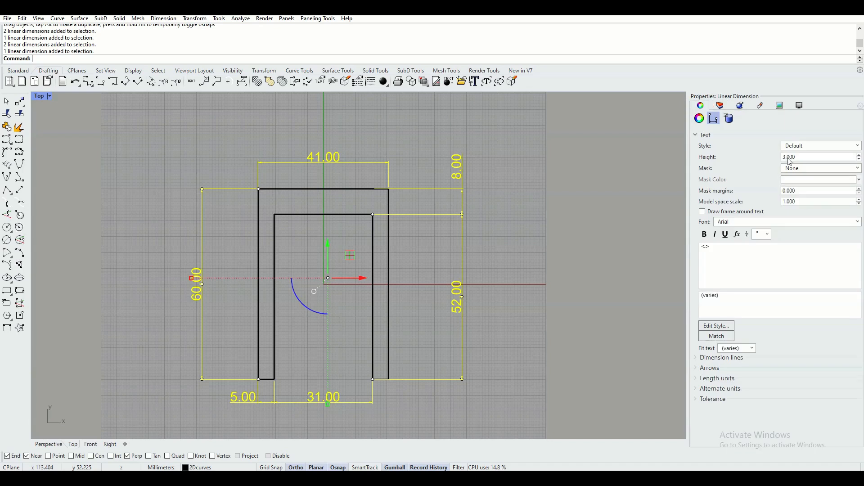
click(700, 118)
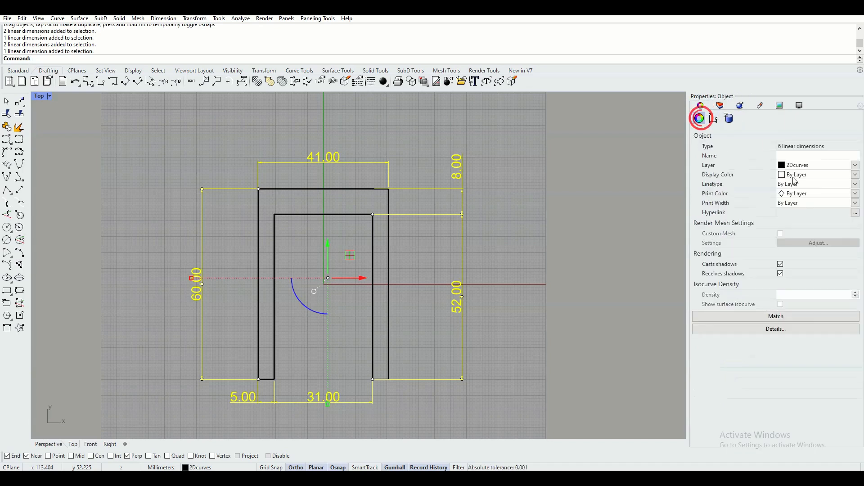
click(805, 166)
click(797, 184)
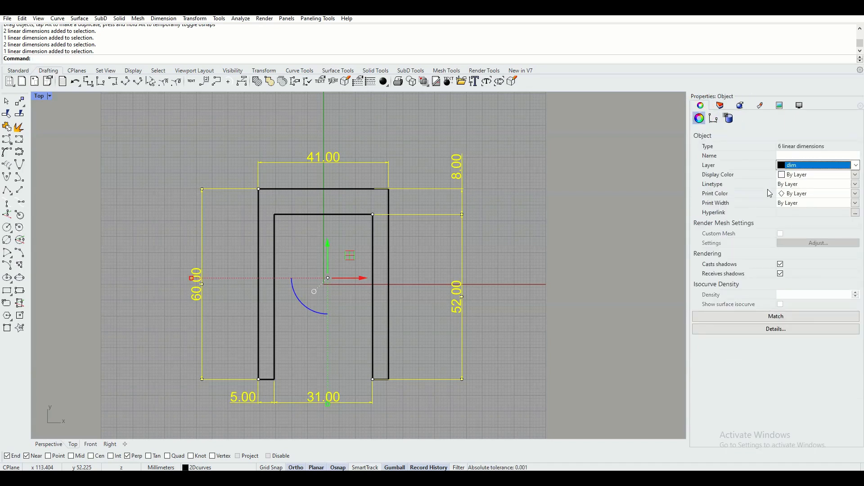
click(541, 214)
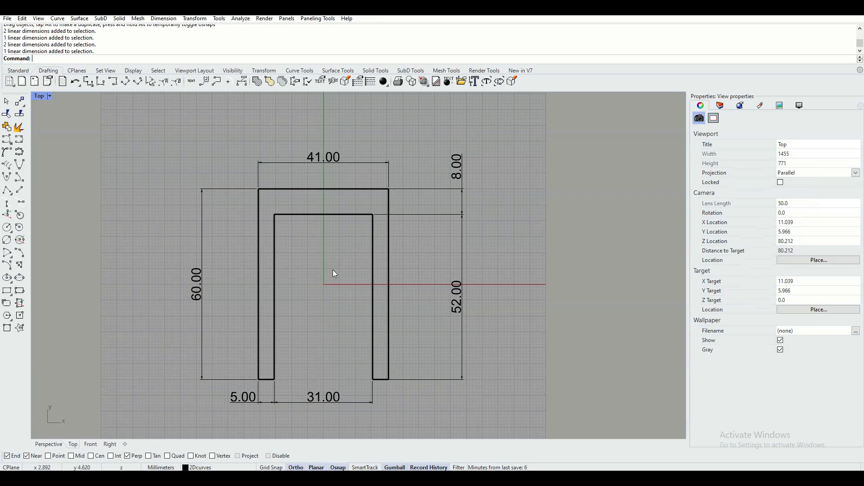
- Fillet the profile's outer top-left corner with a radius of 4 mm
right_drag(329, 270, 297, 260)
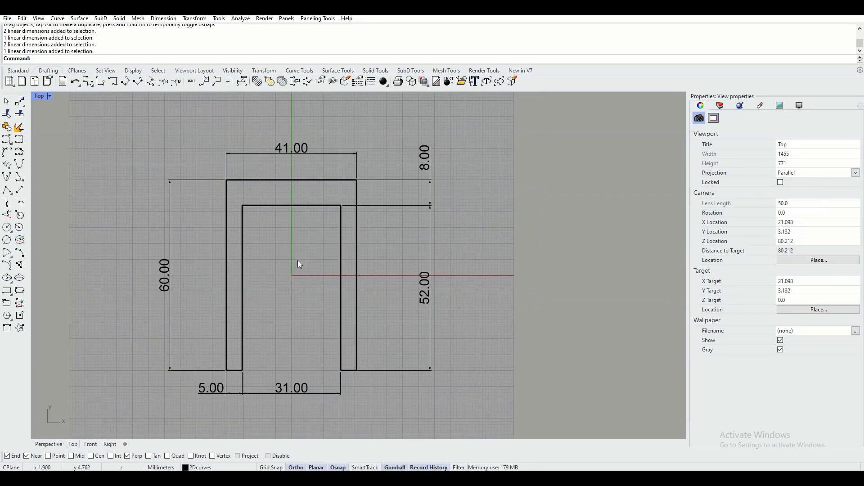
click(18, 71)
click(19, 152)
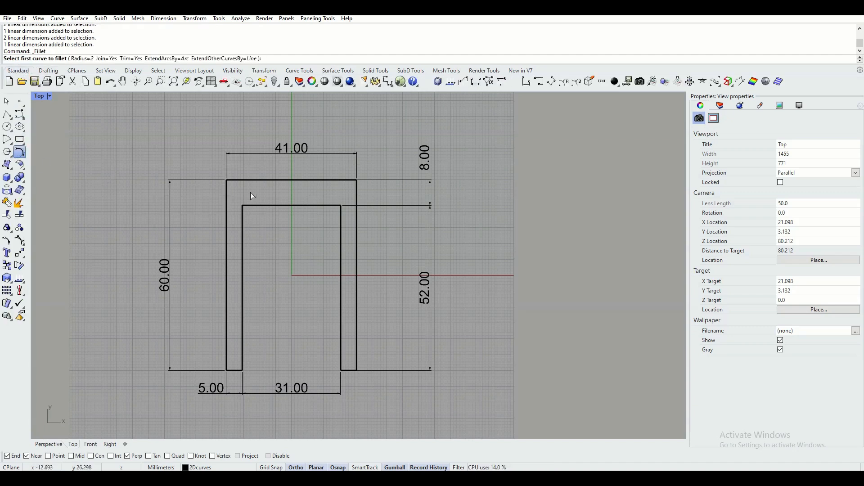
click(85, 58)
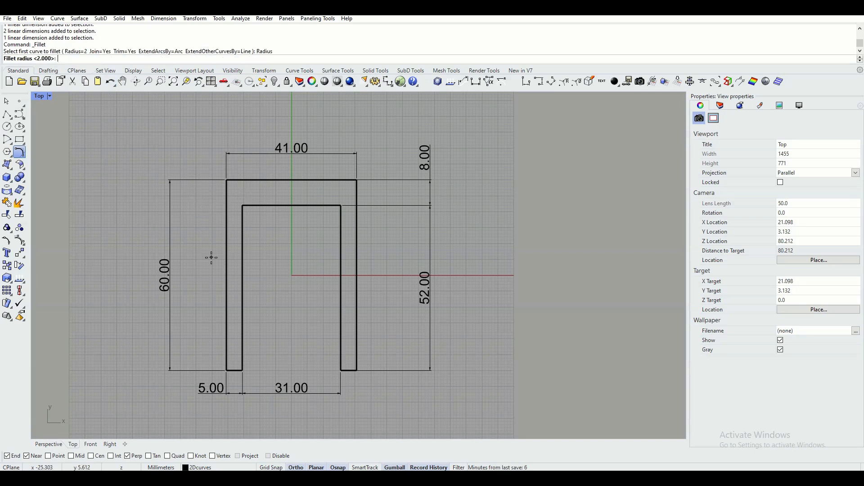
text(4)
key(Return)
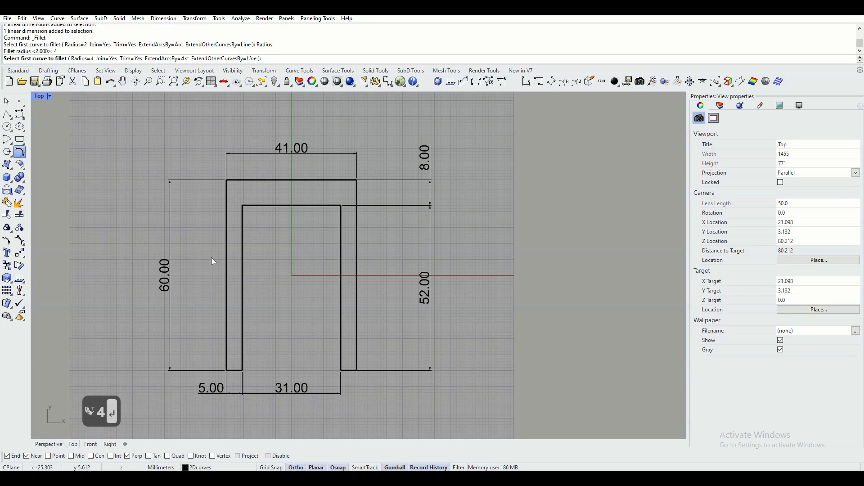
click(228, 197)
click(237, 181)
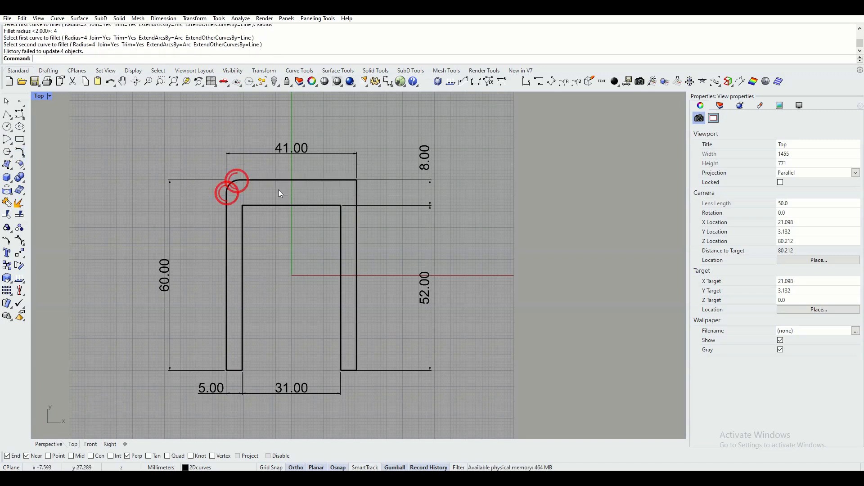
- Fillet the outer top-right corner with the same 4 mm radius
right_click(333, 189)
click(348, 180)
click(354, 190)
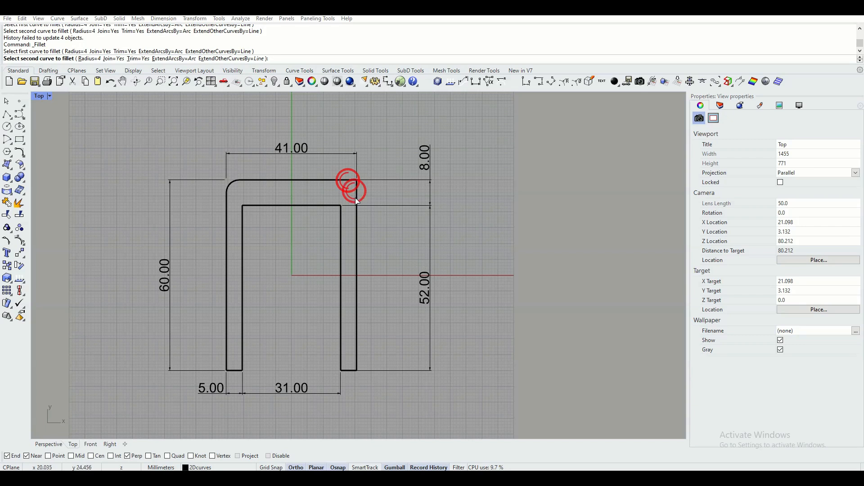
click(356, 194)
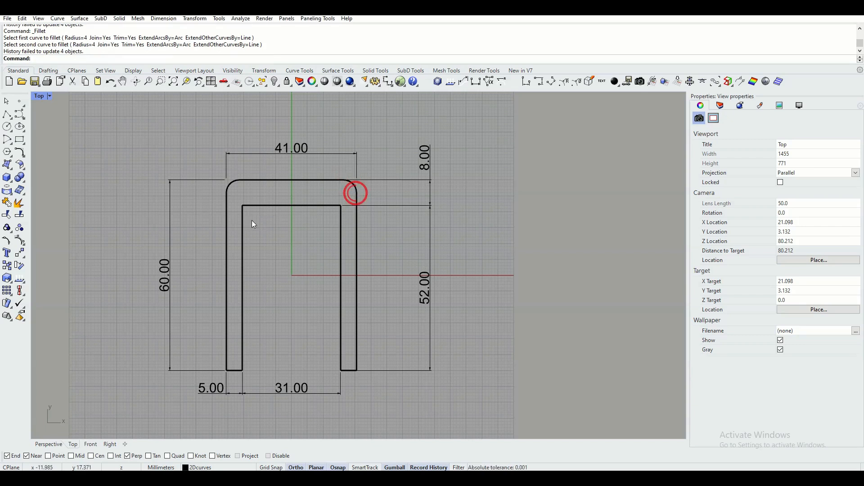
- Fillet the inner top-left corner of the profile with a radius of 2 mm
right_click(105, 138)
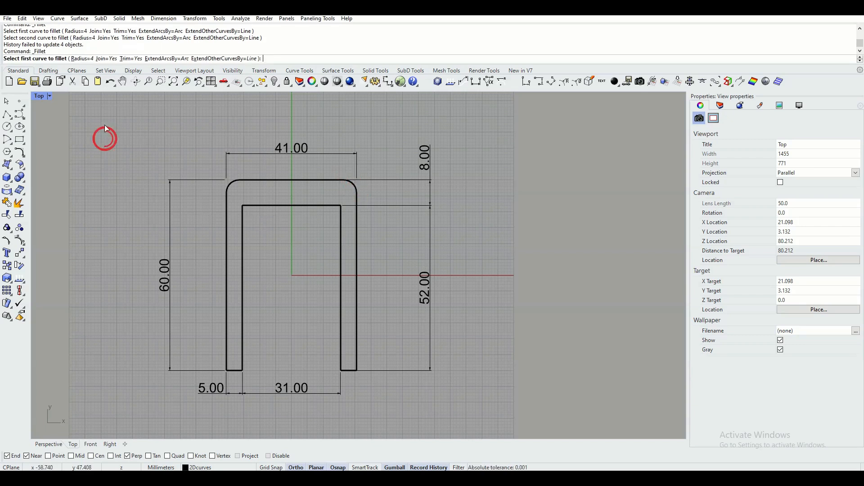
click(82, 58)
text(2)
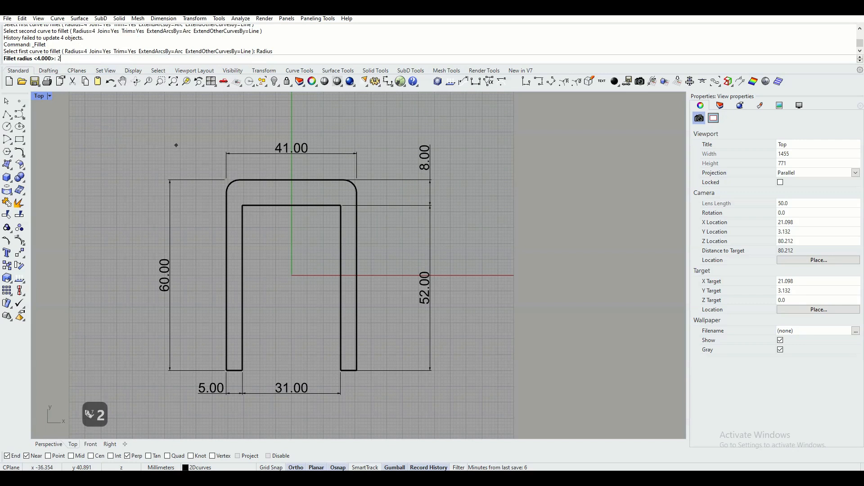
key(Return)
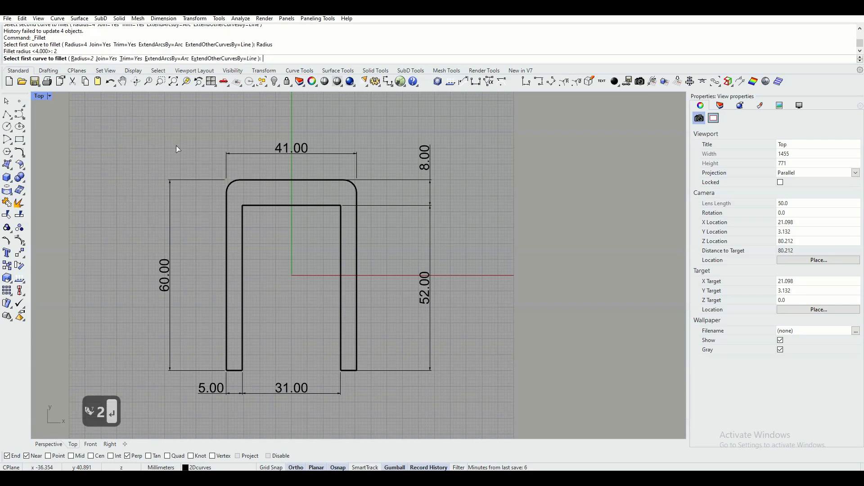
click(242, 218)
click(256, 206)
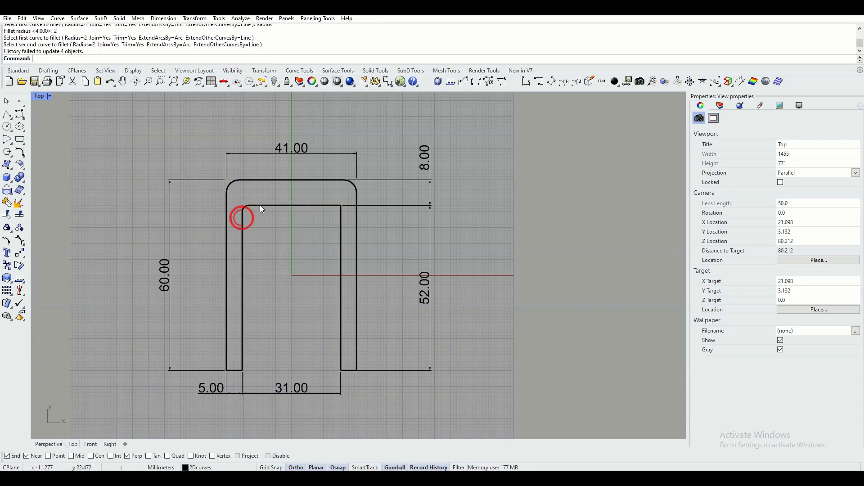
- Fillet the inner top-right corner with the same 2 mm radius
right_click(326, 219)
click(330, 204)
click(340, 224)
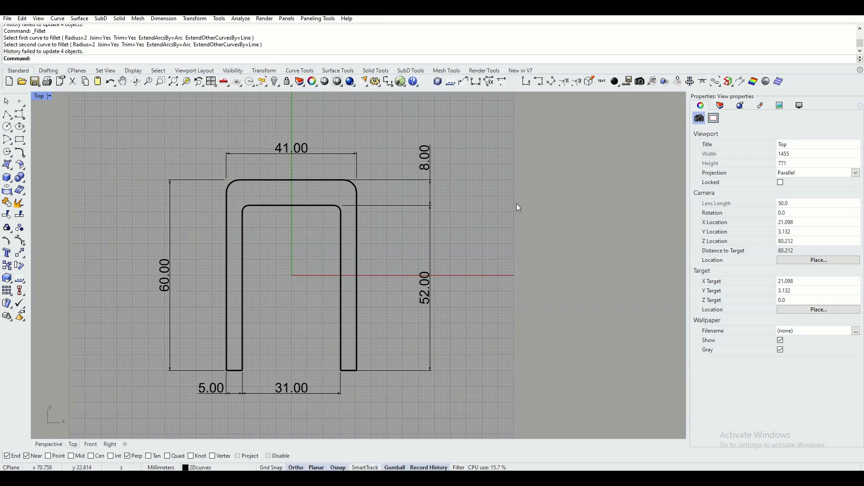
- Add a radius dimension to the outer top-left fillet, placing its text above and to the left of the corner
click(44, 71)
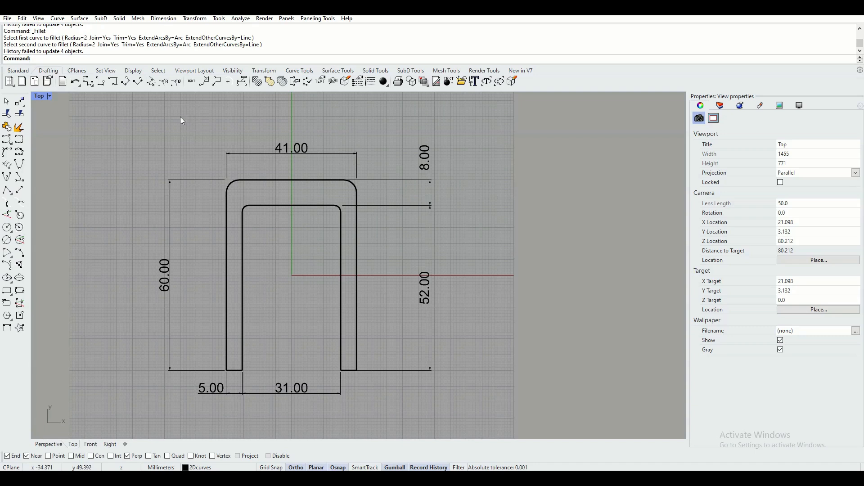
click(165, 81)
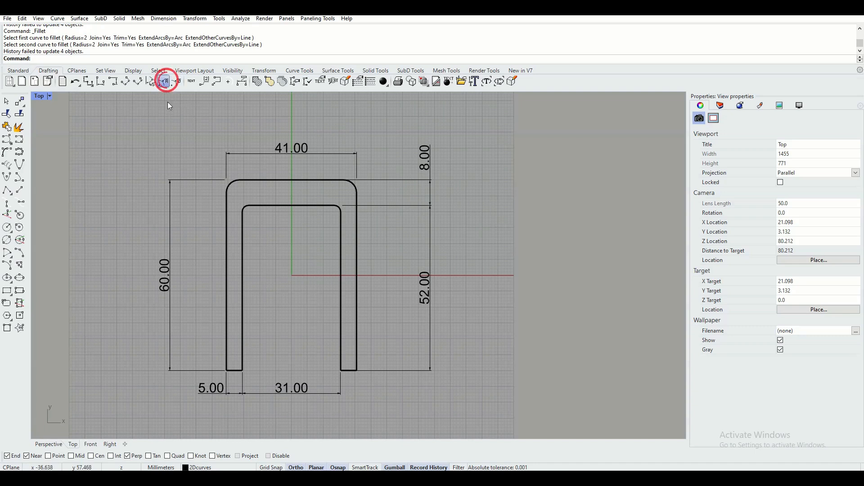
click(224, 185)
click(185, 147)
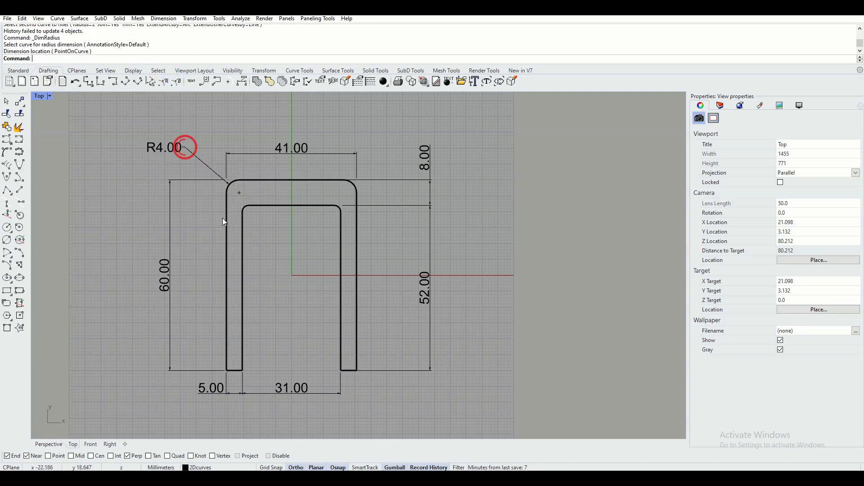
- Add a radius dimension to the inner top-left fillet, placing its text outside the profile, left of the overall height dimension
right_click(247, 212)
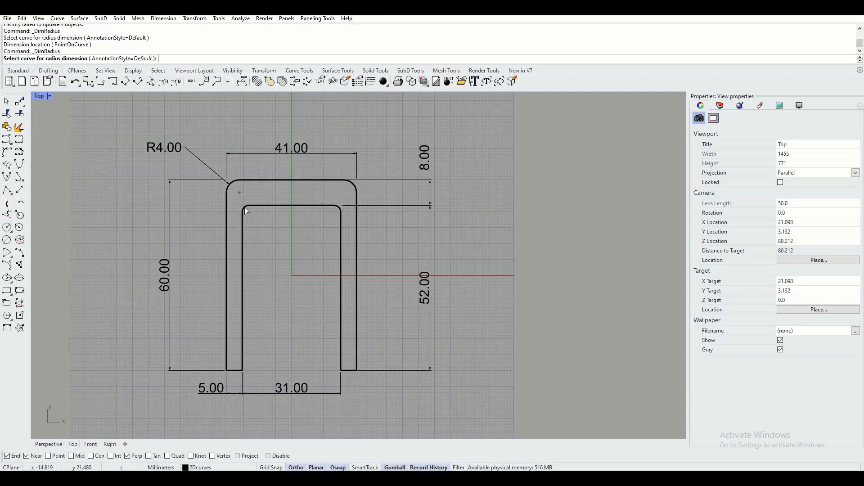
click(244, 208)
click(130, 194)
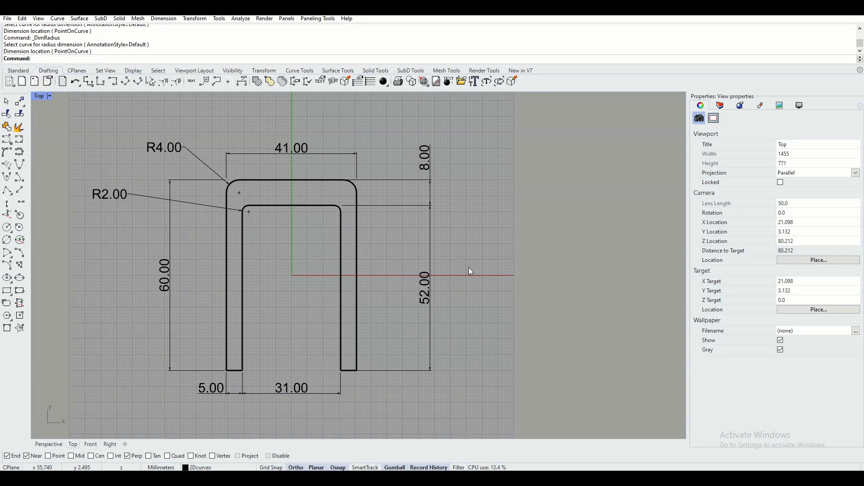
- Move both radius dimensions to the dim layer and deselect them
click(17, 70)
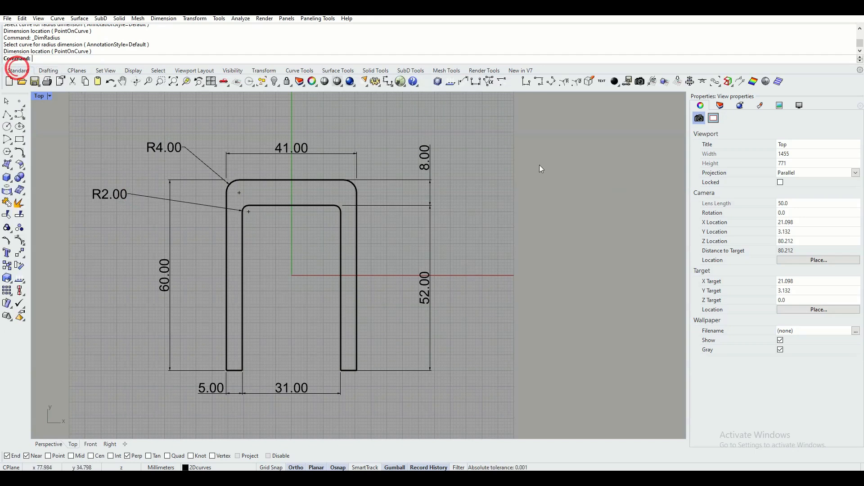
click(720, 106)
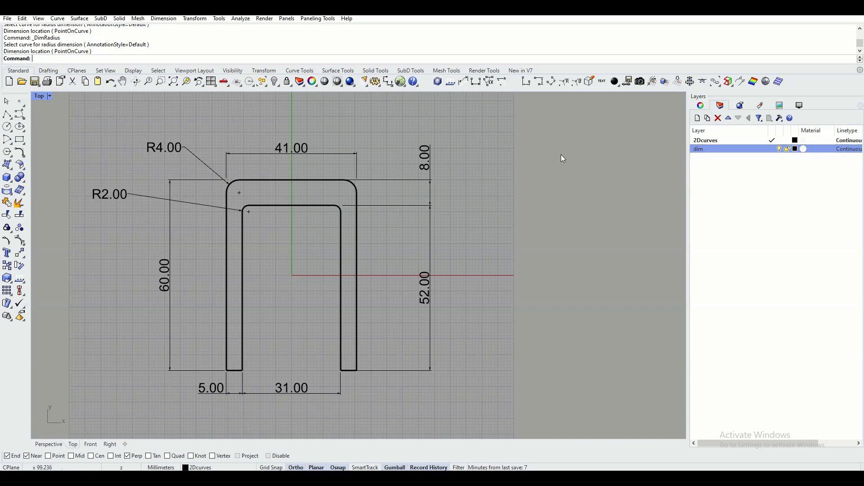
click(168, 146)
shift+click(110, 195)
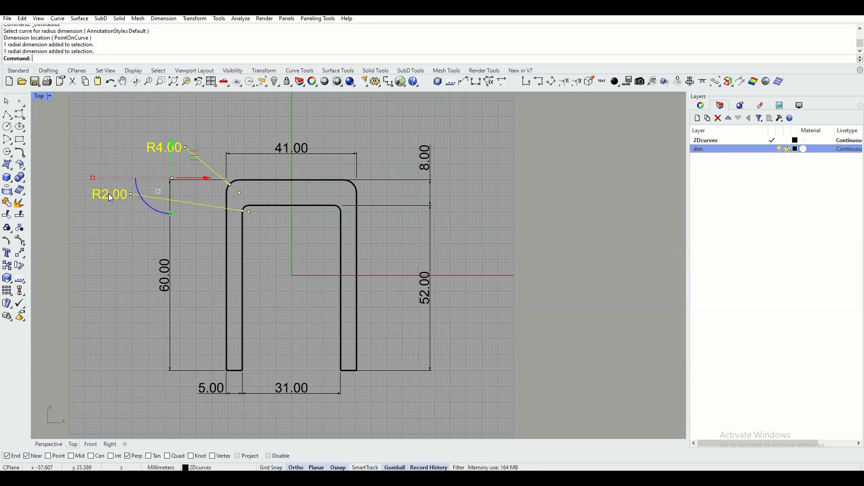
click(700, 105)
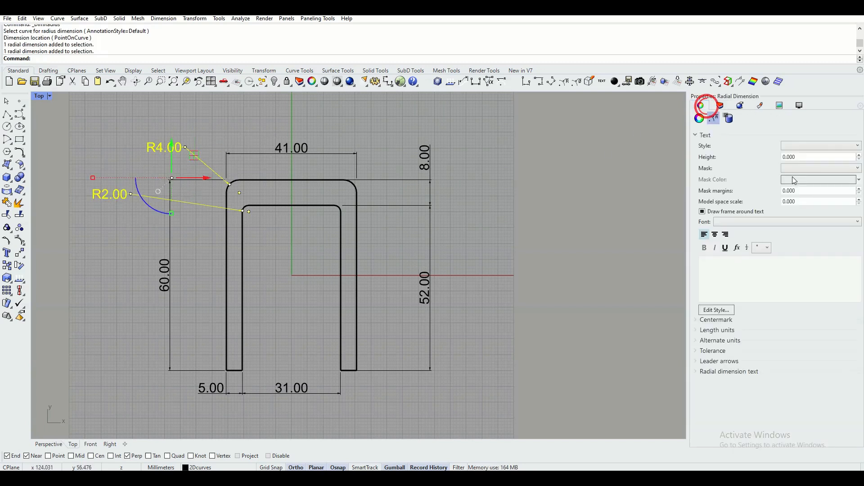
click(699, 118)
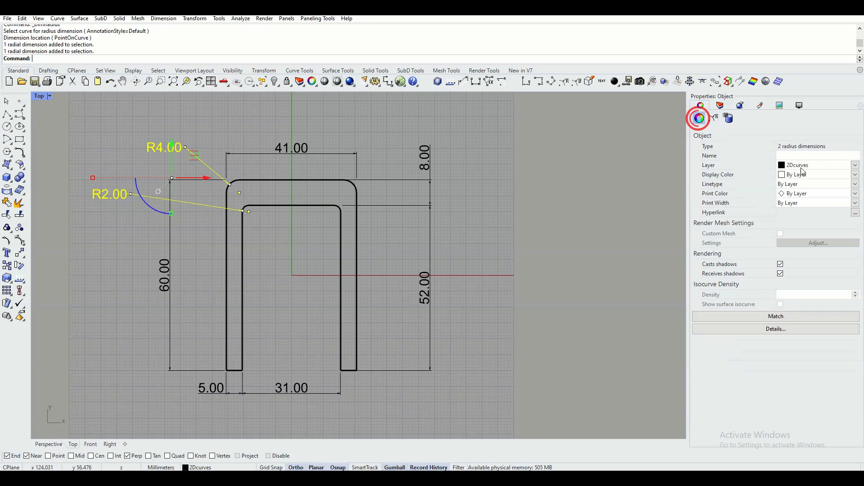
click(805, 167)
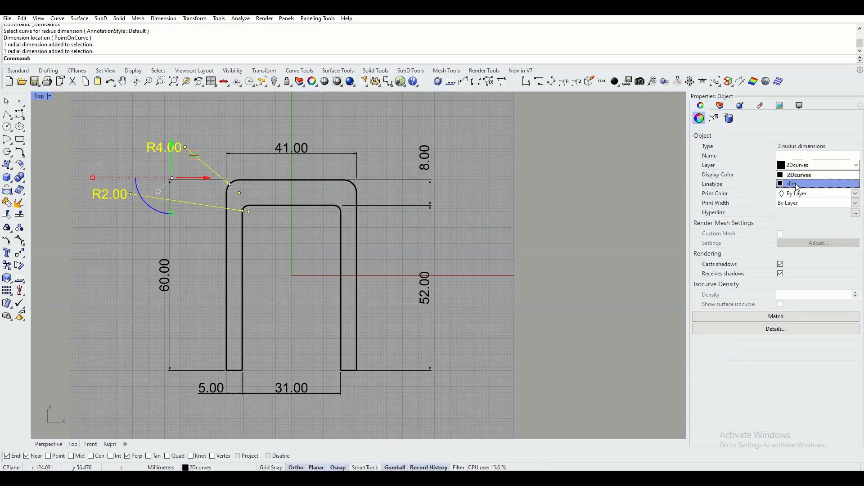
click(793, 184)
click(606, 157)
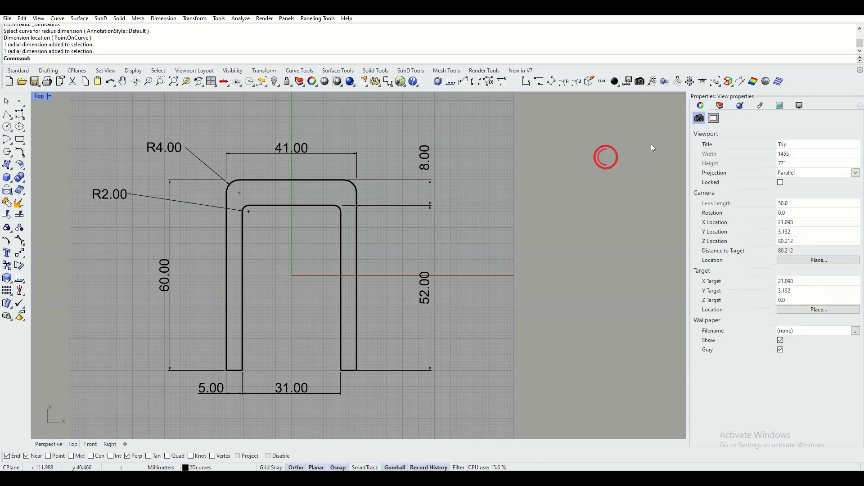
- Hide the dim layer and switch to the Perspective view of the profile
click(720, 105)
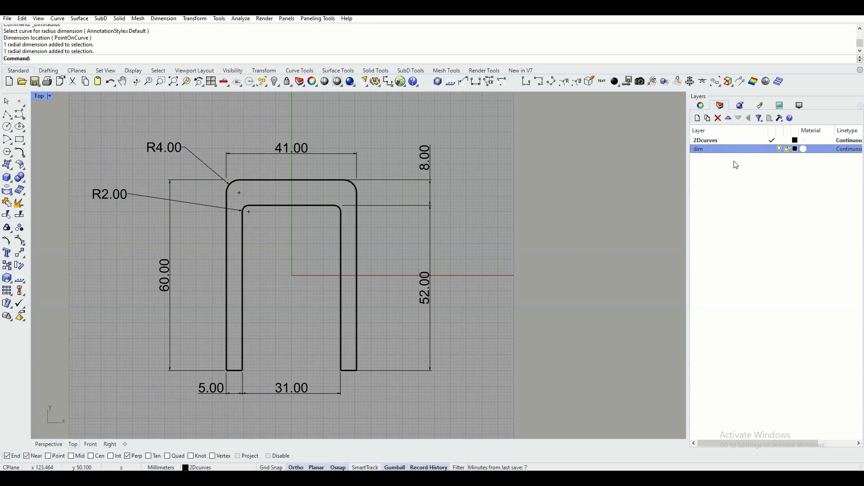
click(779, 149)
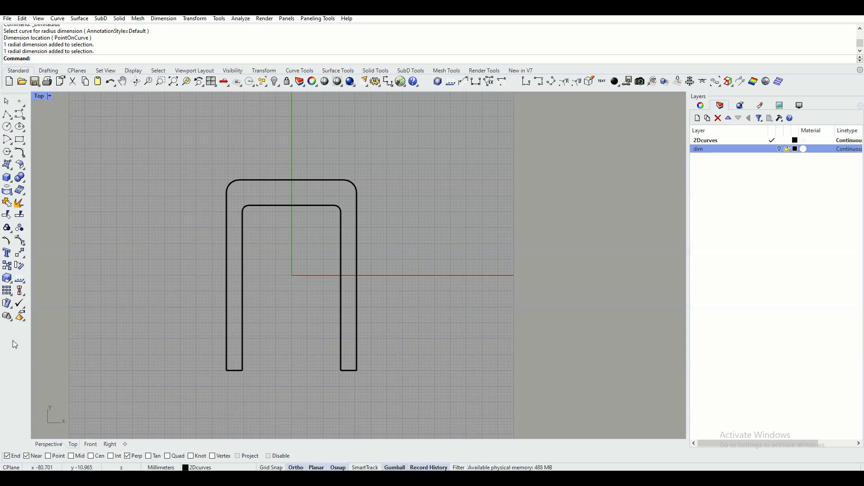
click(59, 446)
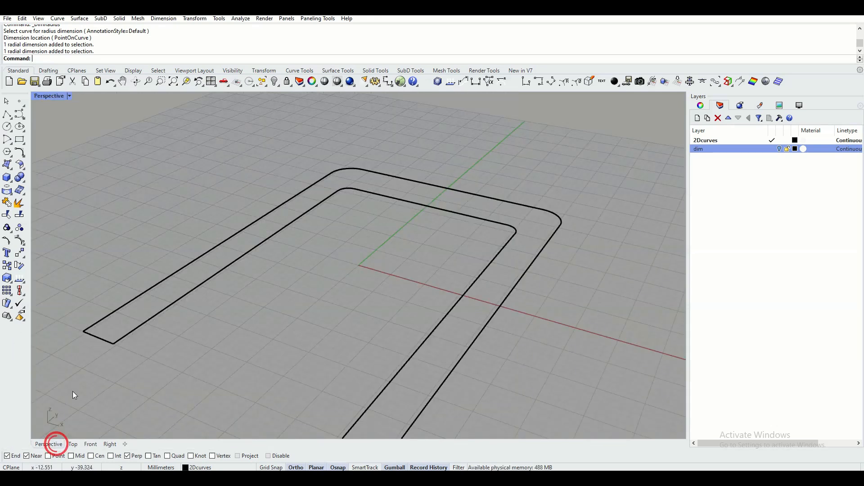
scroll(232, 315, down, 3)
right_drag(256, 306, 302, 267)
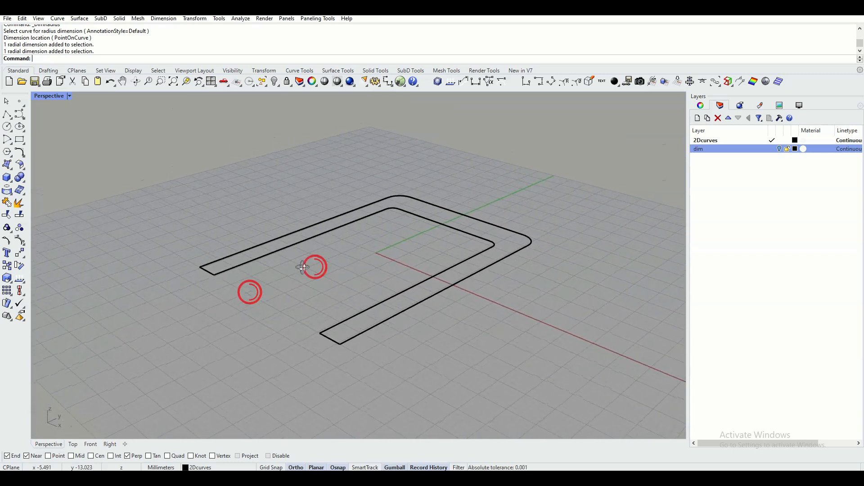
- Join the inner and outer profile curves into one closed curve, accepting the broken history
click(317, 235)
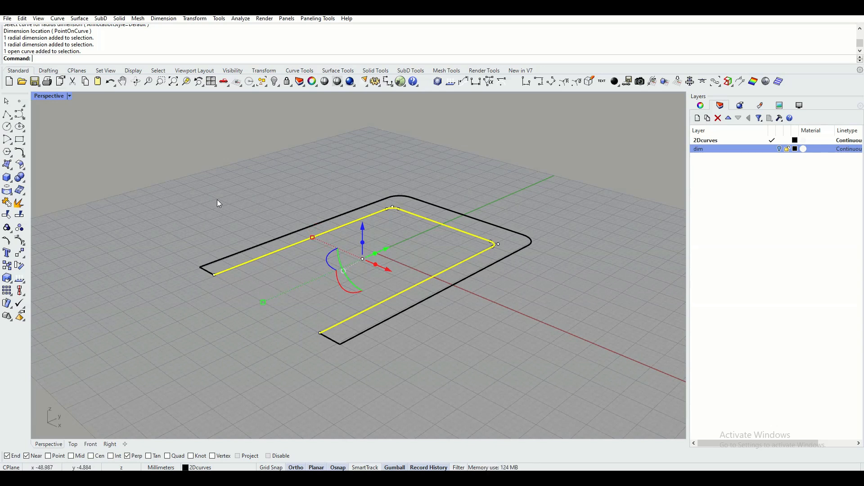
click(140, 139)
drag(136, 129, 559, 387)
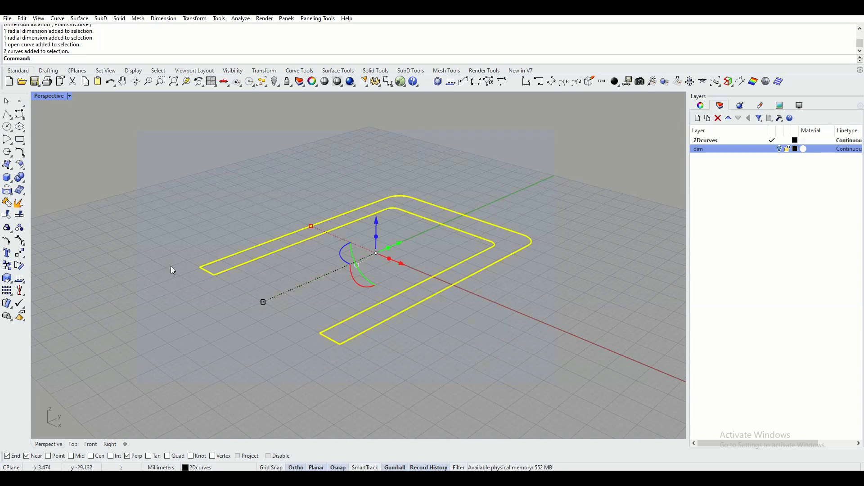
click(7, 203)
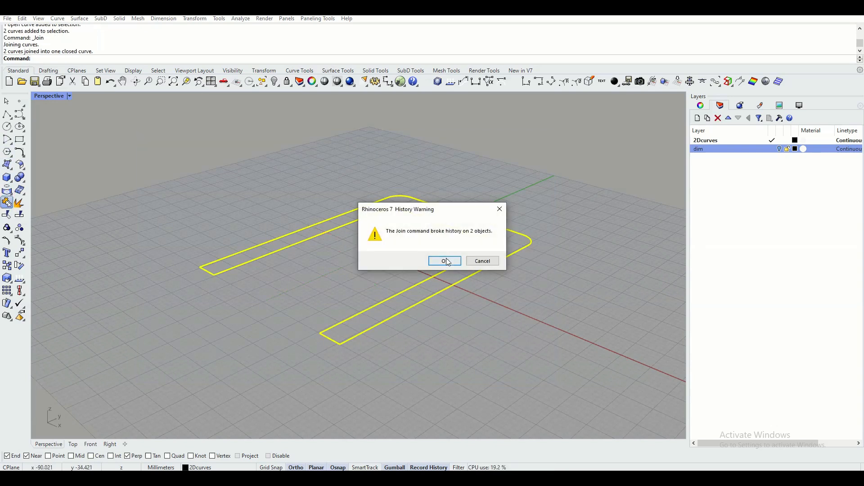
click(444, 261)
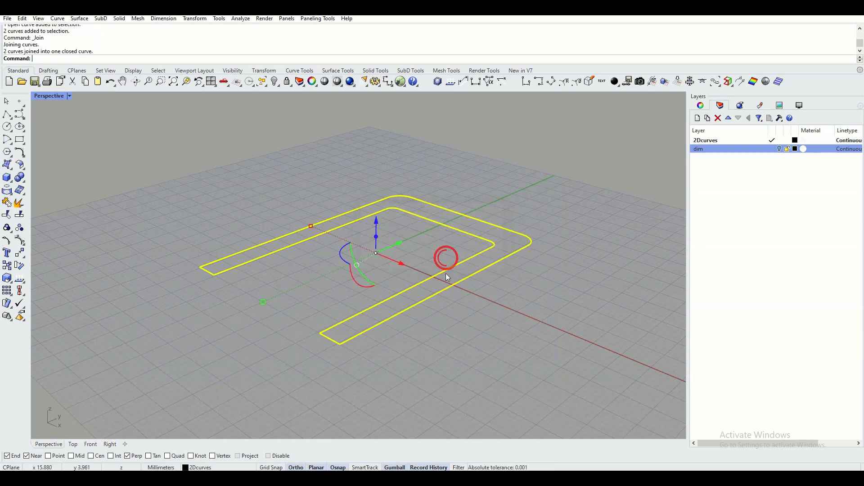
- Turn off Always Record History, Update Children and History Break Warning, and deselect the profile
click(424, 468)
click(456, 432)
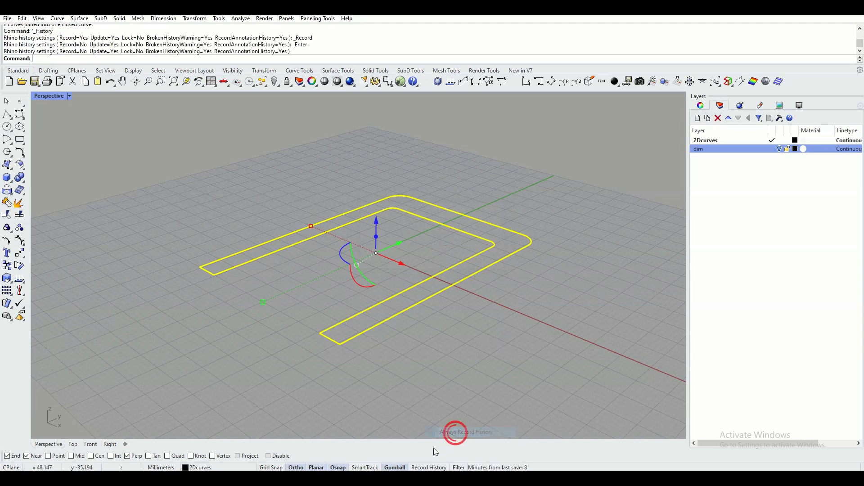
click(428, 468)
click(466, 443)
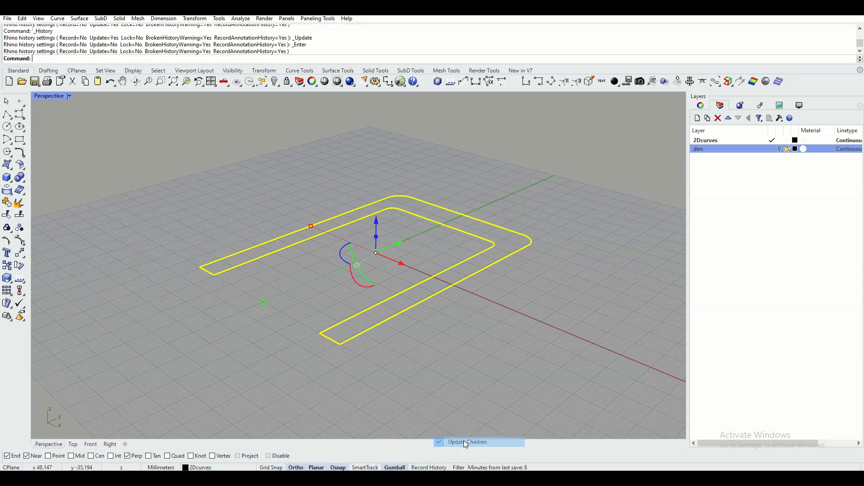
click(428, 468)
click(466, 460)
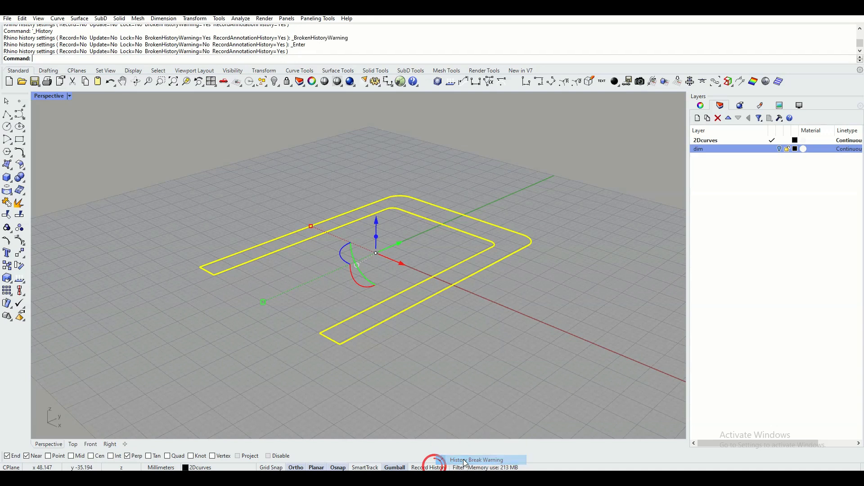
click(455, 332)
- Try extruding the closed profile curve 6 mm upward with the gumball
right_drag(501, 307, 473, 302)
click(385, 301)
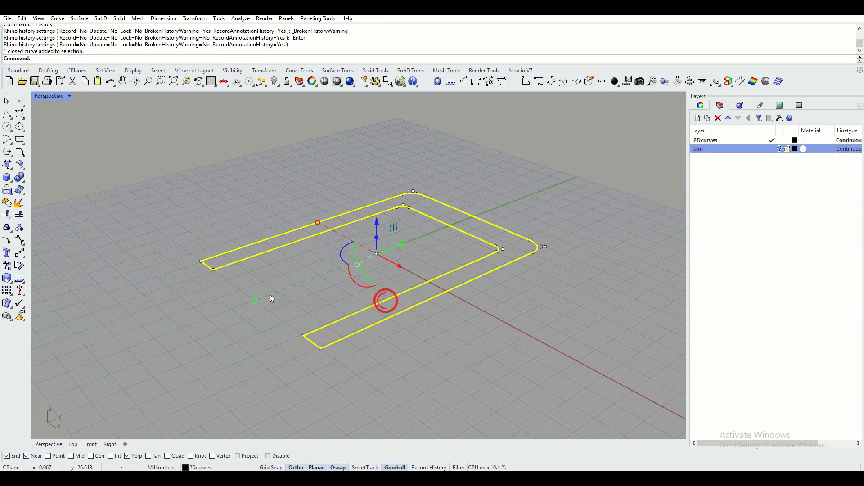
right_drag(282, 269, 304, 291)
scroll(333, 291, up, 2)
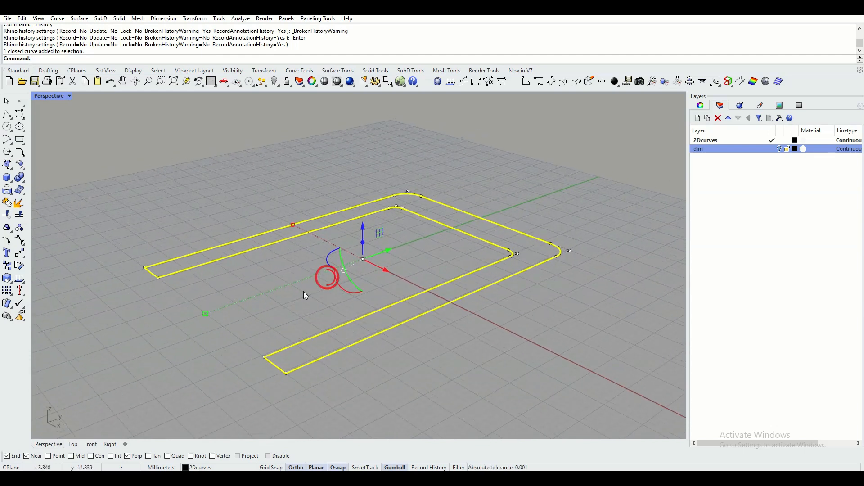
scroll(304, 290, down, 2)
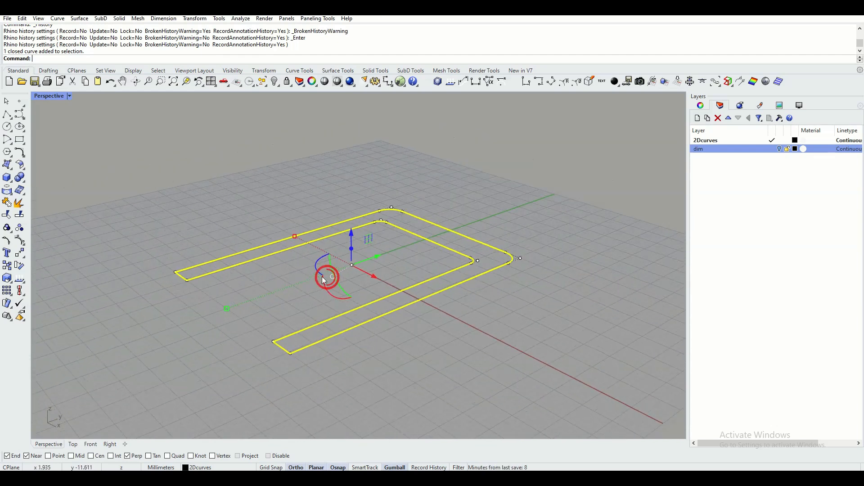
click(352, 248)
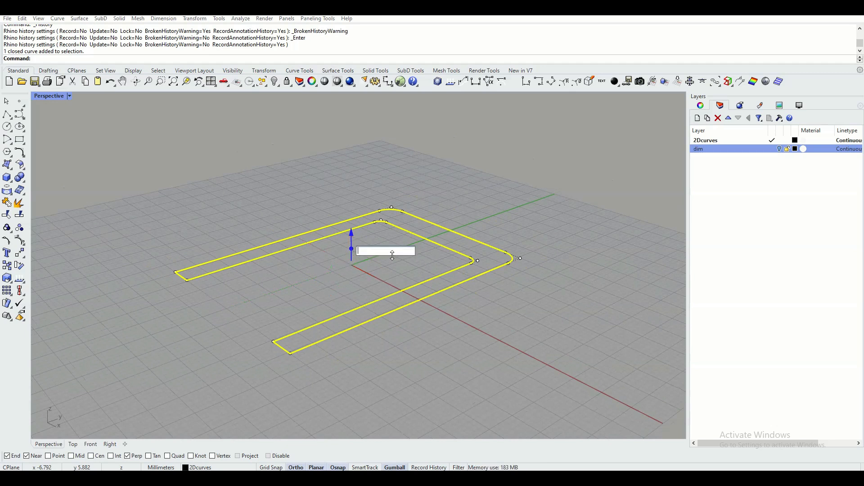
text(5)
key(Return)
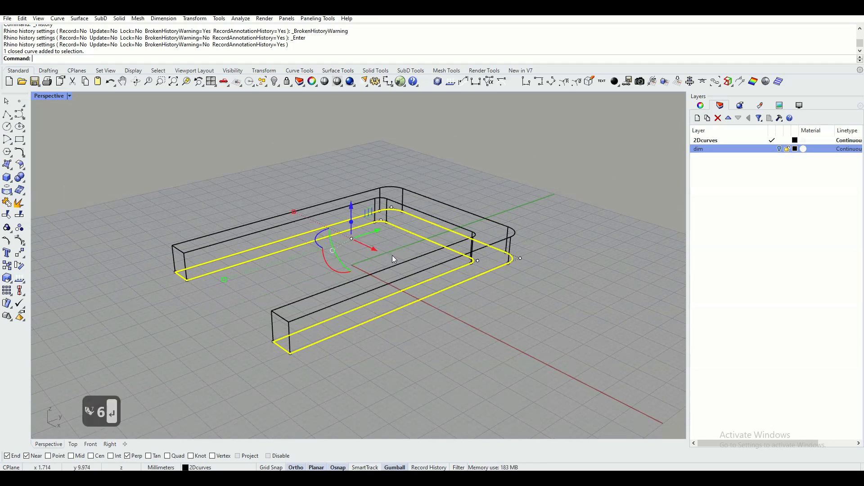
click(227, 170)
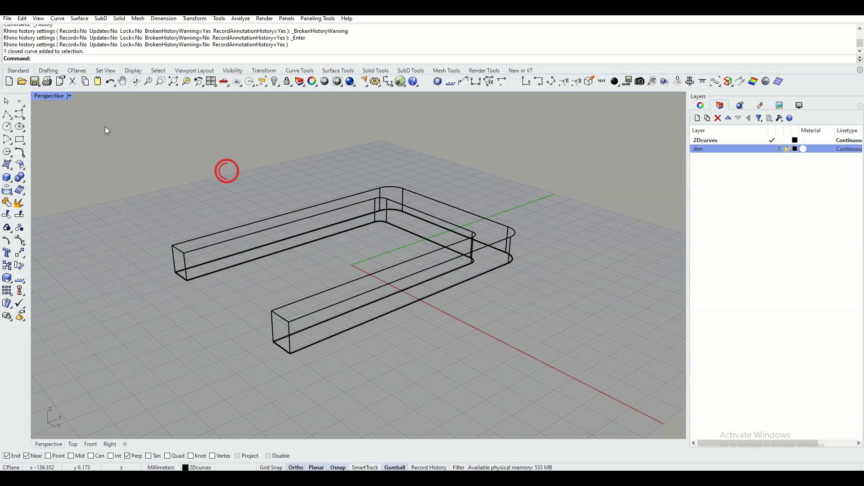
- Set the Perspective view to Shaded display and undo the gumball extrusion of the profile
click(69, 96)
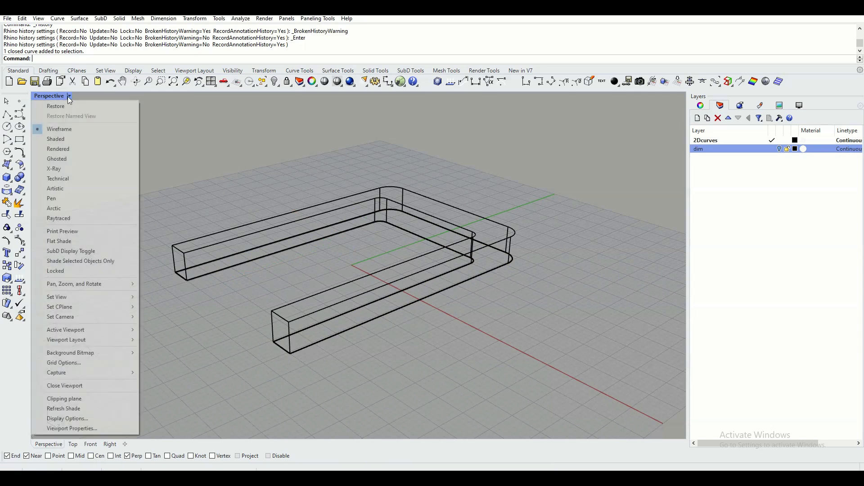
click(72, 138)
mouse_move(267, 192)
right_down()
mouse_move(308, 294)
mouse_move(330, 296)
mouse_move(377, 239)
mouse_move(263, 250)
mouse_move(266, 176)
mouse_move(239, 208)
mouse_move(271, 208)
right_up()
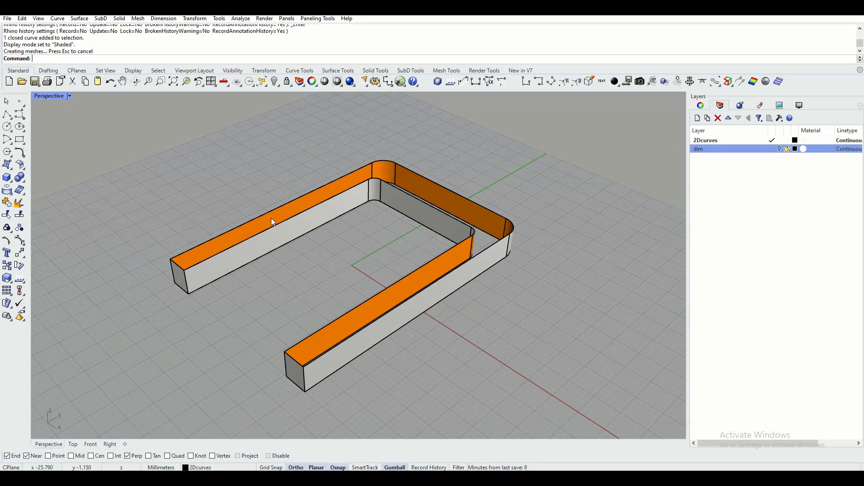
click(111, 82)
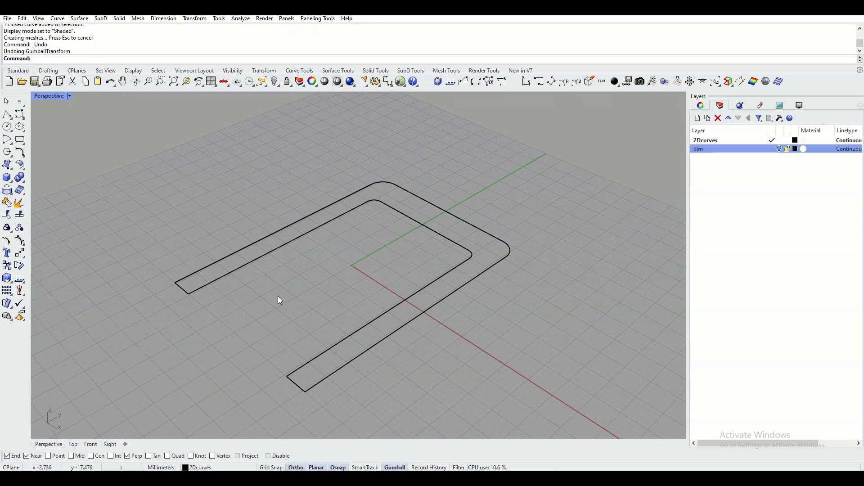
- Extrude the closed planar profile curve 6 mm upward as a solid, with BothSides set to No
drag(288, 272, 239, 233)
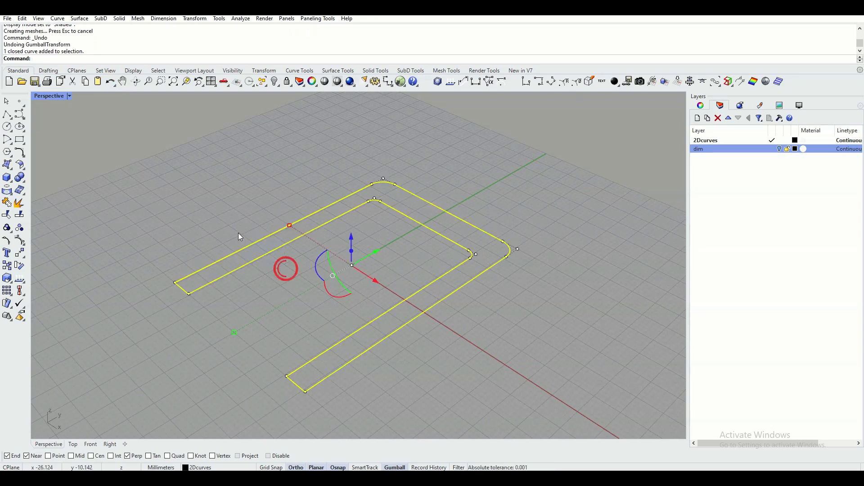
click(7, 177)
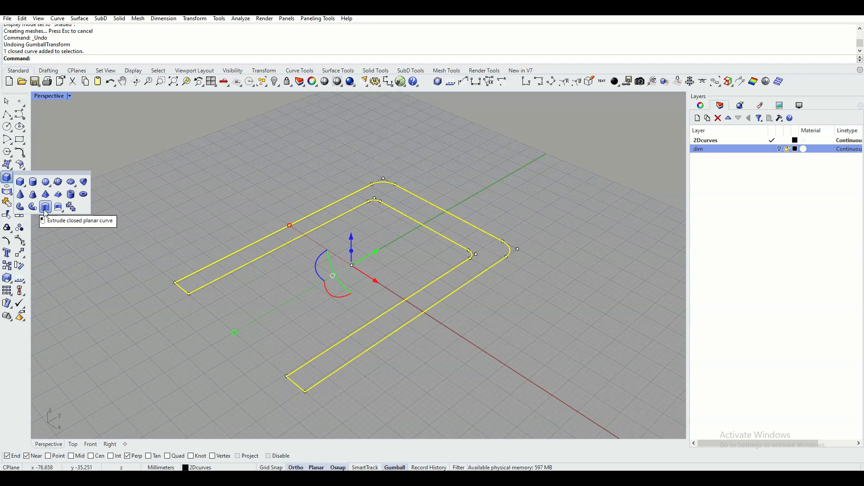
click(45, 209)
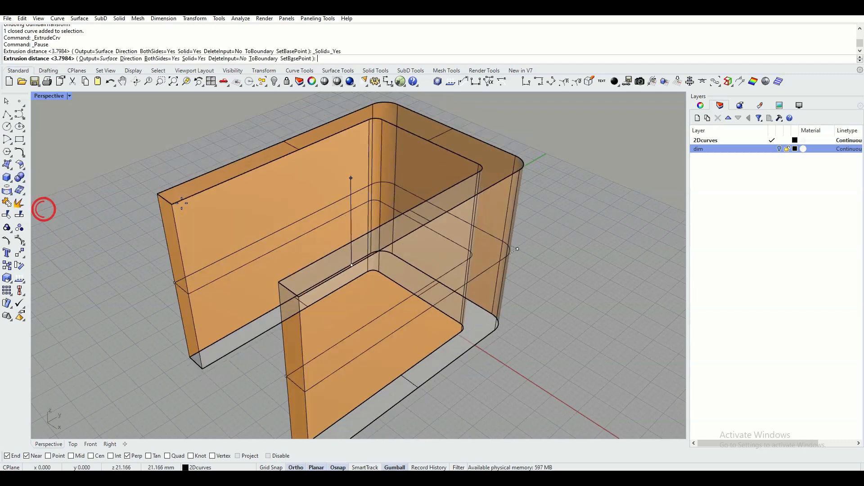
click(162, 59)
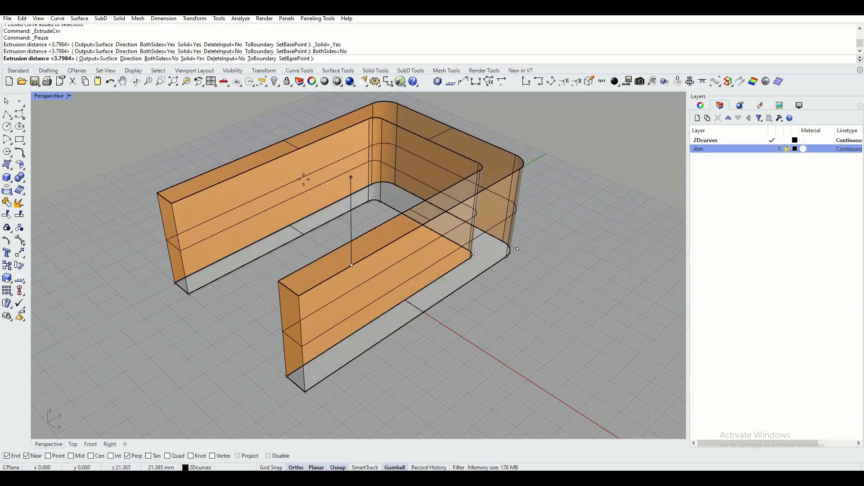
text(6)
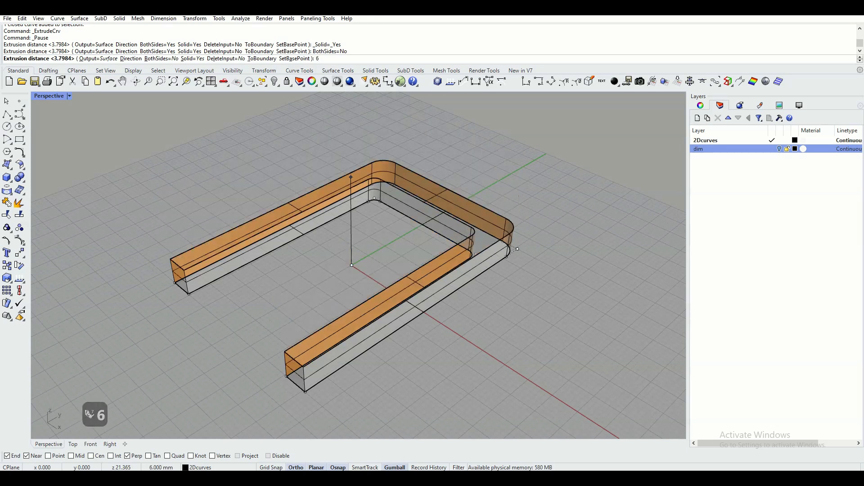
key(Return)
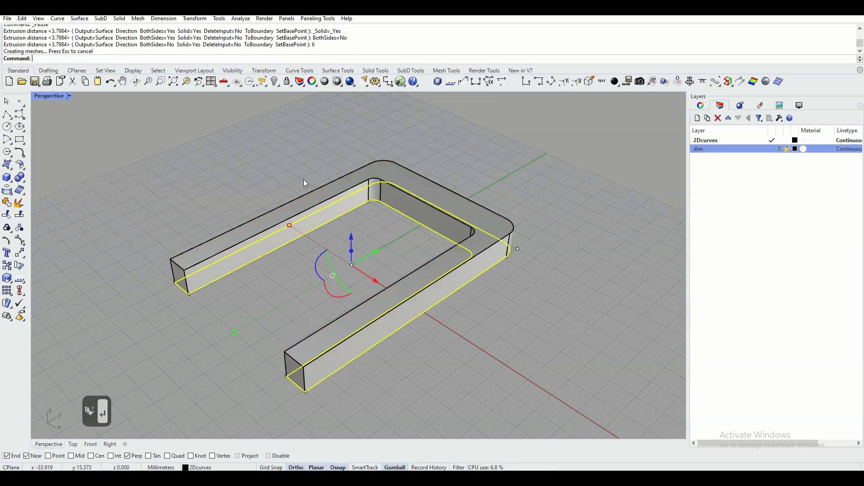
click(251, 176)
mouse_move(210, 191)
right_down()
mouse_move(236, 197)
mouse_move(209, 190)
mouse_move(419, 177)
mouse_move(201, 198)
mouse_move(175, 166)
mouse_move(185, 187)
mouse_move(207, 200)
right_up()
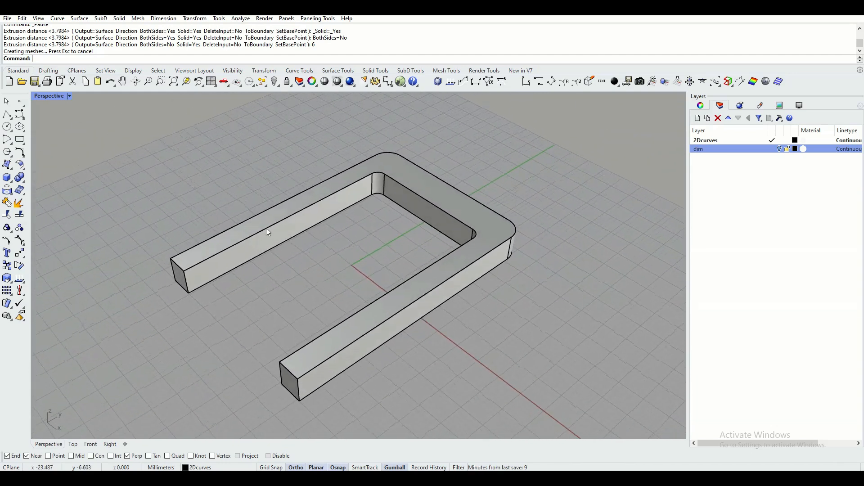
- Create a new layer named 3D below the 2Dcurves layer
click(268, 217)
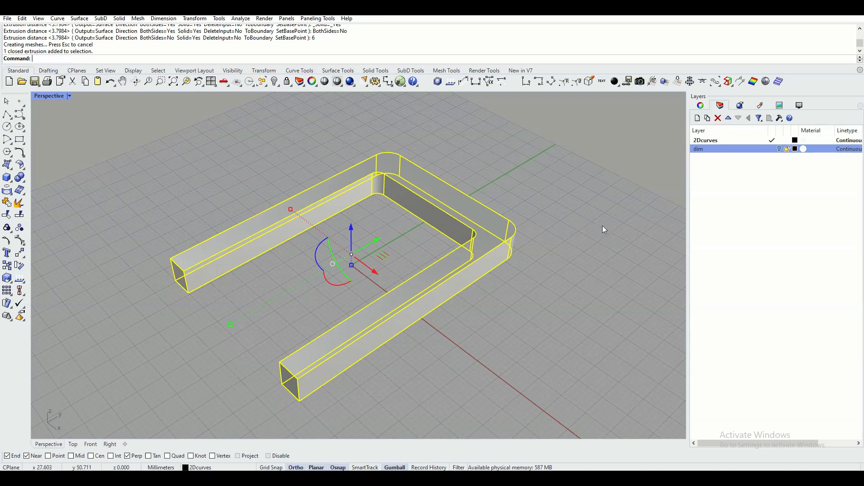
click(707, 141)
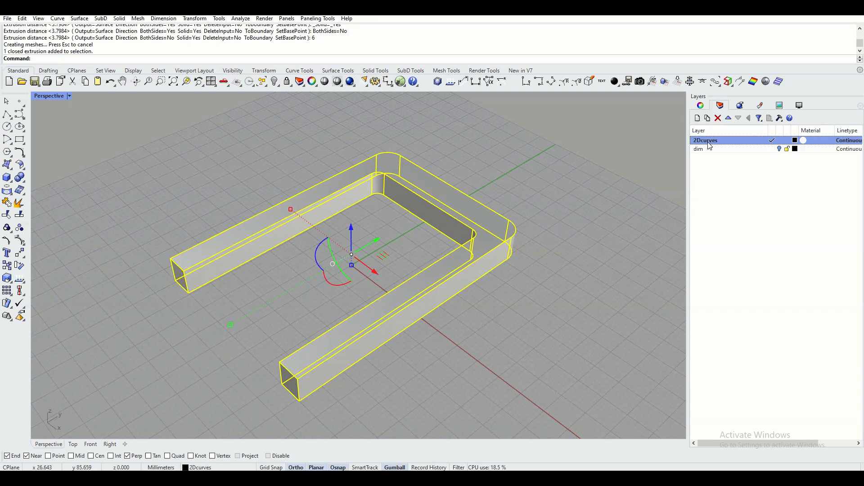
click(697, 118)
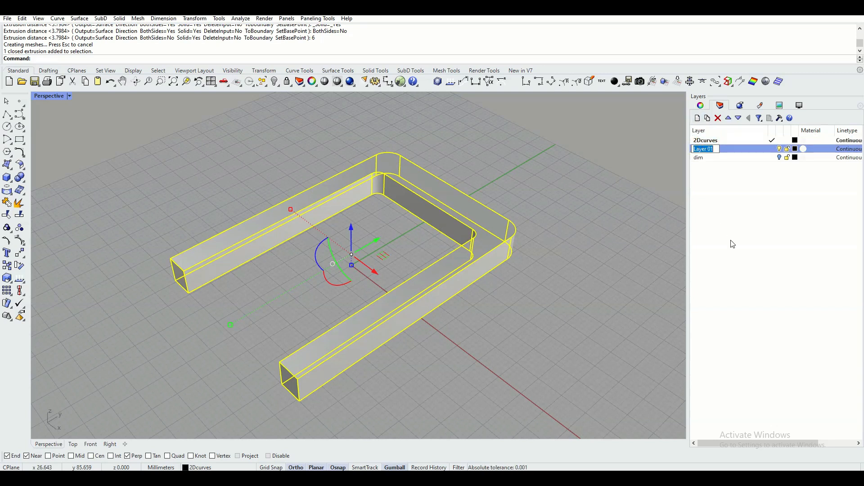
text(3D)
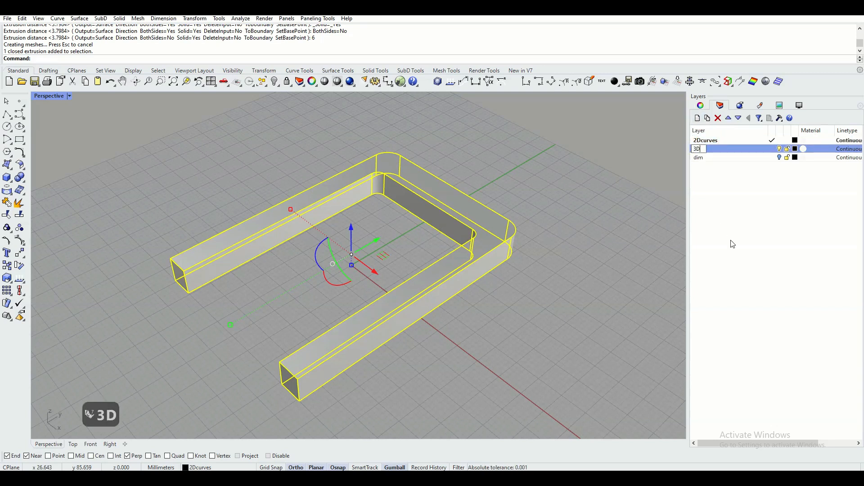
click(569, 169)
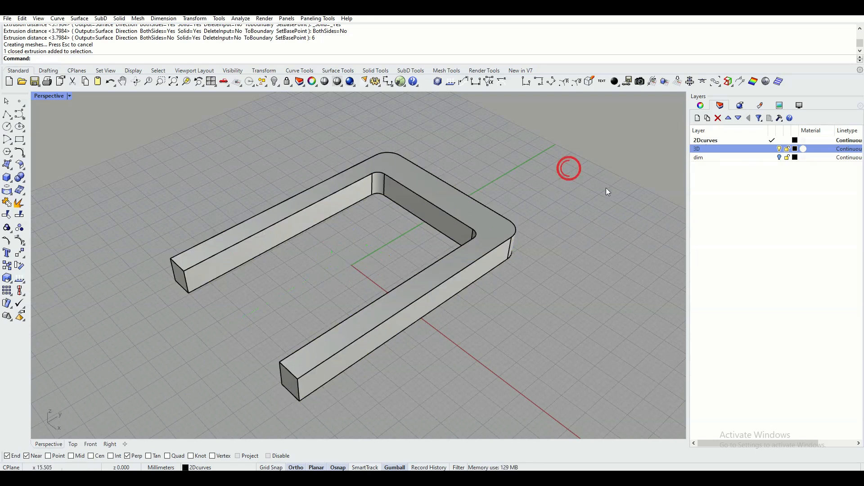
- Move the extruded solid to the 3D layer and deselect it
click(430, 190)
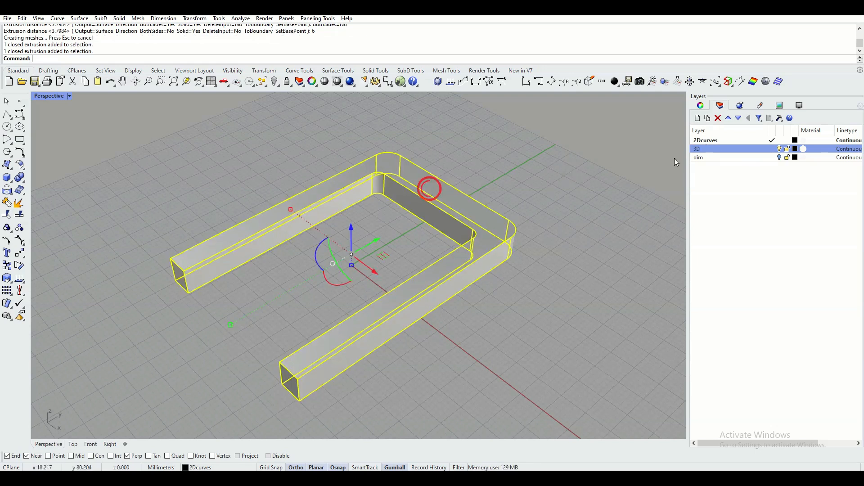
right_click(707, 150)
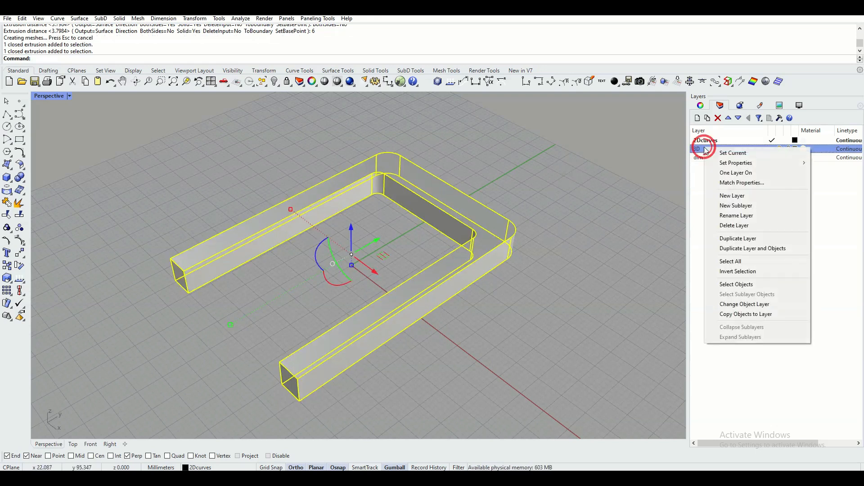
click(777, 305)
click(541, 146)
right_drag(530, 203, 505, 178)
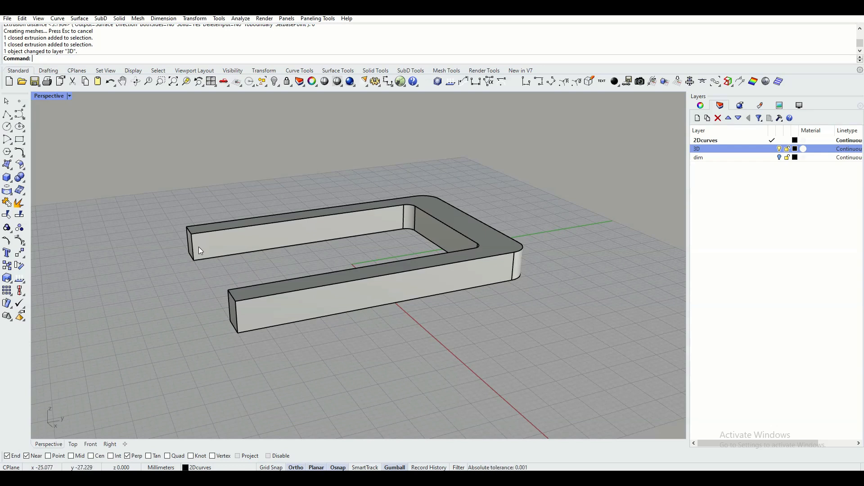
- Draw a circle tangent to the top, end and bottom edges of one leg's inner face, at its open end
right_drag(207, 247, 235, 249)
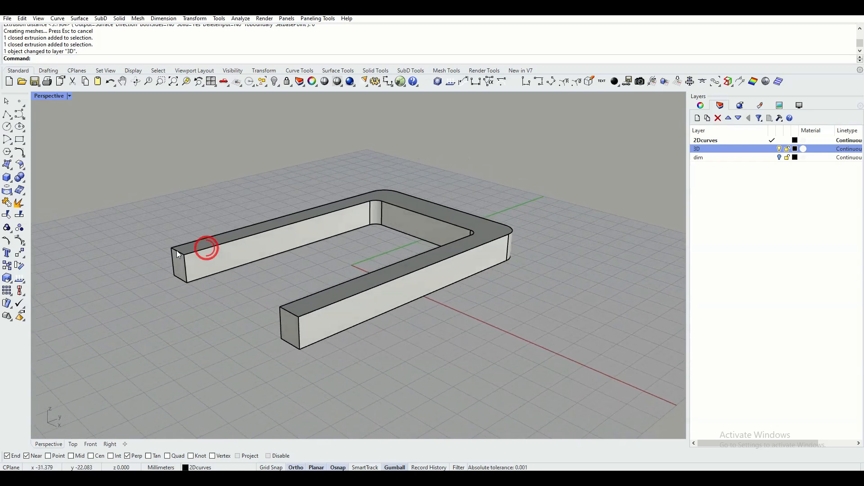
right_drag(165, 247, 252, 214)
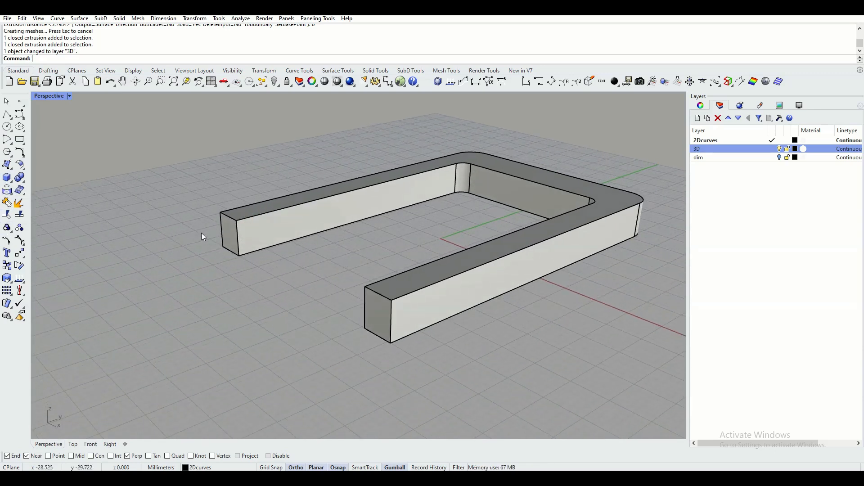
right_drag(196, 226, 196, 232)
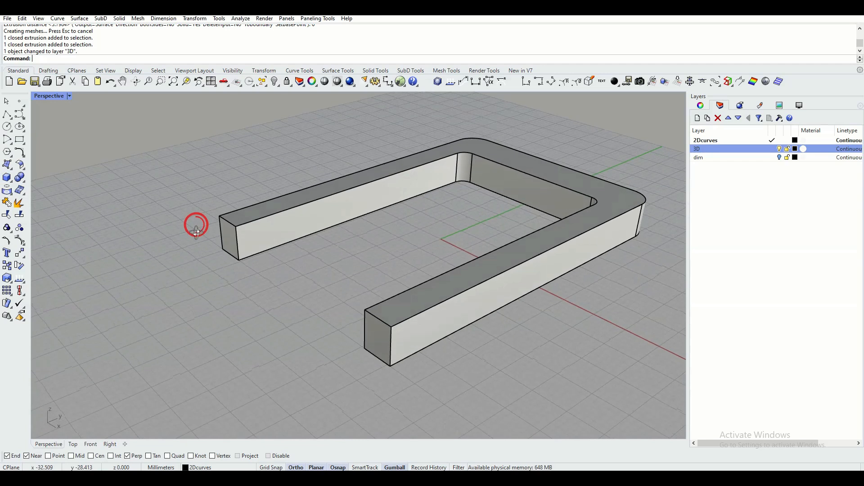
click(11, 132)
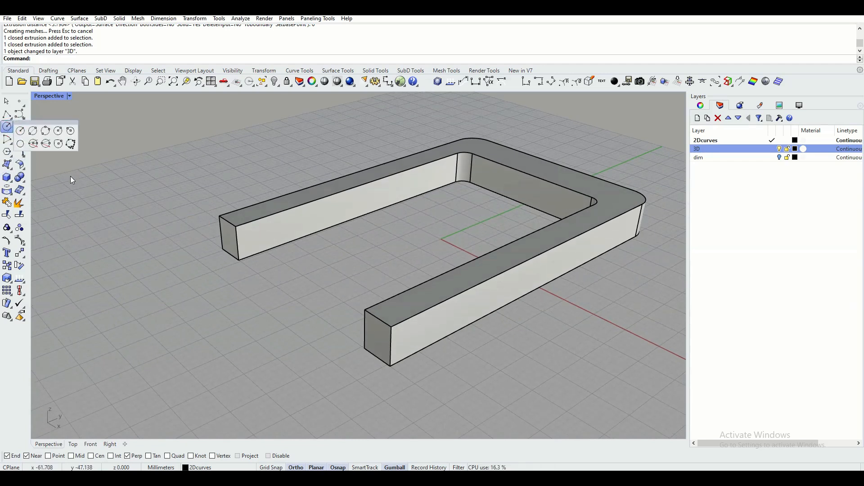
click(22, 145)
scroll(243, 230, up, 2)
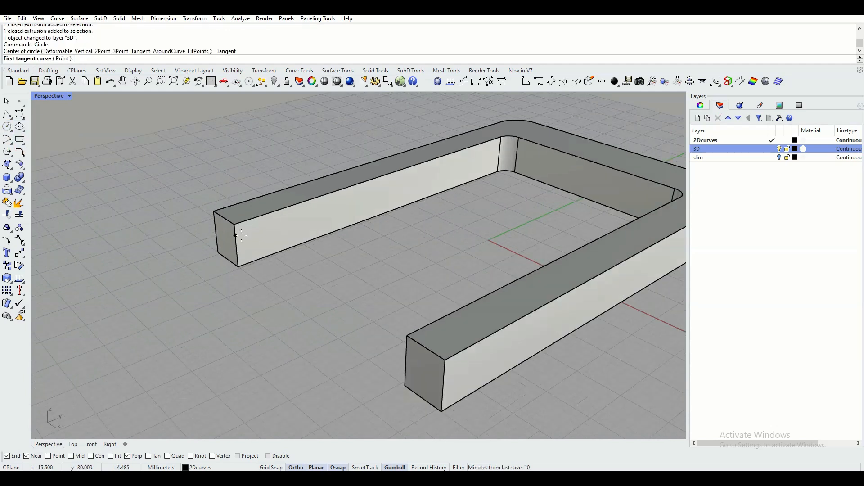
click(257, 217)
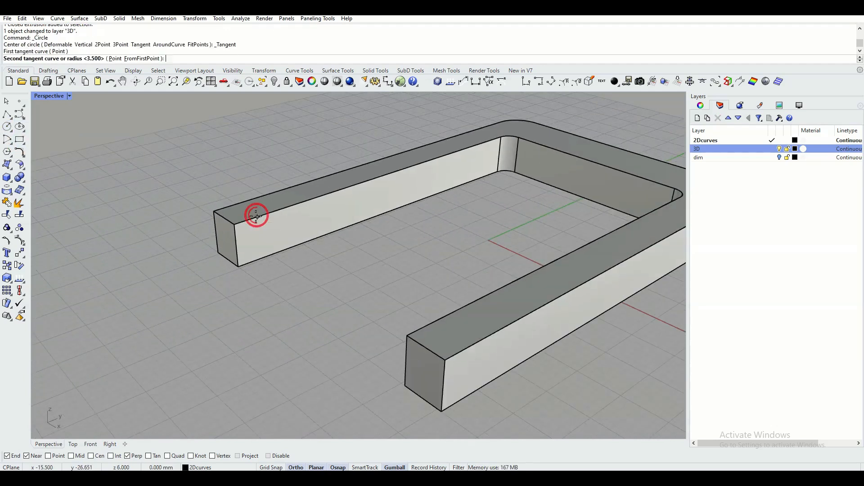
click(236, 246)
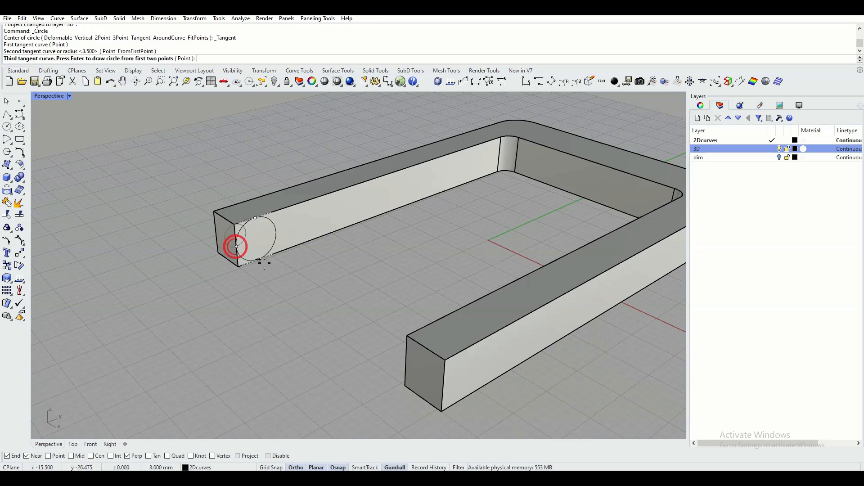
click(264, 261)
click(148, 252)
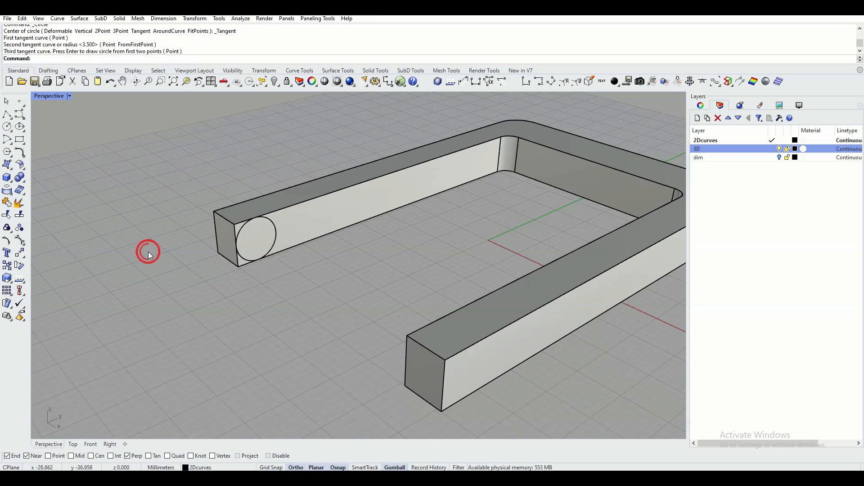
- Start a solid cylinder and limit the object snaps to Cen, turning off End, Near and Perp
right_drag(176, 229, 212, 241)
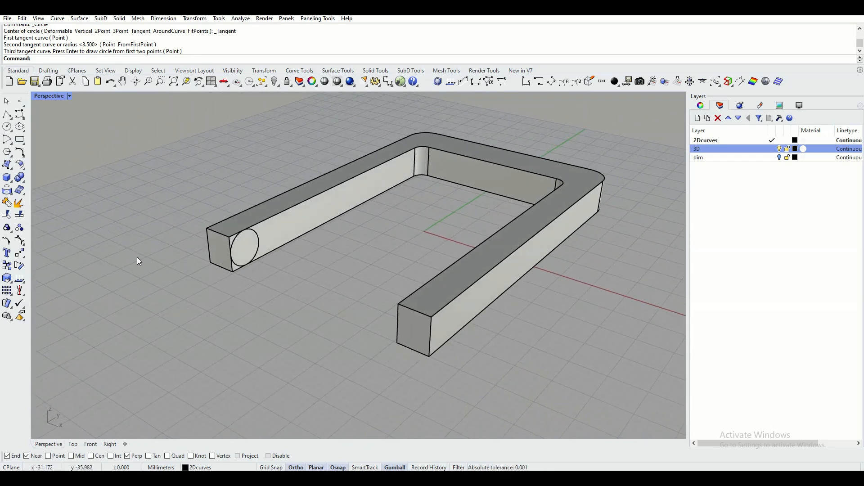
right_drag(136, 247, 130, 247)
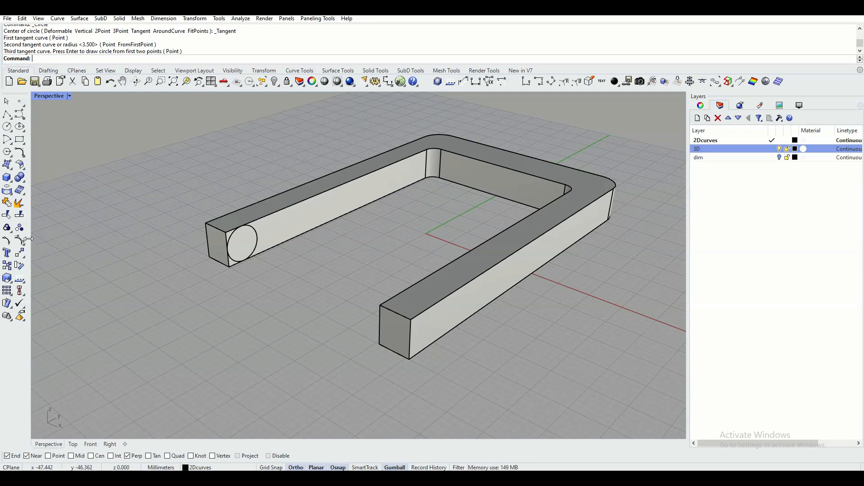
click(8, 177)
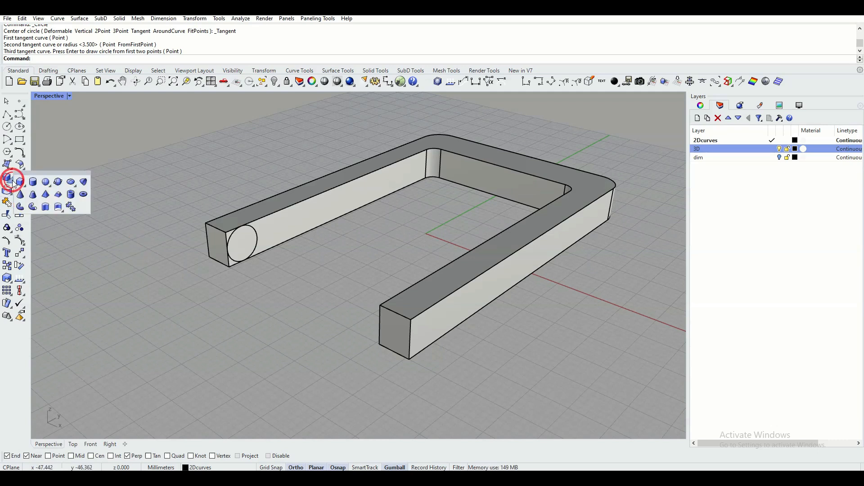
click(33, 183)
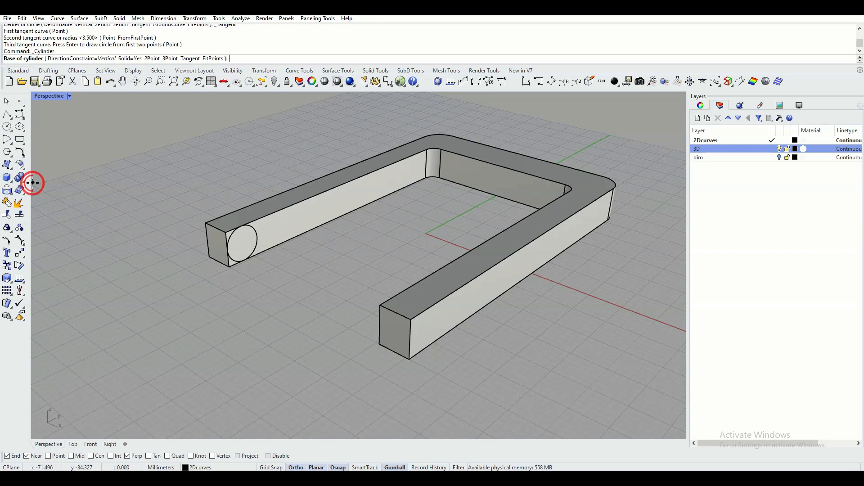
click(15, 455)
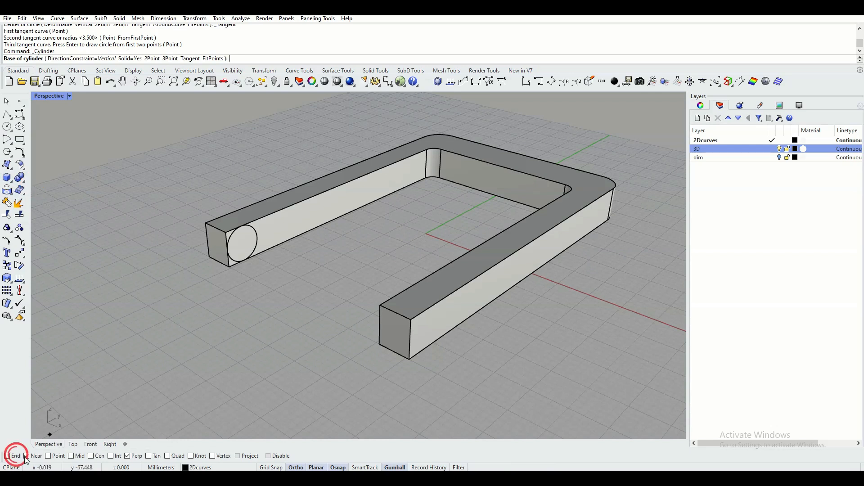
click(35, 455)
click(128, 455)
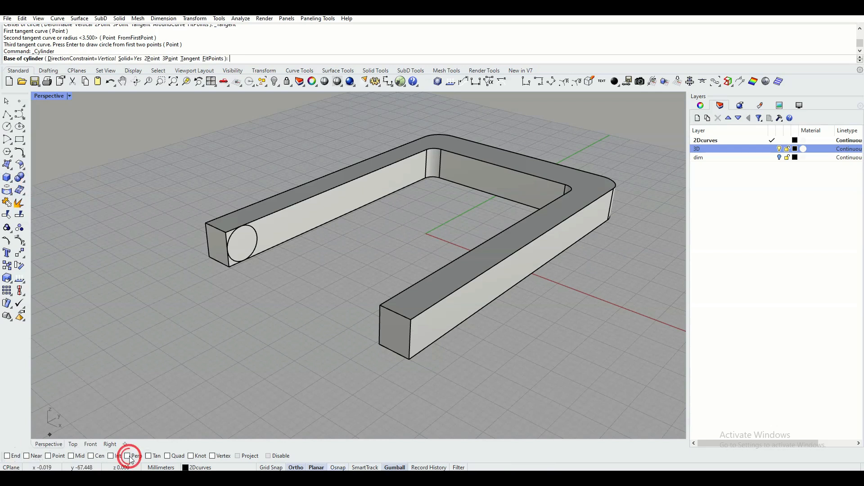
click(92, 456)
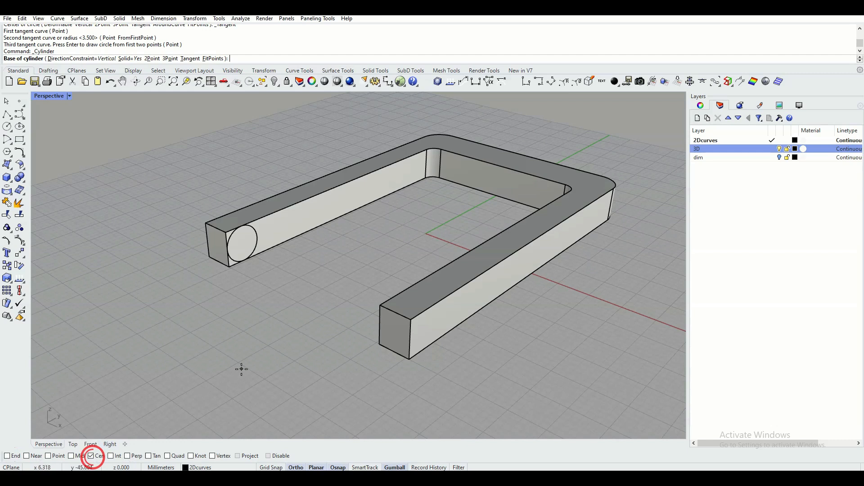
- Place the cylinder's base at the tangent circle's centre, oriented in the Right view, with a 2 mm diameter
click(255, 243)
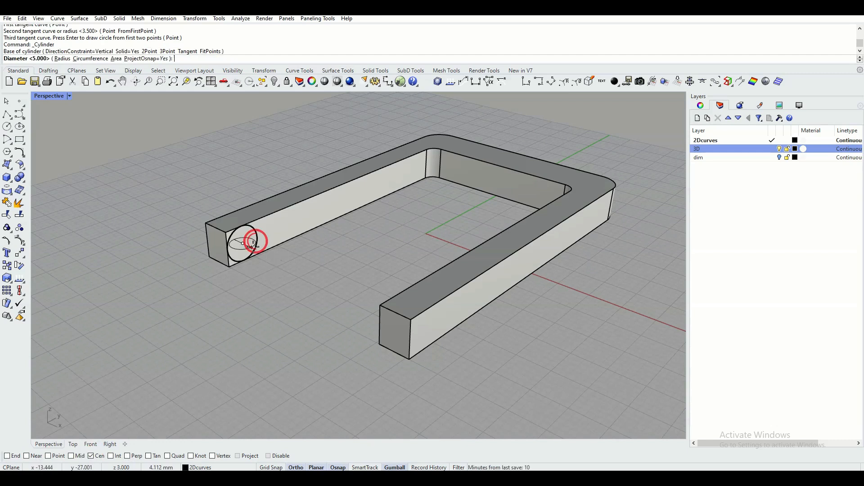
click(94, 446)
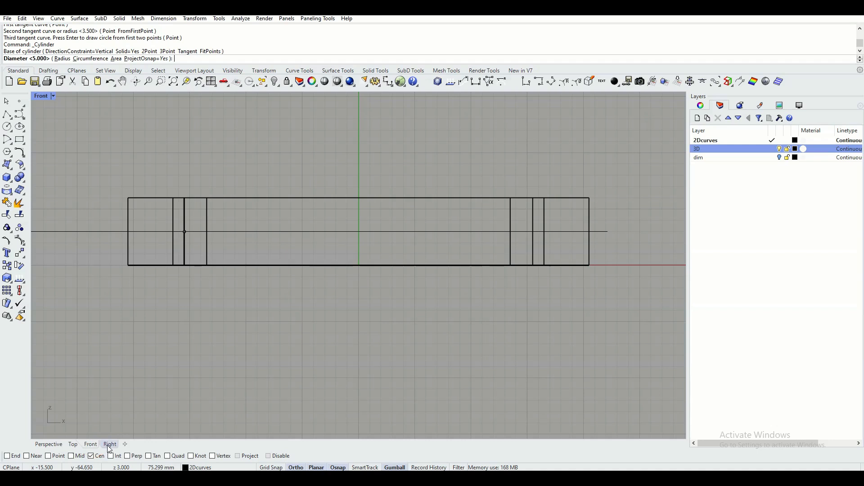
click(108, 445)
scroll(186, 355, down, 8)
right_drag(187, 355, 352, 331)
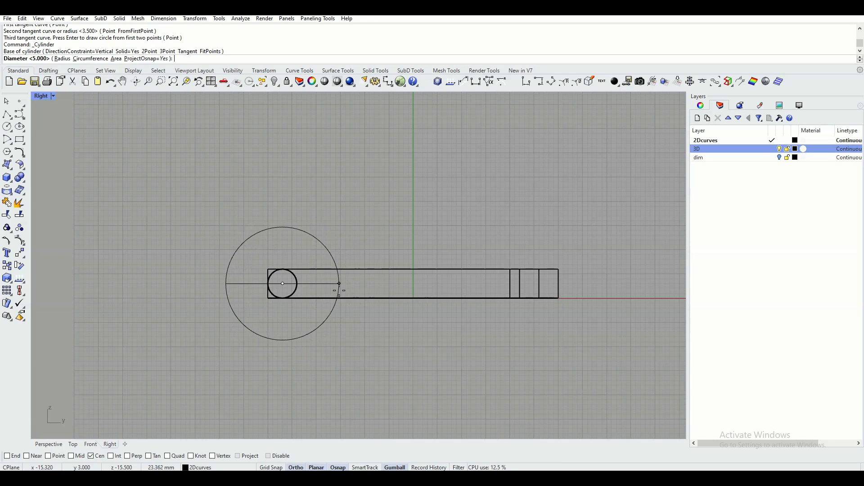
scroll(341, 290, up, 2)
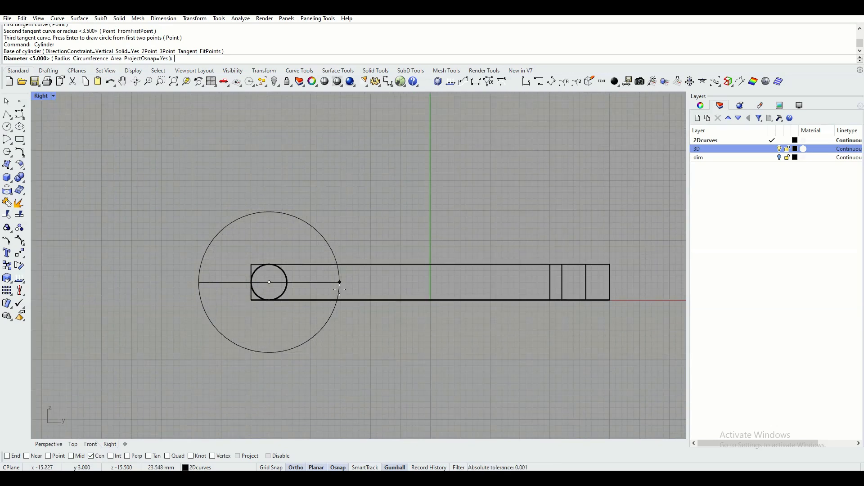
text(2)
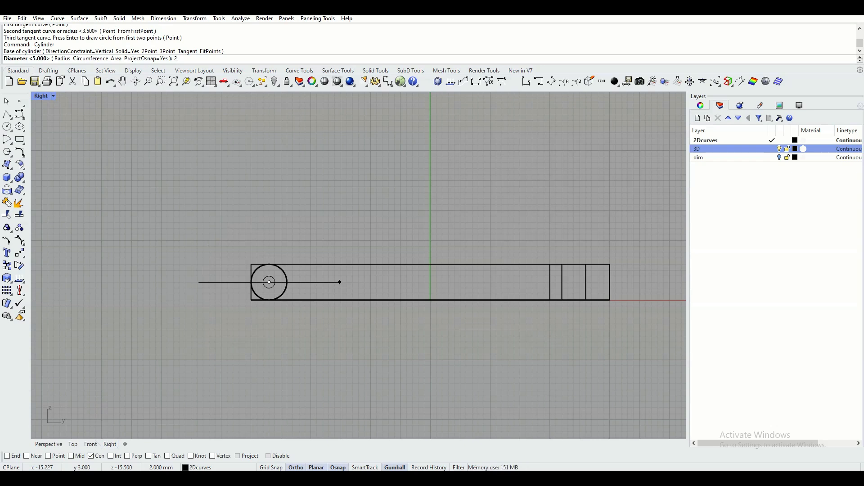
key(Return)
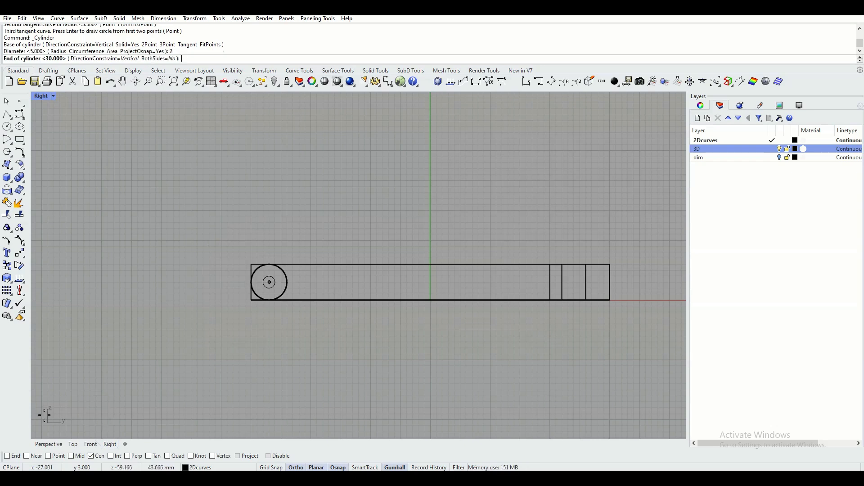
- End the cylinder on the opposite leg's inner edge in the Top view, using the Near snap instead of Cen
click(74, 444)
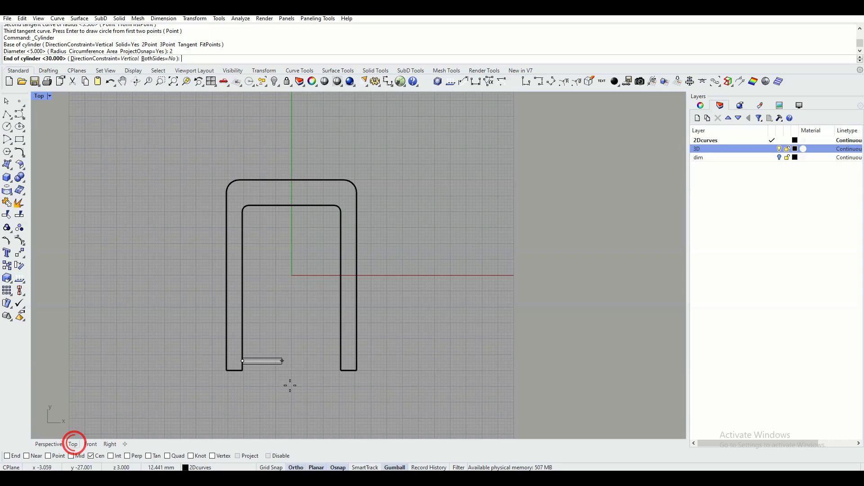
click(95, 456)
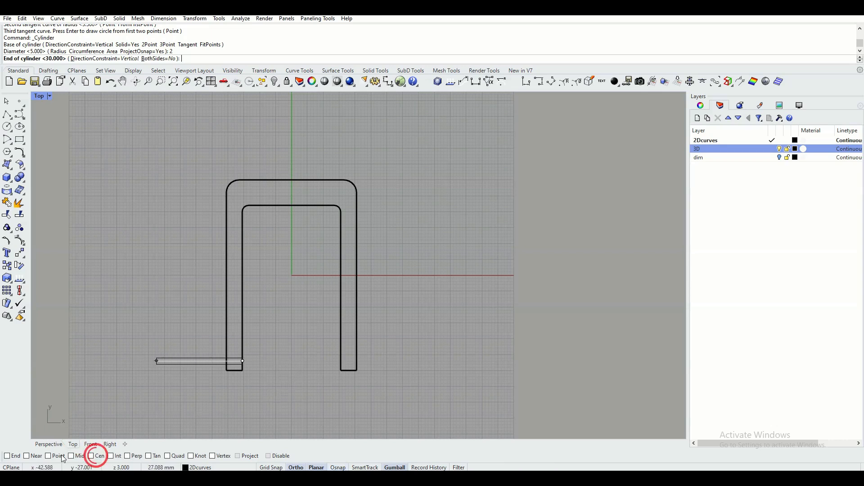
click(34, 457)
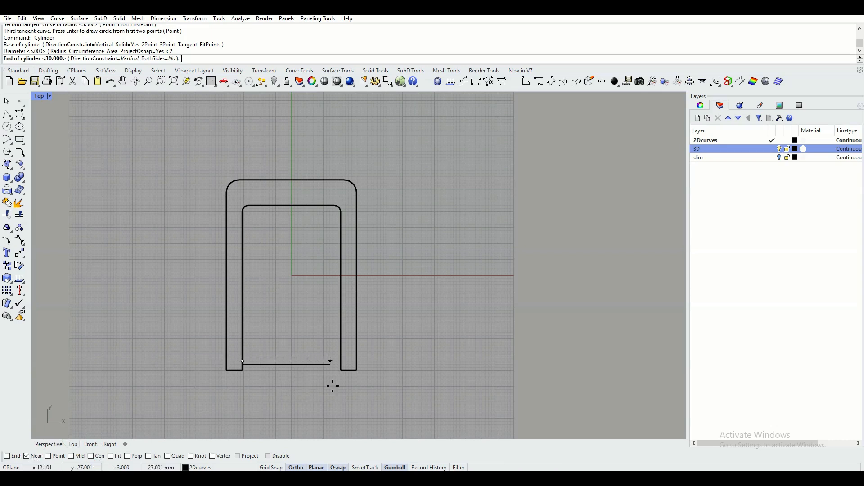
click(340, 360)
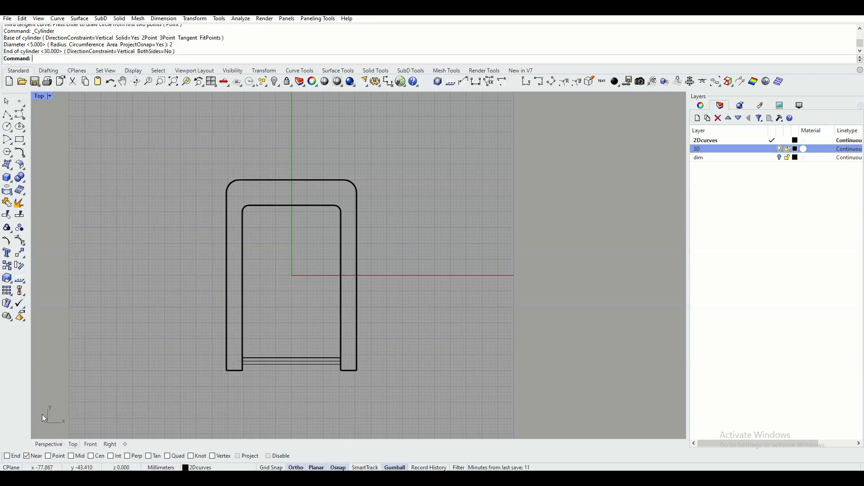
click(47, 444)
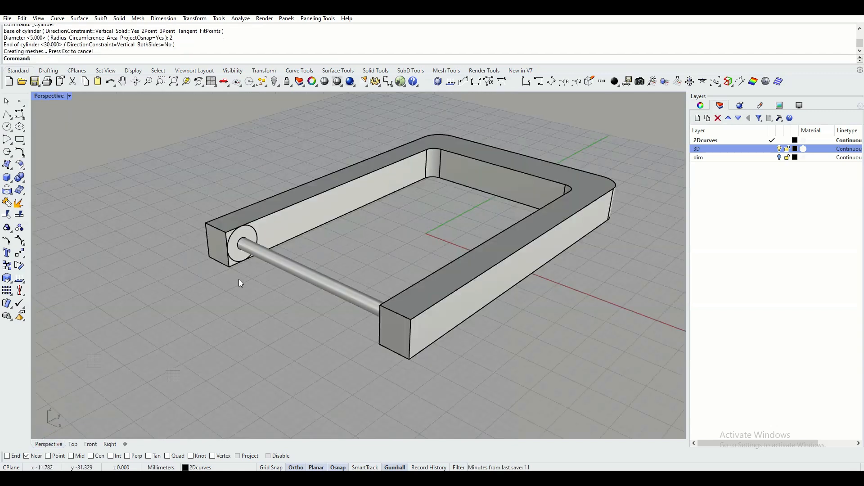
- Delete the 2 mm cylinder between the two legs
mouse_move(254, 302)
right_down()
mouse_move(135, 318)
mouse_move(293, 283)
mouse_move(311, 264)
mouse_move(270, 306)
mouse_move(245, 310)
right_up()
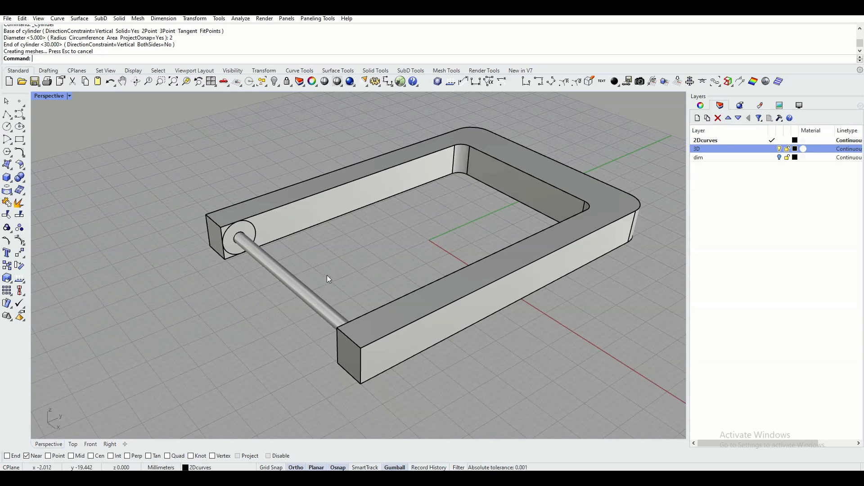
right_drag(327, 275, 317, 275)
click(283, 278)
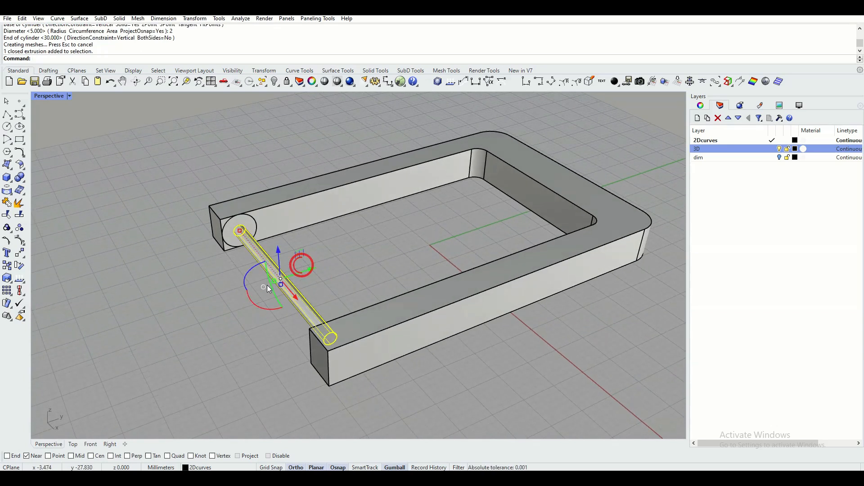
key(Delete)
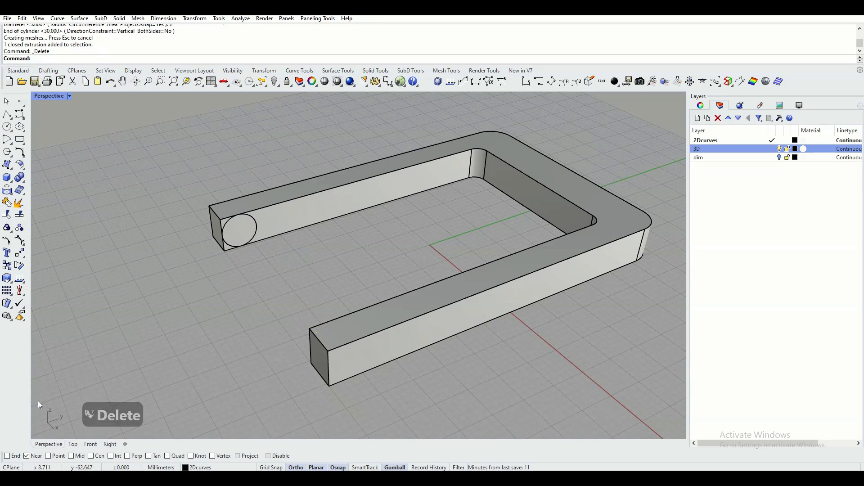
- Start a solid cylinder at the tangent circle's centre using the Cen snap instead of Near, oriented in the Right view, with a 3 mm diameter
click(27, 456)
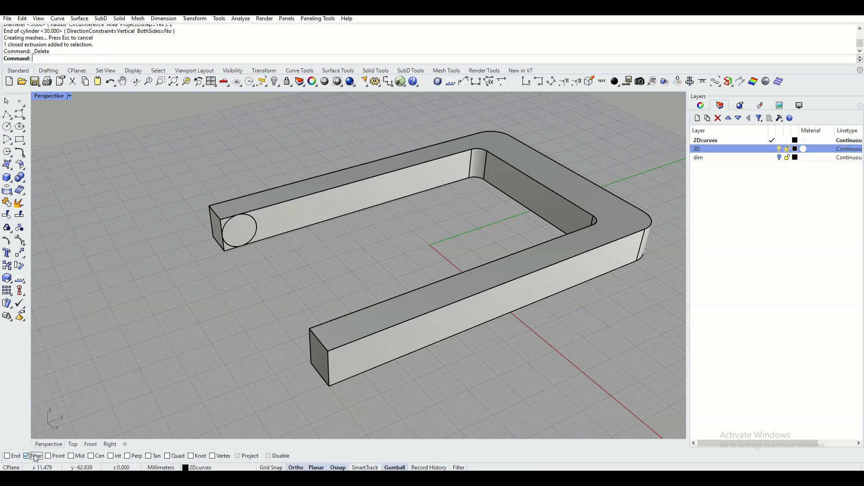
click(91, 455)
click(12, 182)
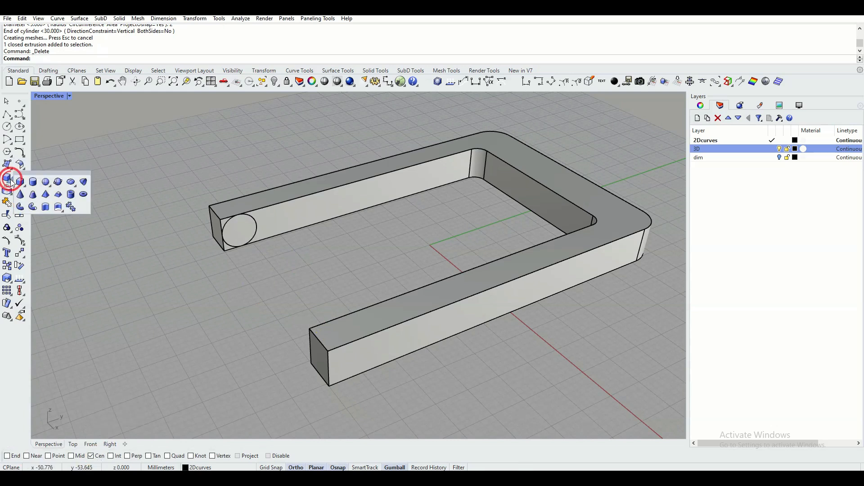
click(33, 183)
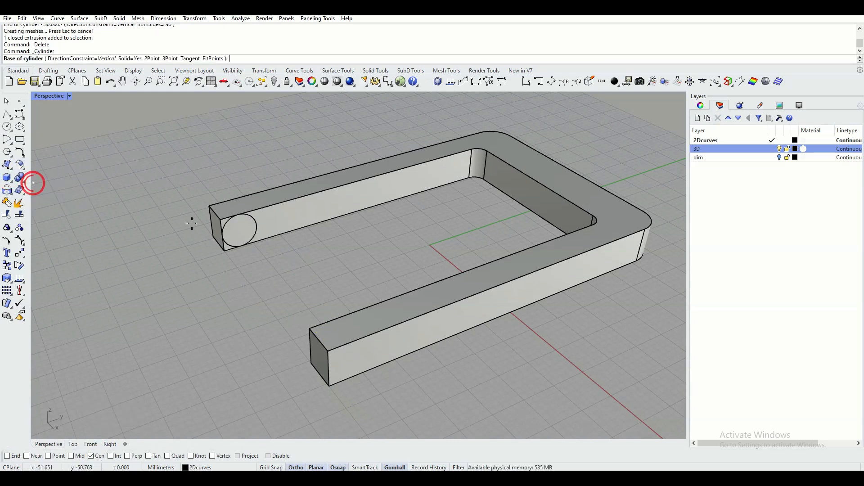
click(239, 230)
click(50, 96)
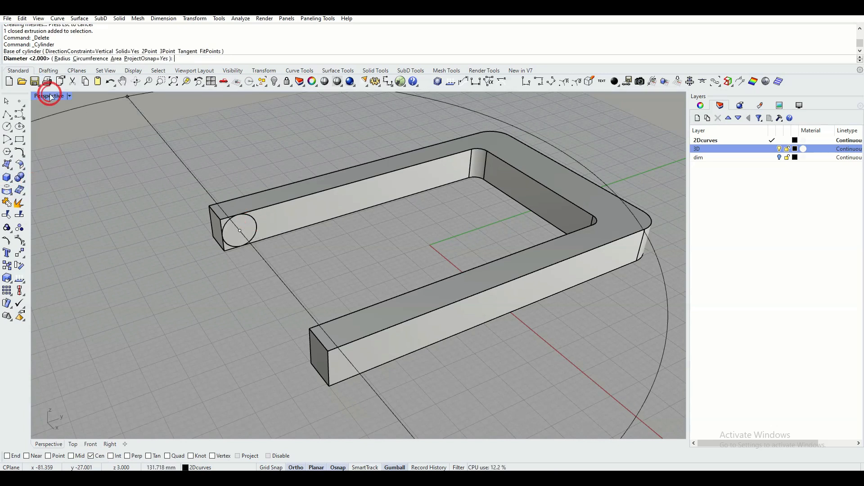
click(50, 97)
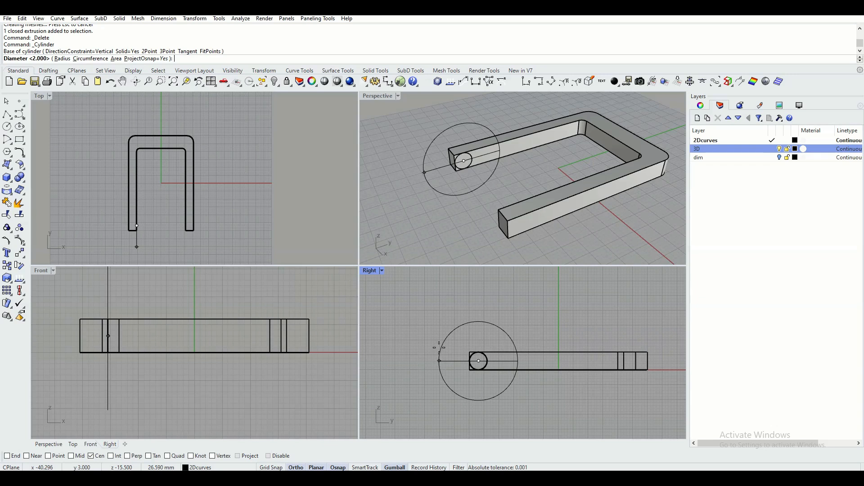
text(3)
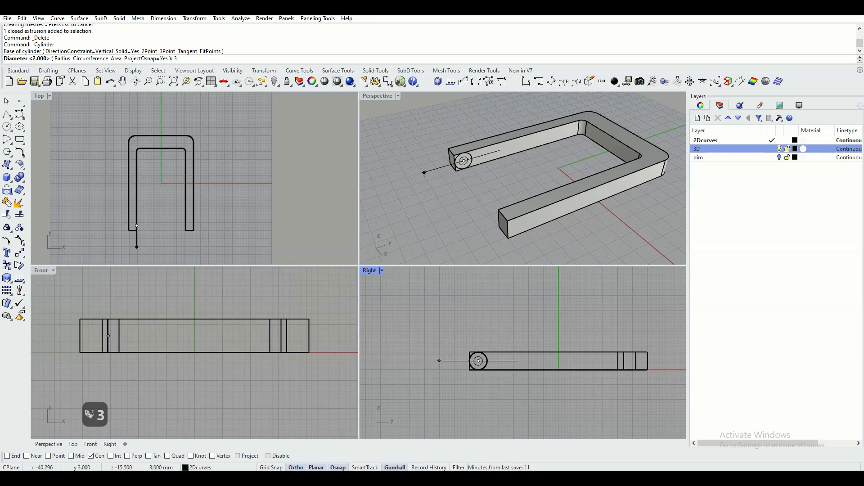
key(Return)
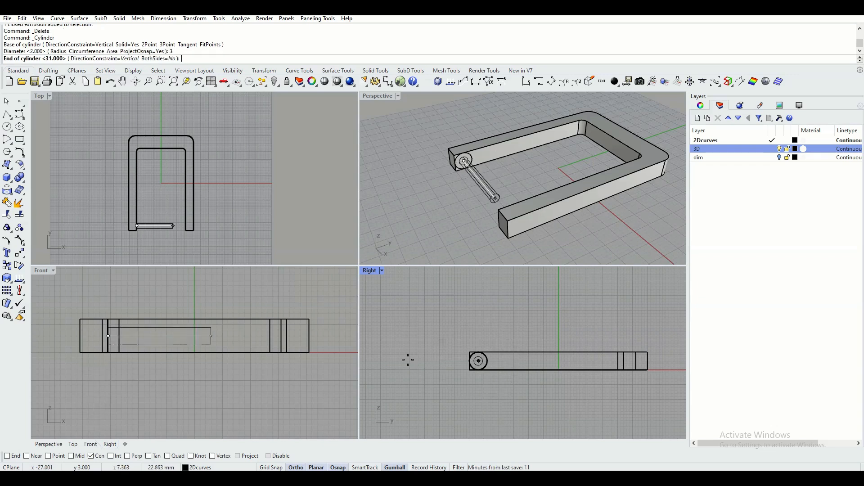
- Replace the Cen snap with Near, end the cylinder on the opposite leg's inner edge, and inspect the pin in a maximised Perspective view
click(92, 455)
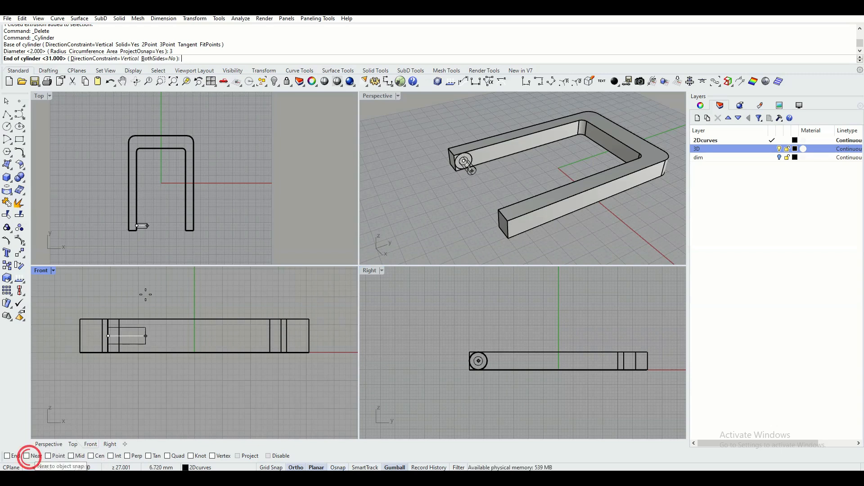
click(27, 456)
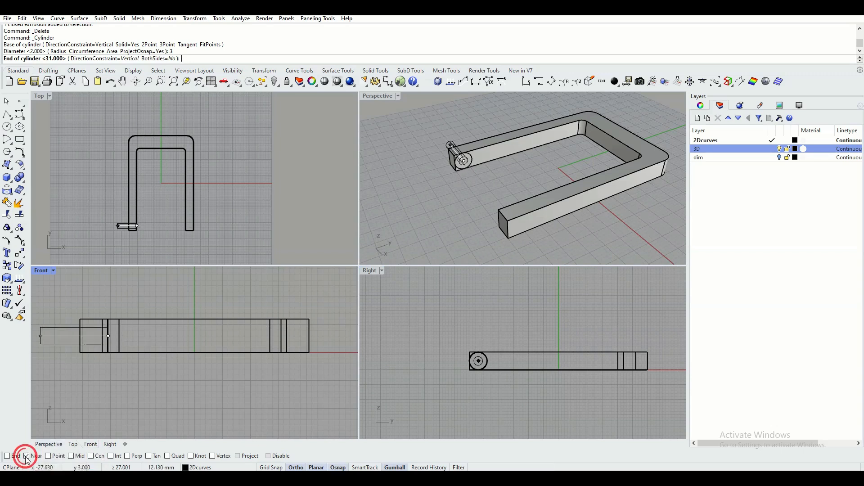
click(186, 222)
click(426, 146)
right_drag(426, 146, 456, 182)
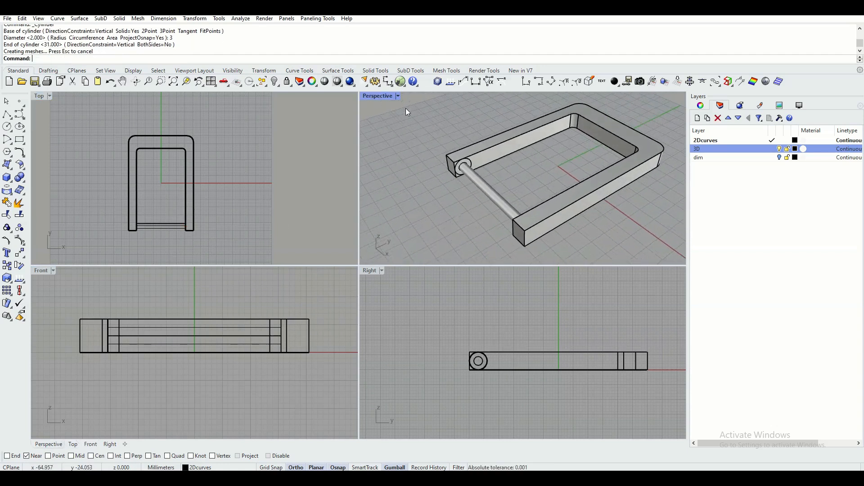
double_click(383, 96)
mouse_move(366, 191)
right_down()
mouse_move(322, 196)
mouse_move(322, 243)
mouse_move(324, 225)
mouse_move(388, 185)
mouse_move(442, 168)
mouse_move(328, 175)
mouse_move(266, 207)
mouse_move(288, 234)
right_up()
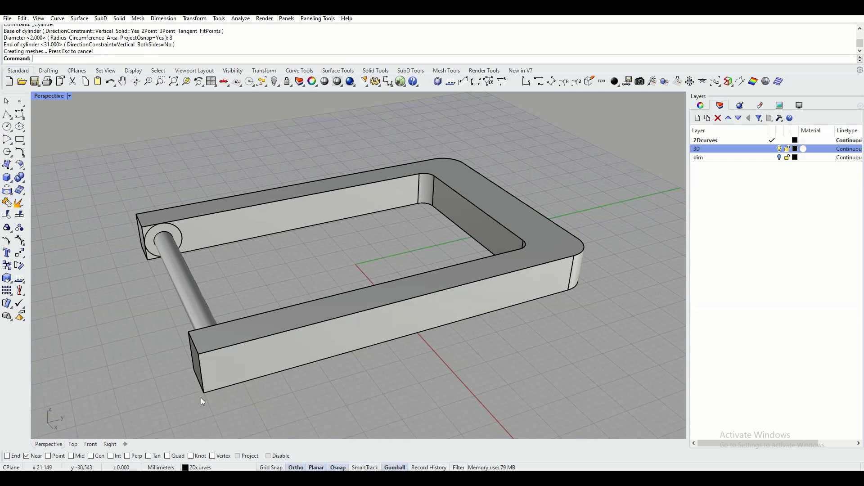
- In the Right view, switch the object snap from Near to Cen and turn on Project for object snaps
click(110, 444)
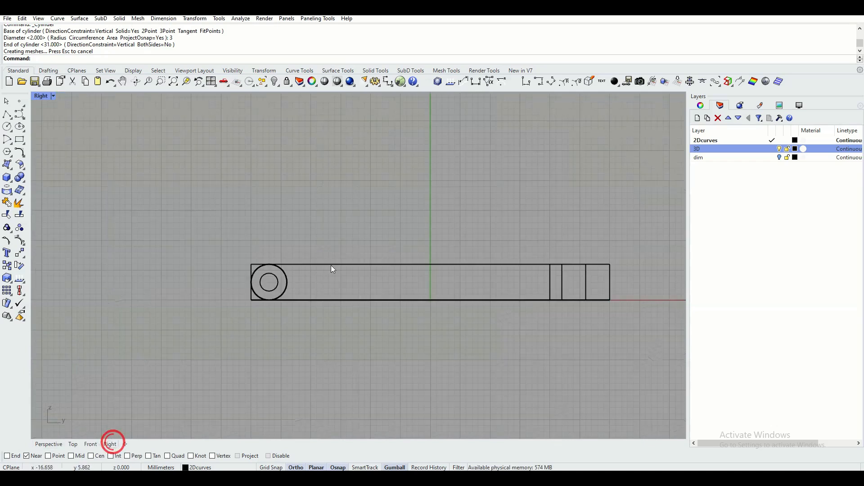
scroll(331, 265, up, 2)
right_drag(333, 265, 226, 246)
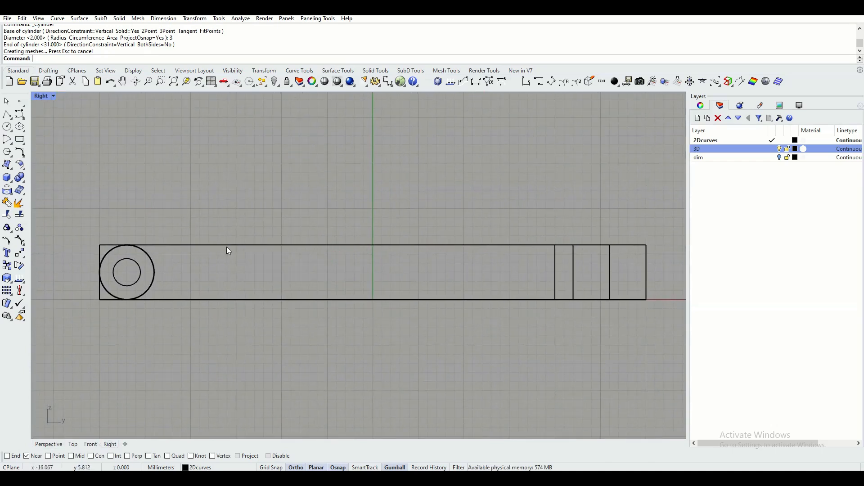
click(34, 455)
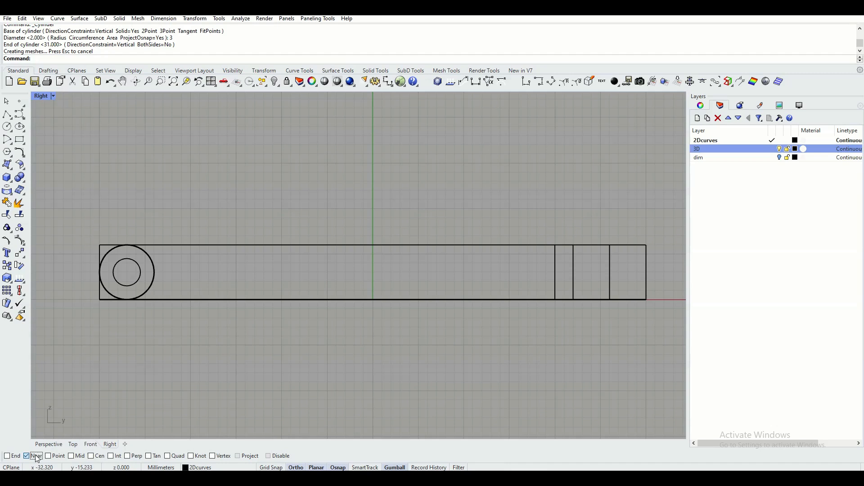
click(92, 456)
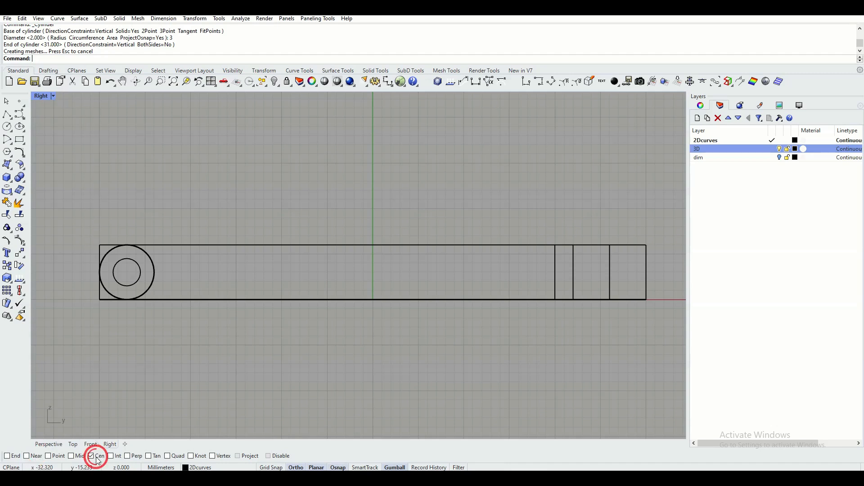
click(244, 456)
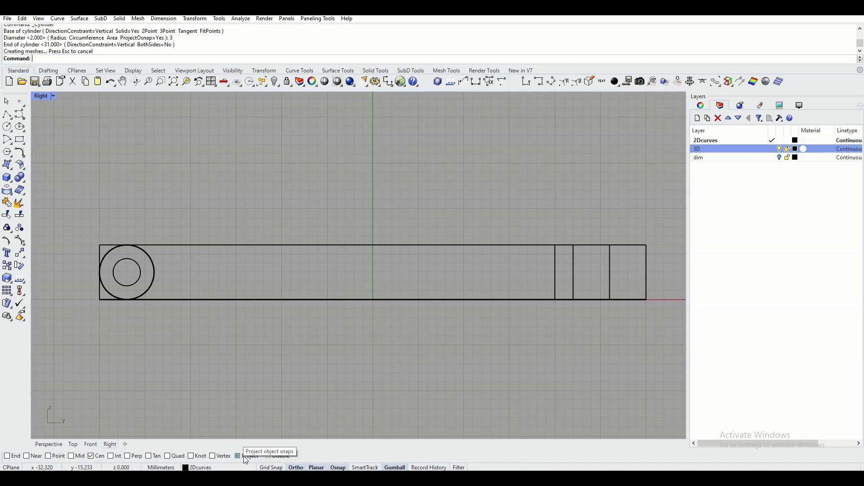
mouse_move(143, 333)
right_down()
mouse_move(175, 327)
mouse_move(144, 319)
right_up()
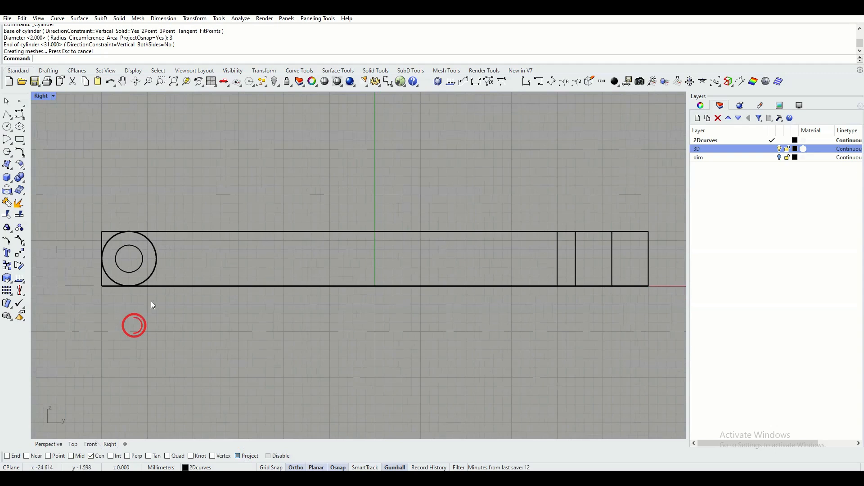
scroll(150, 301, up, 2)
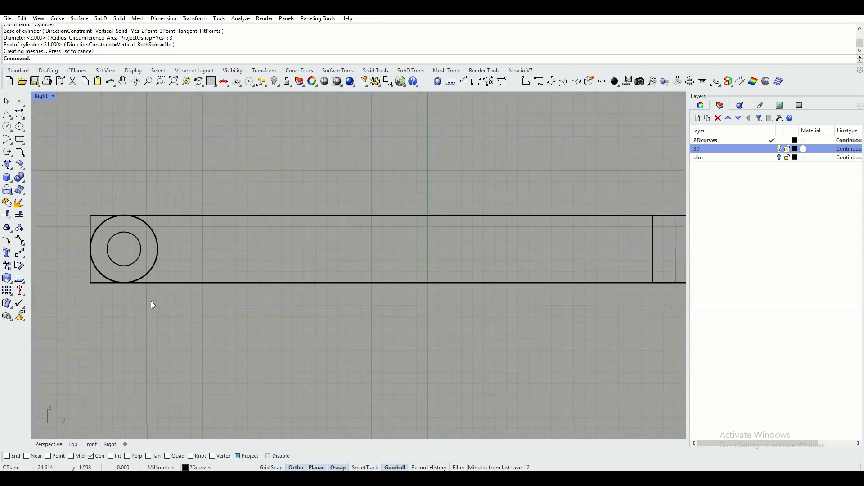
- Draw a 3.4 mm diameter circle concentric with the pin in the Right view
click(8, 128)
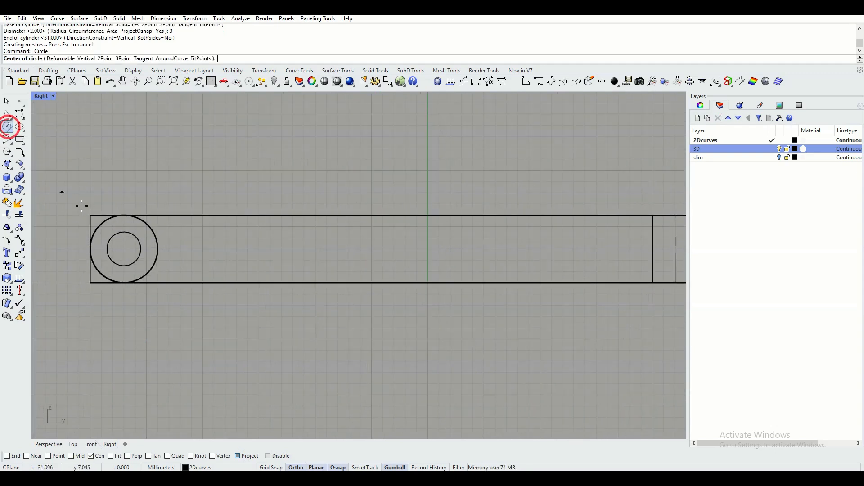
click(131, 235)
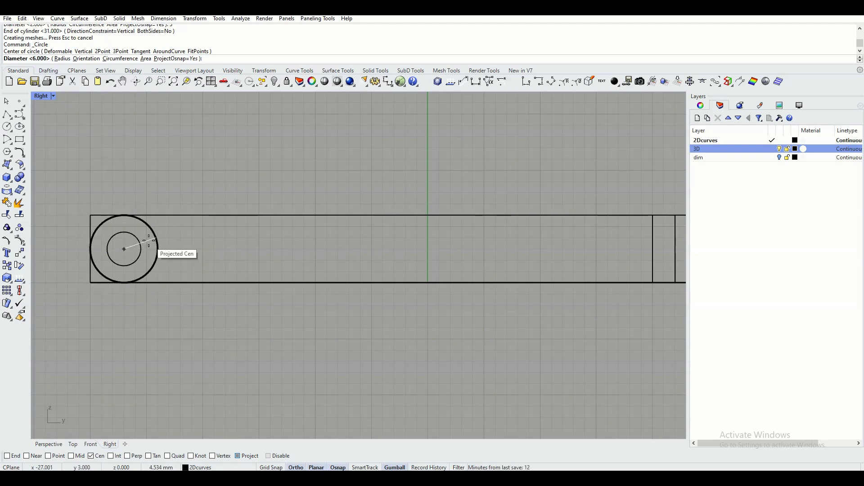
scroll(149, 242, up, 3)
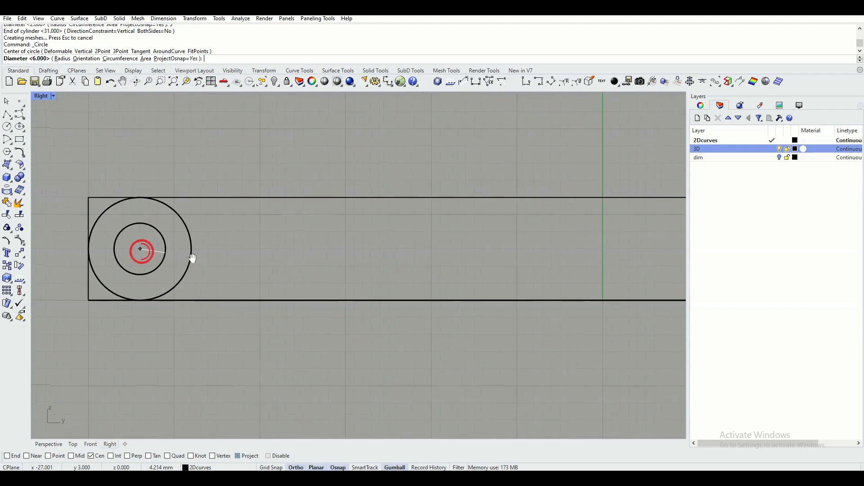
right_drag(192, 257, 229, 259)
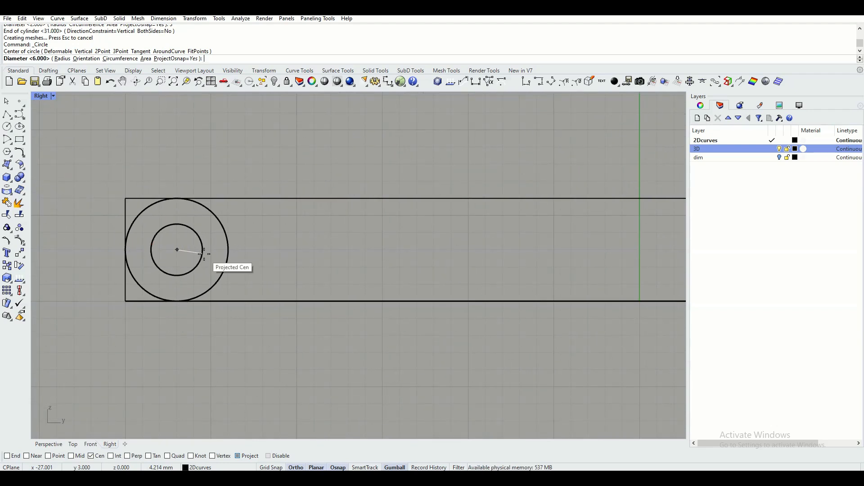
text(3)
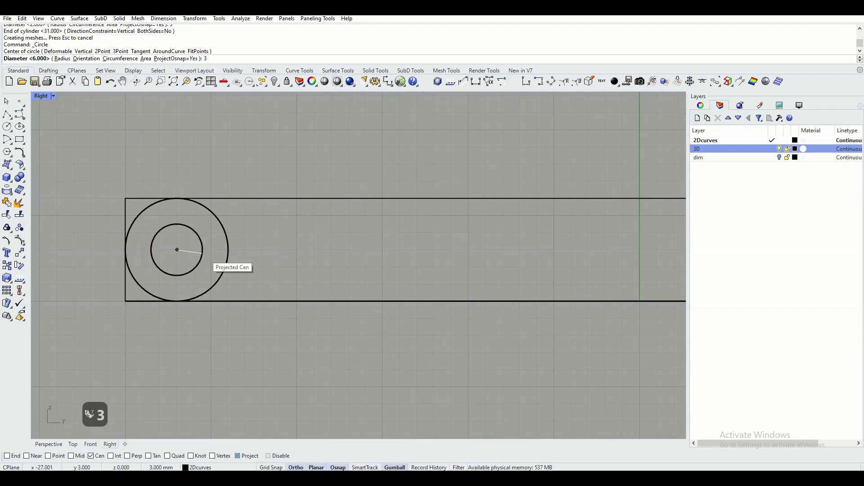
text(.2)
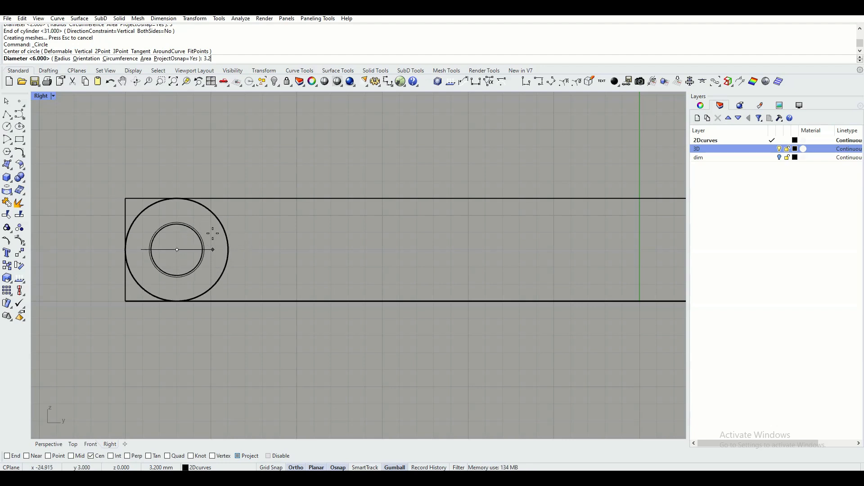
key(BackSpace)
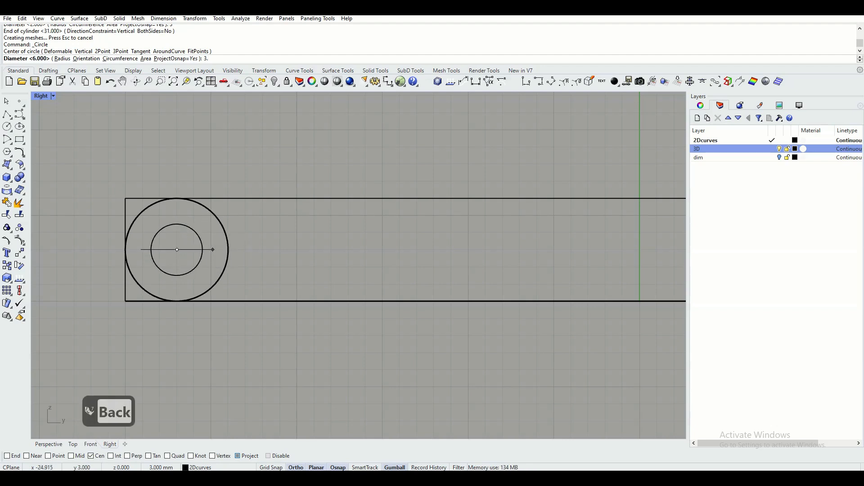
text(4)
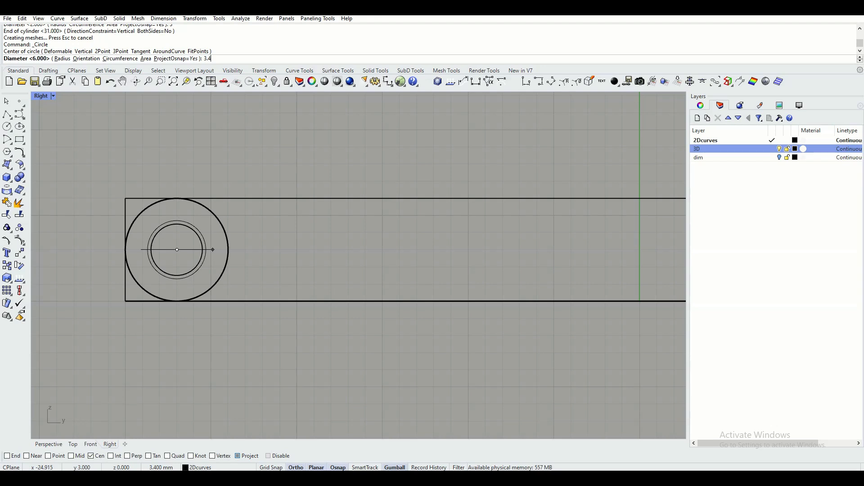
key(Return)
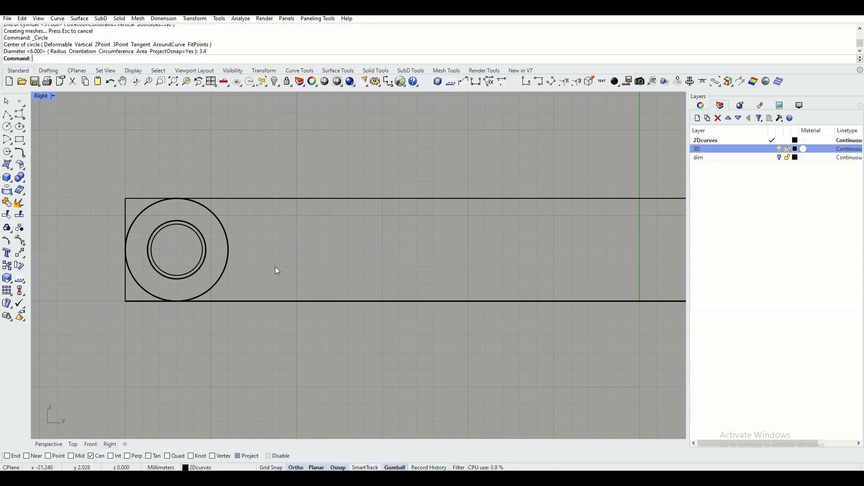
- Turn off the Cen snap, start an interpolated curve near the top of the 3.4 mm circle, and turn off Ortho
scroll(301, 257, down, 2)
right_drag(301, 257, 217, 252)
scroll(217, 257, down, 2)
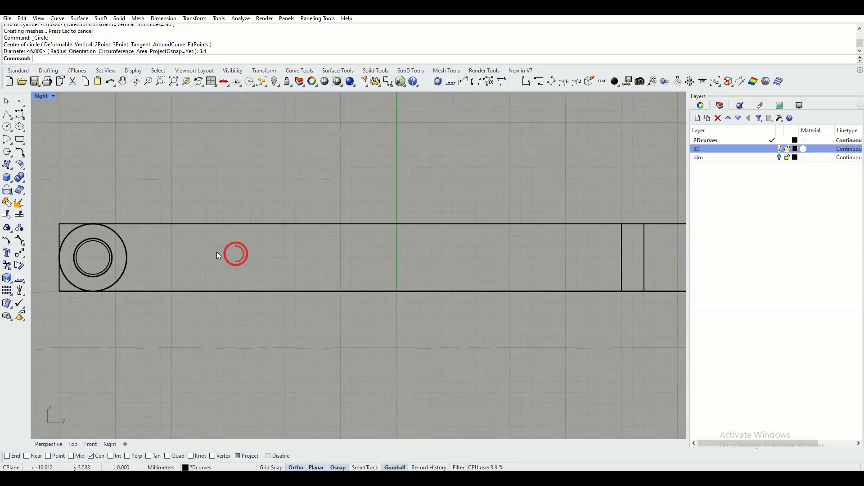
scroll(217, 252, down, 2)
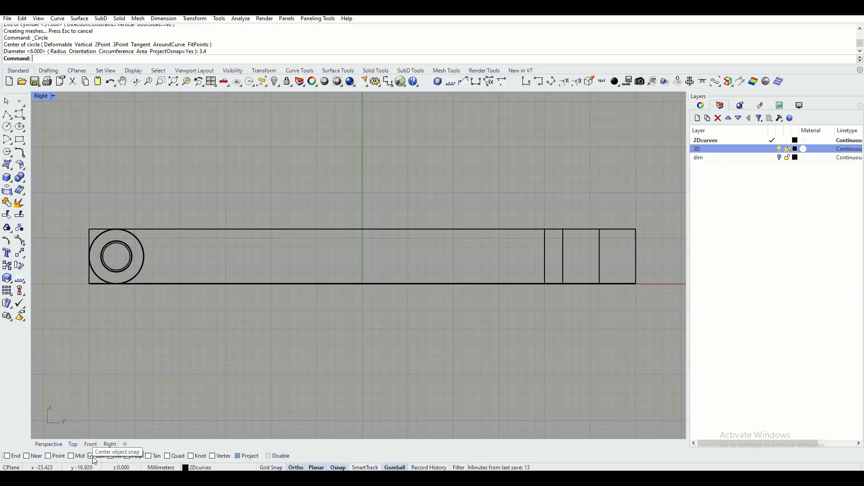
click(92, 457)
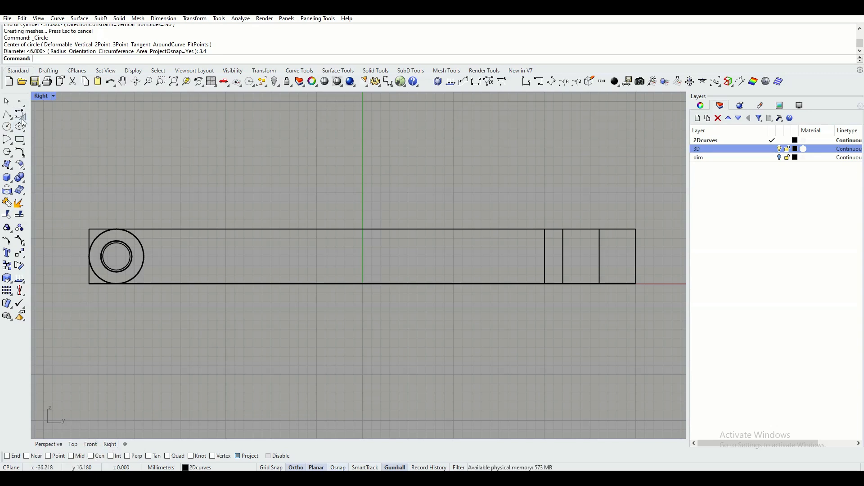
click(21, 116)
click(47, 118)
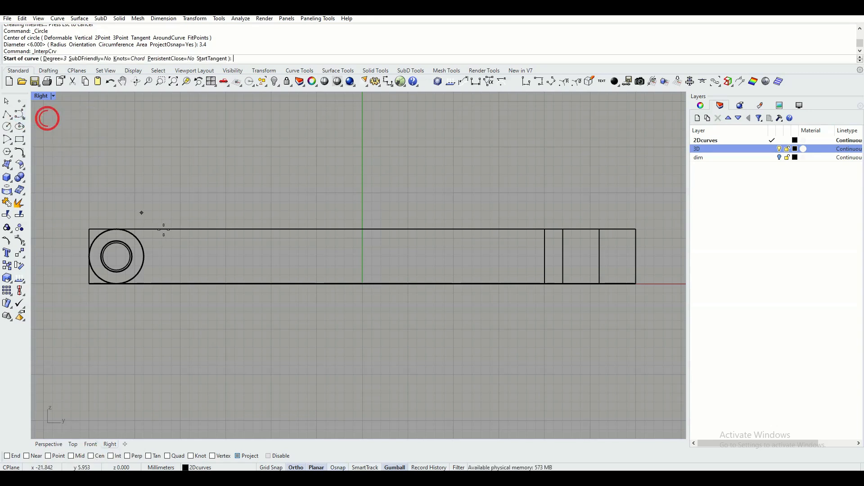
scroll(163, 229, up, 2)
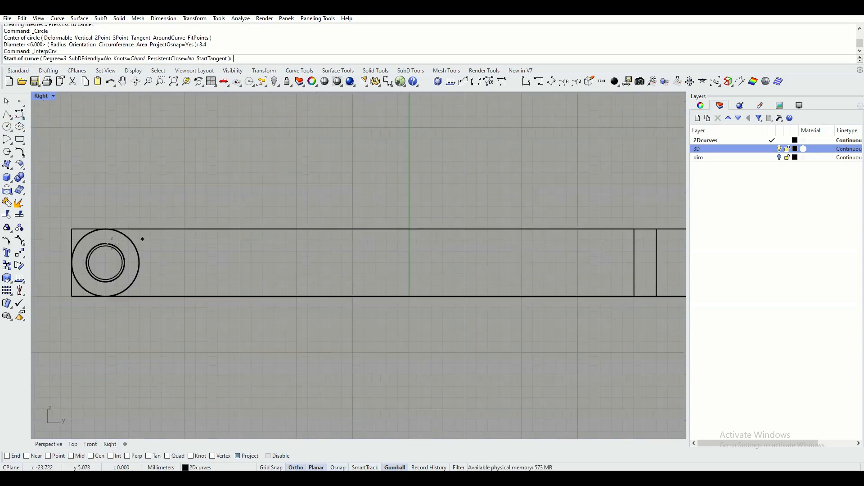
click(108, 244)
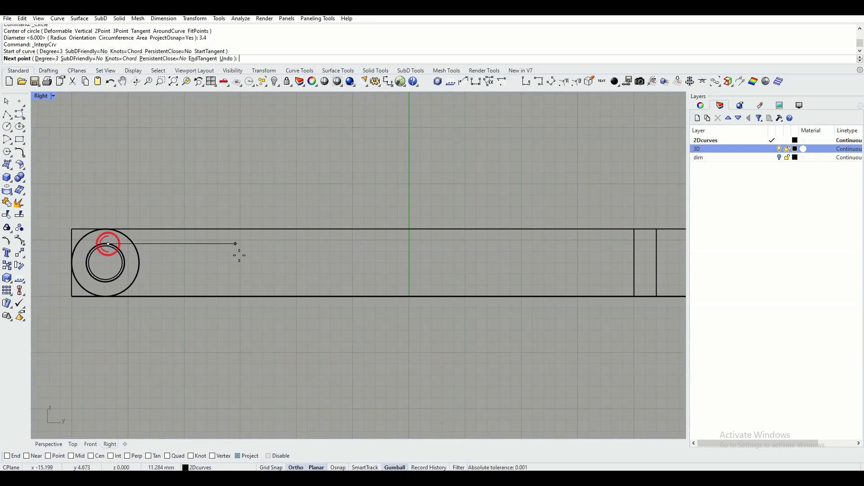
click(295, 467)
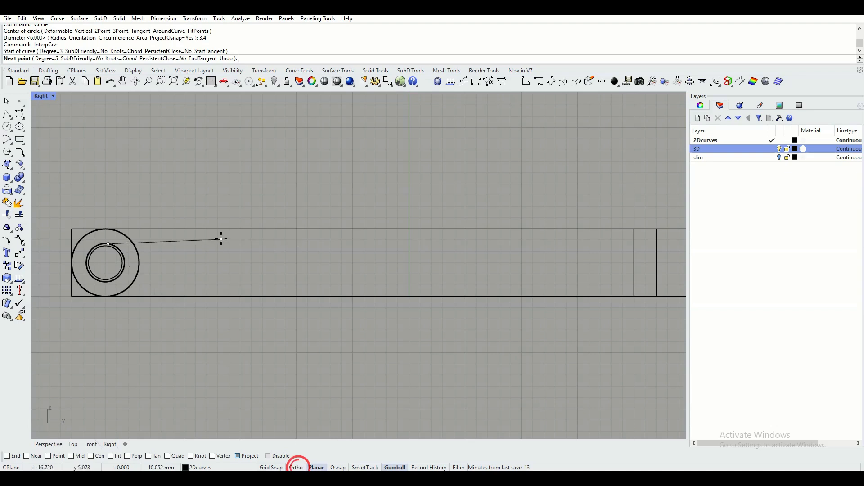
- Finish the curve through four more points, dipping past mid-length and rising to end slightly above the solid near its far end
click(320, 266)
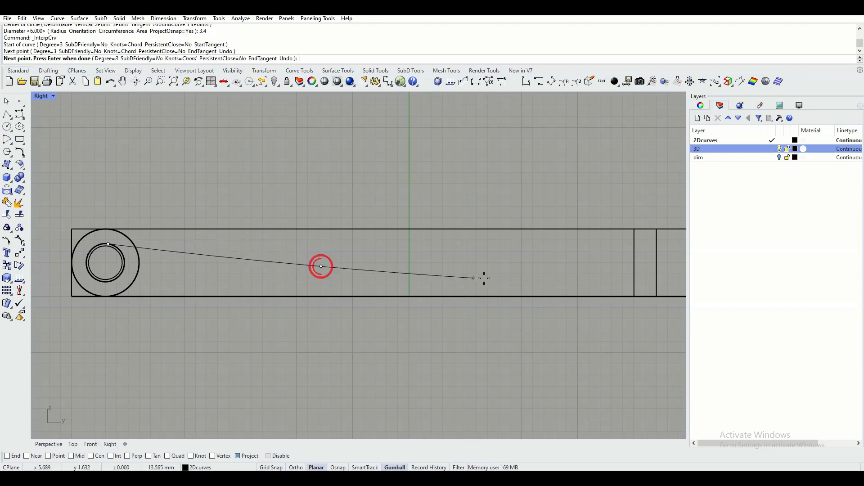
right_drag(483, 277, 389, 269)
click(463, 247)
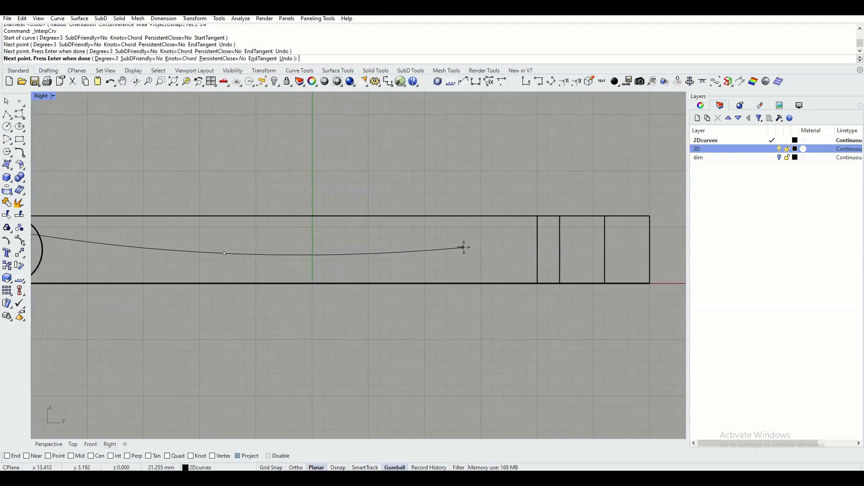
click(535, 216)
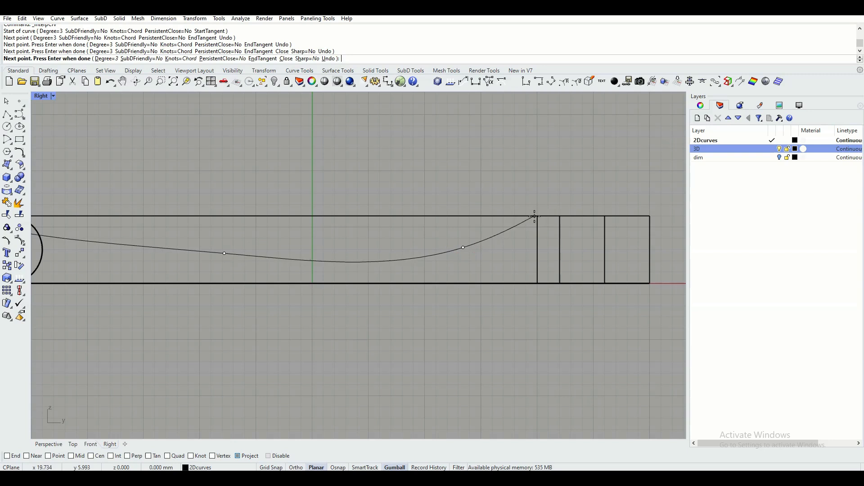
click(604, 208)
key(Return)
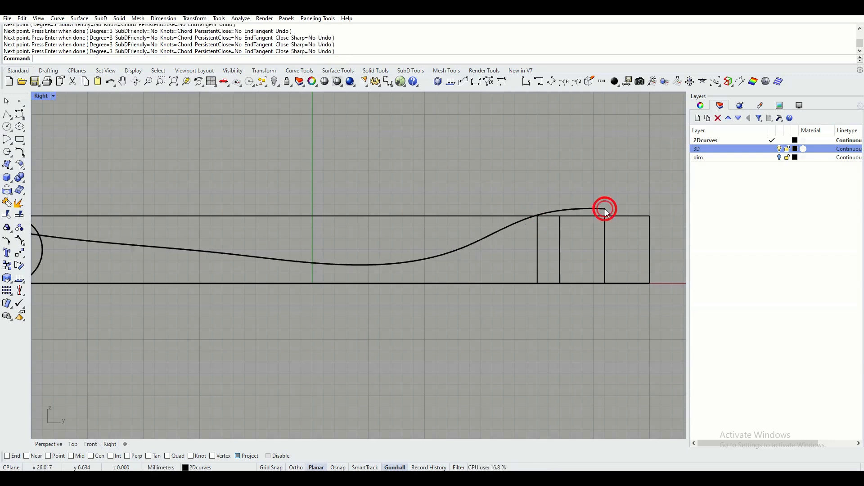
- Examine the curve's position and extent over the frame in the Top view and again in the Right view
scroll(57, 205, down, 2)
scroll(57, 205, down, 2)
right_drag(71, 212, 182, 230)
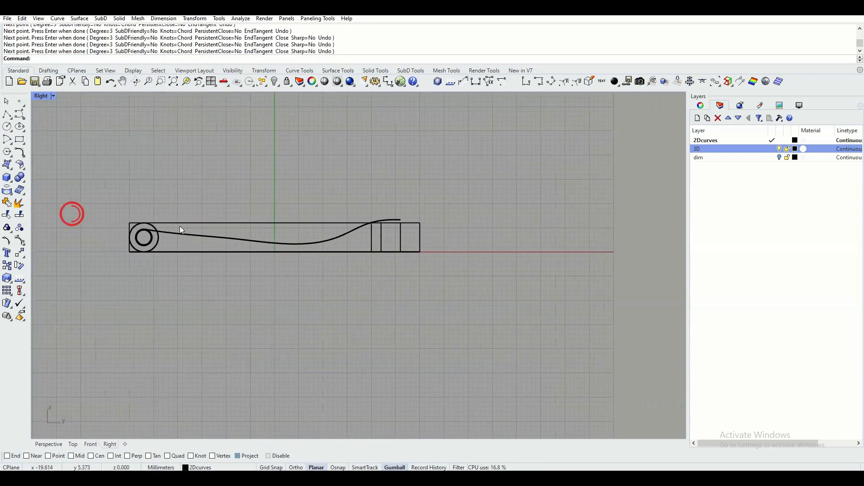
click(73, 444)
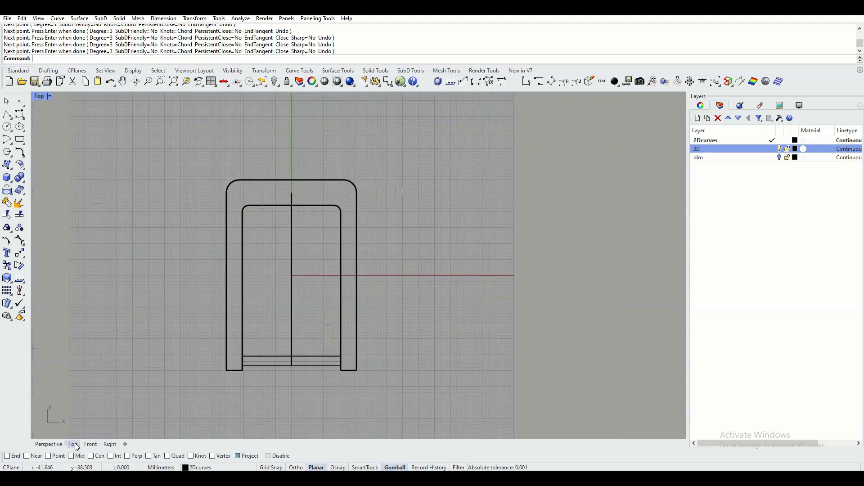
scroll(283, 245, up, 3)
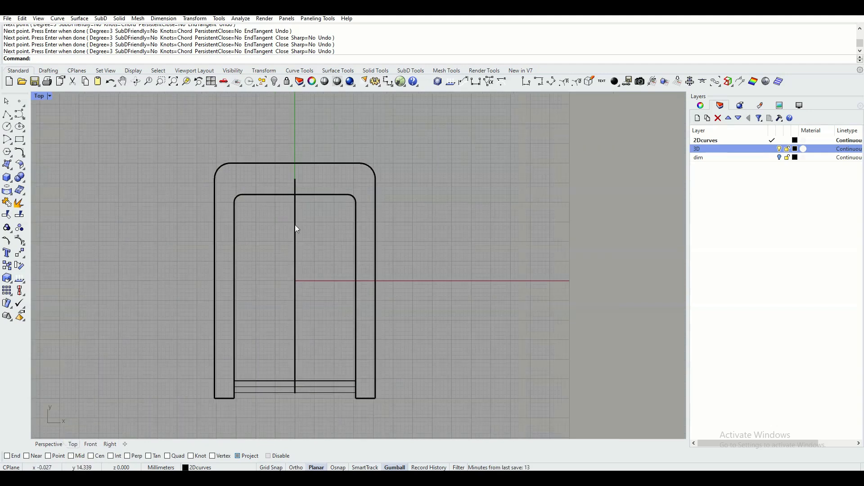
right_drag(301, 167, 321, 195)
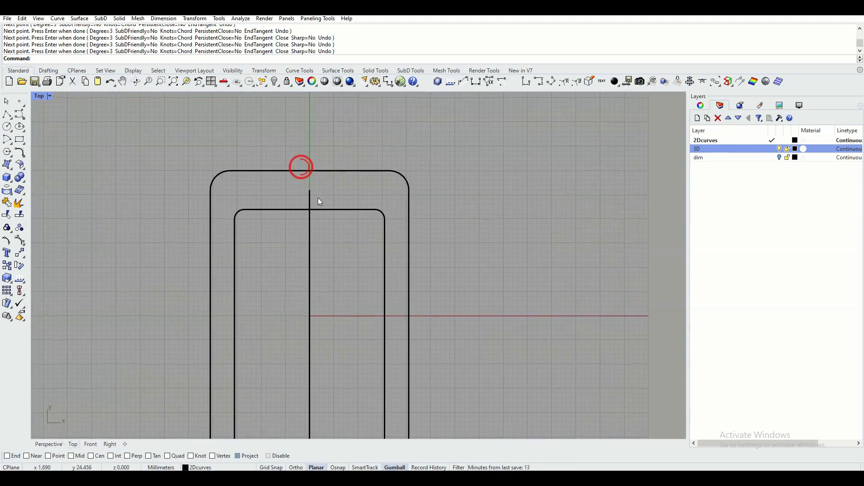
right_drag(322, 228, 323, 188)
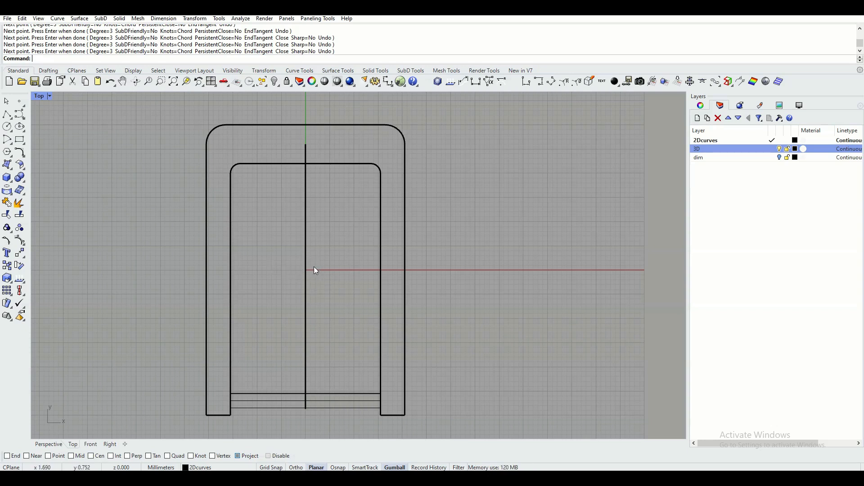
click(110, 446)
right_drag(259, 241, 331, 230)
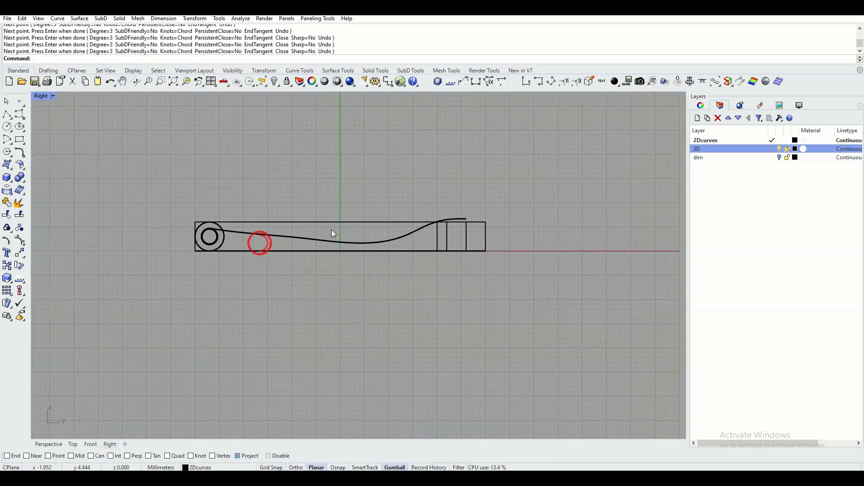
scroll(331, 228, up, 5)
scroll(333, 231, down, 4)
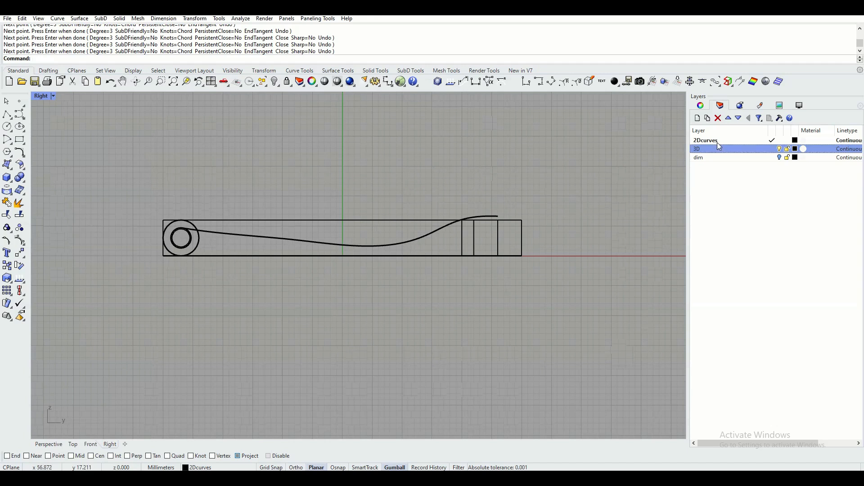
- Hide the 3D layer, delete the large tangent circle at the pin's end, and inspect the remaining pin and curves in Perspective
click(779, 150)
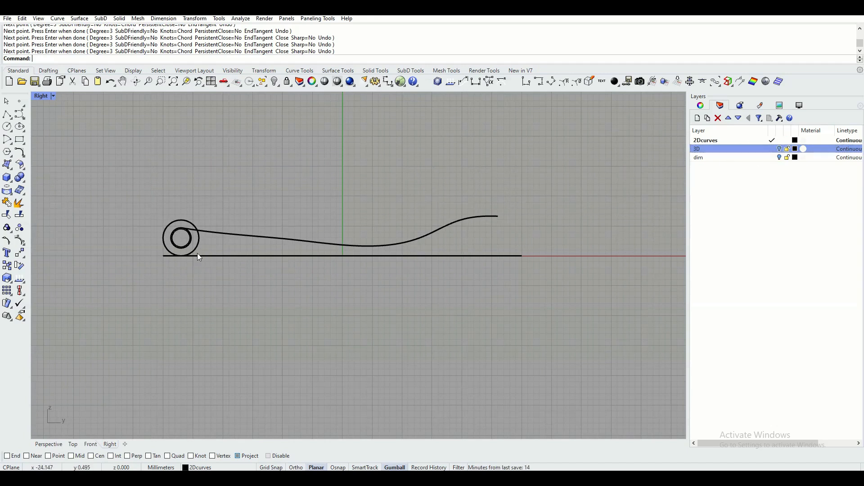
scroll(199, 257, up, 4)
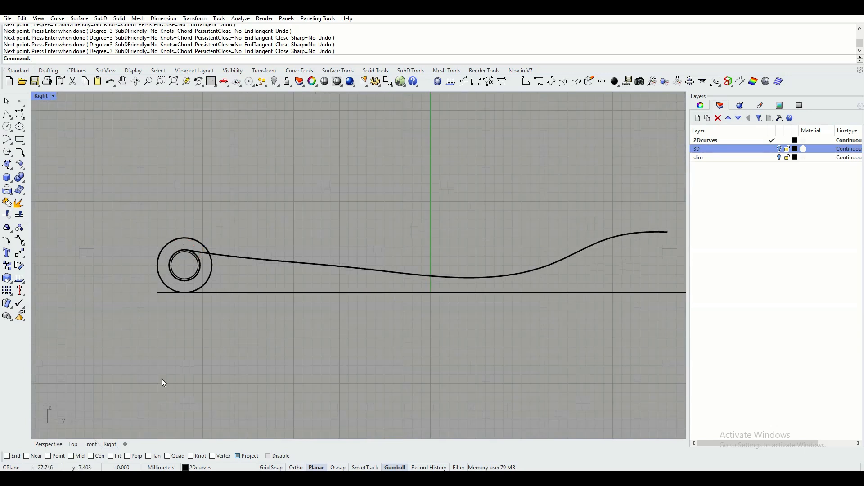
click(56, 444)
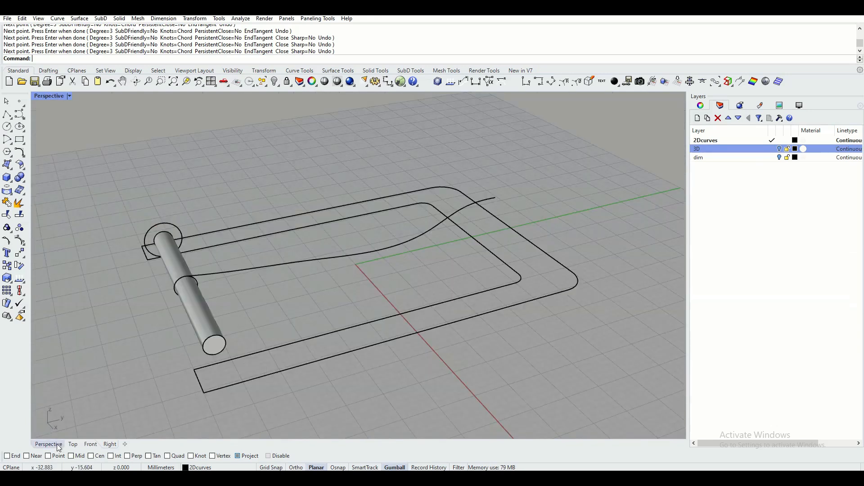
click(174, 230)
key(Delete)
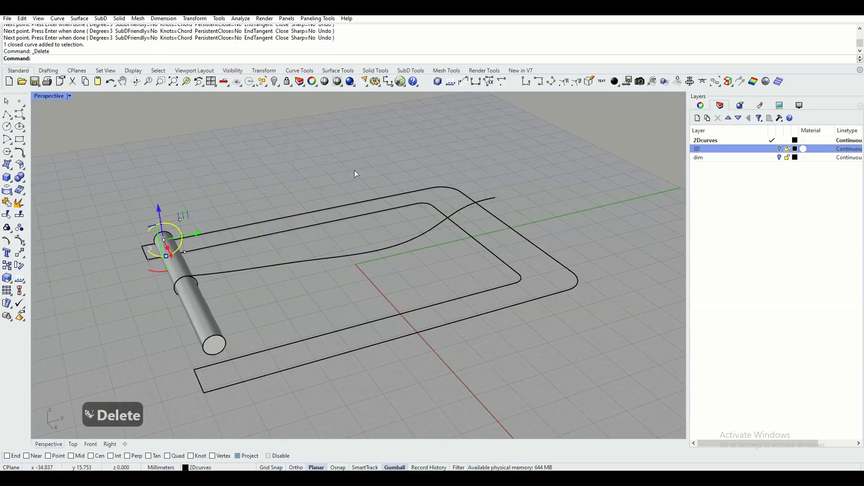
right_drag(354, 170, 310, 163)
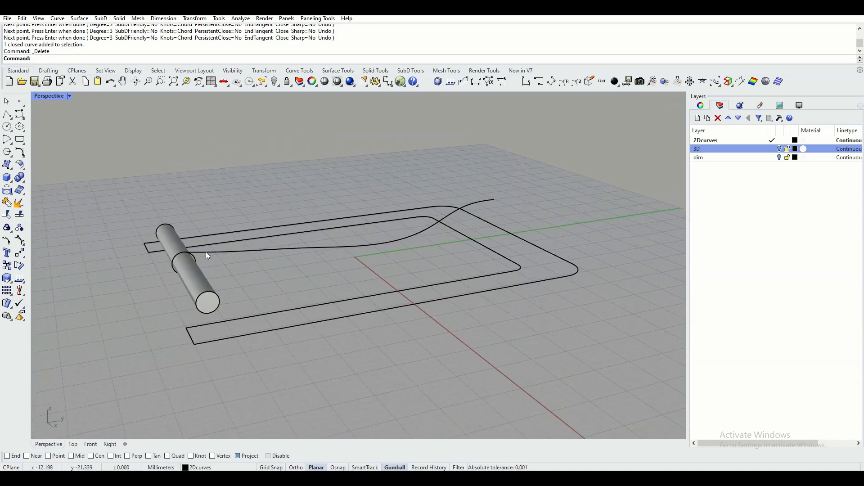
scroll(179, 251, up, 5)
right_drag(230, 265, 194, 241)
scroll(160, 254, down, 5)
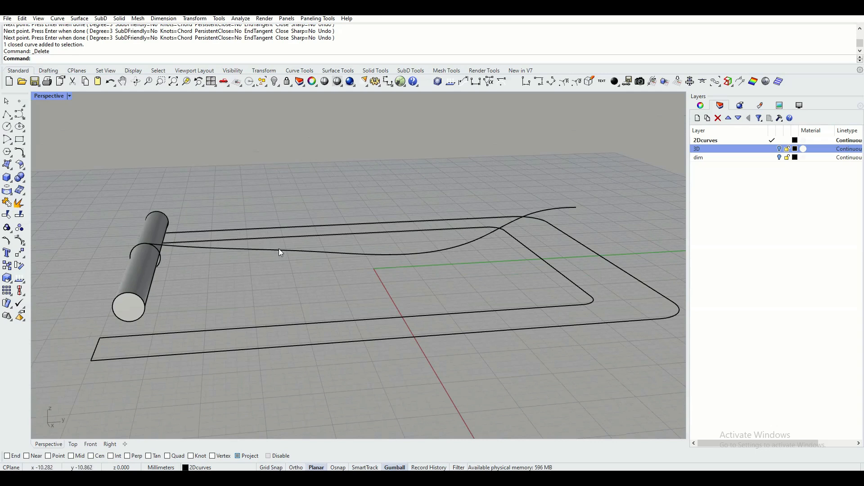
- In the Right view, draw a short line with the Near snap, sloping down from the 3.4 mm circle's curve-facing side
click(110, 444)
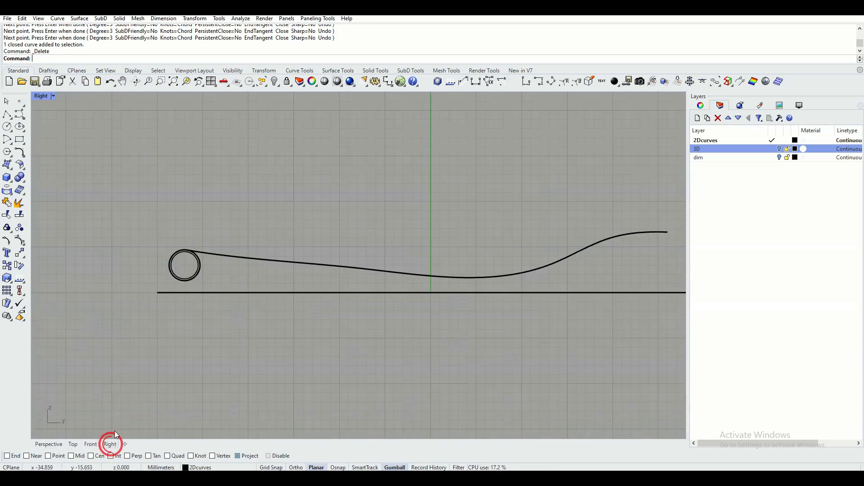
scroll(189, 252, up, 4)
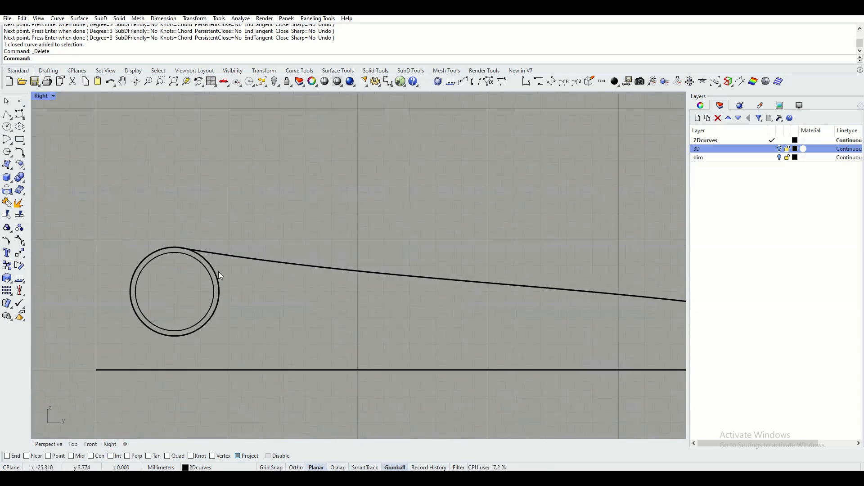
click(7, 115)
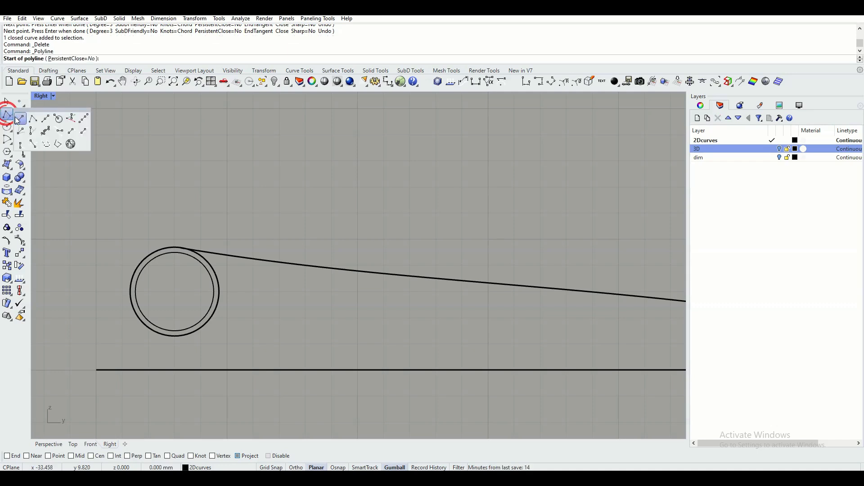
click(19, 119)
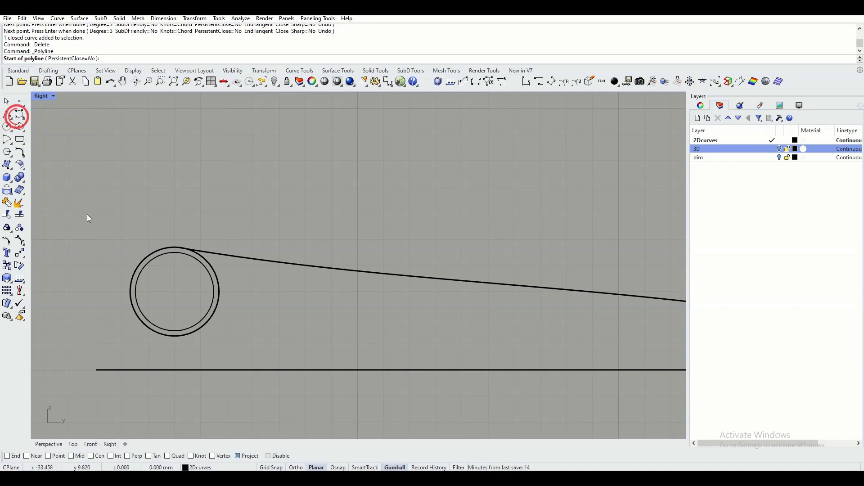
click(27, 455)
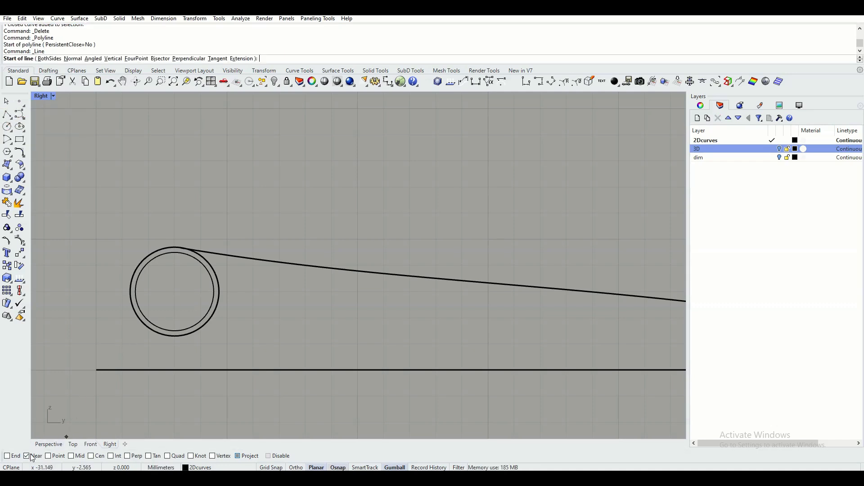
click(220, 285)
click(313, 315)
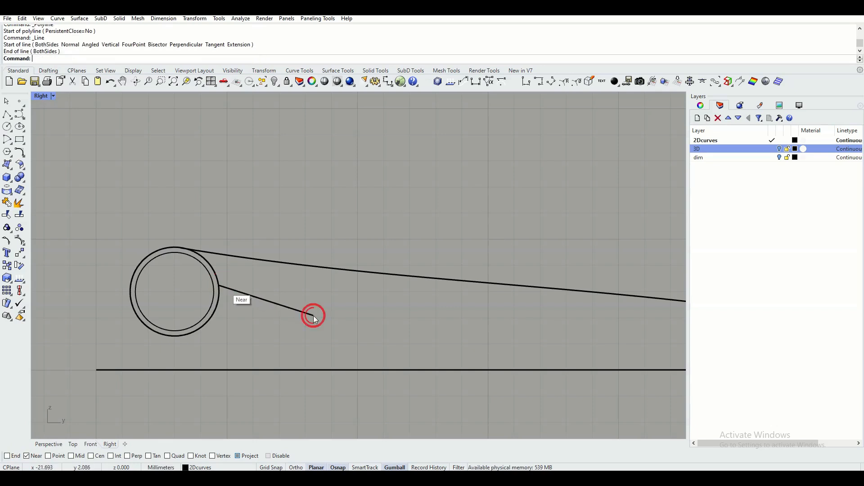
- Move the interpolated curve's start point onto the top quadrant of the 3.4 mm circle, using the Quad snap instead of Near
scroll(233, 216, up, 2)
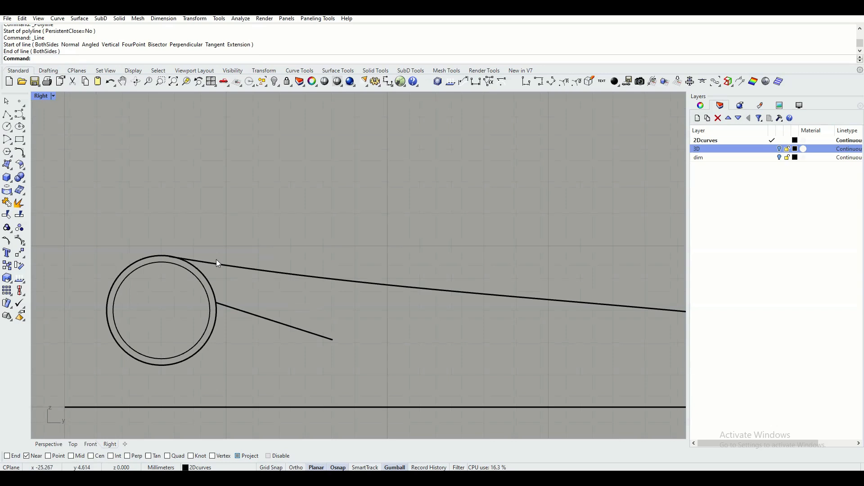
click(193, 260)
scroll(163, 263, up, 4)
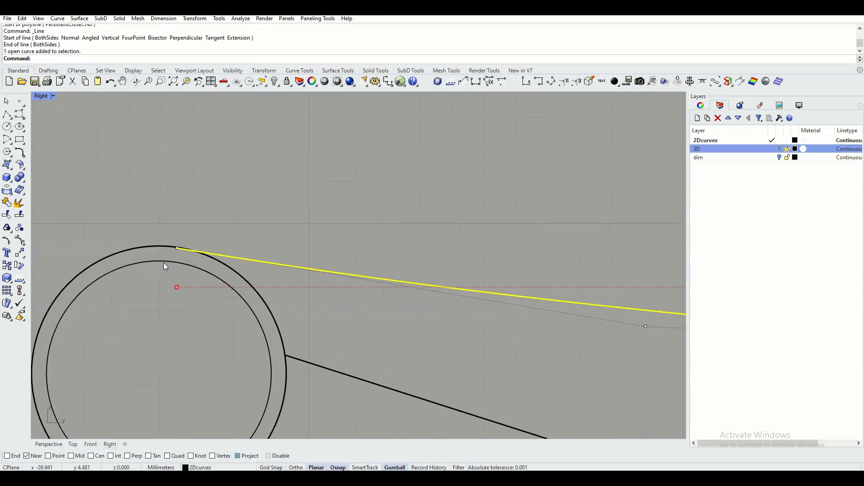
click(176, 249)
mouse_move(177, 249)
mouse_down()
mouse_move(214, 232)
mouse_move(191, 251)
mouse_move(144, 247)
mouse_move(207, 256)
mouse_move(179, 248)
mouse_move(189, 248)
mouse_move(223, 264)
mouse_move(179, 247)
mouse_move(209, 255)
mouse_move(193, 251)
mouse_up()
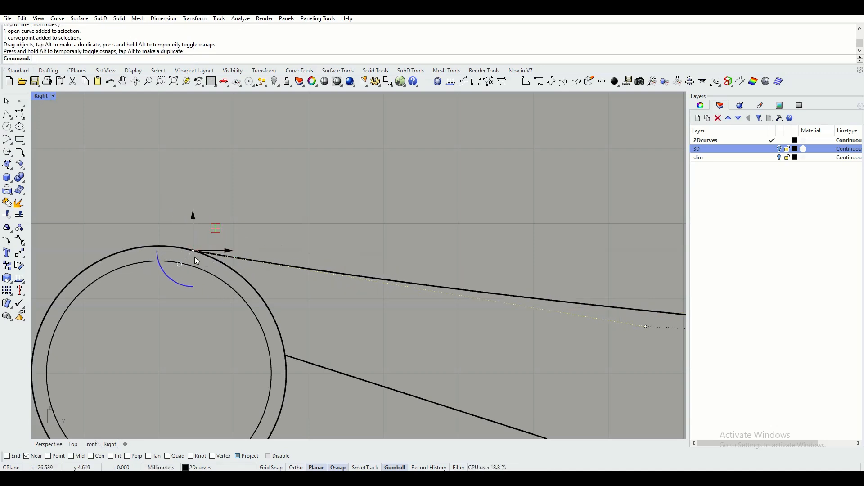
click(36, 456)
click(172, 456)
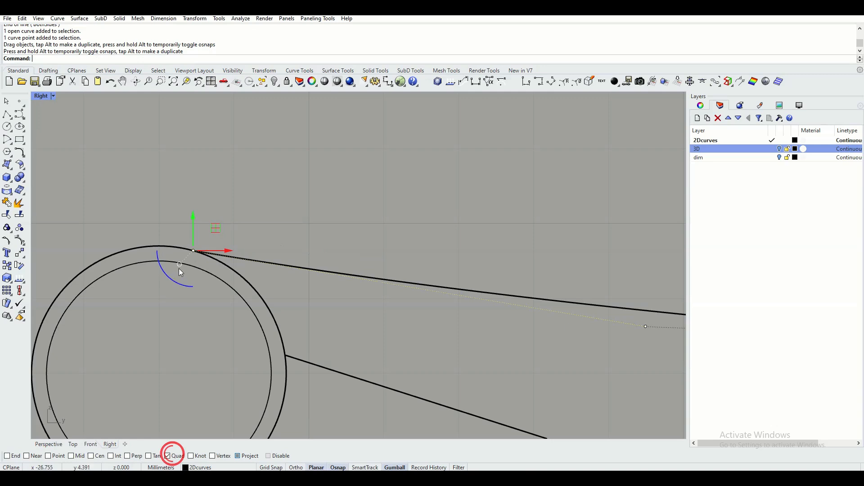
drag(193, 248, 160, 245)
scroll(212, 275, up, 2)
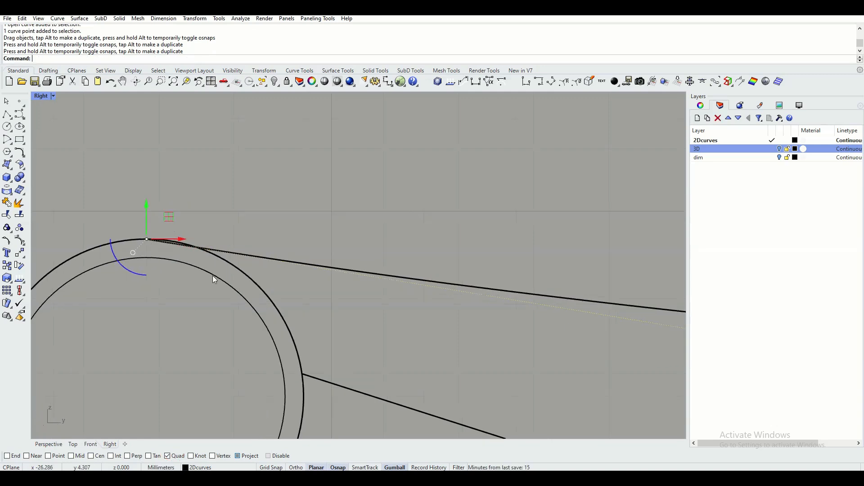
- Trim away the 3.4 mm circle's arc between the profile curve's start and the short sloping line, and delete that line
scroll(213, 275, down, 1)
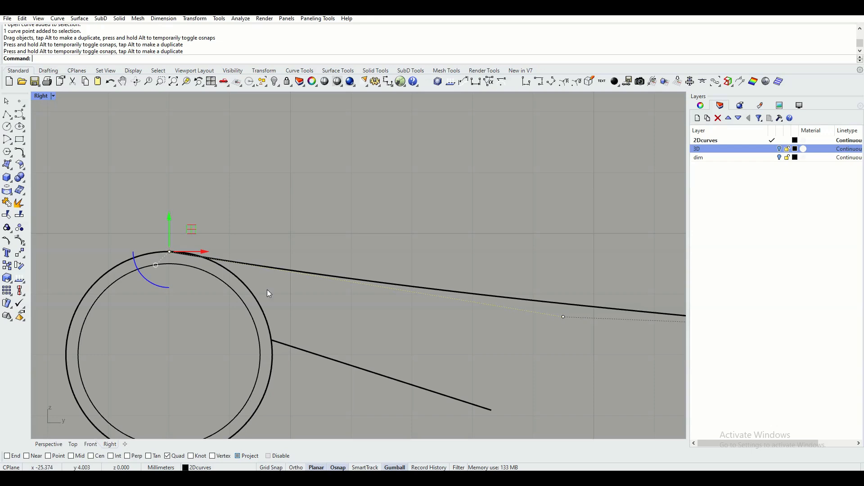
click(242, 221)
drag(396, 243, 309, 405)
click(7, 215)
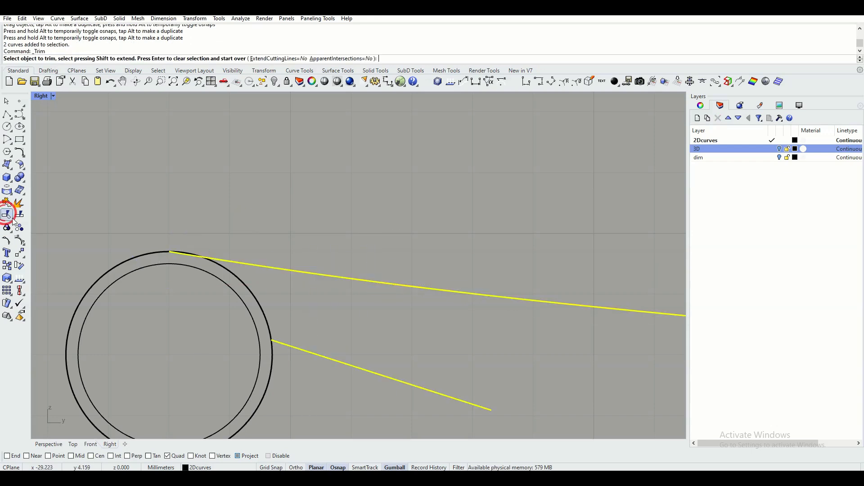
click(254, 298)
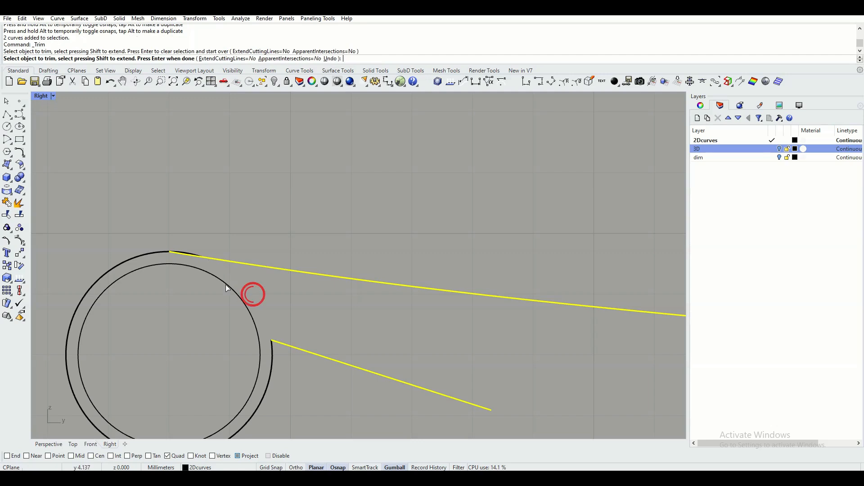
scroll(189, 257, up, 3)
scroll(182, 248, down, 5)
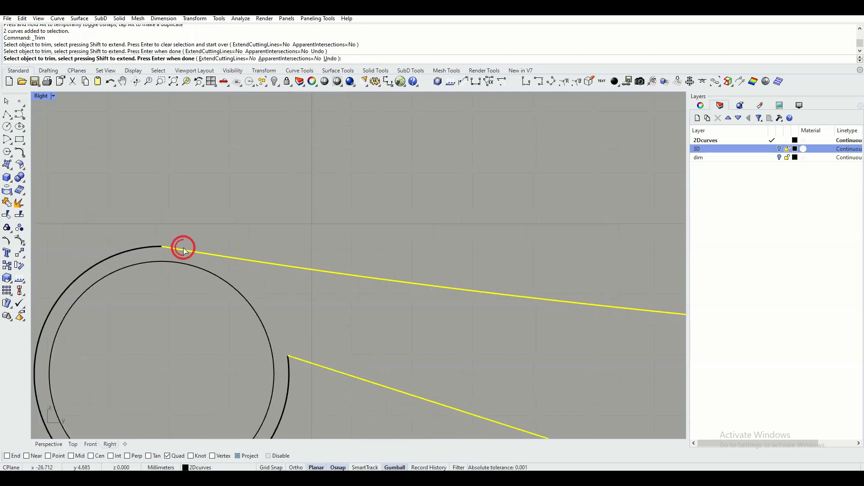
key(Escape)
click(253, 177)
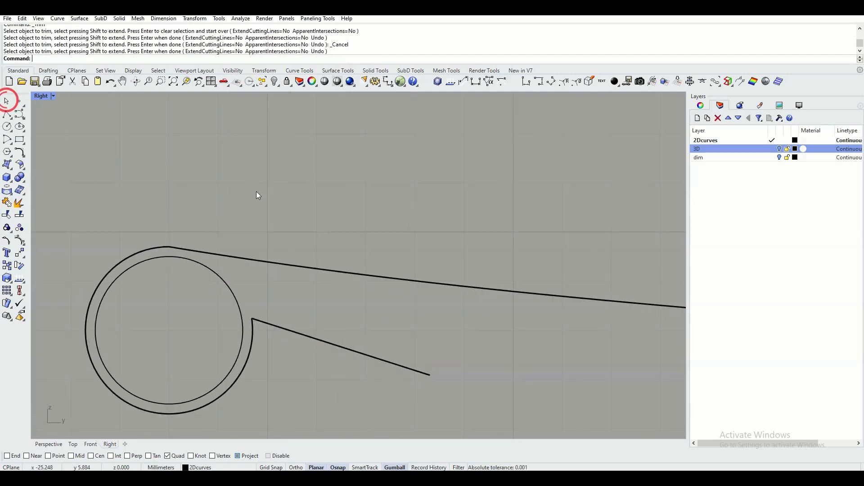
drag(371, 318, 347, 379)
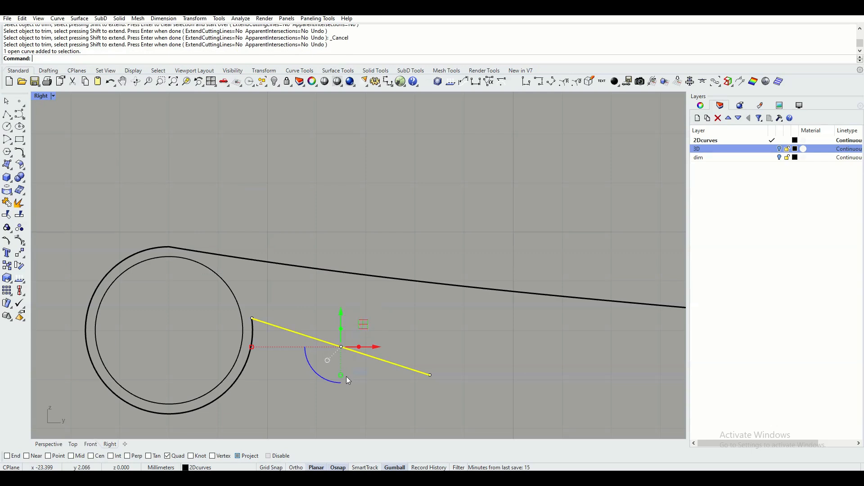
key(Delete)
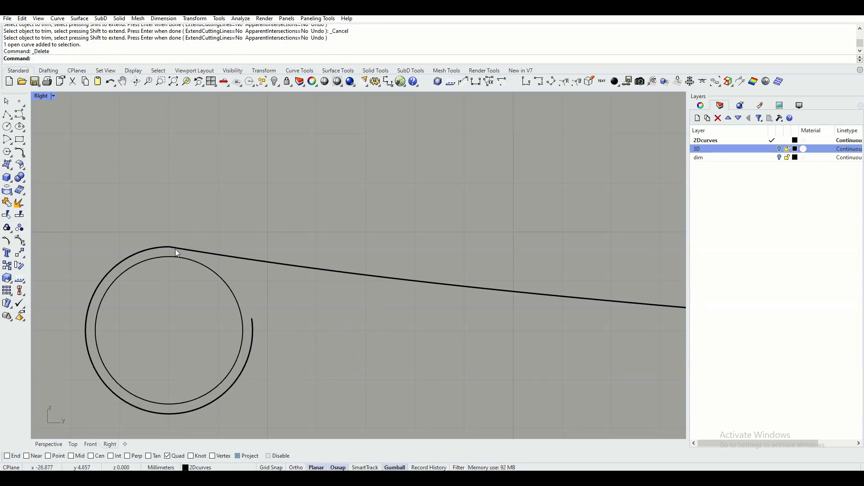
- Run Match on the profile curve's start, picking the trimmed 3.4 mm circle's upper end as the curve end to match
scroll(171, 249, up, 3)
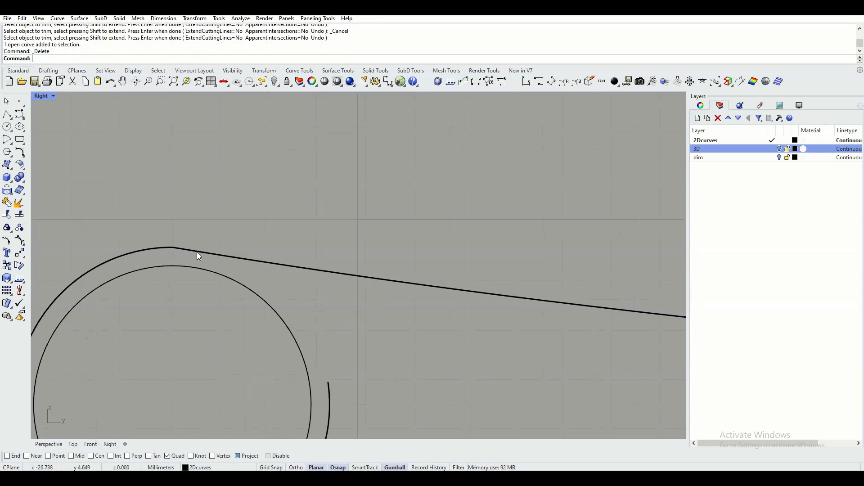
scroll(171, 250, down, 5)
right_drag(236, 261, 216, 260)
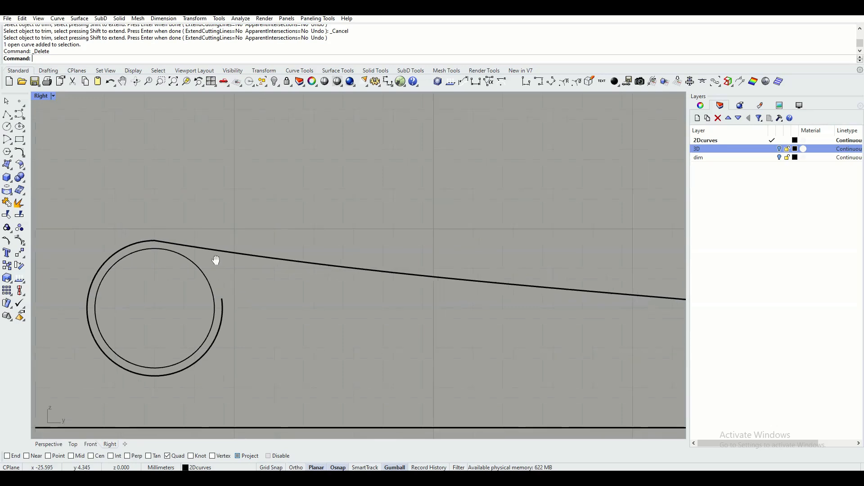
scroll(211, 255, down, 3)
scroll(185, 257, up, 3)
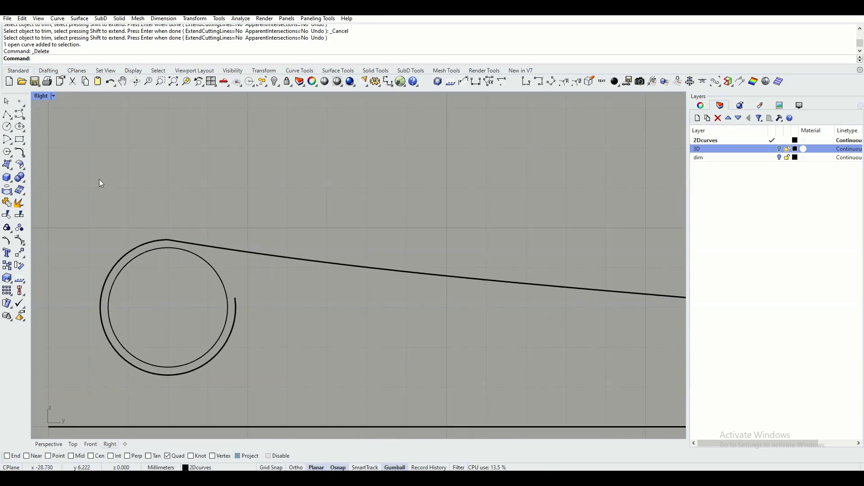
click(58, 18)
mouse_move(100, 325)
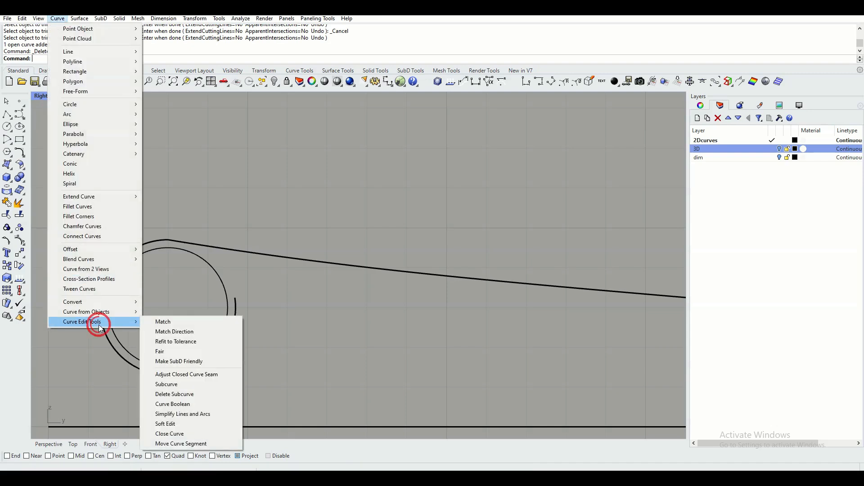
click(173, 323)
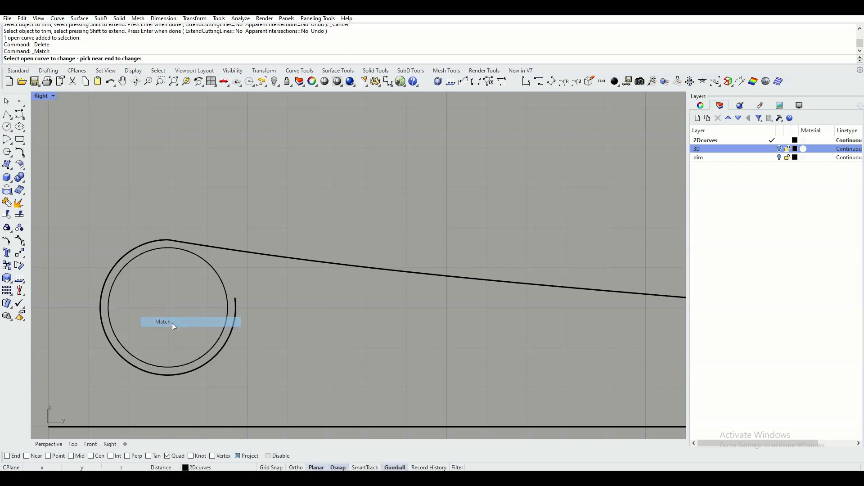
click(186, 245)
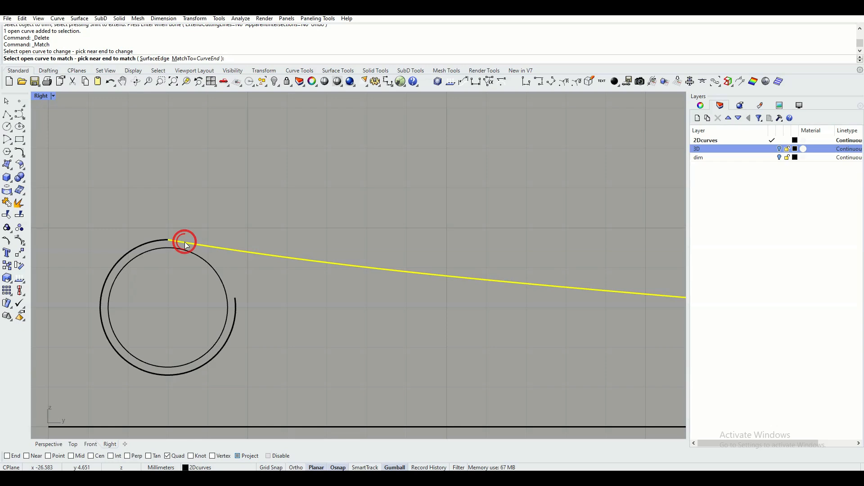
click(158, 245)
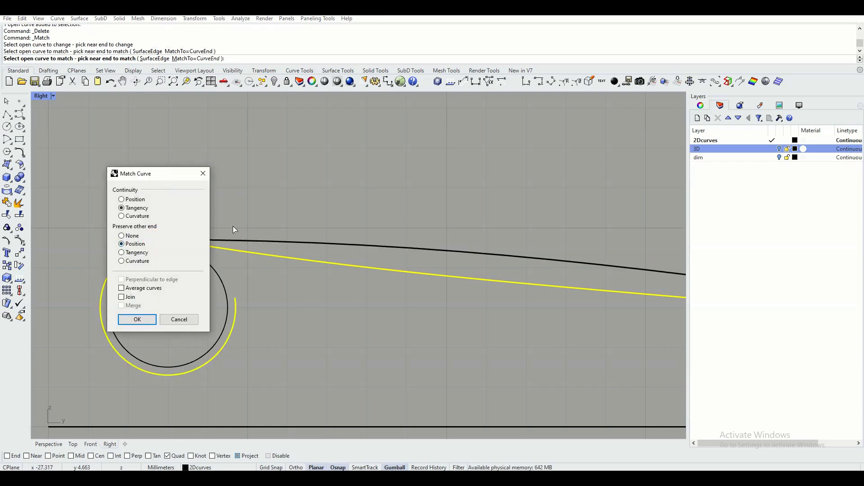
scroll(286, 249, down, 10)
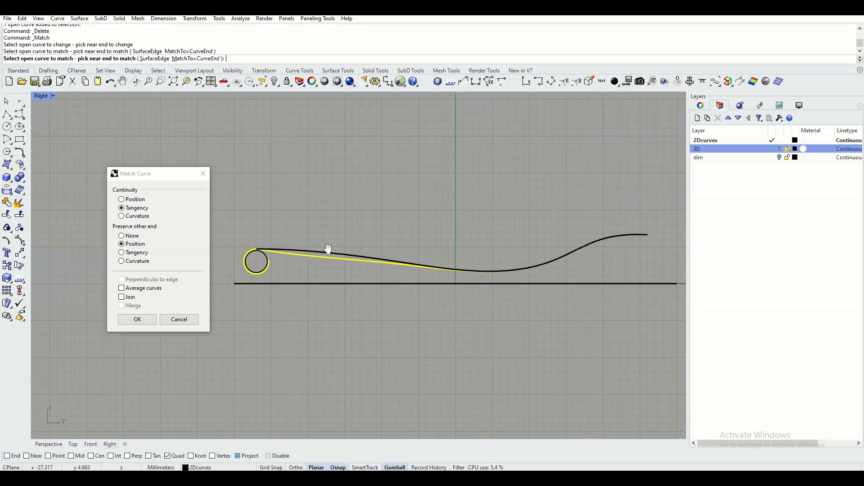
drag(163, 175, 121, 155)
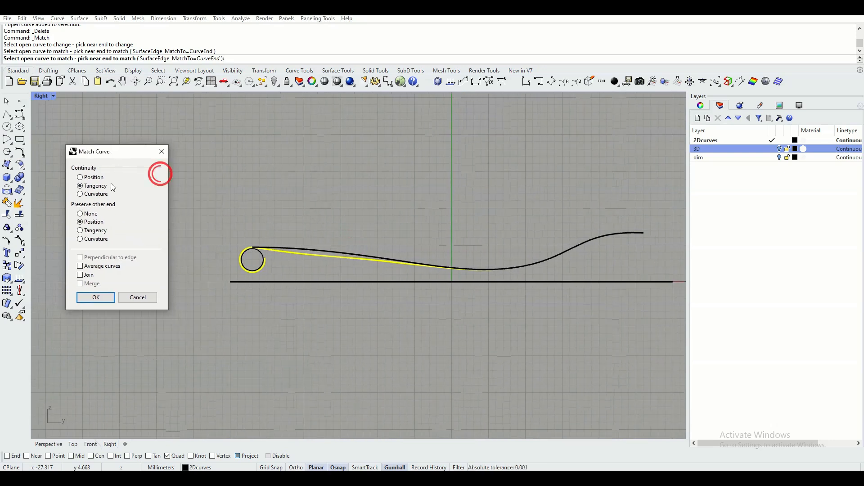
- Compare Curvature and Position continuity in the curve match preview, checking the whole profile and its junction with the circle
click(96, 193)
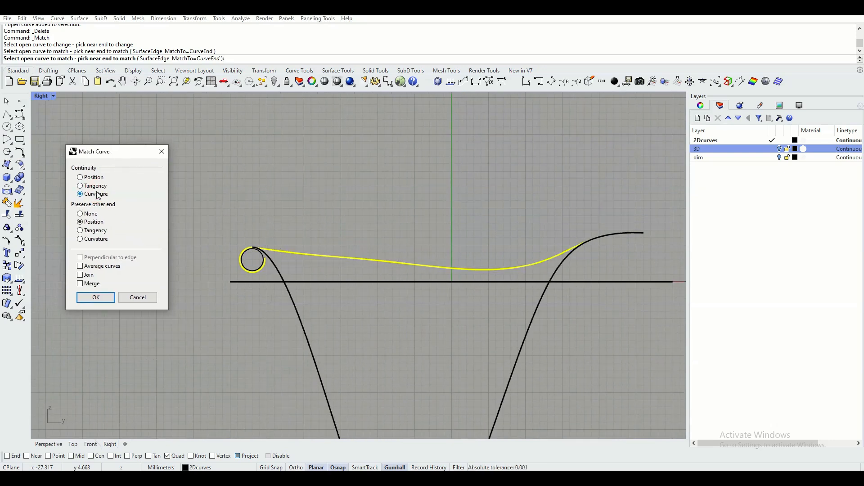
scroll(296, 238, down, 4)
right_drag(354, 295, 325, 261)
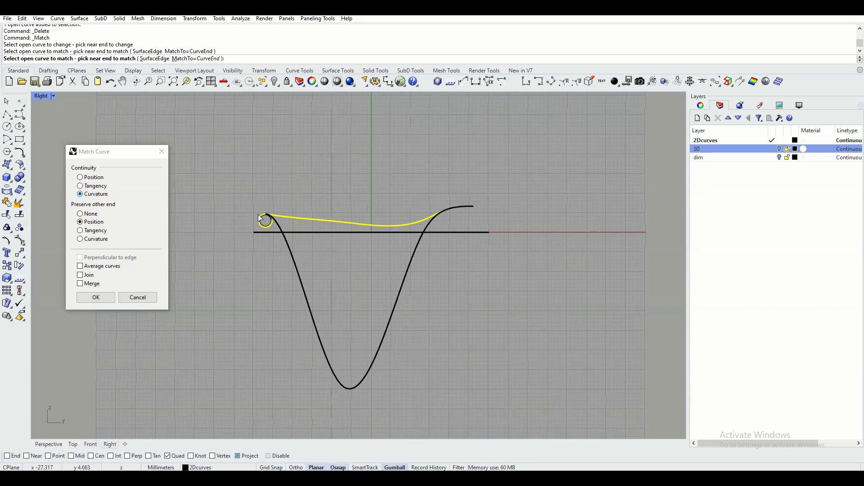
scroll(297, 218, up, 2)
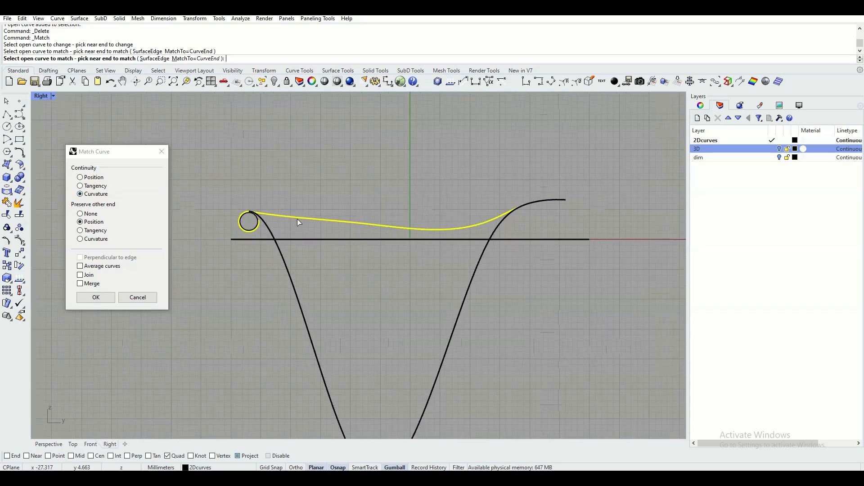
click(88, 177)
scroll(256, 213, up, 4)
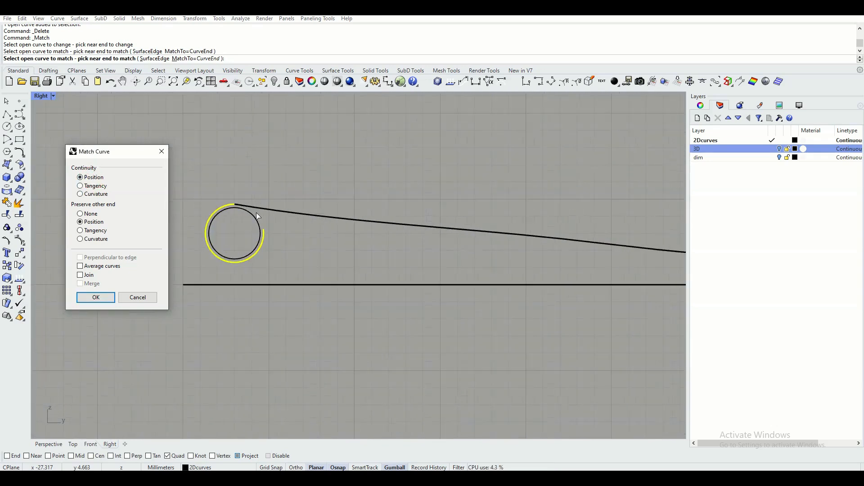
scroll(256, 213, up, 1)
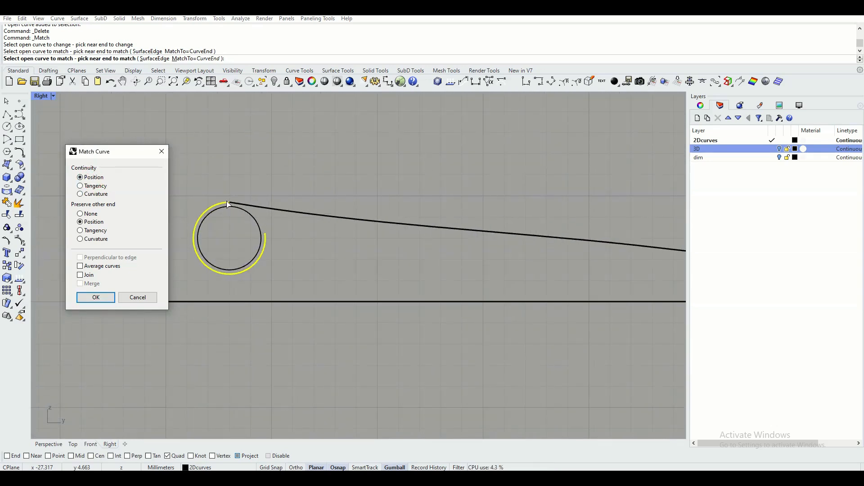
scroll(230, 206, up, 4)
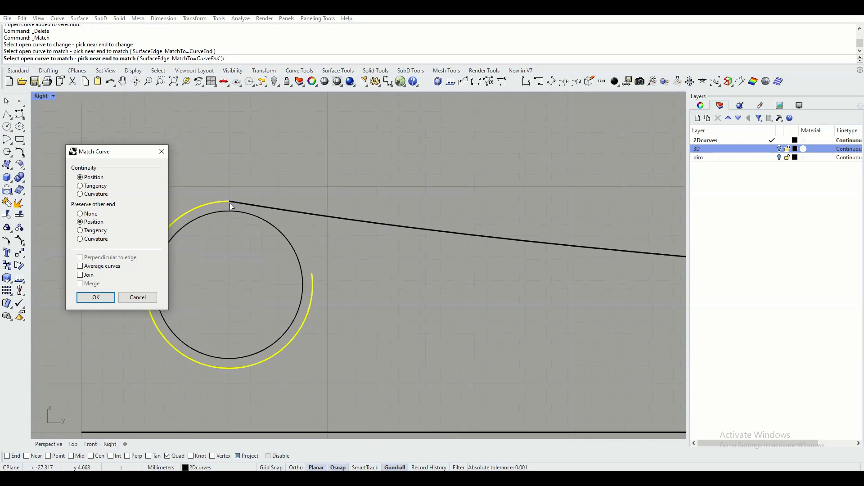
- Match the profile curve to the circle arc with Tangency continuity, preserving the other end's position and joining both curves
click(92, 184)
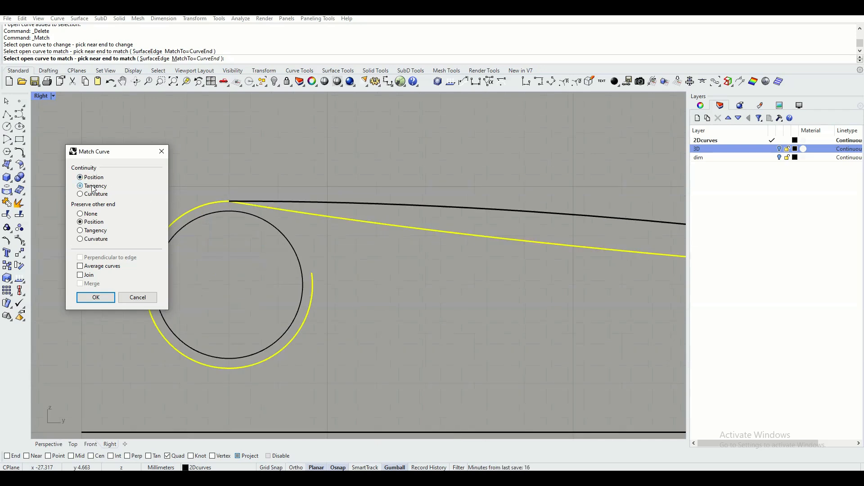
scroll(357, 208, down, 4)
scroll(356, 207, down, 2)
right_drag(426, 220, 325, 233)
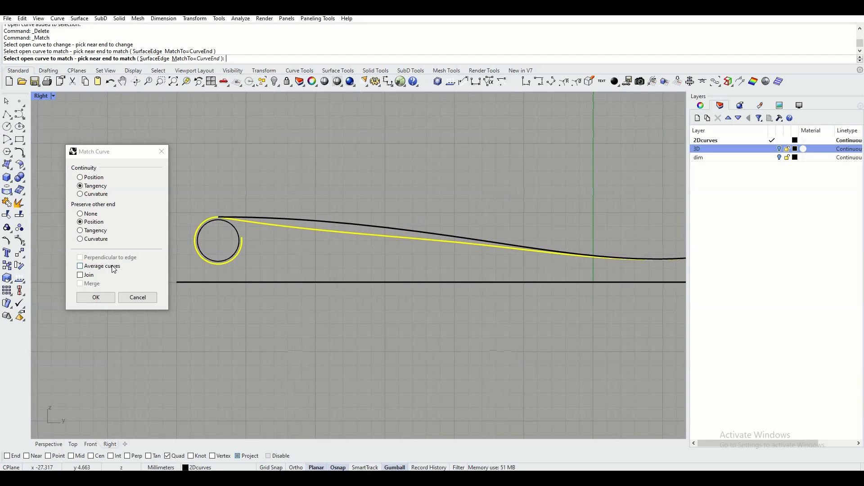
click(83, 276)
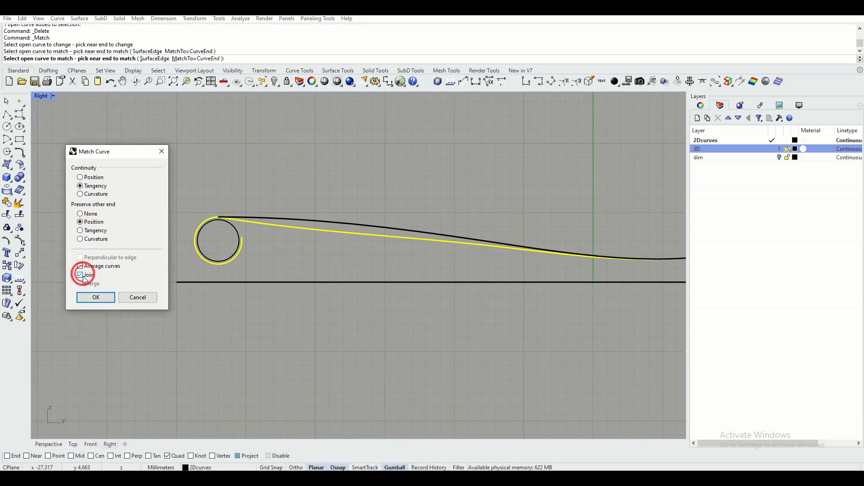
click(96, 298)
- Examine the joined profile curve in the Right view and its wrap around the pin in Perspective
scroll(307, 275, down, 5)
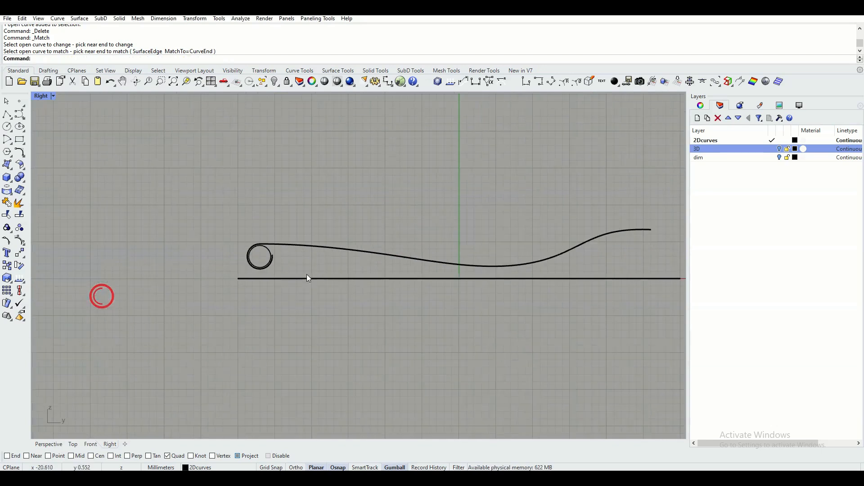
right_drag(351, 262, 311, 268)
click(283, 248)
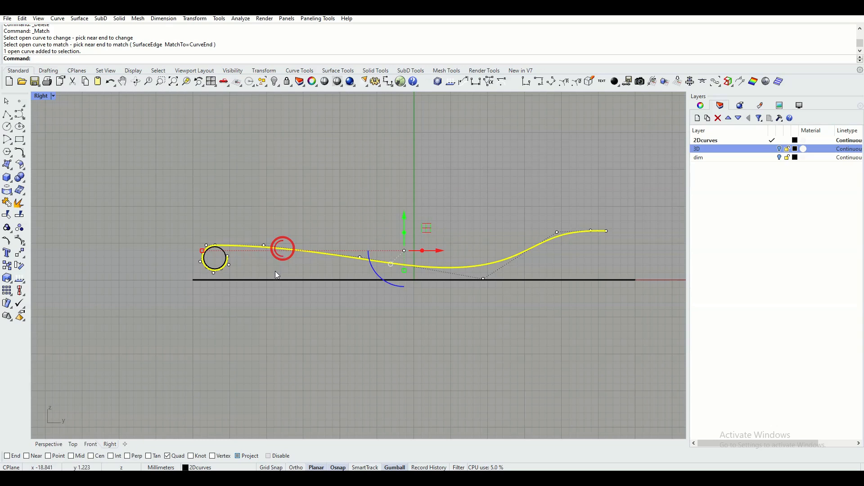
mouse_move(274, 226)
right_down()
mouse_move(279, 183)
mouse_move(274, 211)
right_up()
key(Escape)
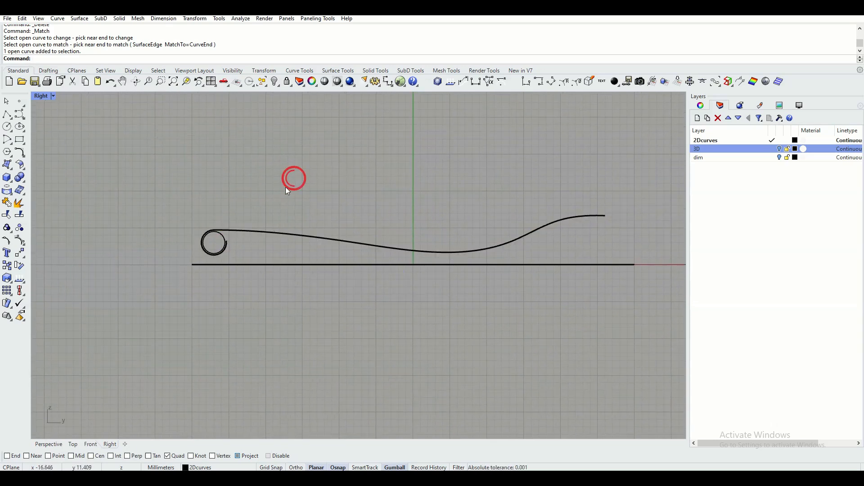
click(48, 444)
right_drag(153, 345, 180, 355)
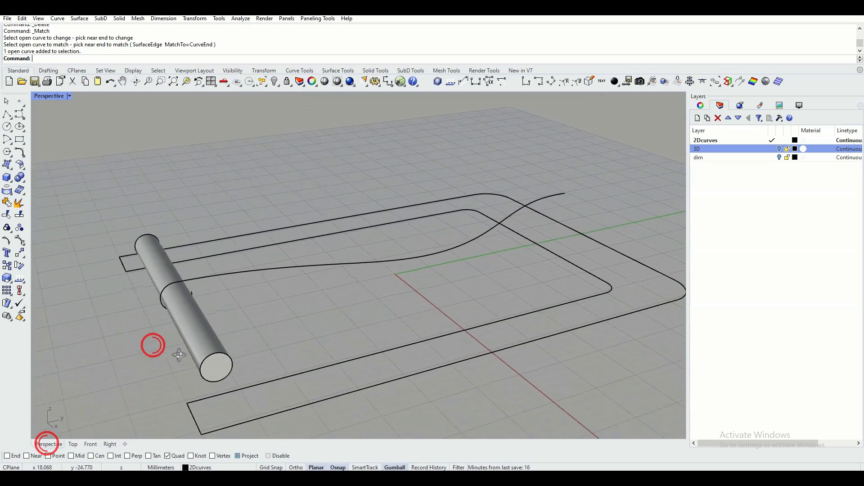
click(238, 280)
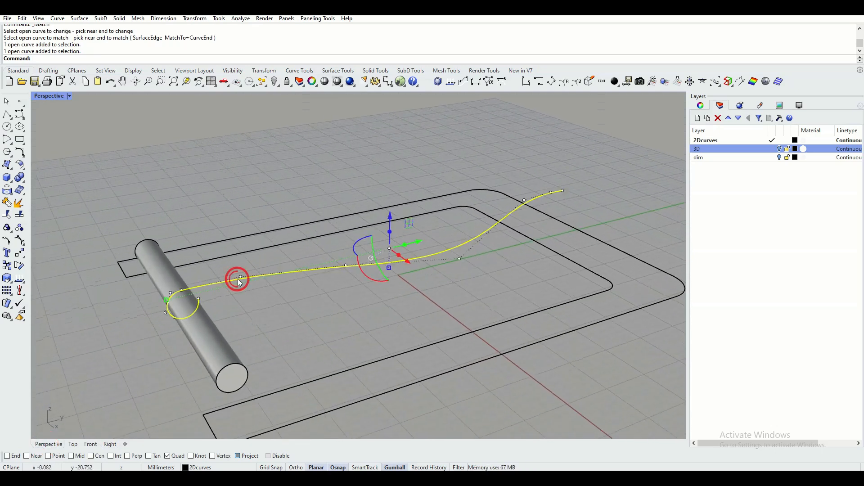
right_drag(254, 314, 209, 304)
click(203, 210)
scroll(194, 279, up, 3)
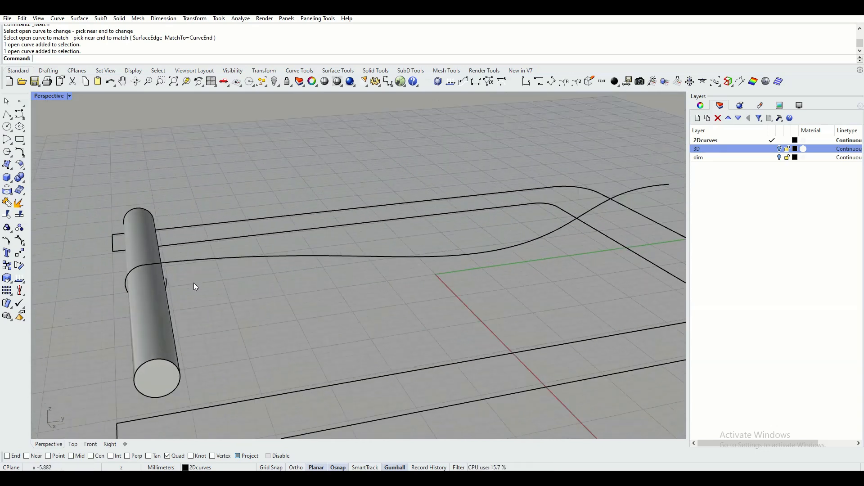
- Offset the joined profile curve 1.5 mm to its outer side, away from the pin, in the Right view
click(110, 444)
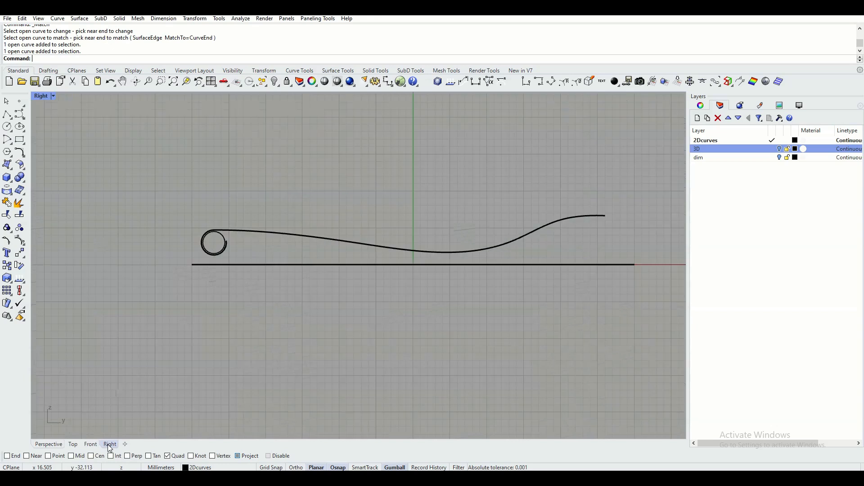
scroll(380, 239, up, 2)
right_drag(315, 260, 287, 262)
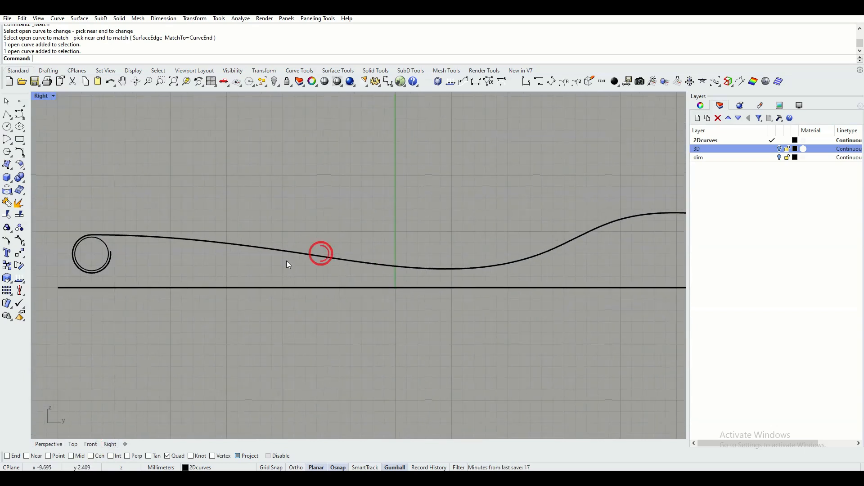
scroll(247, 255, down, 2)
click(243, 255)
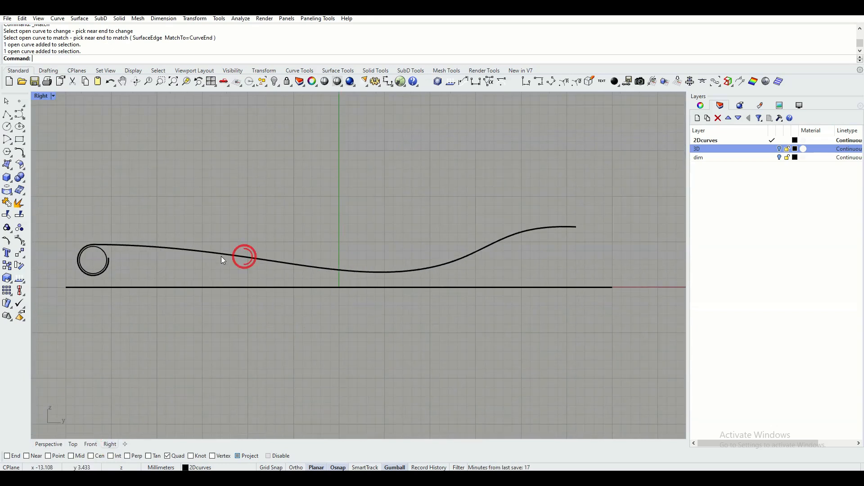
click(20, 156)
click(145, 158)
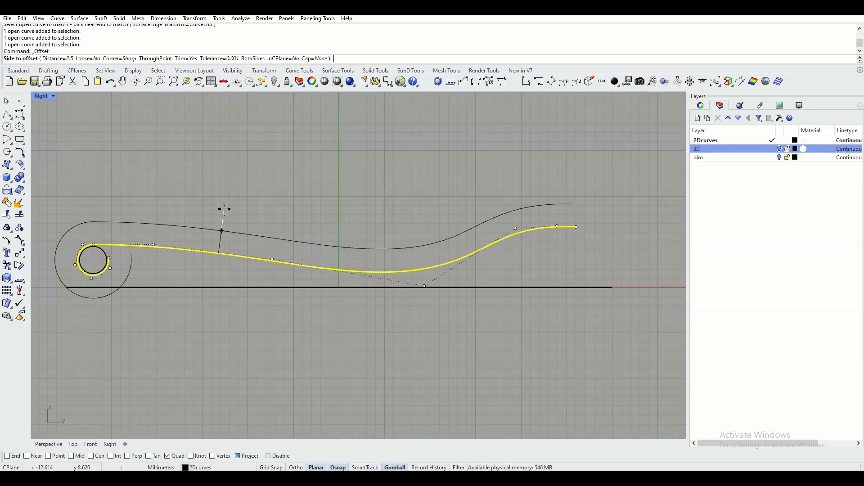
text(1)
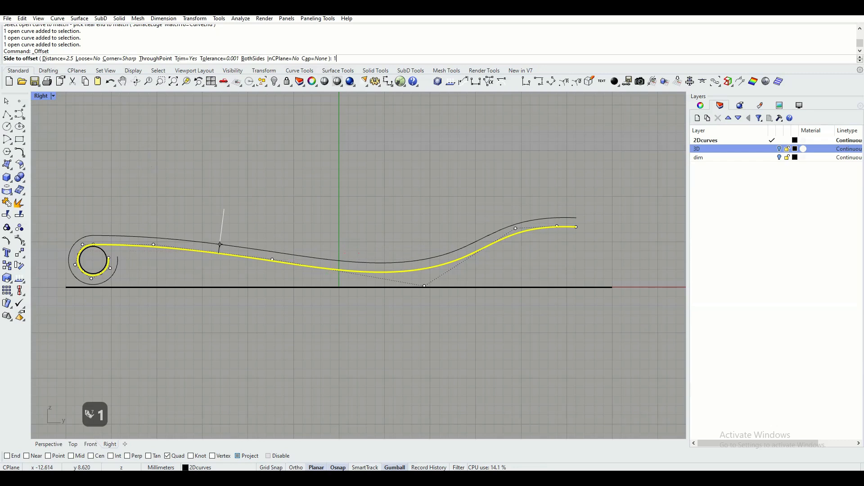
text(.5)
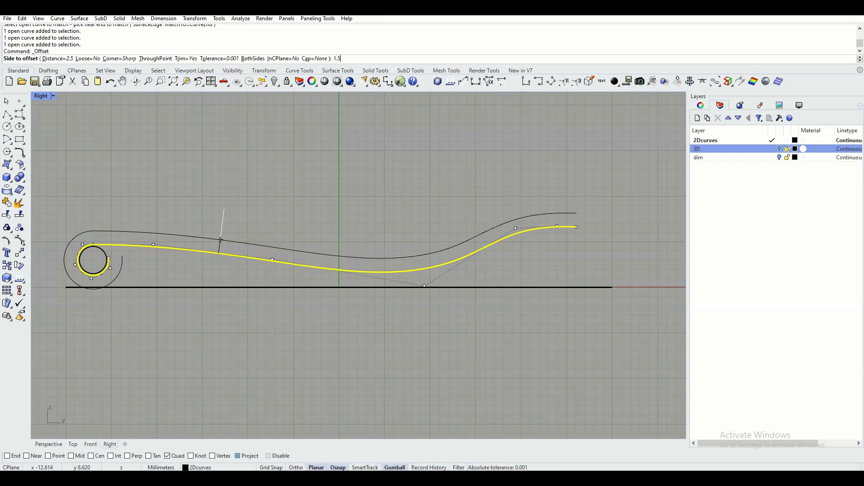
key(Return)
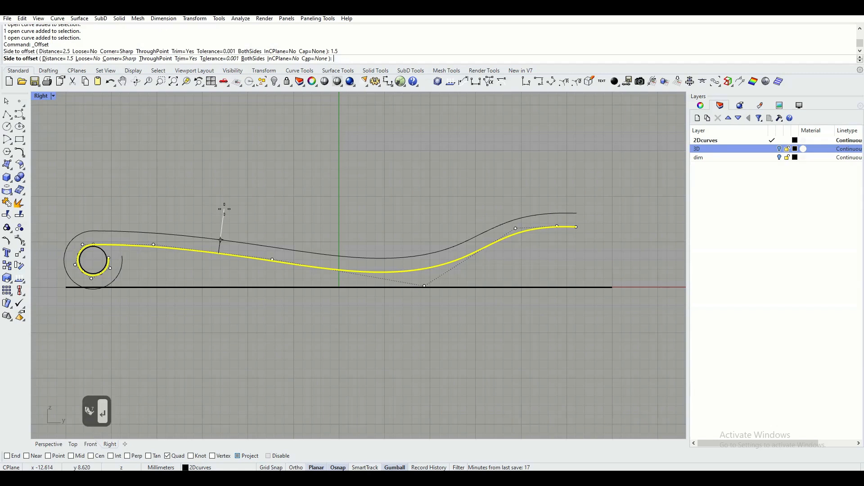
click(233, 206)
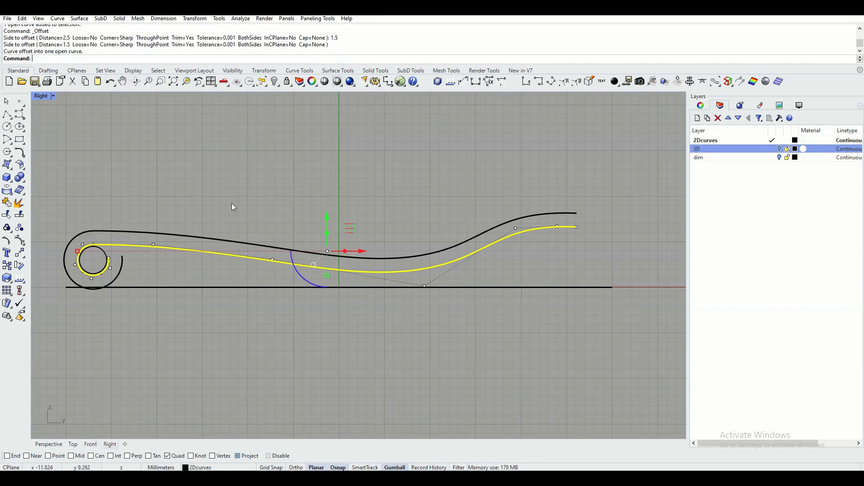
click(174, 166)
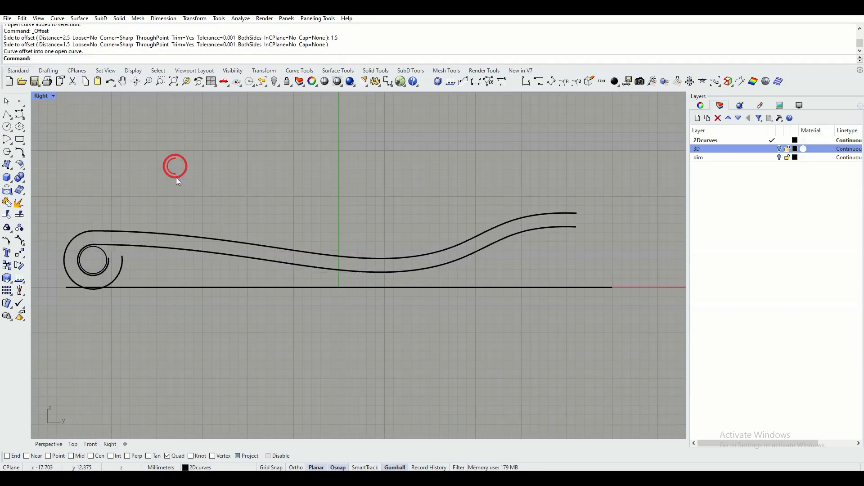
- Connect the profile and its offset with straight lines at the free tip and the wrapped end, using End snap instead of Quad
click(18, 115)
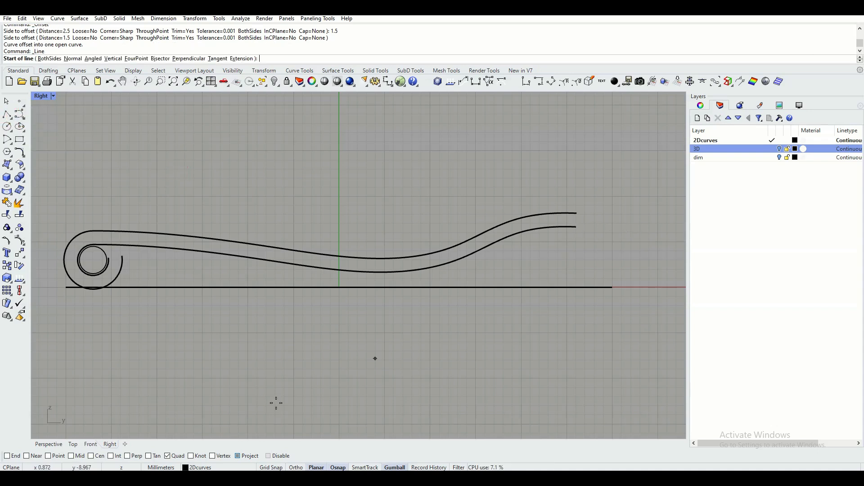
click(7, 456)
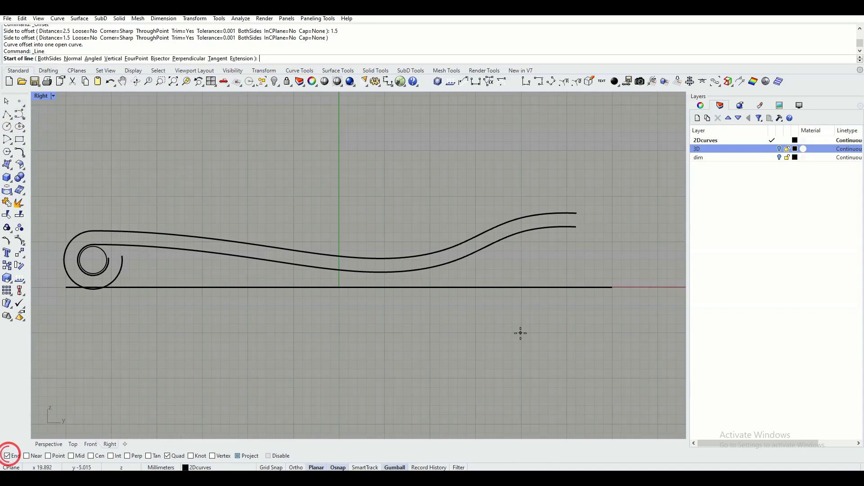
click(174, 457)
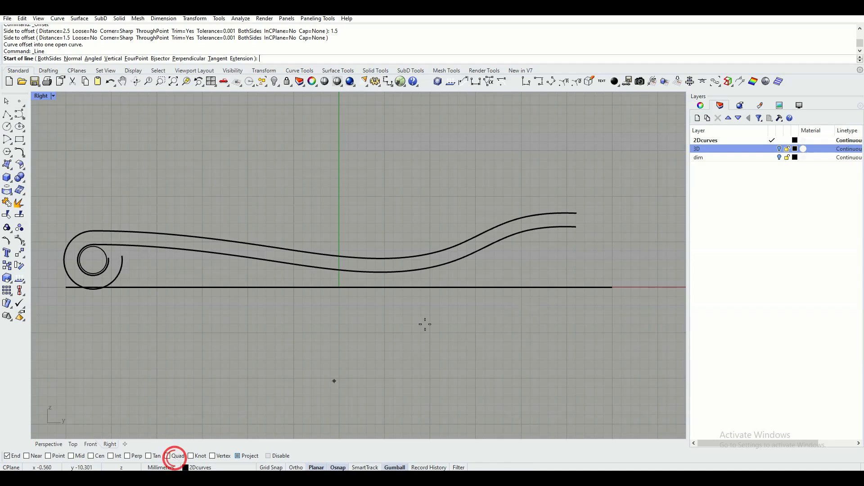
click(576, 227)
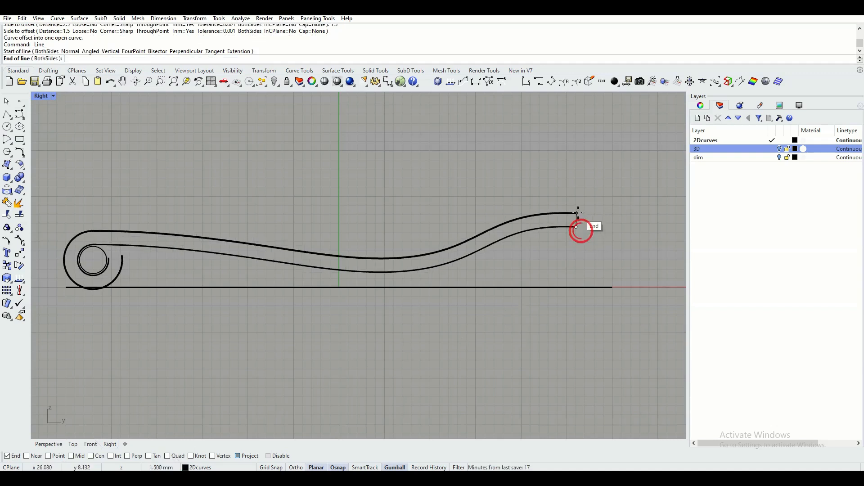
click(576, 213)
scroll(91, 265, up, 4)
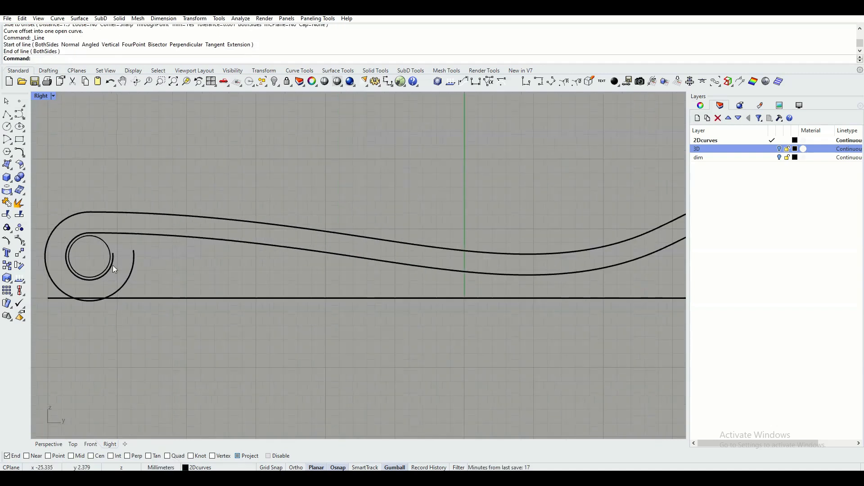
key(Return)
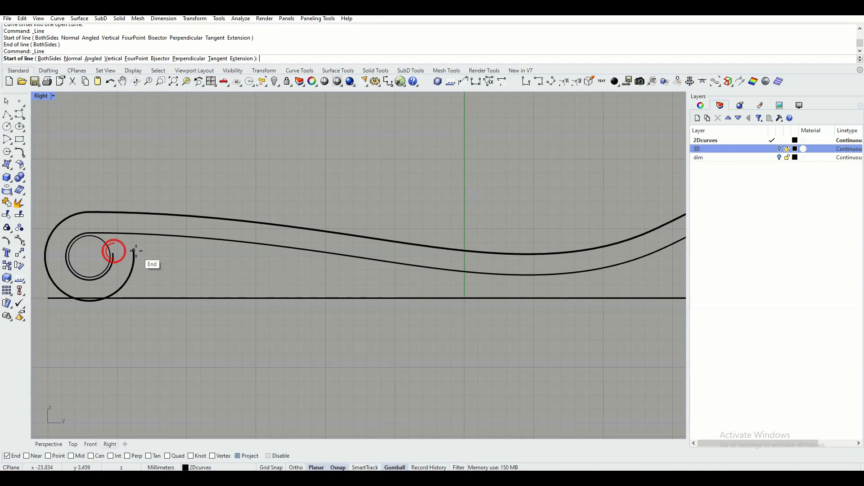
click(133, 250)
click(113, 254)
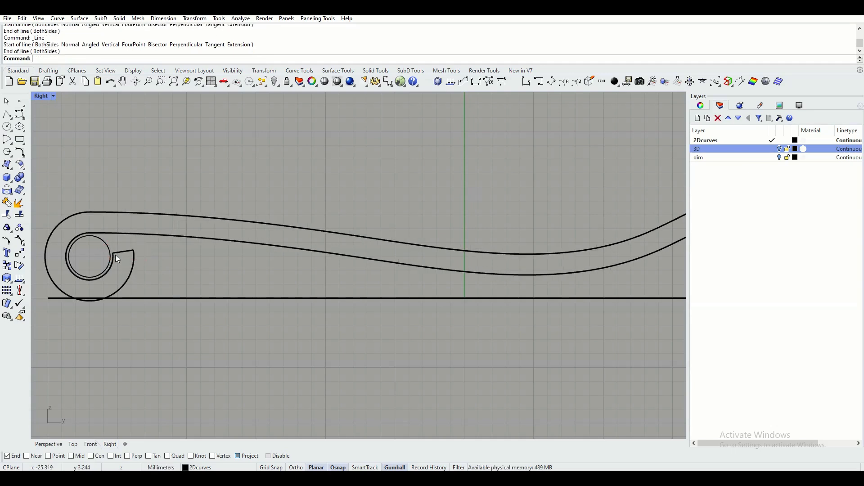
- Join the profile, its offset and the two end lines into one closed curve, and view it in Perspective
scroll(163, 289, down, 1)
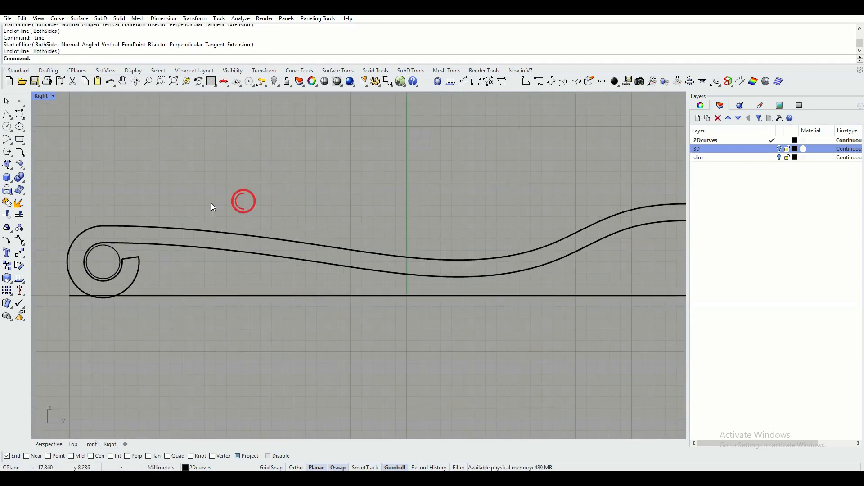
drag(163, 229, 132, 264)
scroll(296, 242, down, 1)
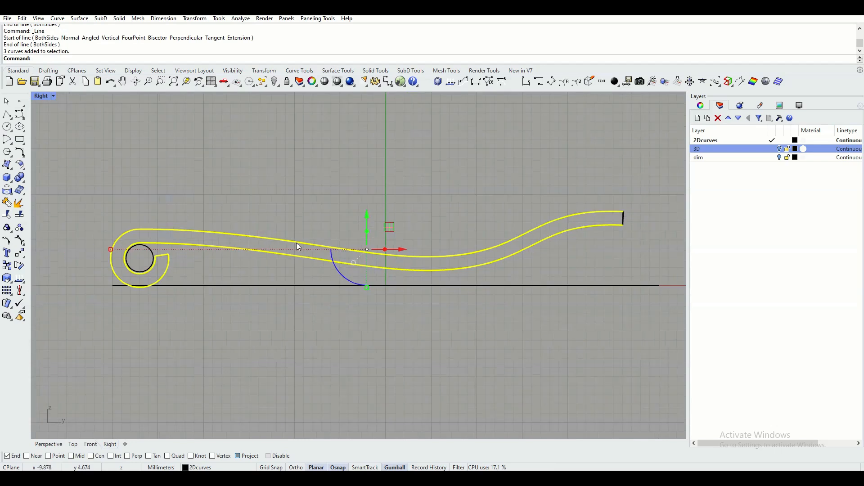
right_drag(450, 204, 369, 205)
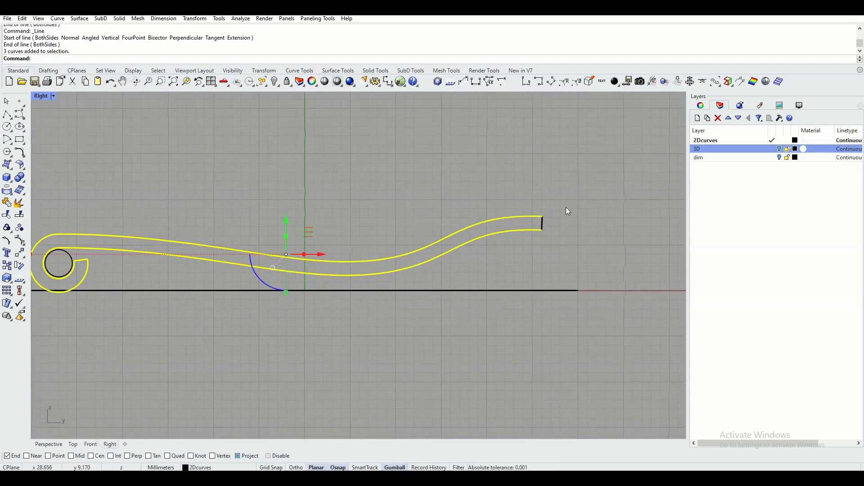
drag(531, 242, 533, 234)
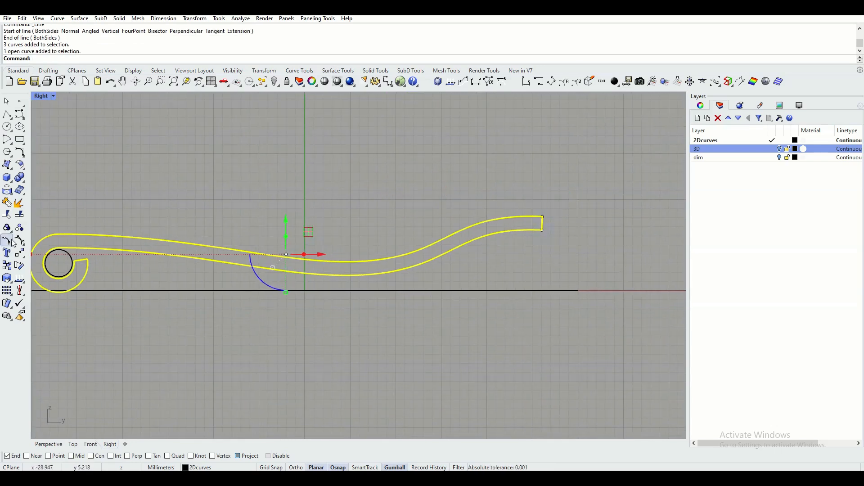
click(7, 202)
right_drag(96, 196, 171, 194)
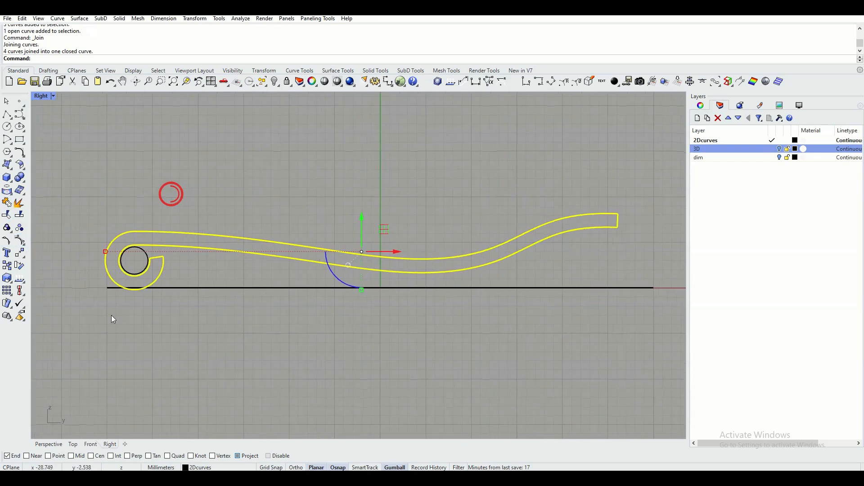
click(48, 445)
right_drag(244, 288, 319, 303)
click(427, 294)
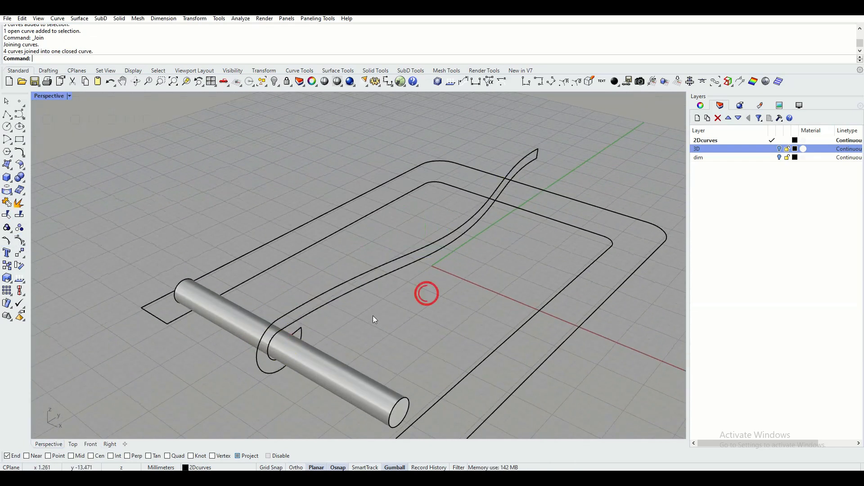
- Extrude the closed tongue profile as a solid, 6 mm to both sides
scroll(372, 315, down, 4)
right_drag(373, 315, 339, 312)
scroll(356, 315, up, 5)
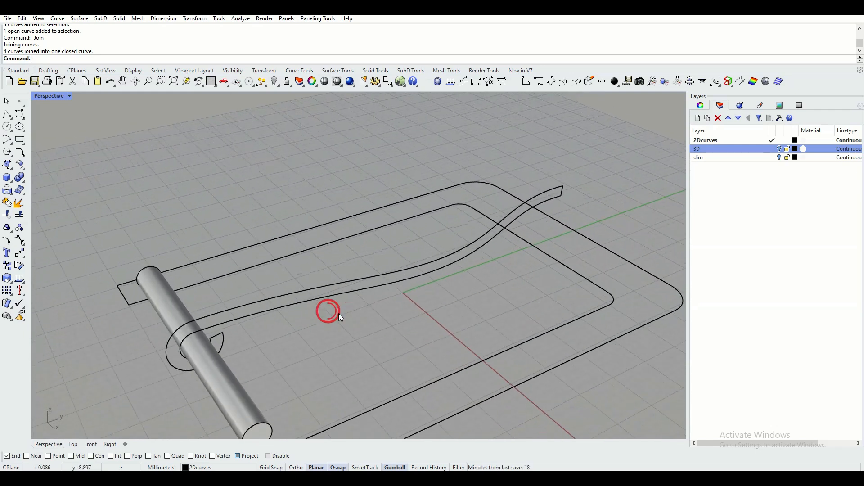
click(269, 310)
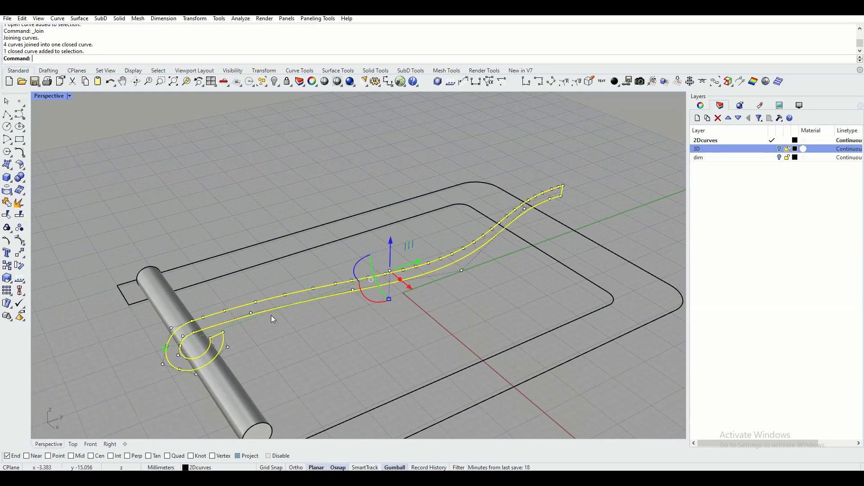
click(8, 179)
click(44, 206)
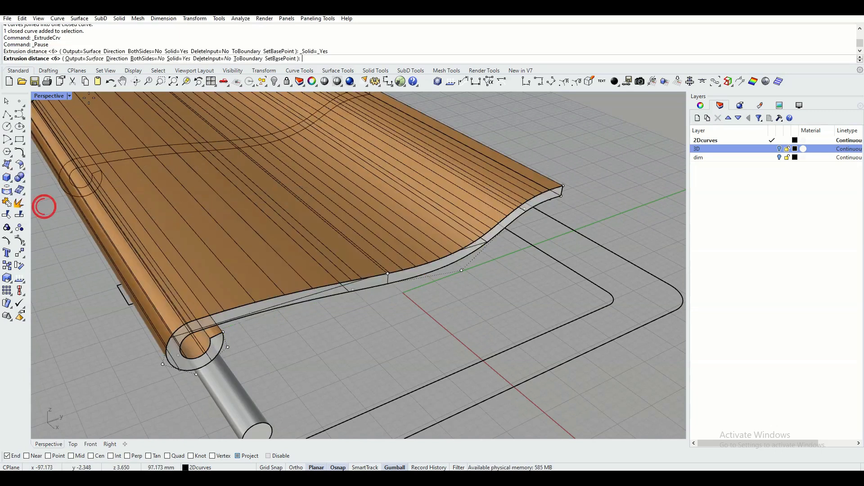
click(144, 58)
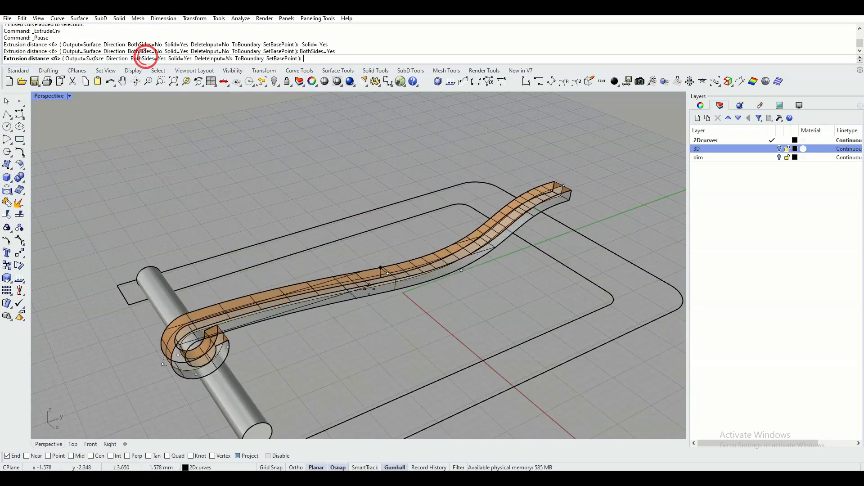
right_drag(365, 271, 426, 275)
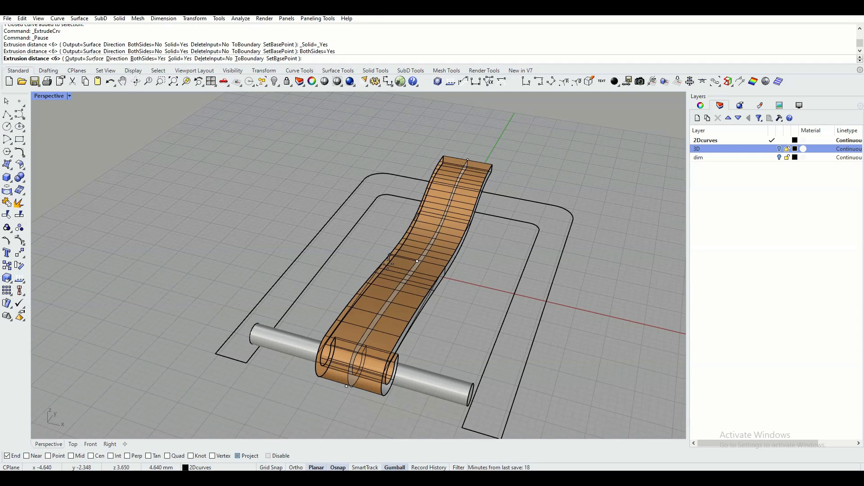
right_drag(388, 263, 387, 259)
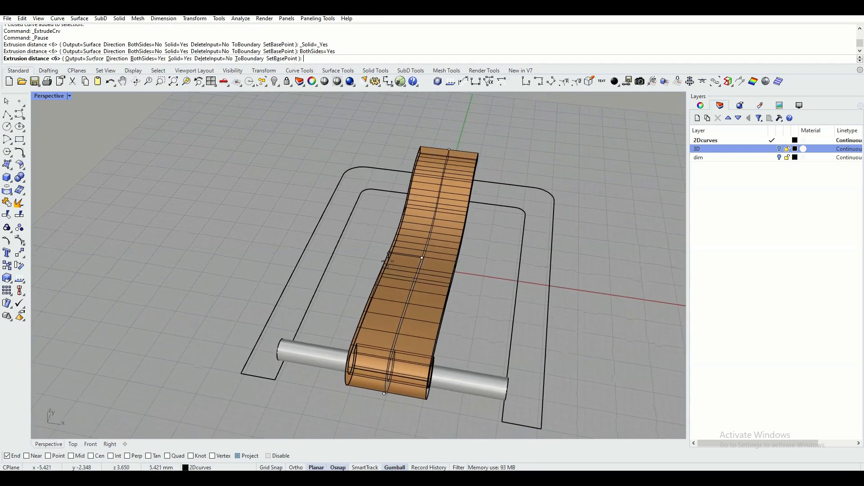
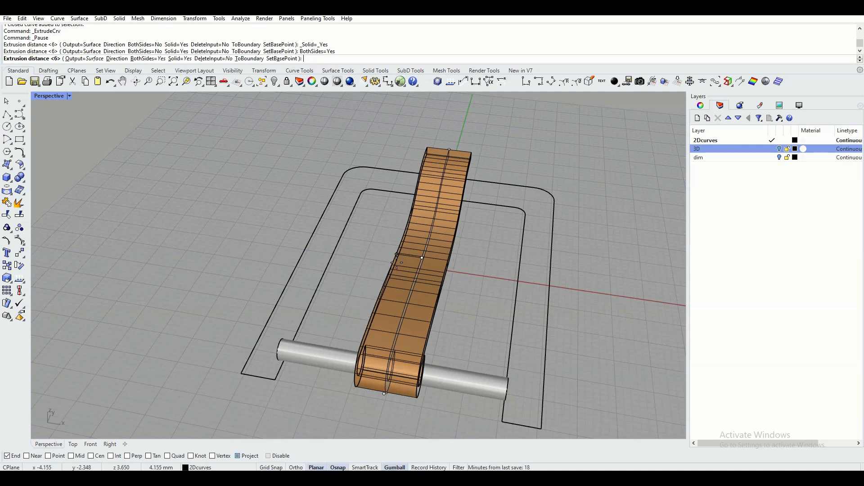
text(6)
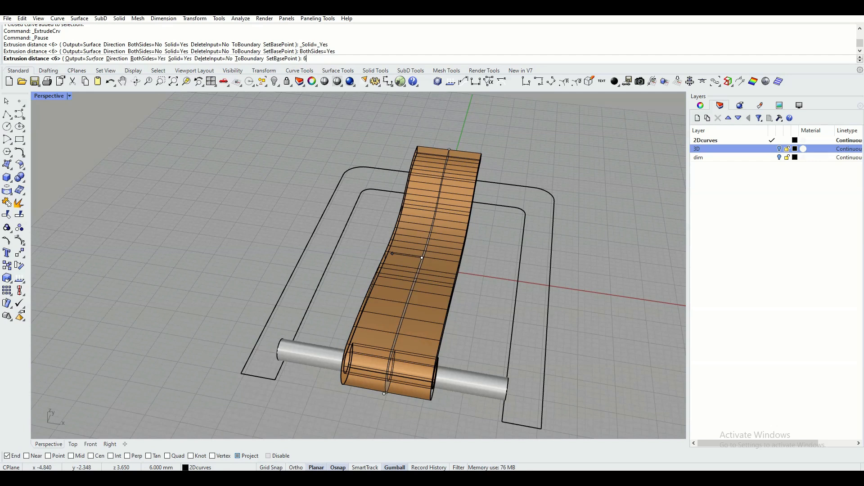
key(Return)
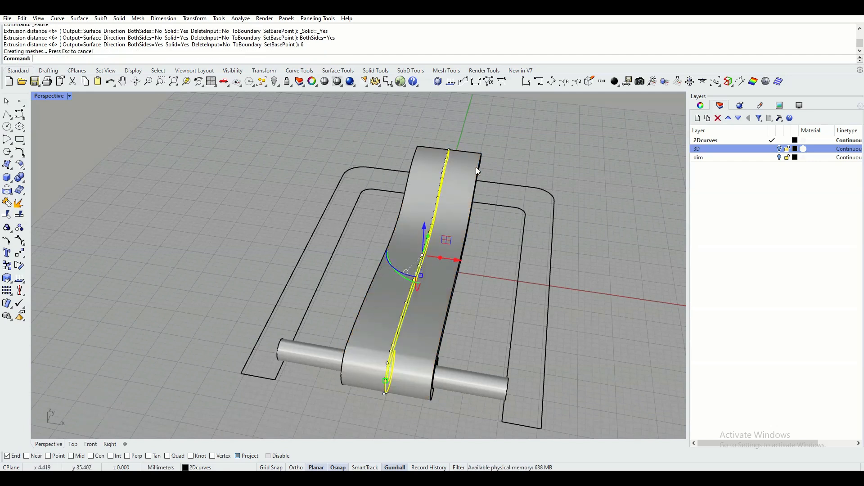
click(547, 161)
- Set the Top view to Shaded display to view the tongue against the frame outline
right_drag(555, 172, 459, 175)
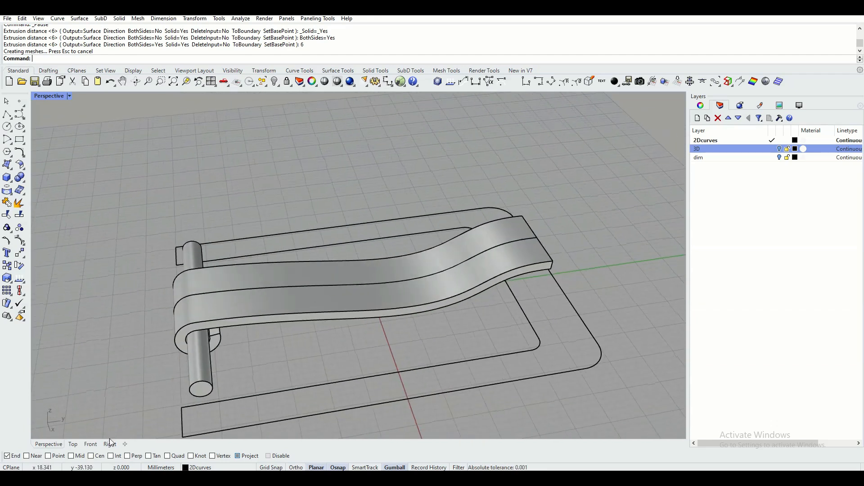
click(72, 444)
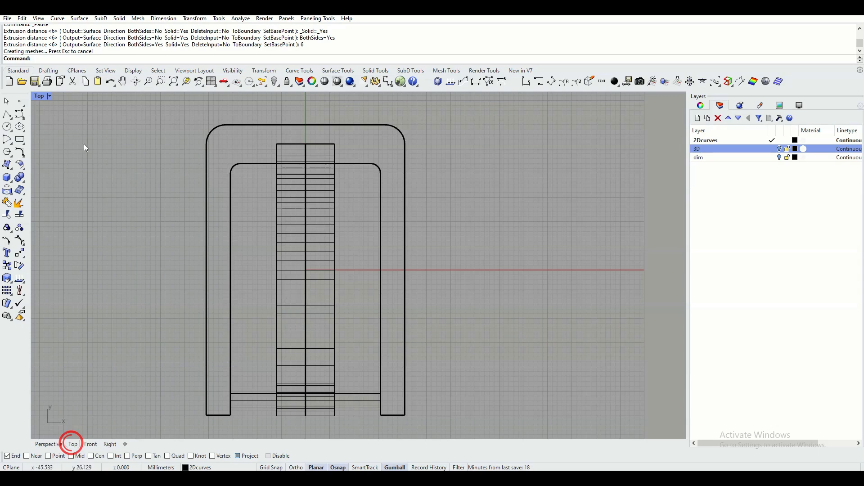
click(48, 95)
click(67, 138)
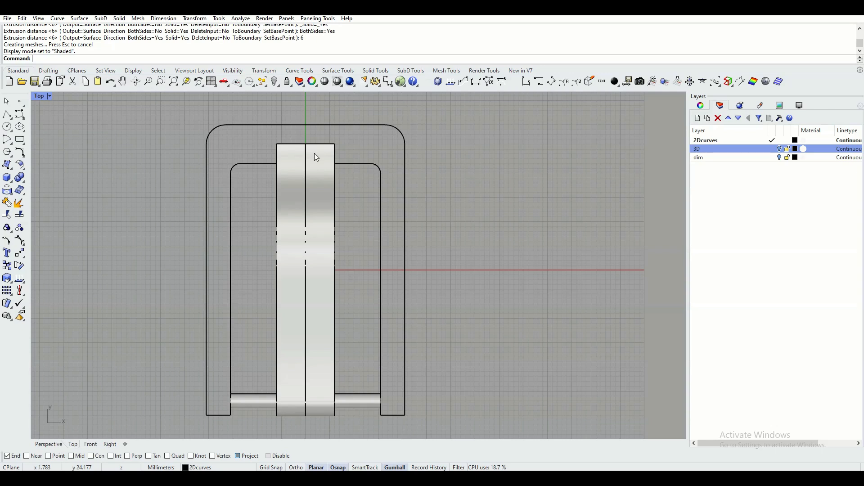
right_drag(313, 162, 305, 152)
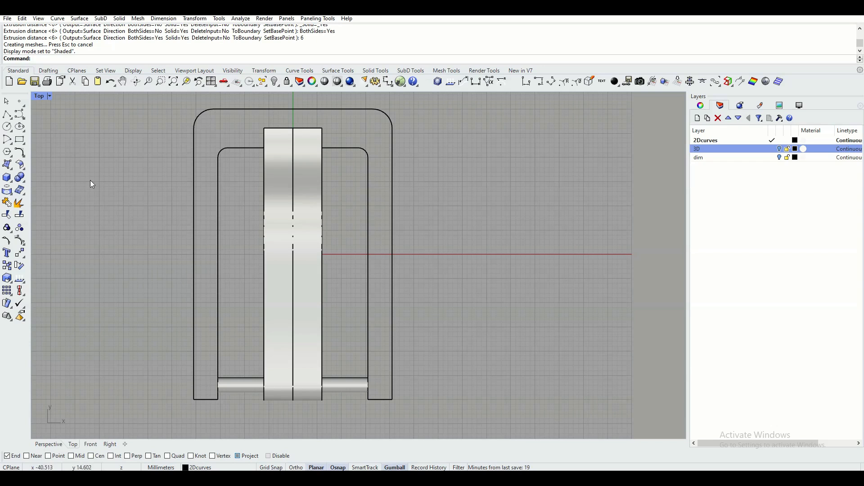
- With Ortho on, draw a vertical line about 54 mm long over the tongue, about 2.4 mm left of the centre line
click(12, 120)
click(21, 119)
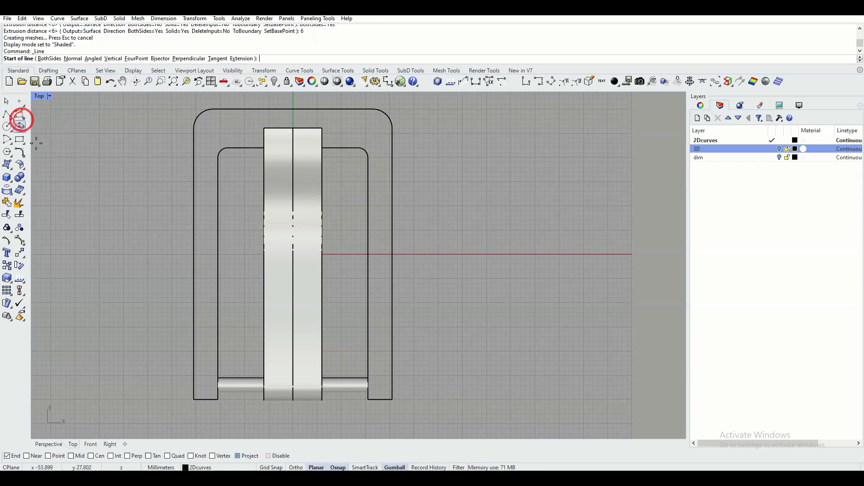
click(296, 467)
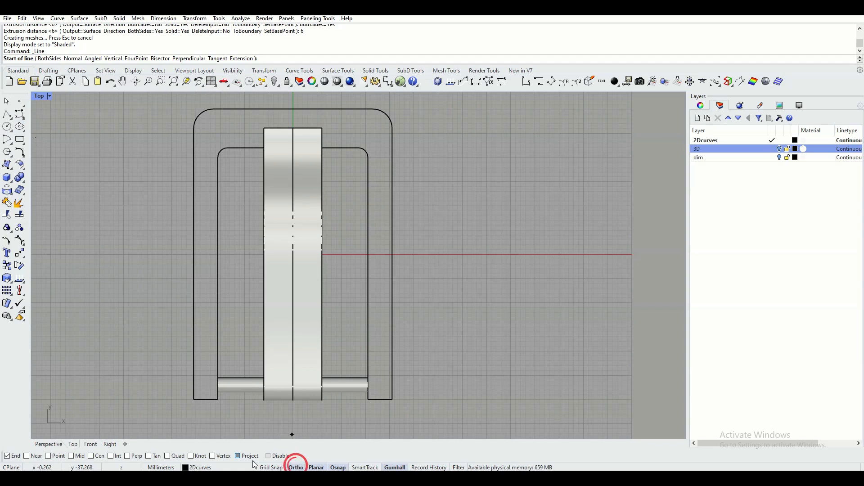
click(280, 412)
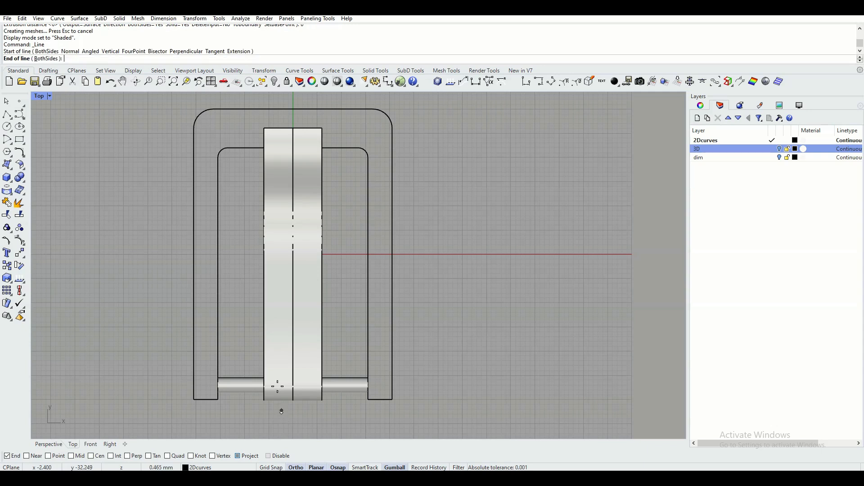
click(281, 150)
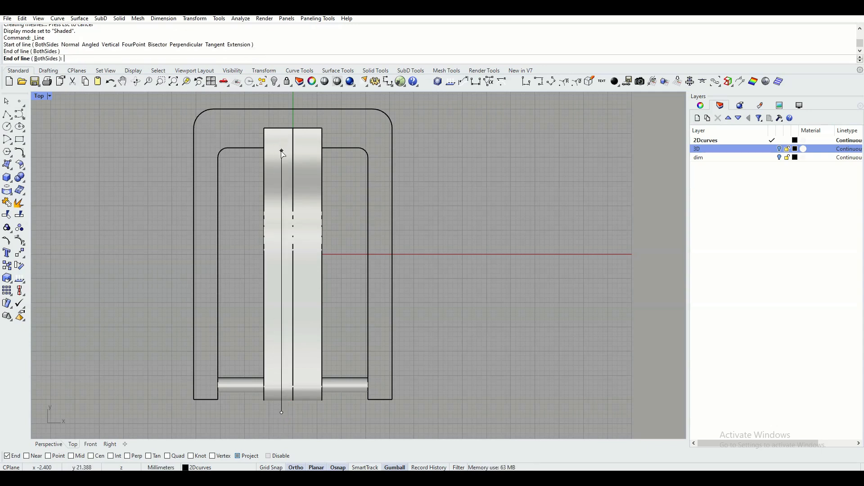
- Set the Top view to Wireframe and mirror a copy of the new line across the vertical axis through 0,0
click(50, 95)
click(64, 128)
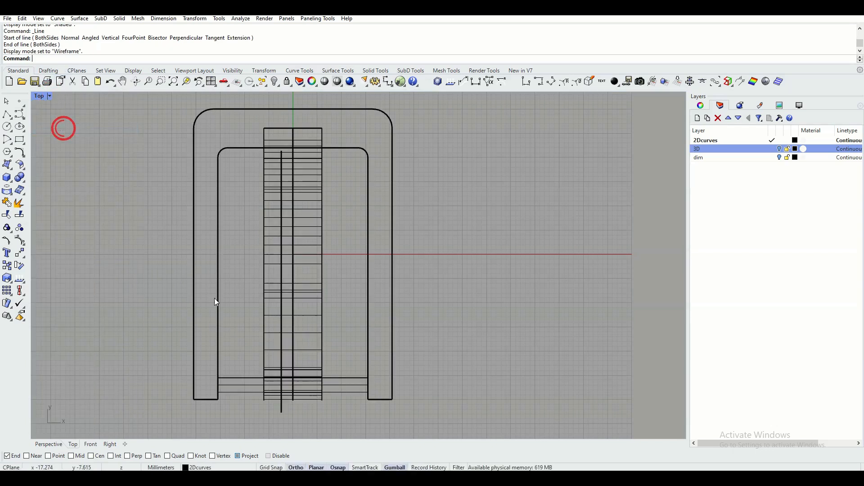
click(281, 408)
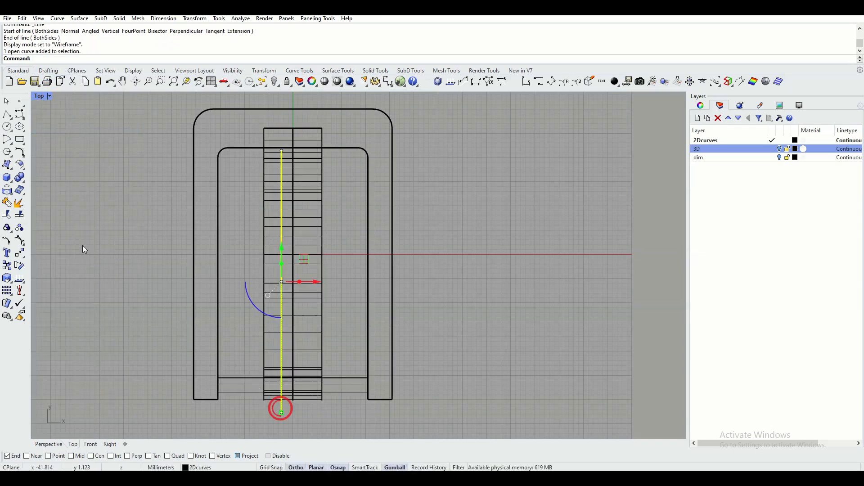
click(20, 254)
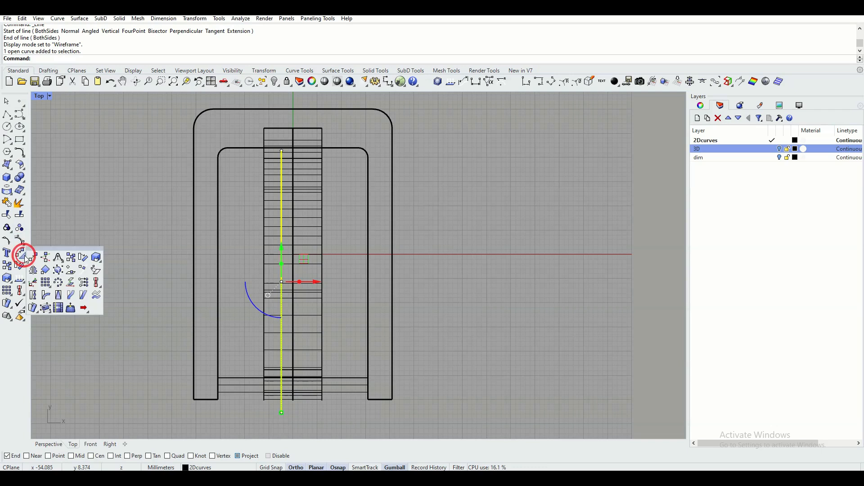
click(34, 270)
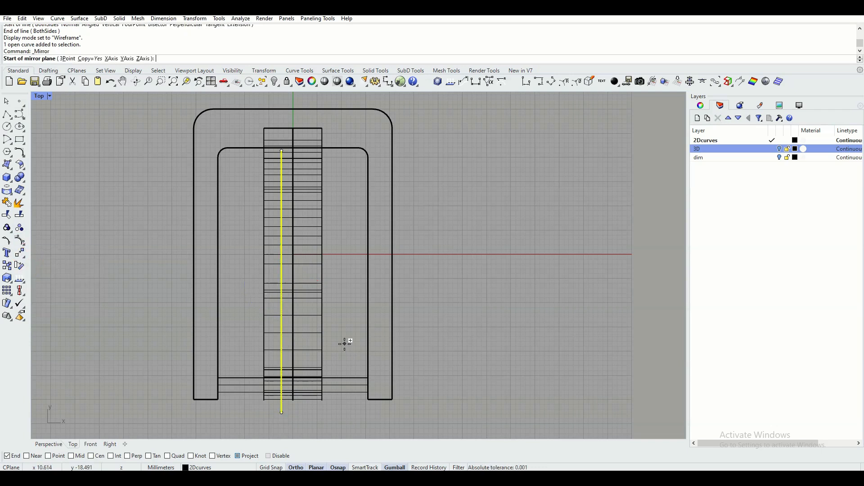
text(0,0)
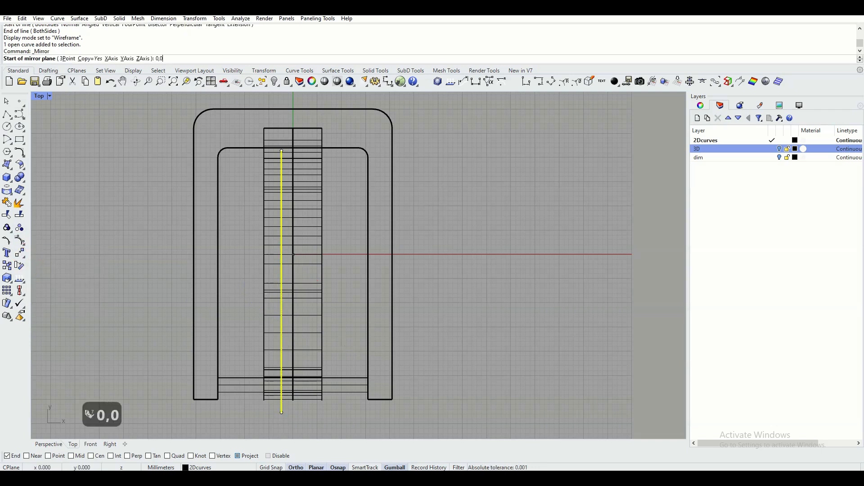
key(Return)
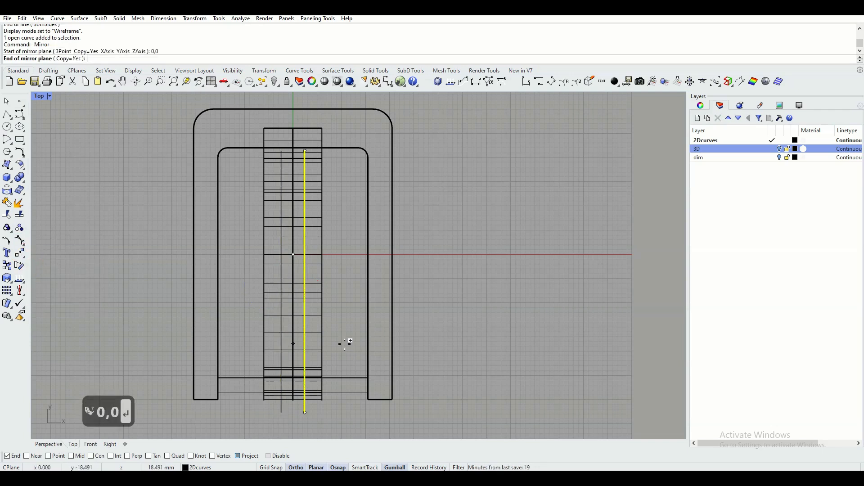
click(324, 108)
click(464, 179)
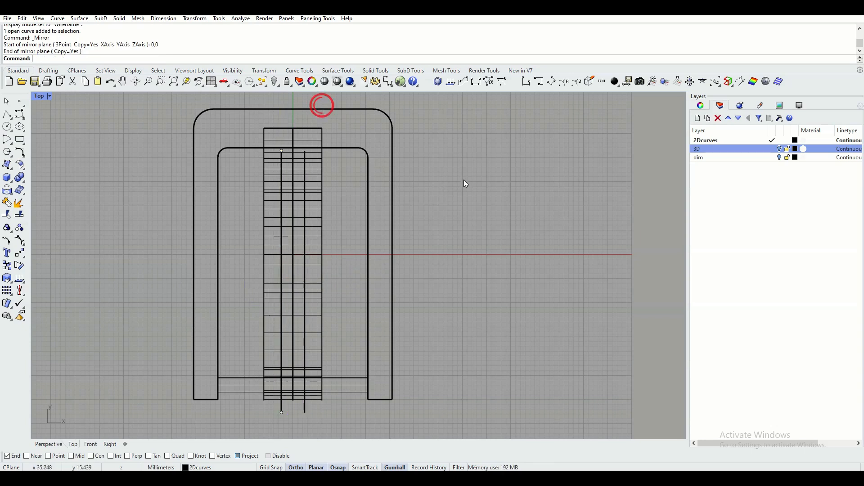
- Begin an adjustable curve blend between the upper ends of the two mirrored vertical lines
scroll(325, 186, up, 2)
scroll(325, 186, down, 2)
right_drag(324, 178, 319, 223)
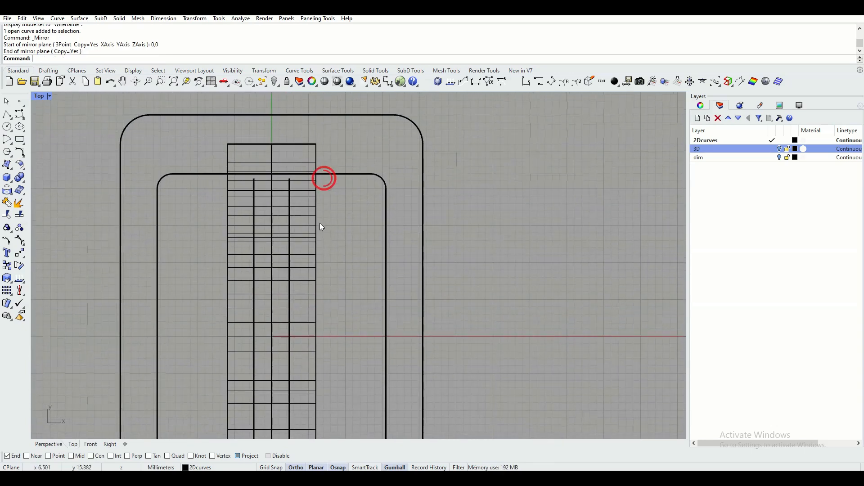
click(19, 153)
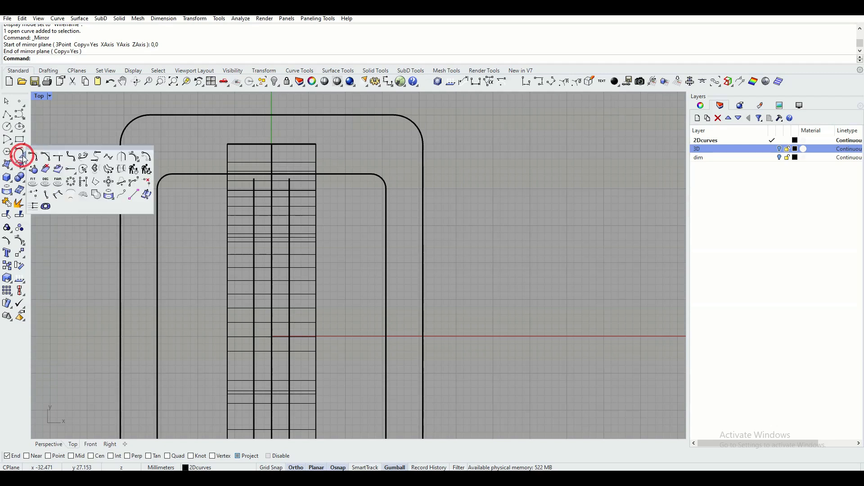
click(84, 156)
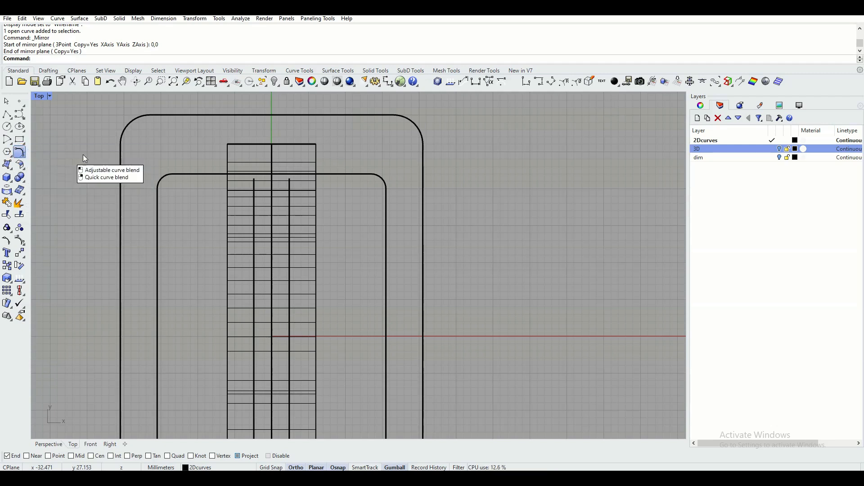
click(254, 188)
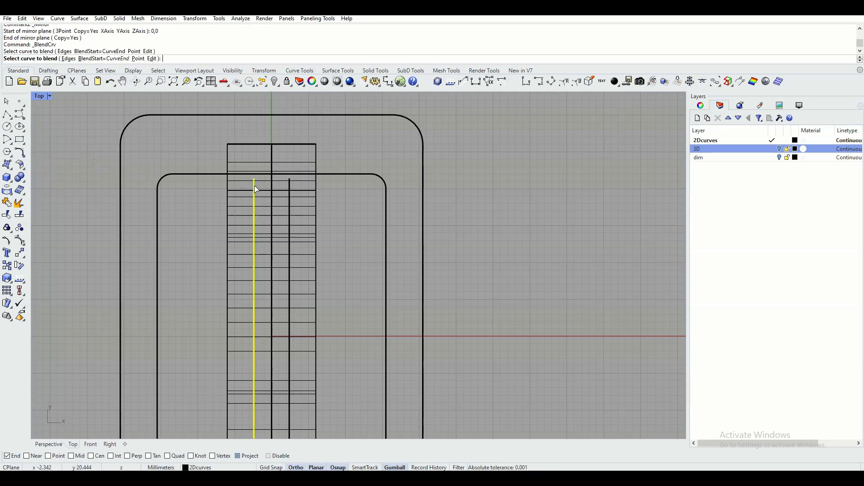
click(289, 185)
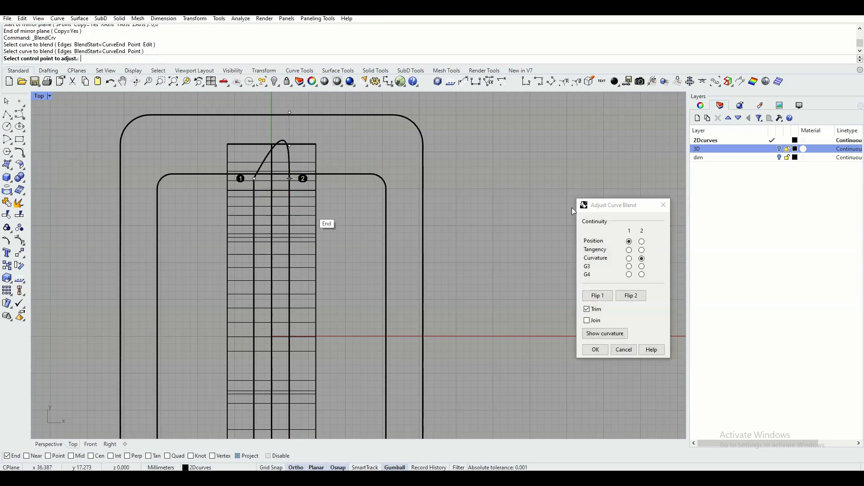
- Use Curvature continuity at both ends of the blend and join it with the two lines into one curve
drag(619, 204, 507, 153)
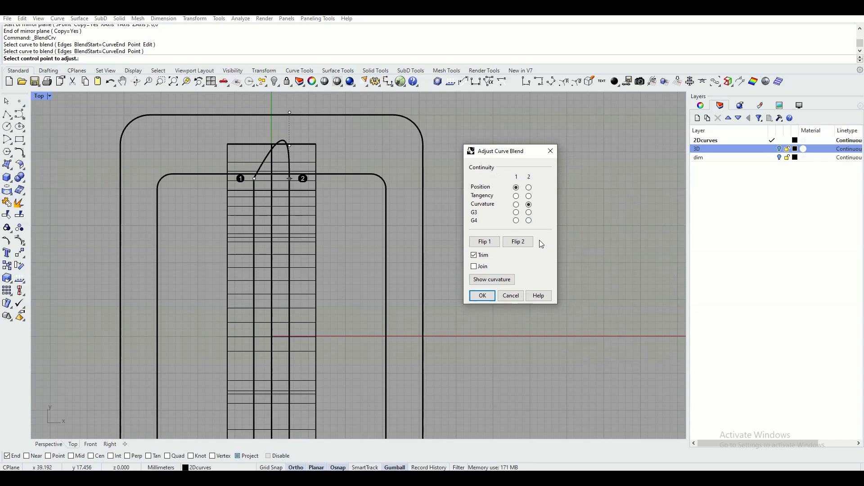
click(529, 205)
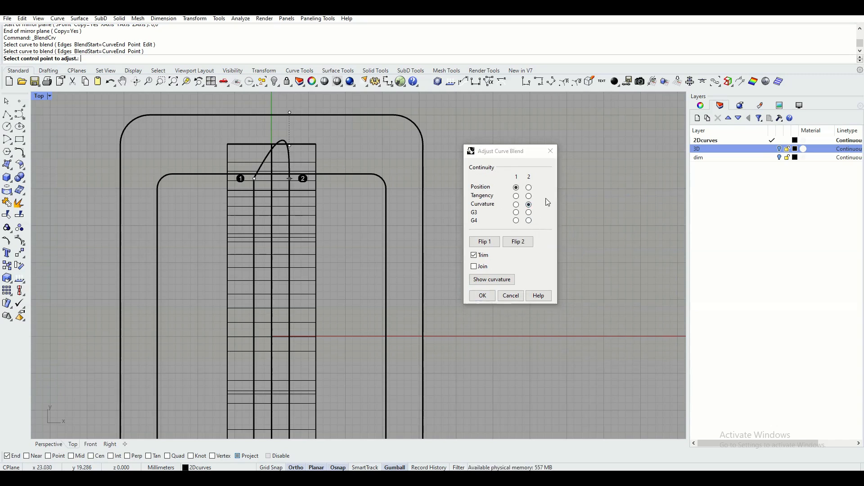
click(517, 205)
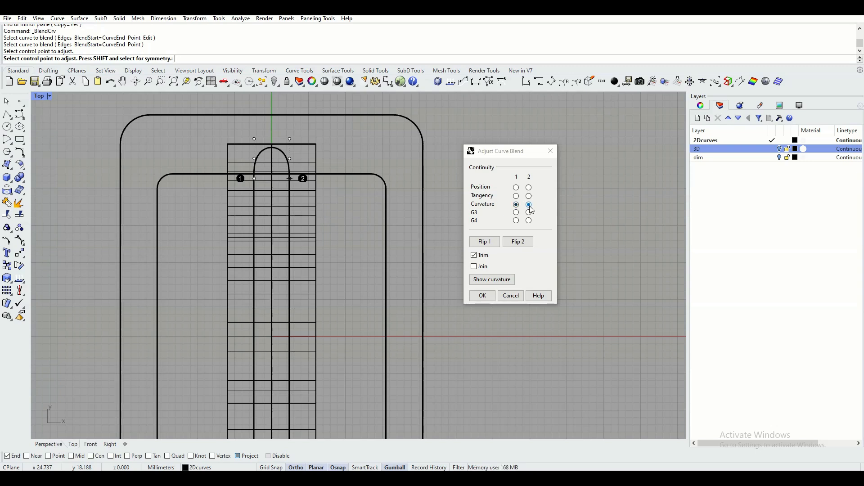
click(483, 268)
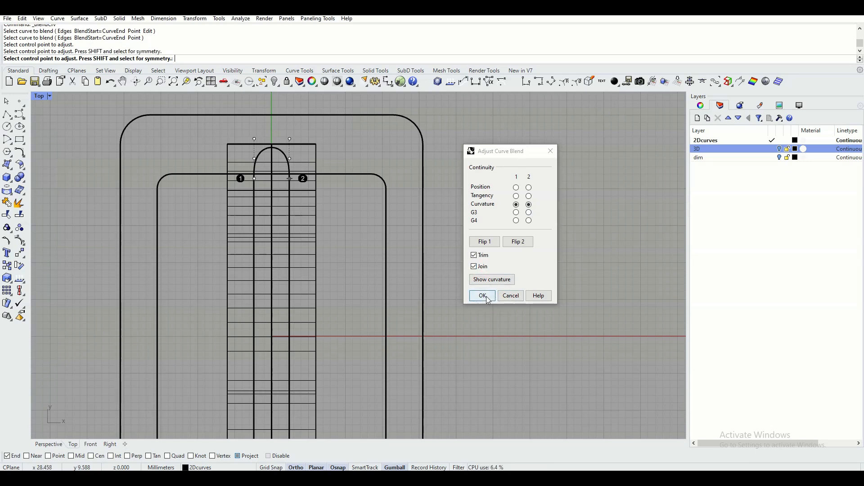
click(482, 296)
scroll(486, 295, down, 5)
right_drag(486, 295, 441, 243)
click(340, 351)
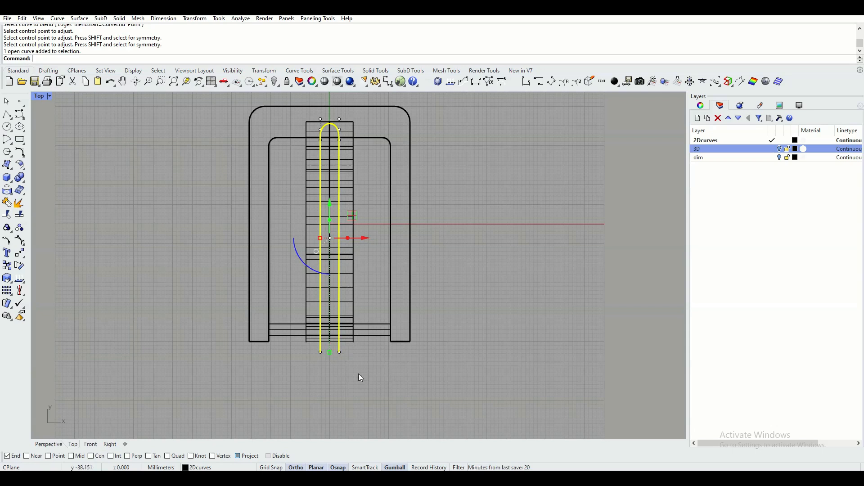
- Close the open lower end of the narrow inverted-U curve with a straight line between its two endpoints
scroll(358, 350, up, 1)
scroll(358, 350, down, 2)
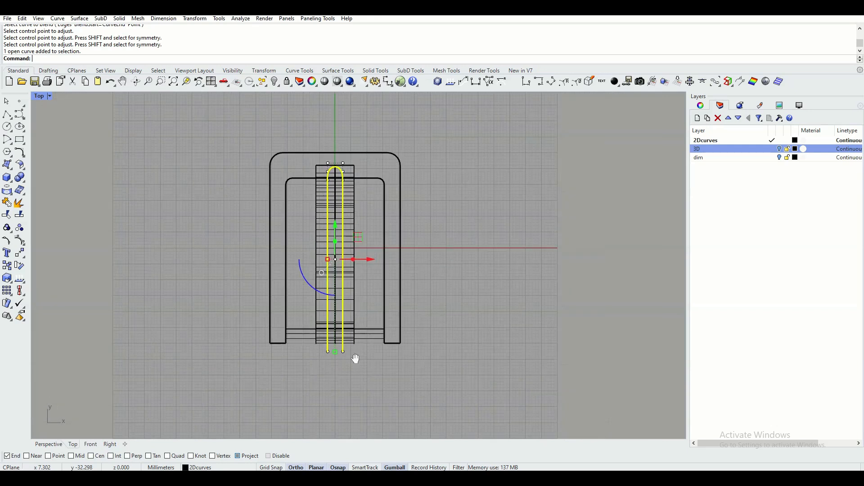
right_drag(356, 358, 335, 355)
scroll(335, 353, up, 4)
click(236, 373)
scroll(299, 356, up, 4)
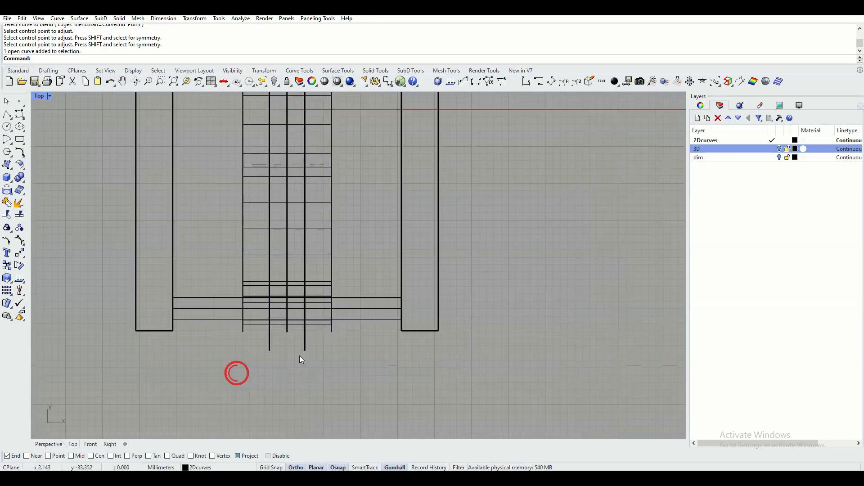
click(7, 115)
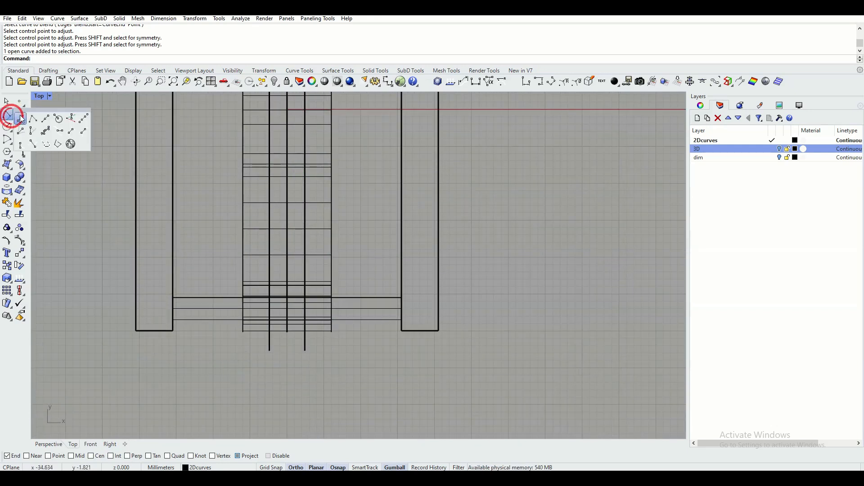
click(21, 118)
click(269, 351)
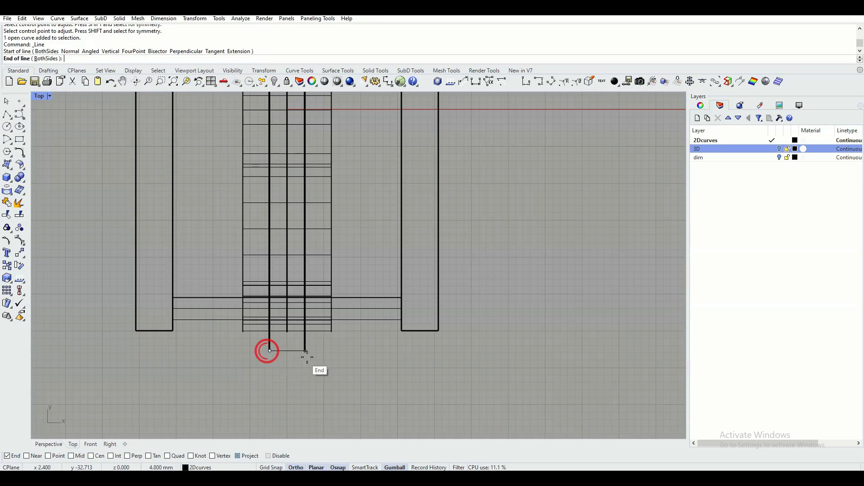
- Close the open end of the narrow prong outline with a straight line and join it into one closed curve
click(306, 354)
drag(340, 379, 262, 347)
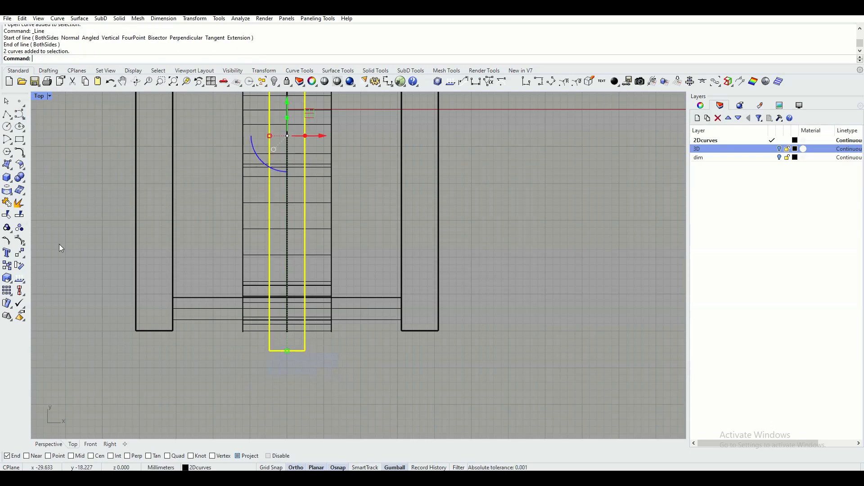
click(9, 206)
scroll(320, 251, down, 3)
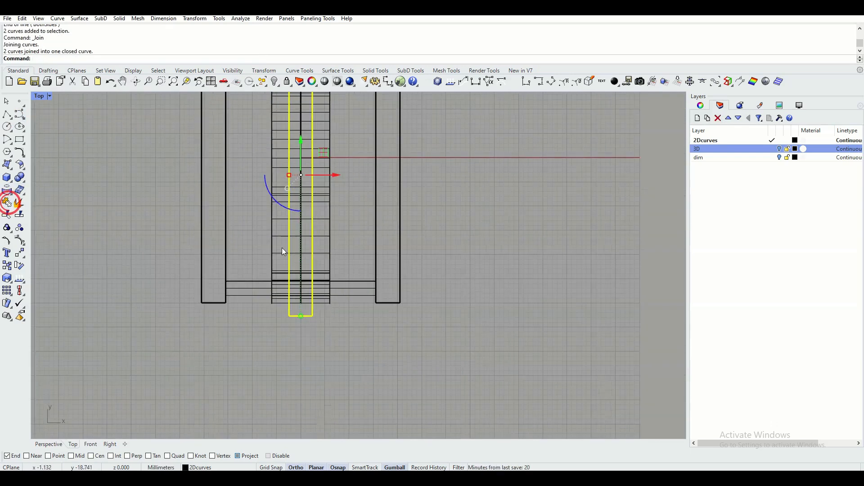
- In the Perspective view, move the closed prong outline straight down so it lies below the curved prong
click(54, 444)
right_drag(364, 322, 358, 280)
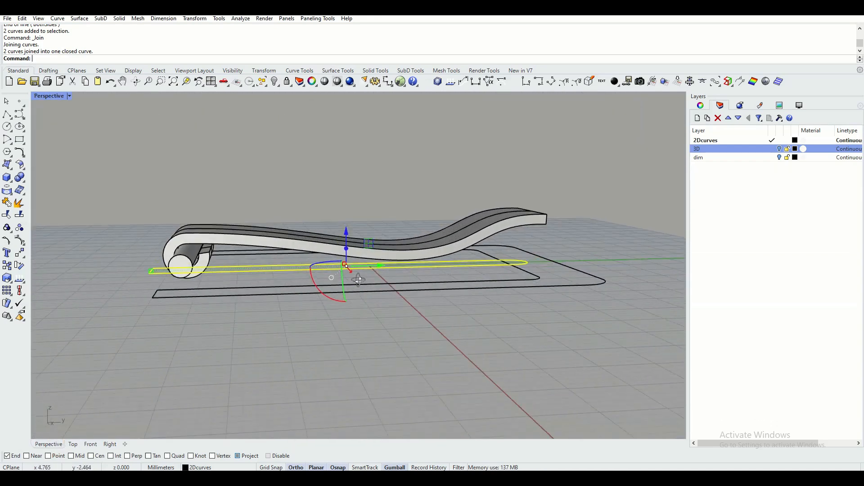
drag(345, 234, 345, 313)
click(212, 370)
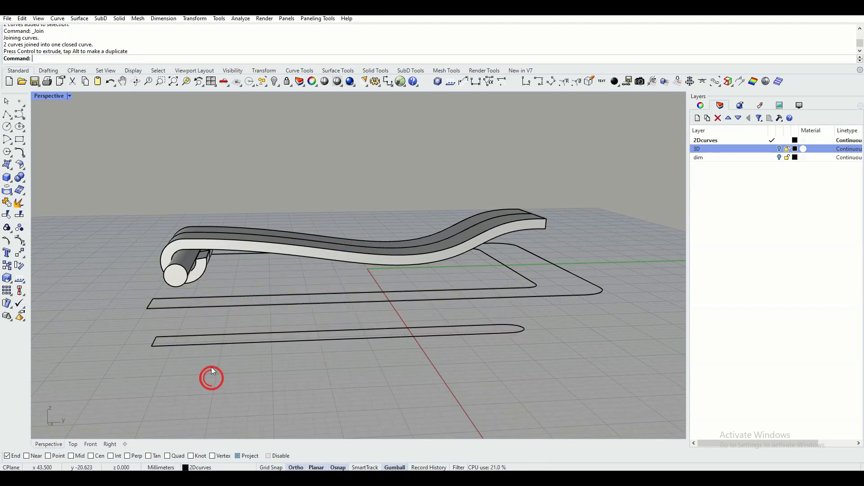
- Extrude the narrow closed outline upward into a solid reaching well above the curved prong, with BothSides=No
mouse_move(285, 361)
right_down()
mouse_move(364, 360)
mouse_move(293, 367)
right_up()
click(238, 358)
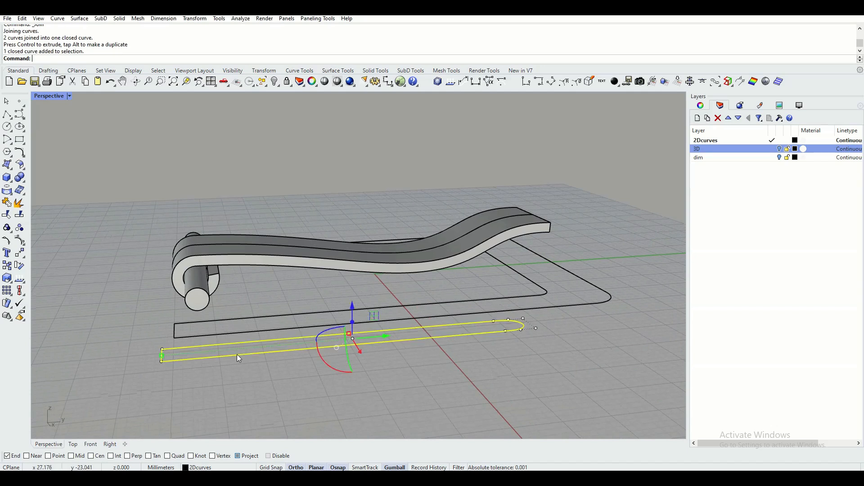
click(11, 181)
click(46, 207)
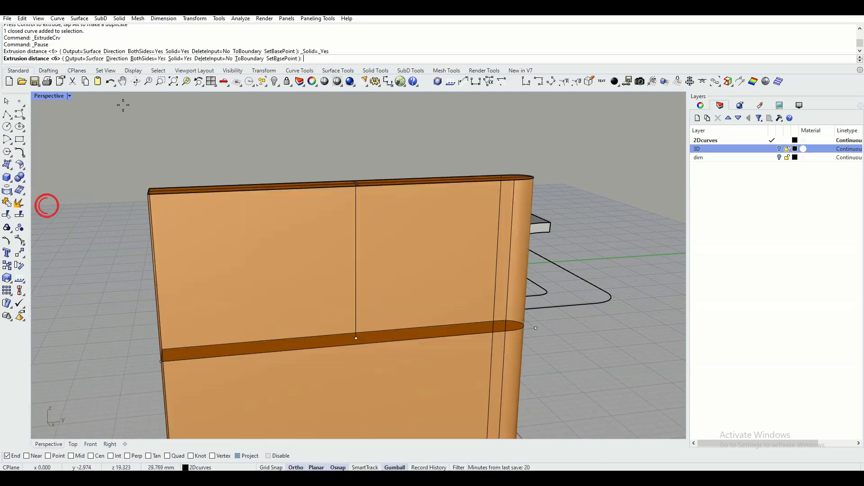
click(143, 58)
click(143, 59)
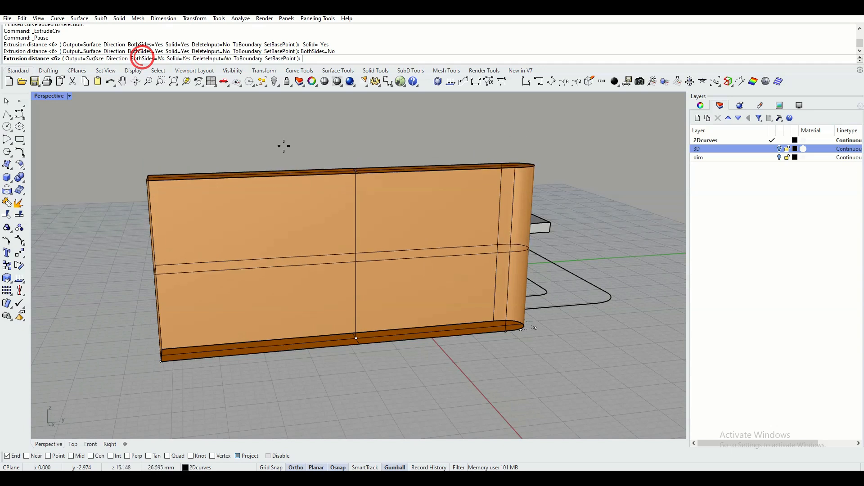
click(293, 115)
click(594, 168)
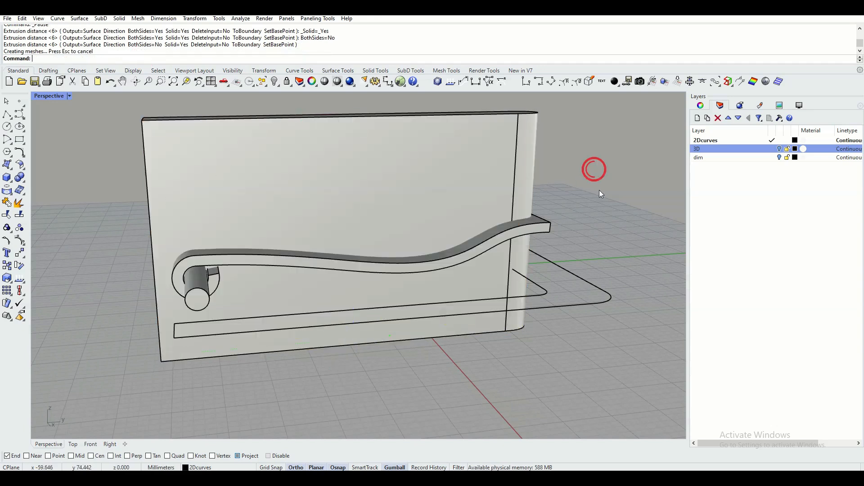
- Try a Boolean Intersection of the curved prong and the tall extrusion with DeleteInput=No, and undo it
right_drag(596, 189, 602, 208)
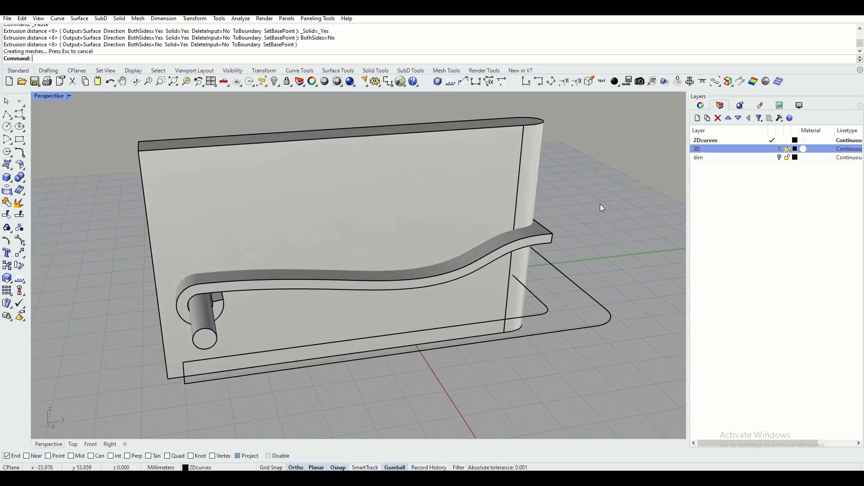
click(543, 231)
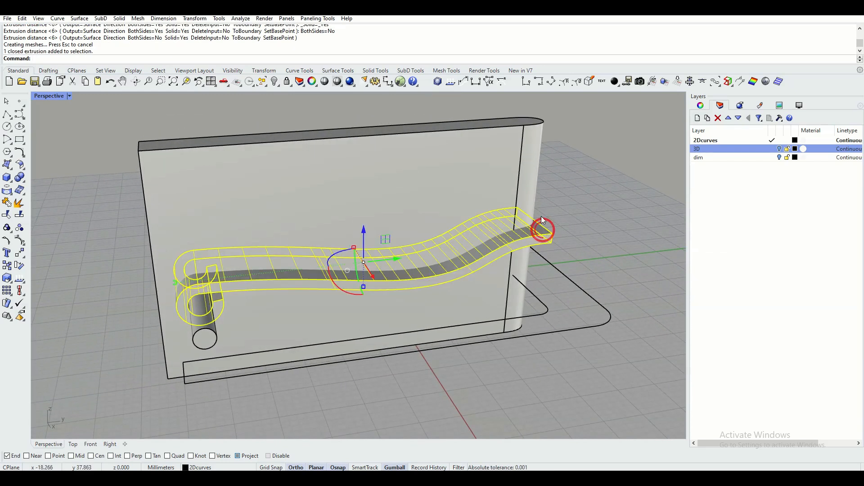
shift+click(531, 159)
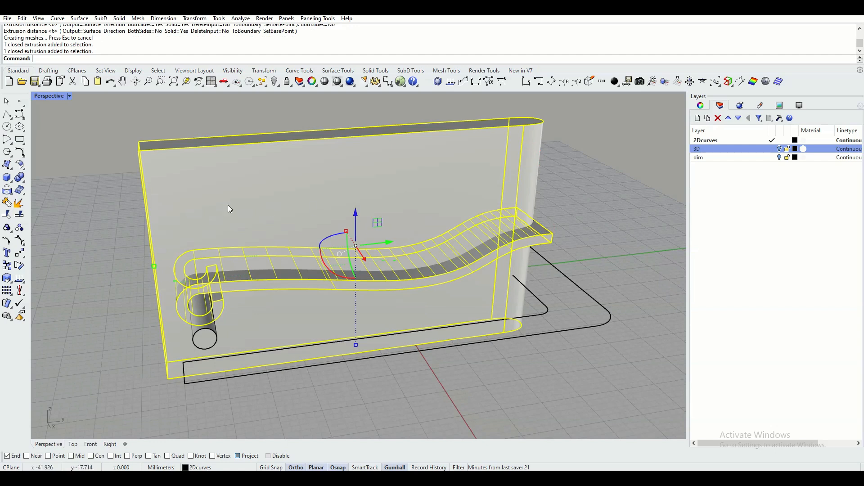
click(20, 179)
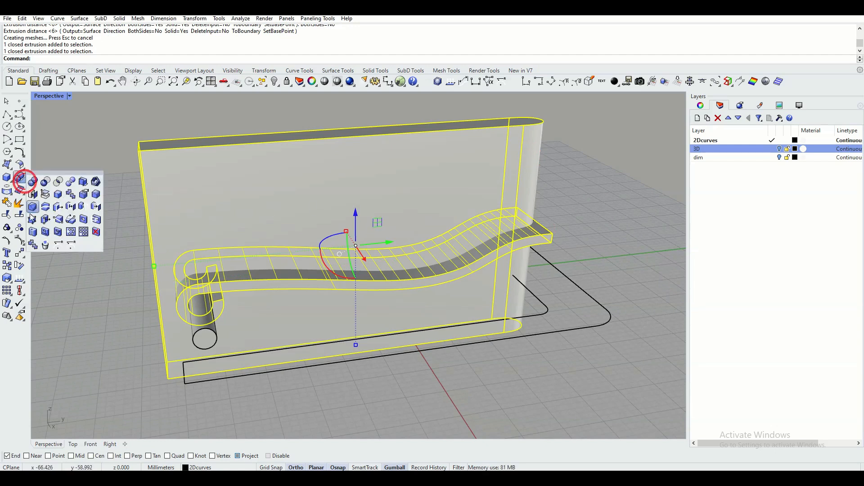
click(58, 181)
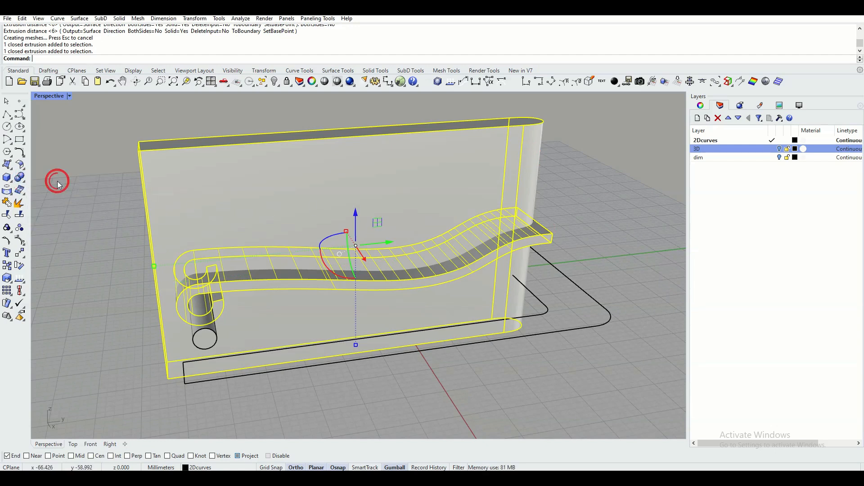
right_click(107, 192)
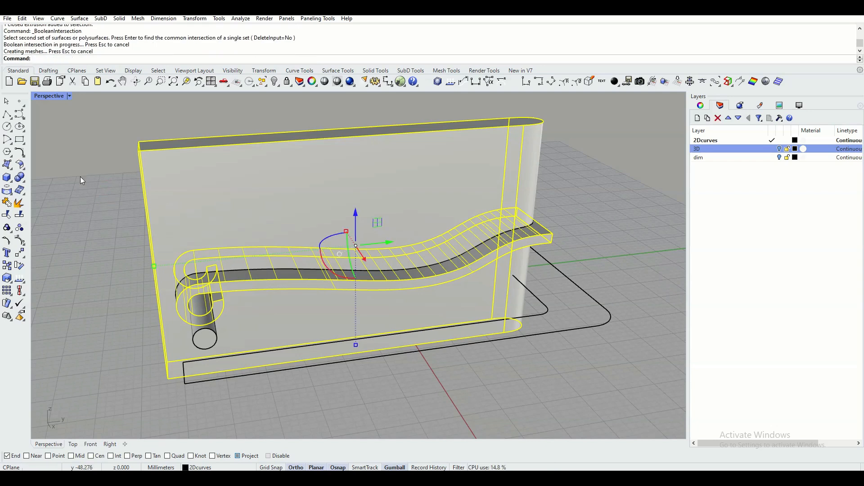
click(111, 82)
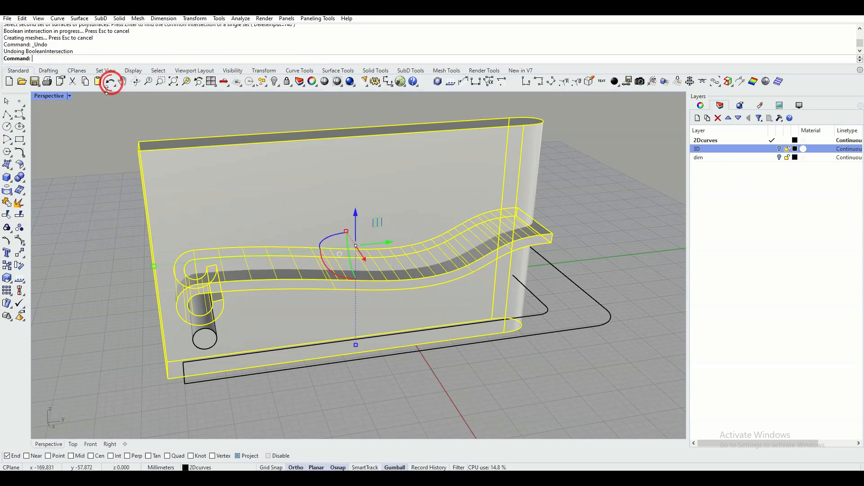
- Intersect the curved prong with the tall extrusion using Boolean Intersection with DeleteInput=Yes
right_click(82, 161)
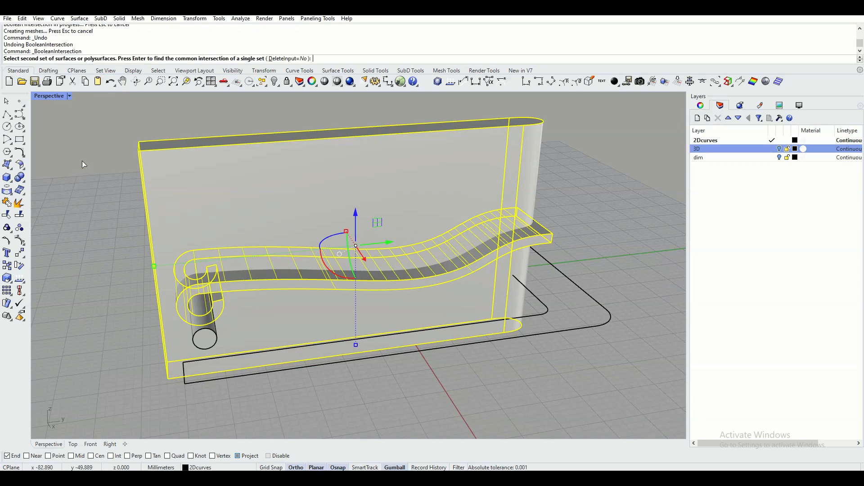
click(299, 61)
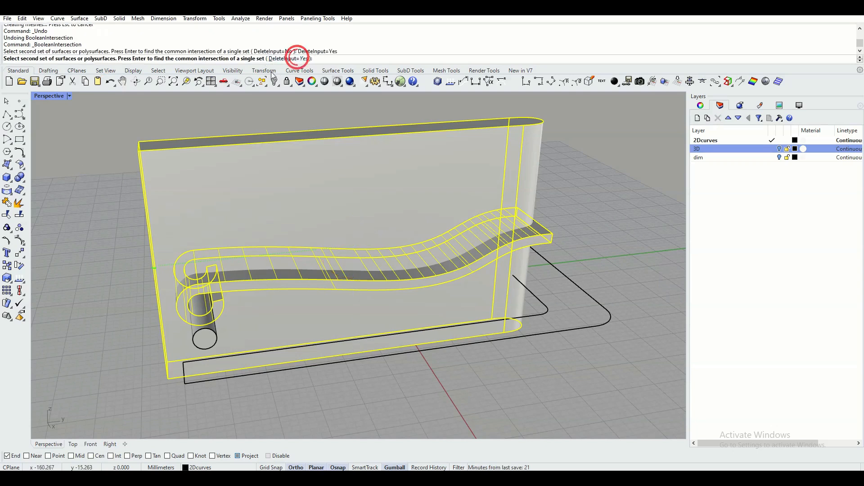
right_click(151, 113)
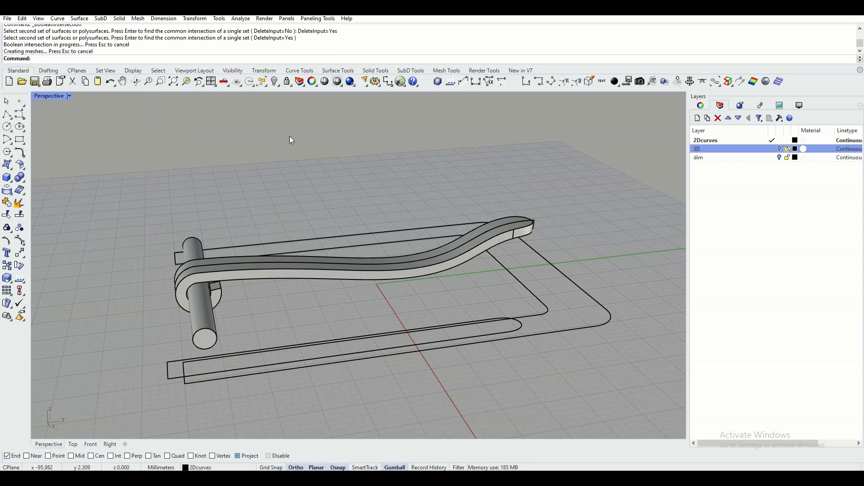
- Make the 3D layer visible and inspect how the prong's tip sits over the buckle frame
right_drag(413, 189, 432, 173)
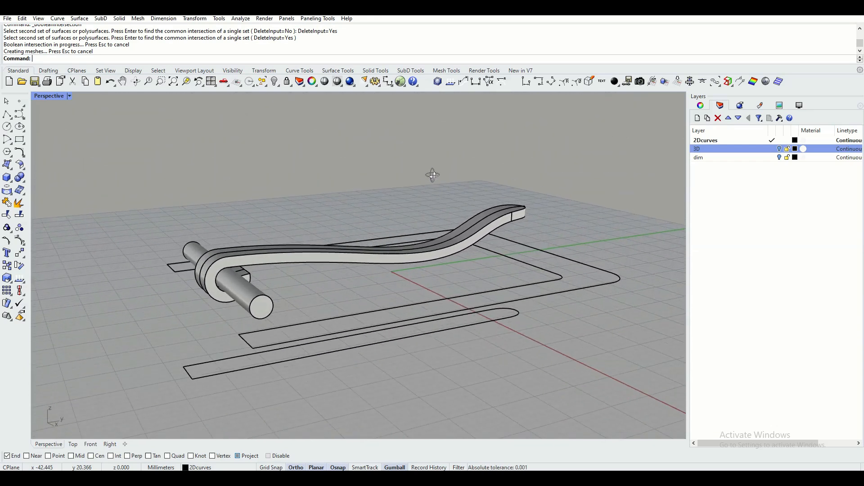
click(779, 149)
right_drag(438, 154, 408, 161)
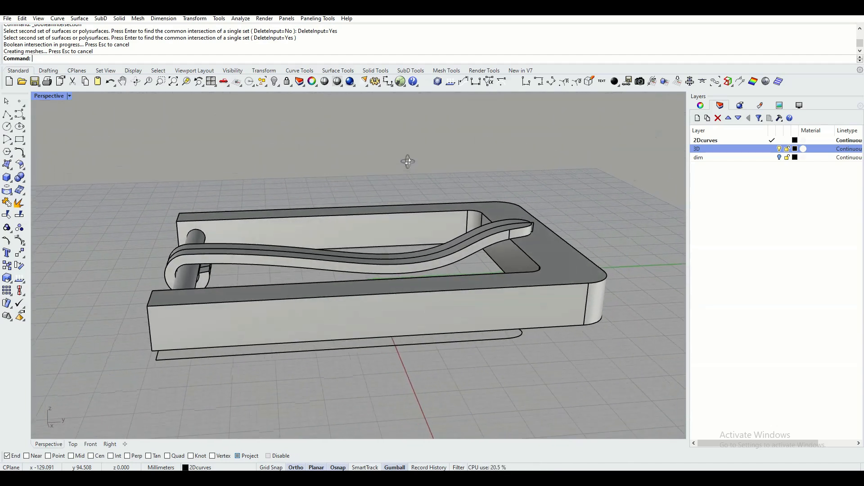
scroll(538, 231, up, 2)
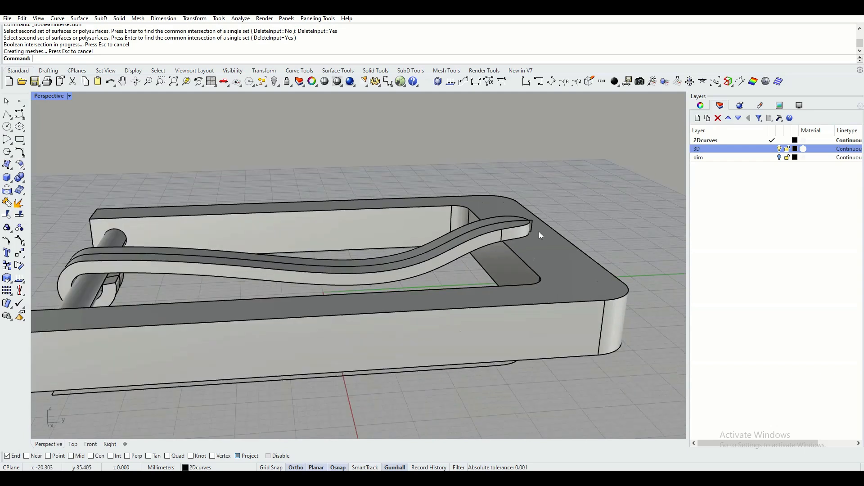
scroll(517, 229, down, 4)
right_drag(388, 232, 396, 252)
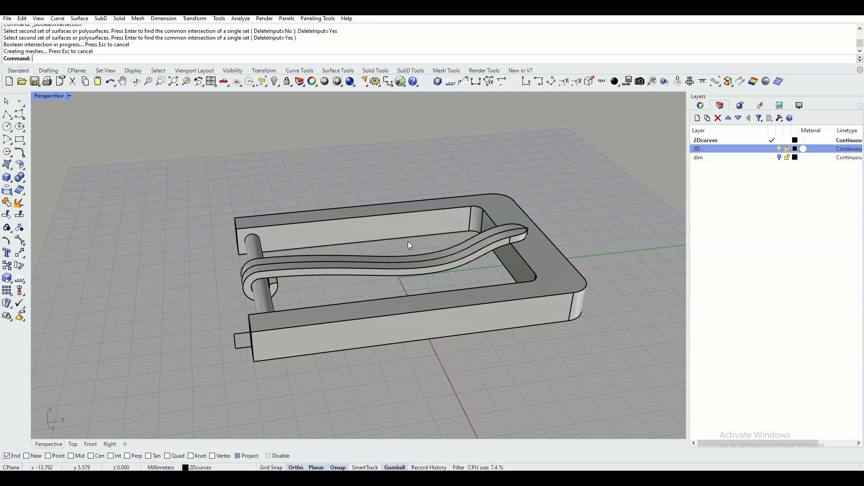
- In the Right view, rotate the prong about 1.5 degrees downward around the pin's center, using only the Cen snap and Ortho off
drag(374, 278, 362, 282)
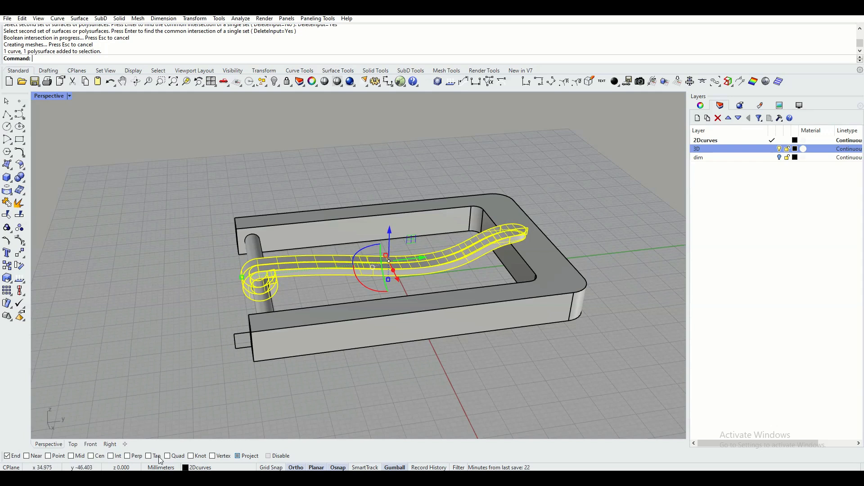
click(111, 445)
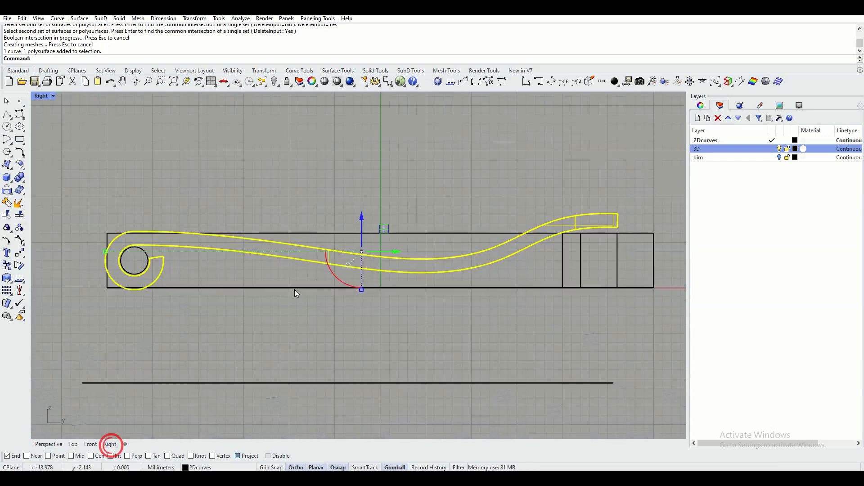
right_drag(468, 194, 419, 191)
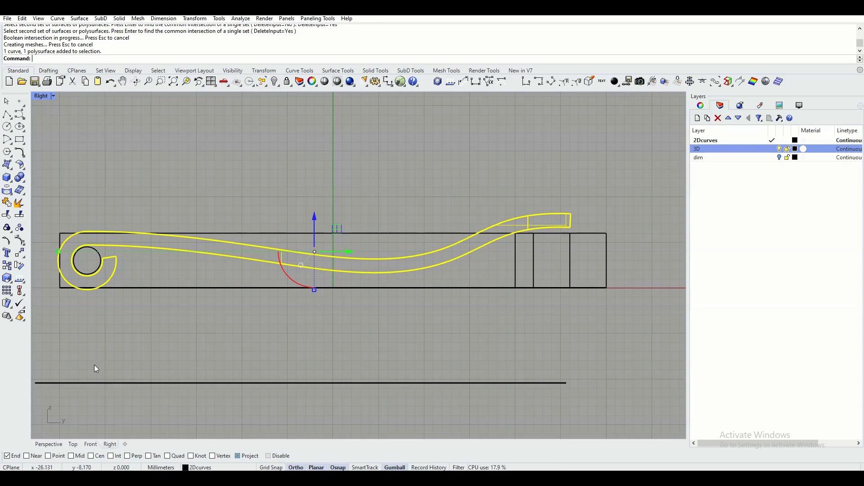
click(14, 457)
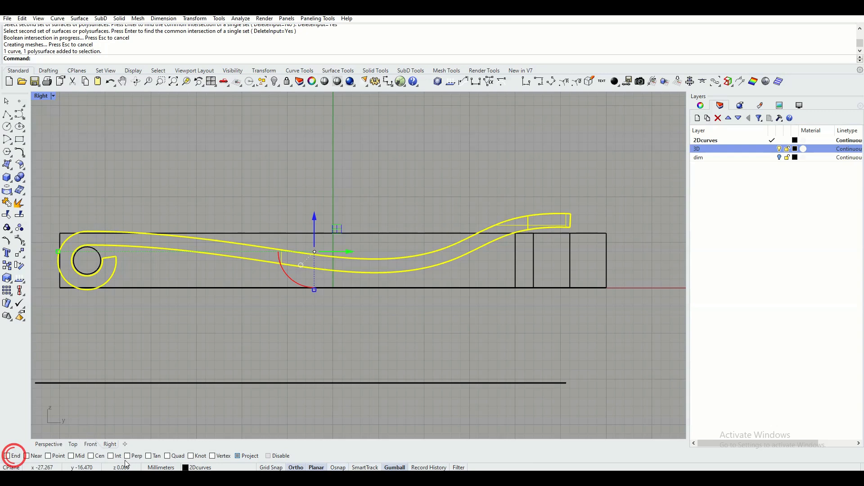
click(99, 456)
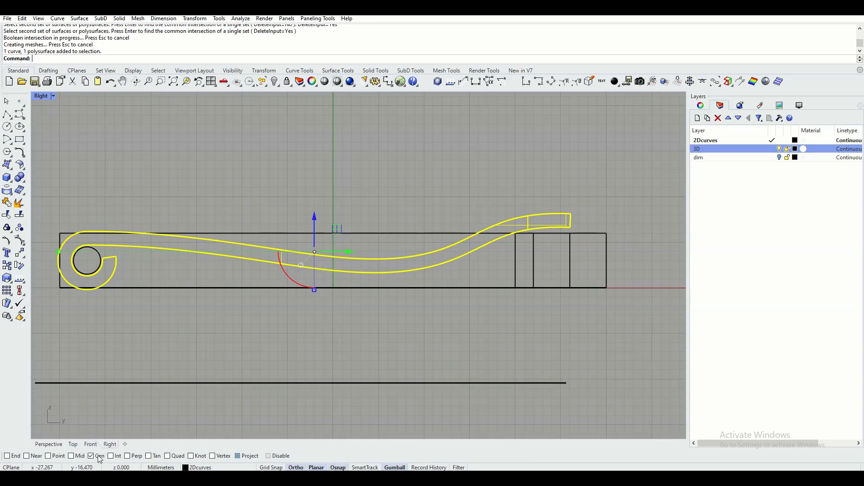
click(302, 468)
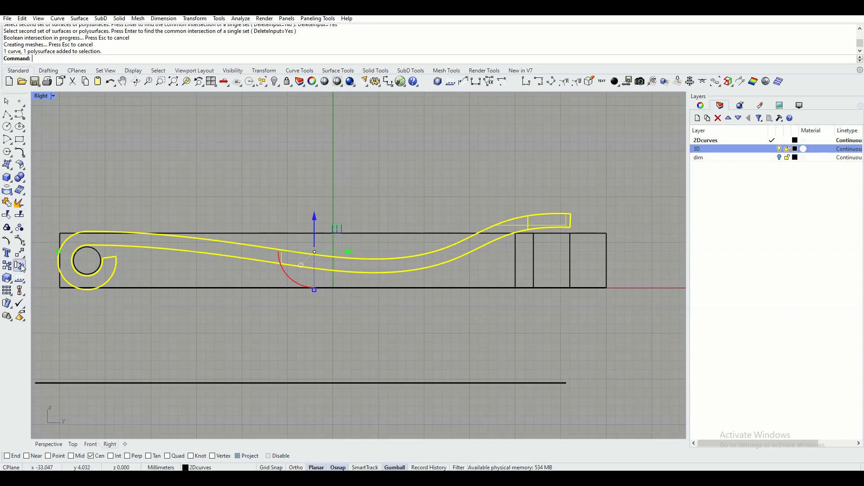
click(20, 266)
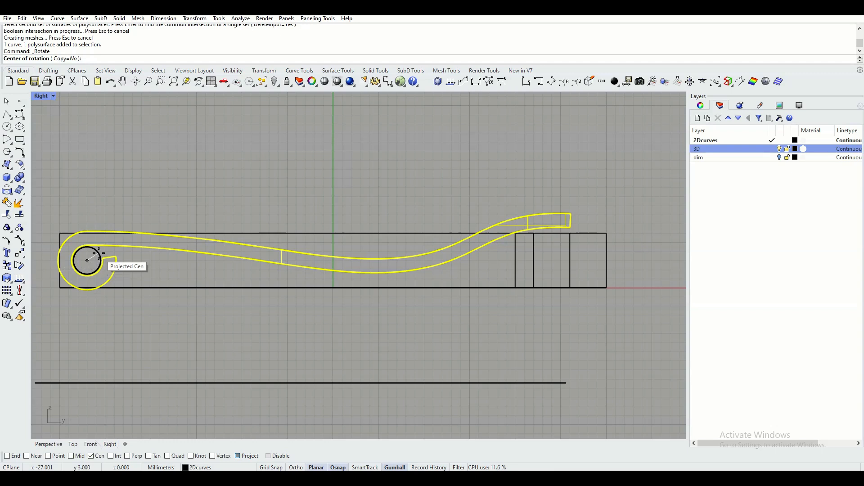
click(98, 254)
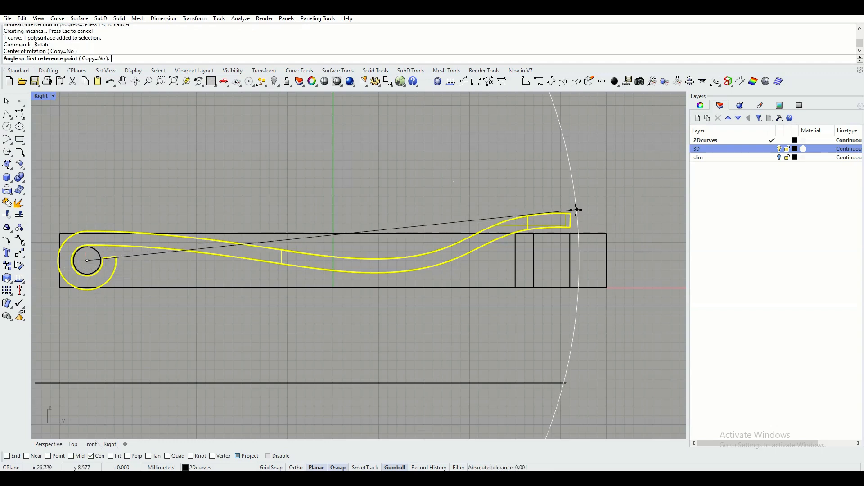
click(590, 210)
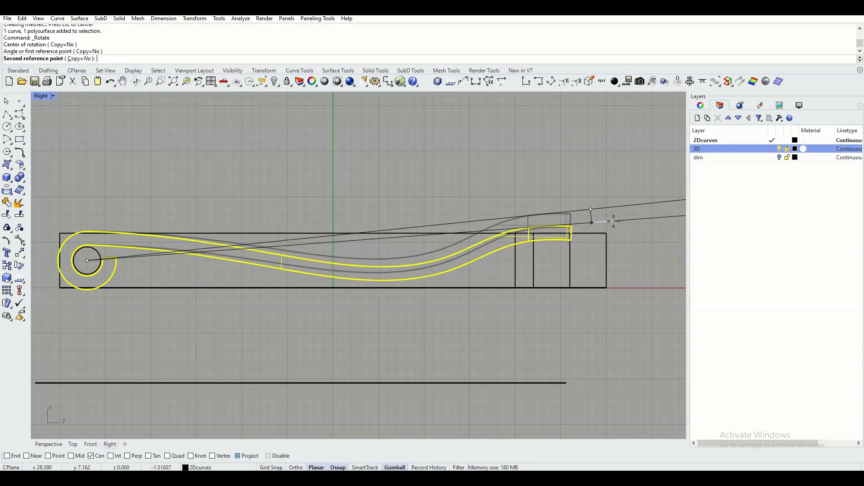
click(613, 222)
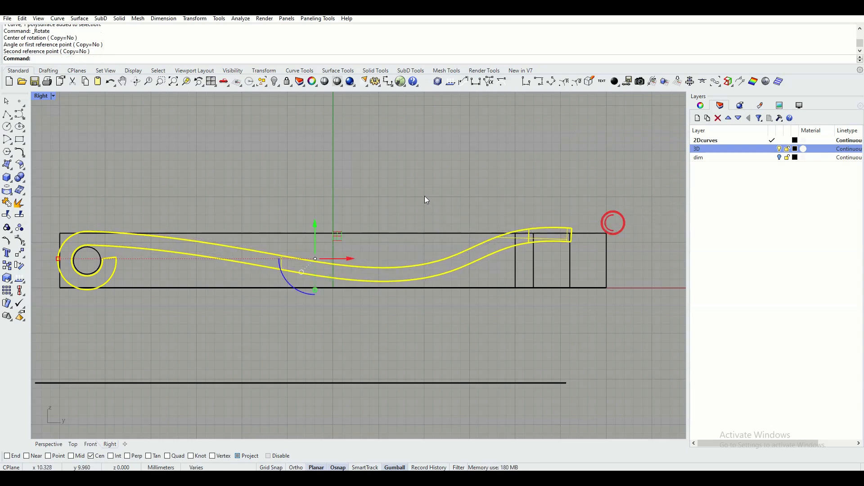
click(49, 445)
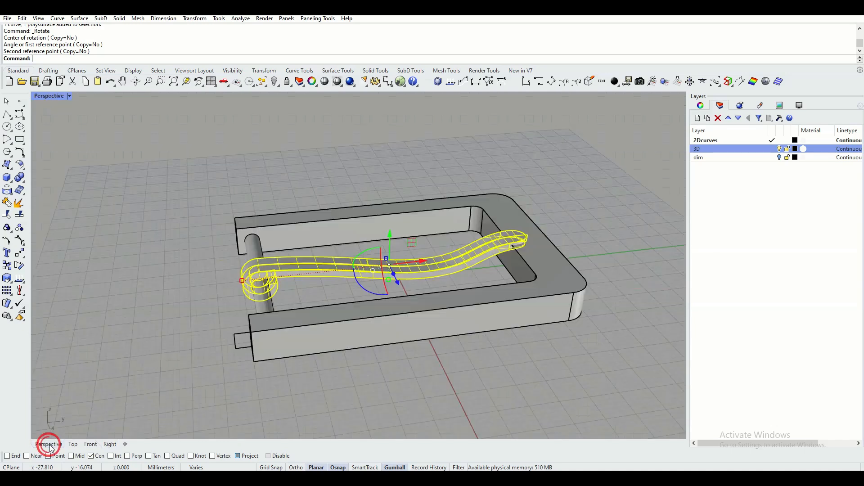
click(388, 160)
- Move the curved prong onto the 3D layer and make that layer current
right_drag(388, 161, 407, 178)
right_drag(349, 238, 431, 259)
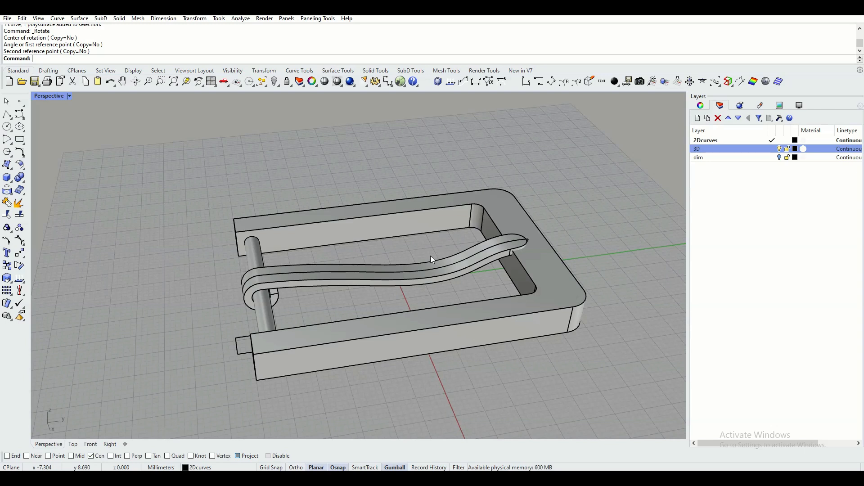
click(484, 247)
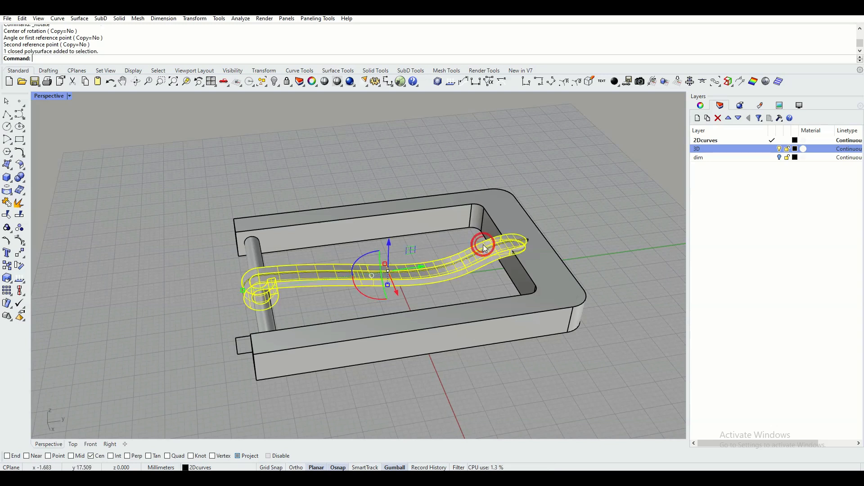
right_click(709, 152)
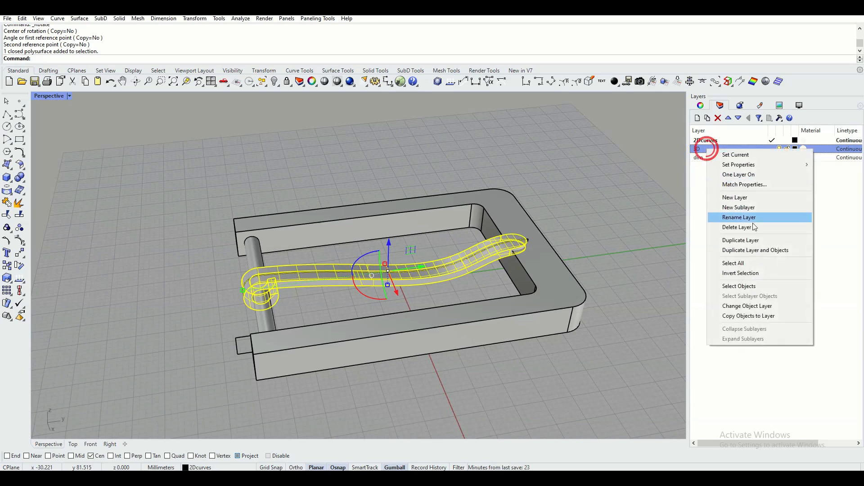
click(774, 306)
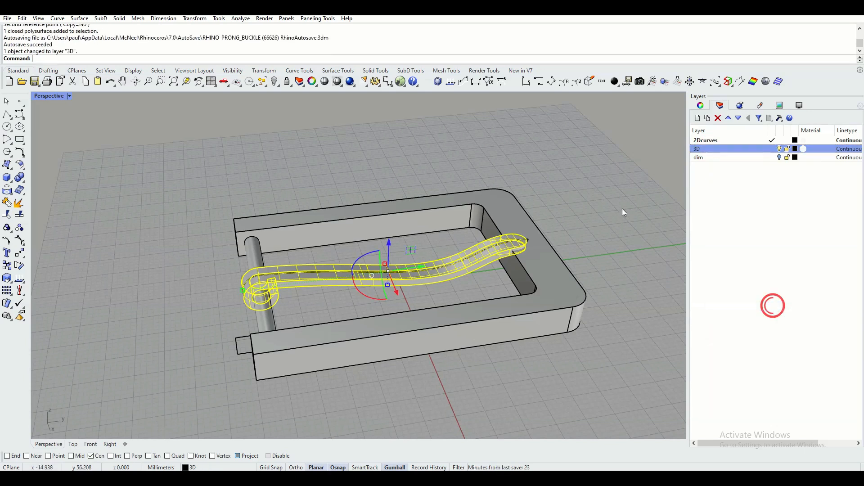
click(772, 149)
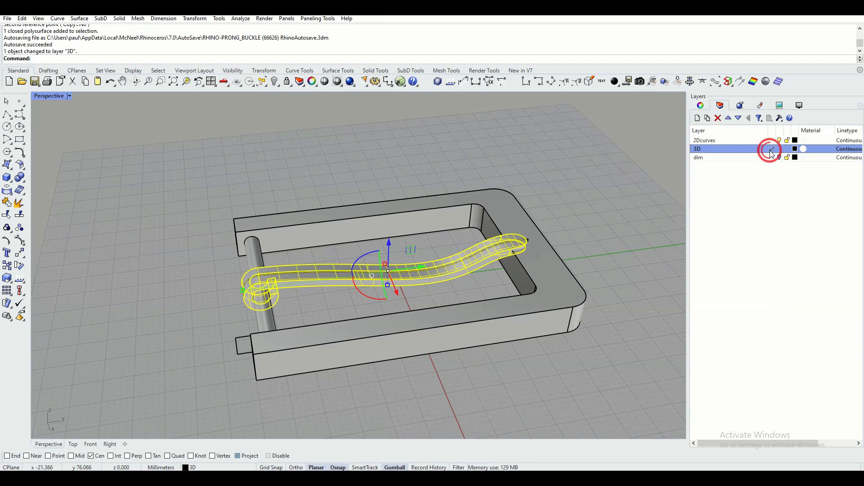
- Check which objects remain on the 2Dcurves layer by toggling its visibility, and move the cylindrical pin onto the 3D layer
click(779, 140)
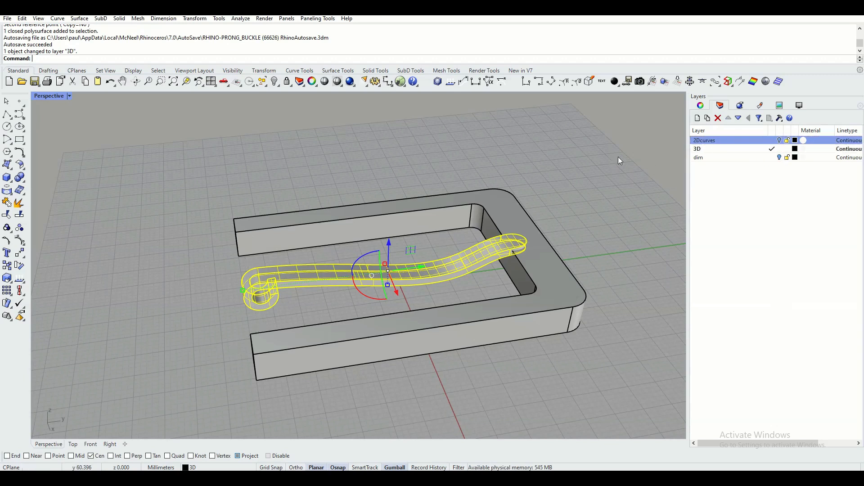
click(779, 140)
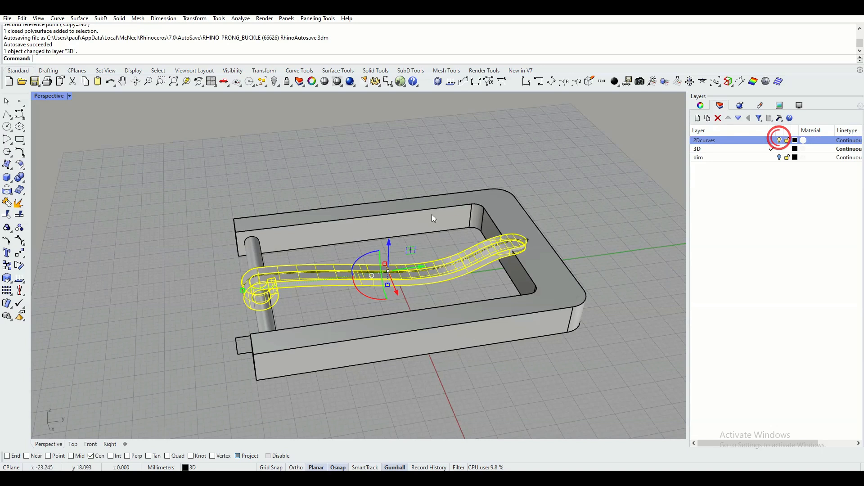
click(259, 257)
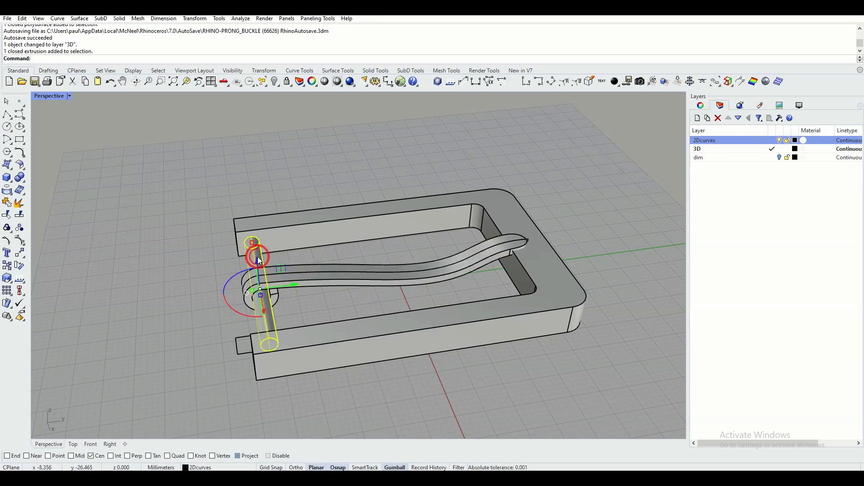
right_click(704, 150)
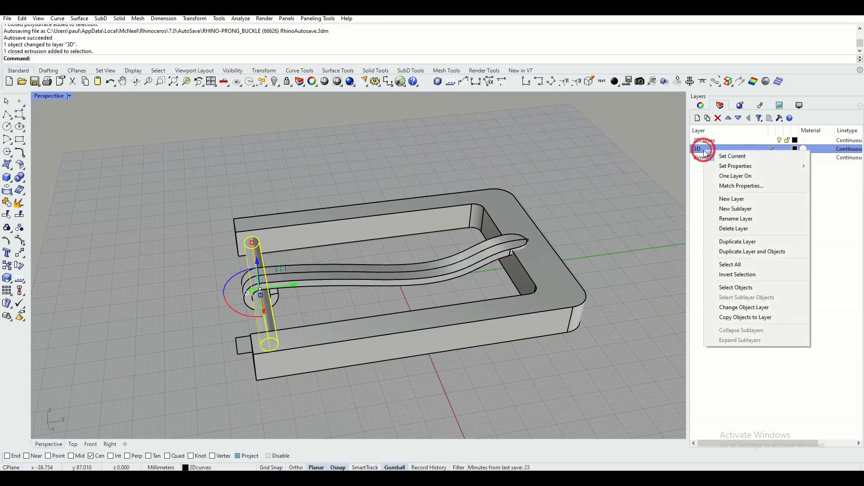
click(776, 307)
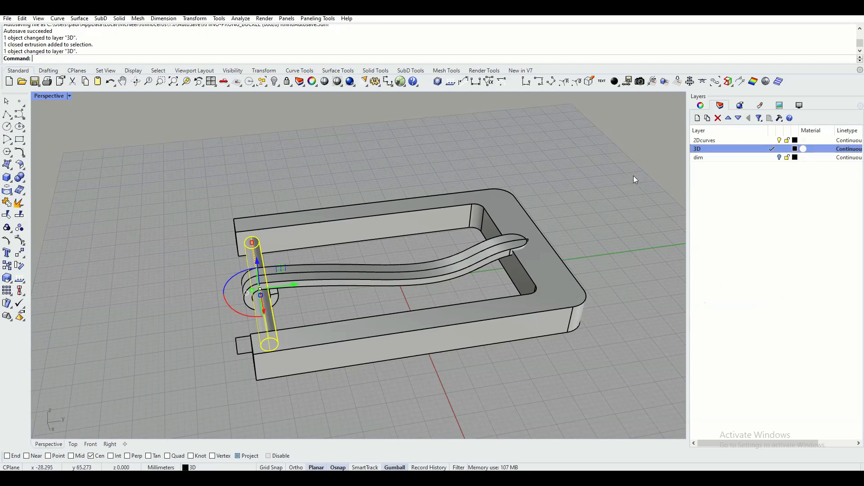
- Hide the 2Dcurves layer and inspect the buckle's frame, pin and prong in the Perspective view
click(780, 142)
click(779, 140)
click(599, 143)
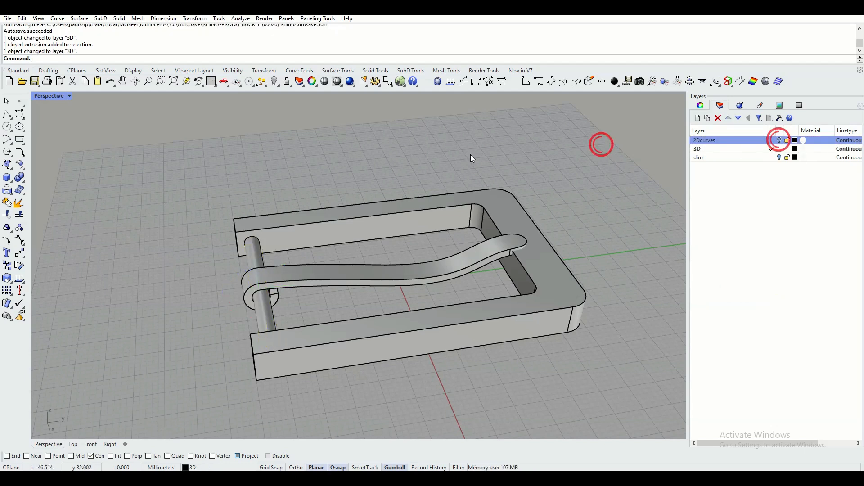
mouse_move(411, 146)
right_down()
mouse_move(489, 153)
mouse_move(410, 145)
mouse_move(420, 154)
mouse_move(415, 144)
right_up()
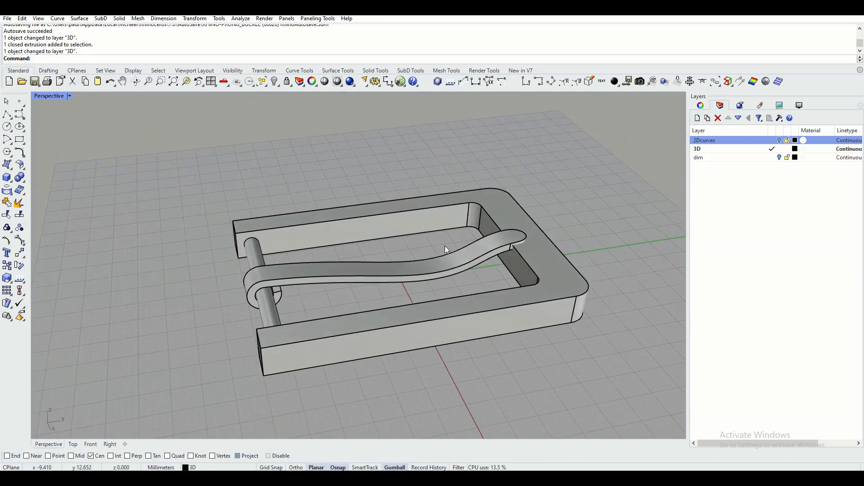
mouse_move(444, 245)
right_down()
mouse_move(420, 203)
mouse_move(439, 228)
right_up()
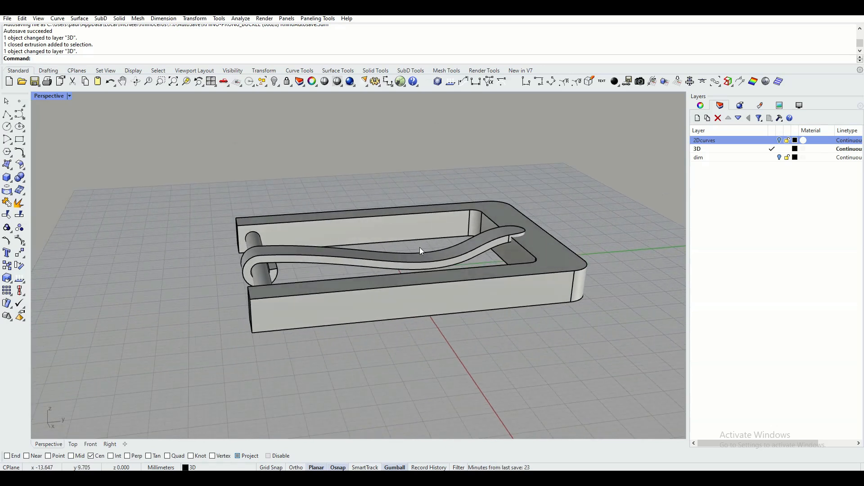
- Show the buckle in the Right view and make the 2Dcurves layer visible and current
click(114, 444)
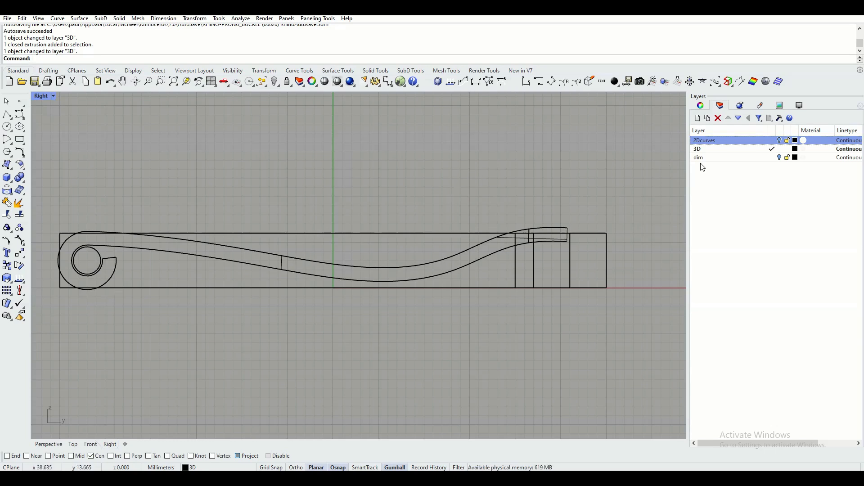
click(779, 141)
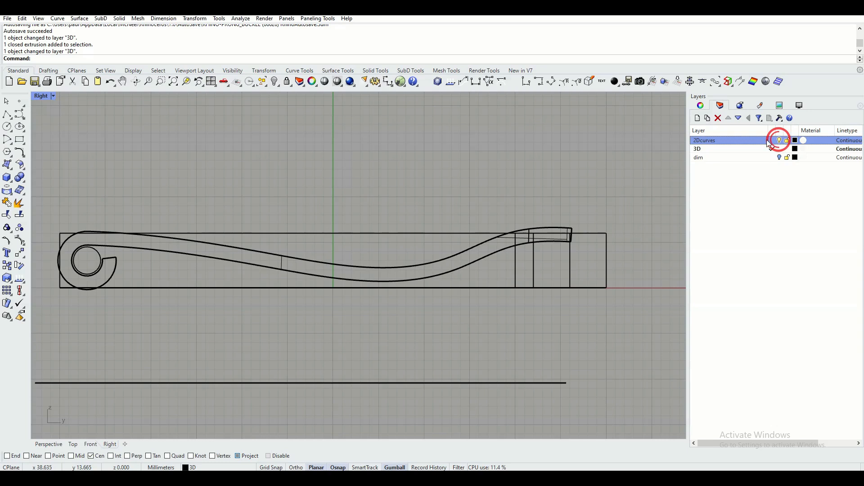
click(771, 141)
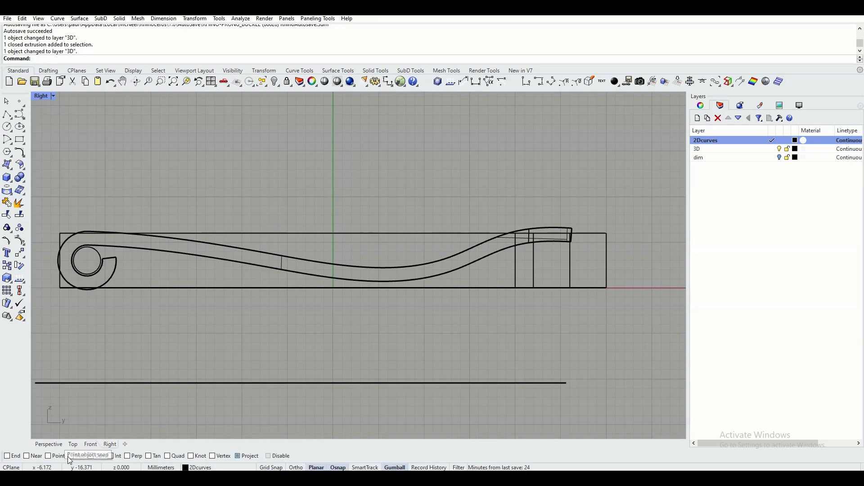
- Draw a horizontal line between the midpoints of the frame's two end edges, using only the Mid snap and Ortho on
click(93, 456)
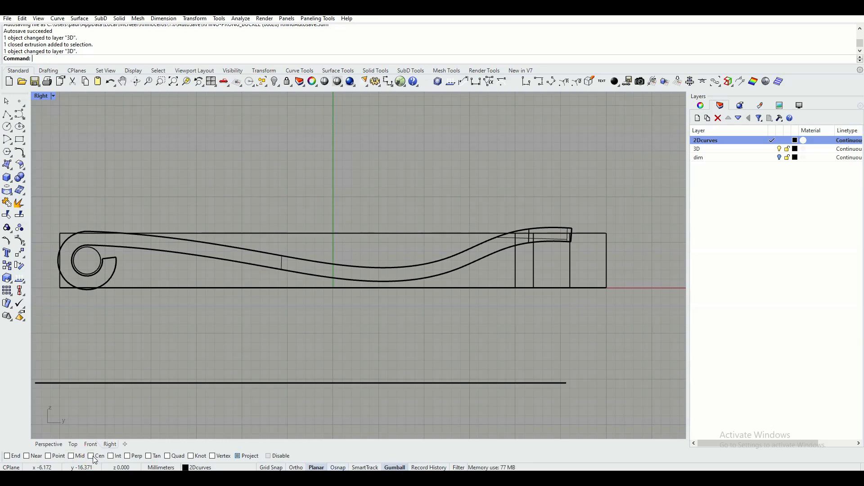
click(71, 456)
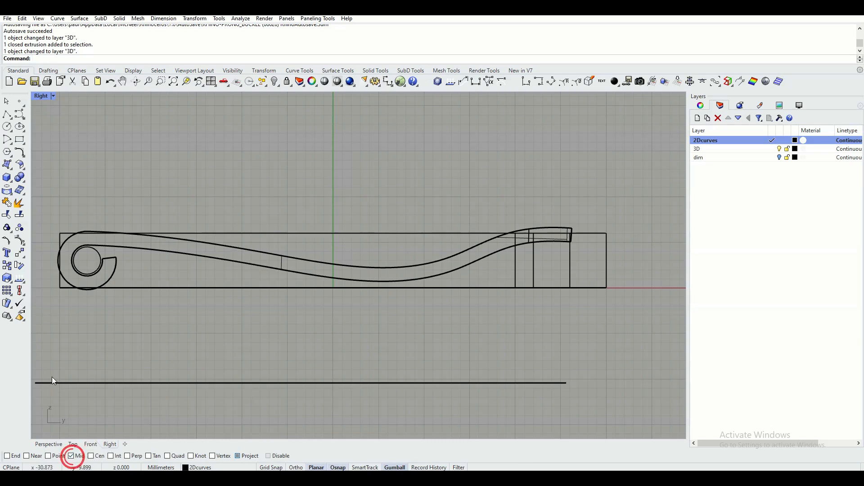
click(10, 119)
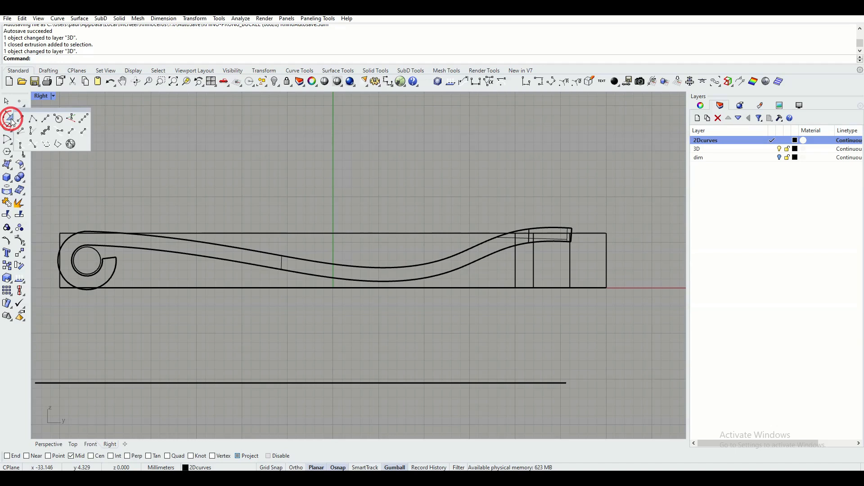
click(21, 119)
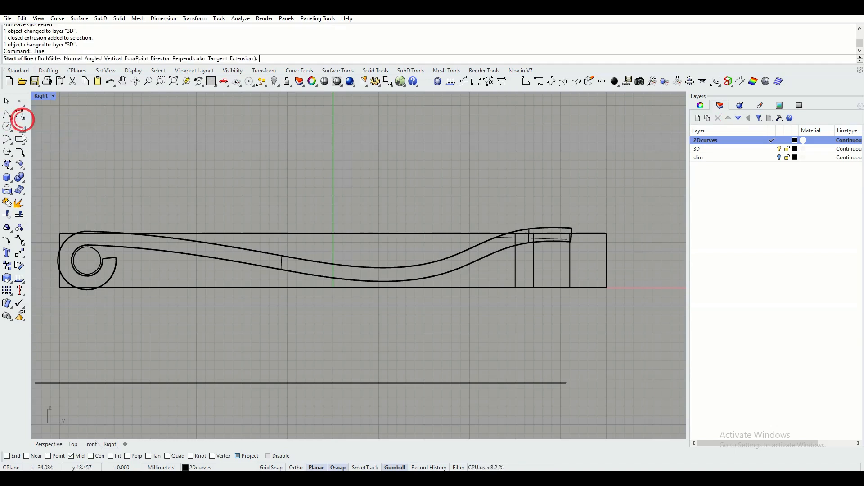
click(60, 260)
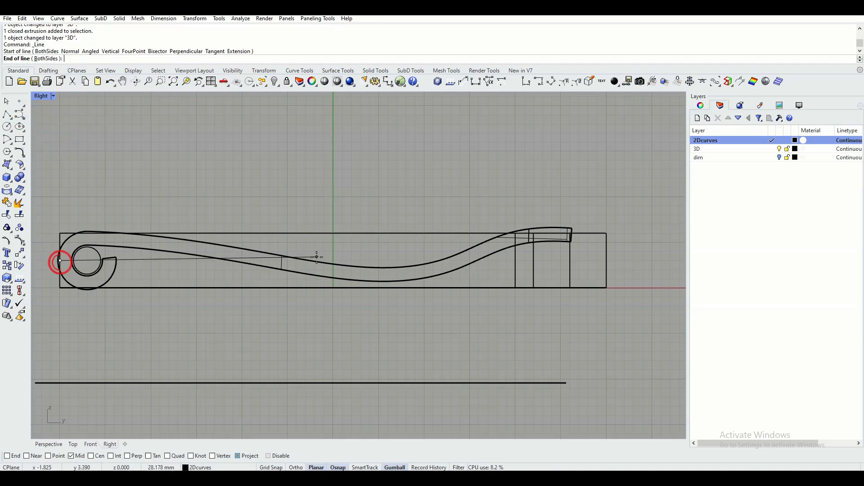
click(296, 467)
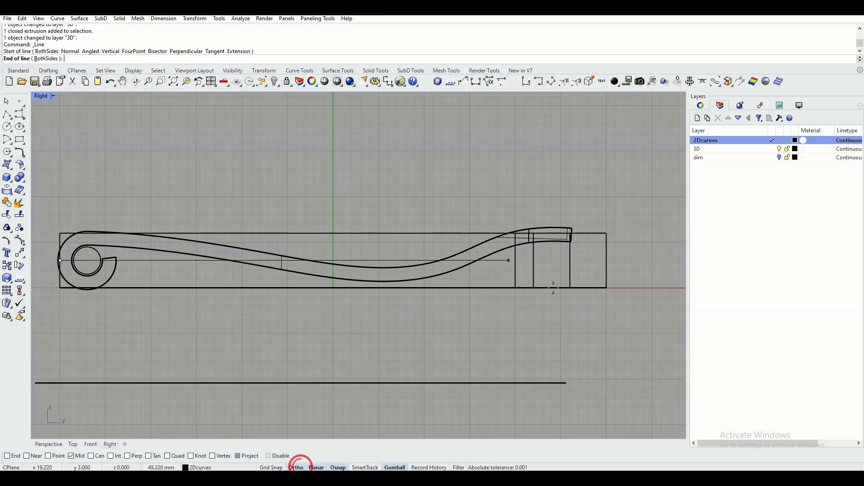
click(605, 259)
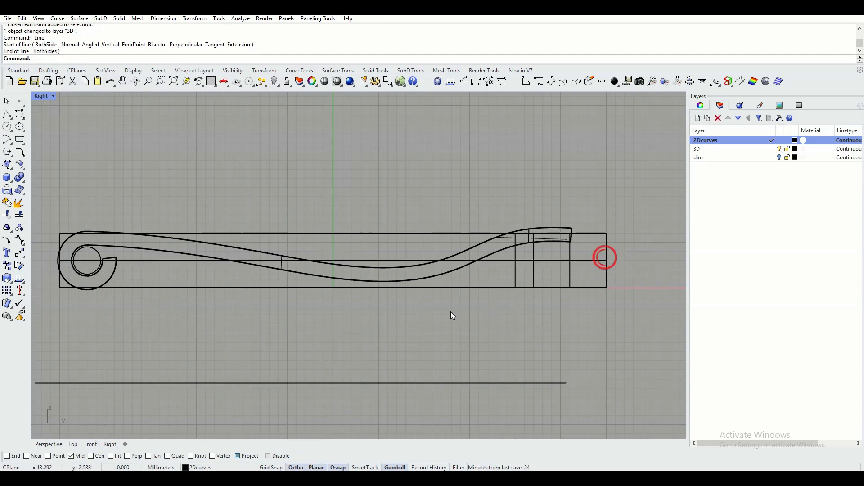
click(171, 260)
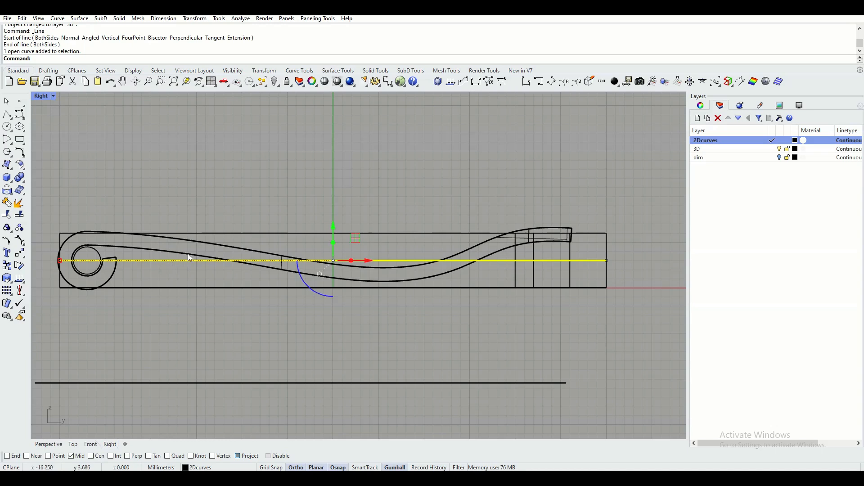
click(261, 190)
- Draw a vertical line from the horizontal line's midpoint up to just above the frame's top edge, using Grid Snap only for its endpoint
right_click(301, 188)
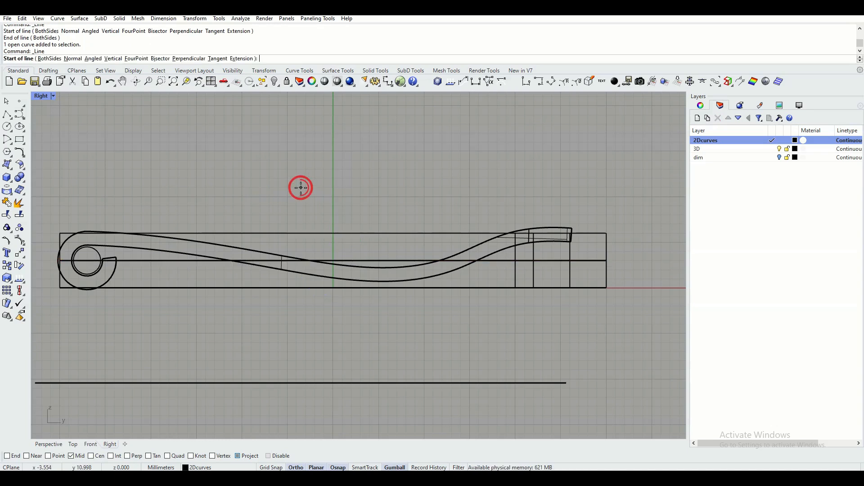
click(334, 260)
scroll(332, 220, up, 1)
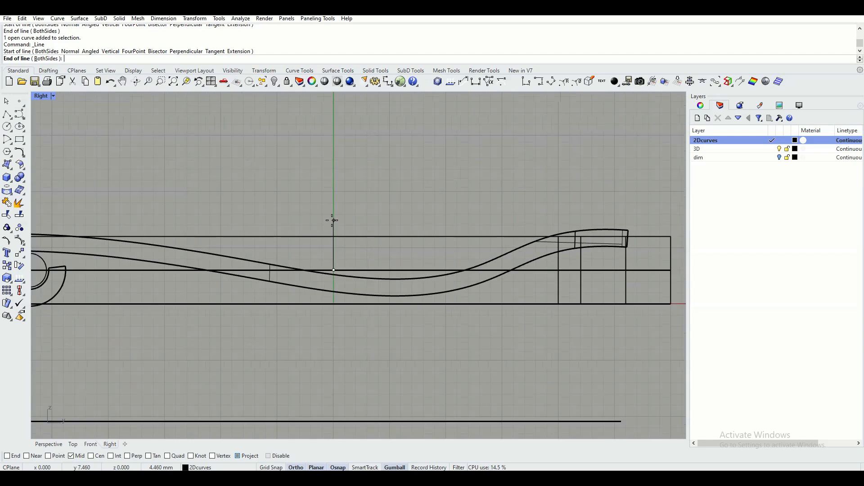
scroll(333, 221, down, 1)
right_drag(332, 218, 350, 200)
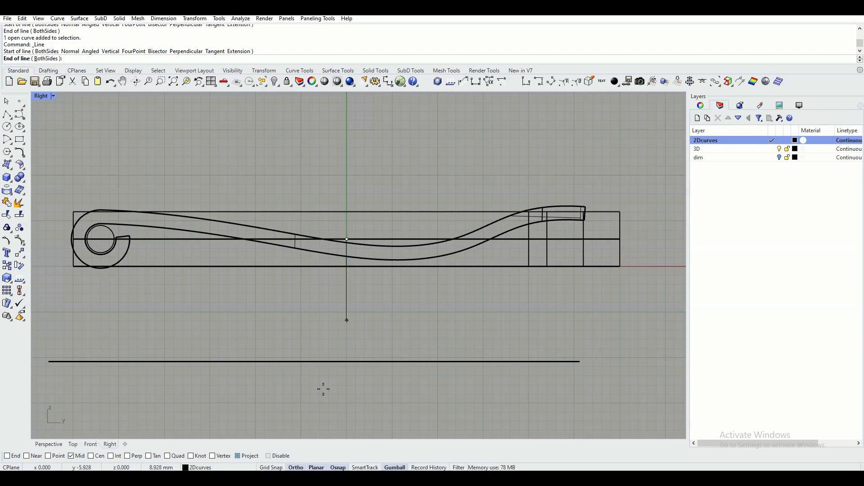
click(274, 468)
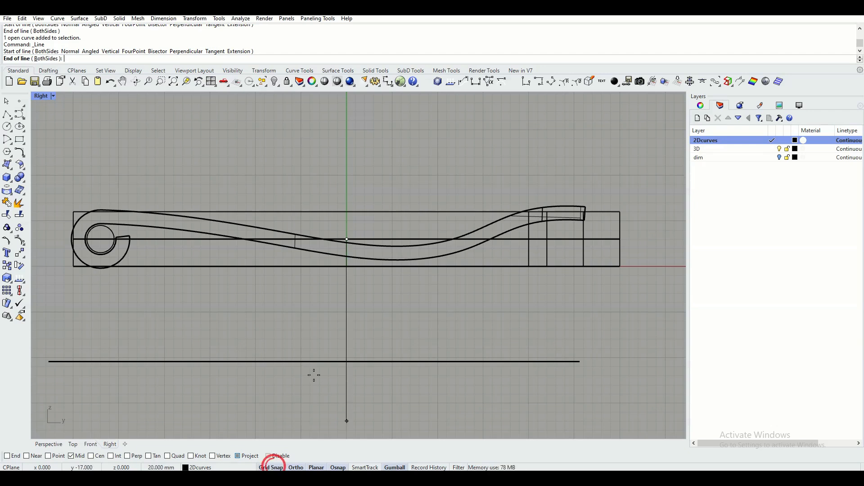
click(347, 204)
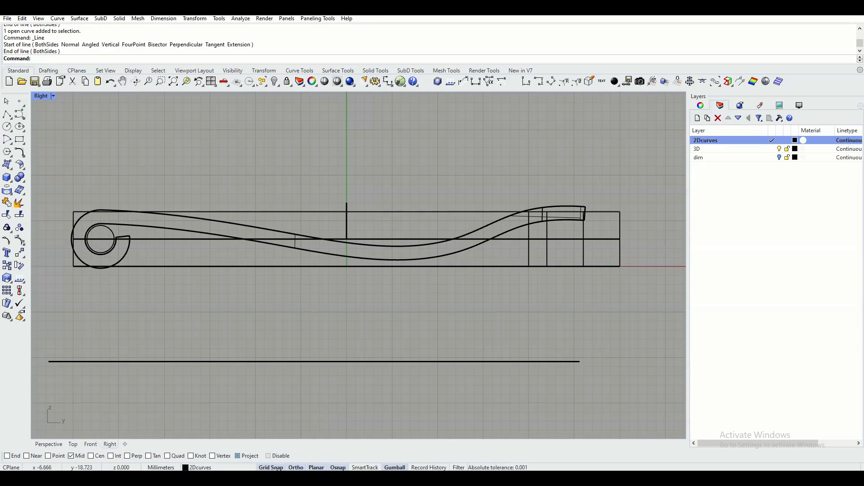
click(271, 467)
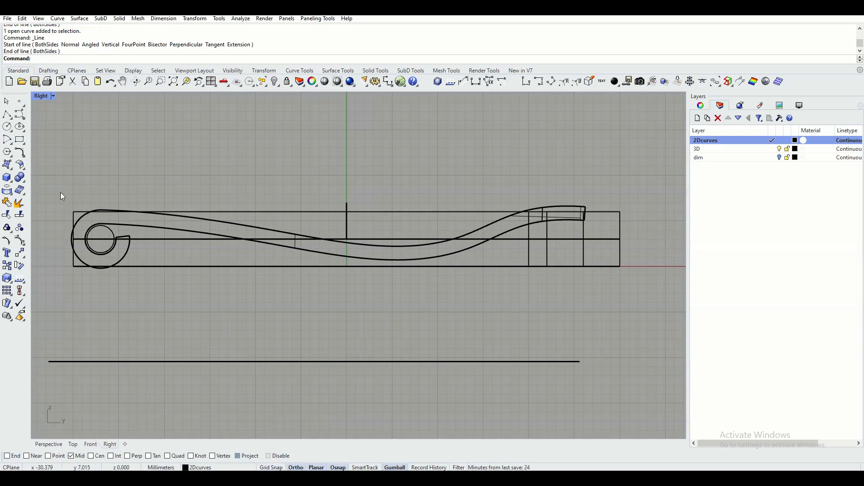
- Draw an arc between the horizontal line's two ends, passing through the vertical line's upper end, using only the End snap
click(9, 141)
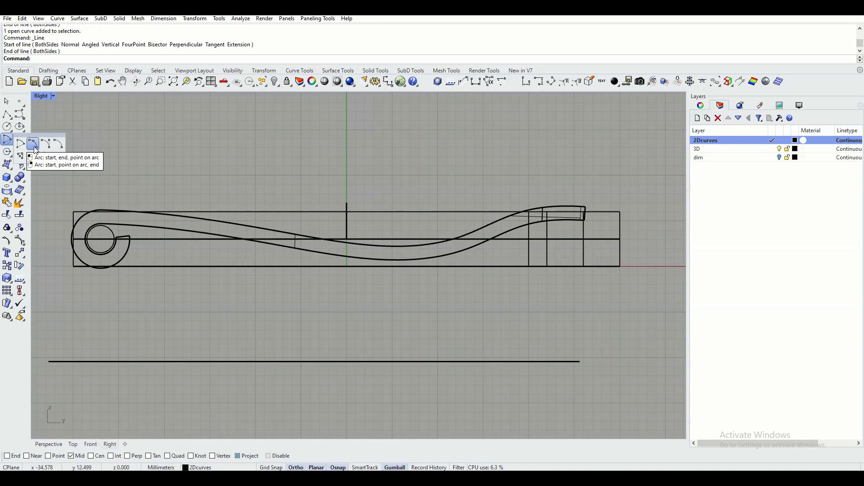
click(9, 456)
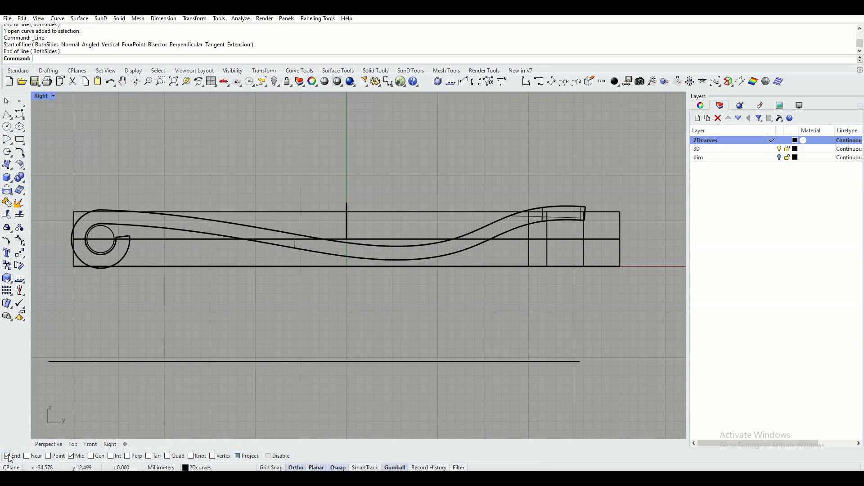
click(72, 457)
click(13, 143)
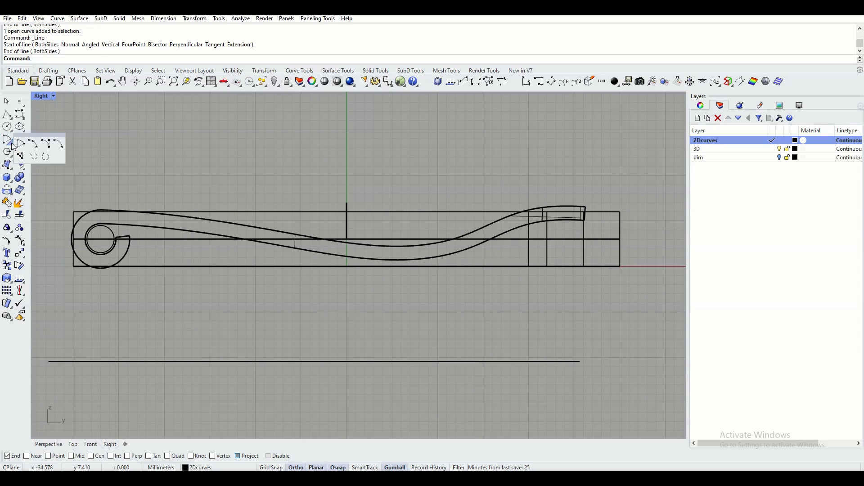
click(33, 144)
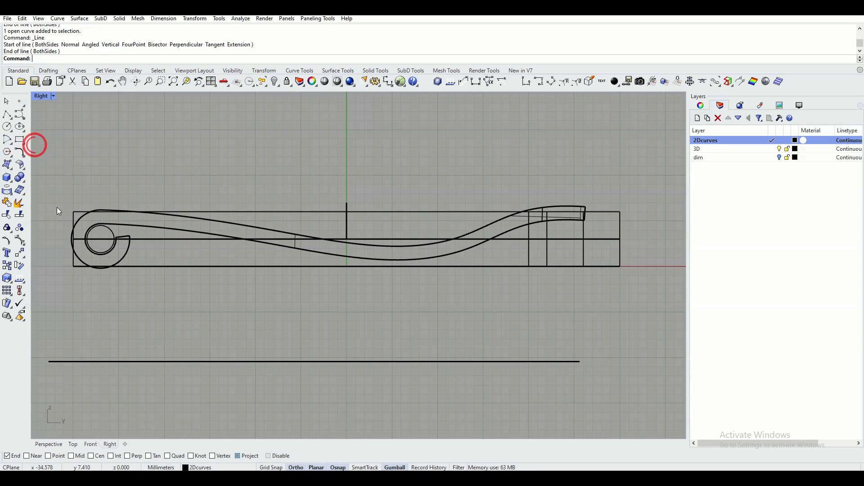
click(73, 239)
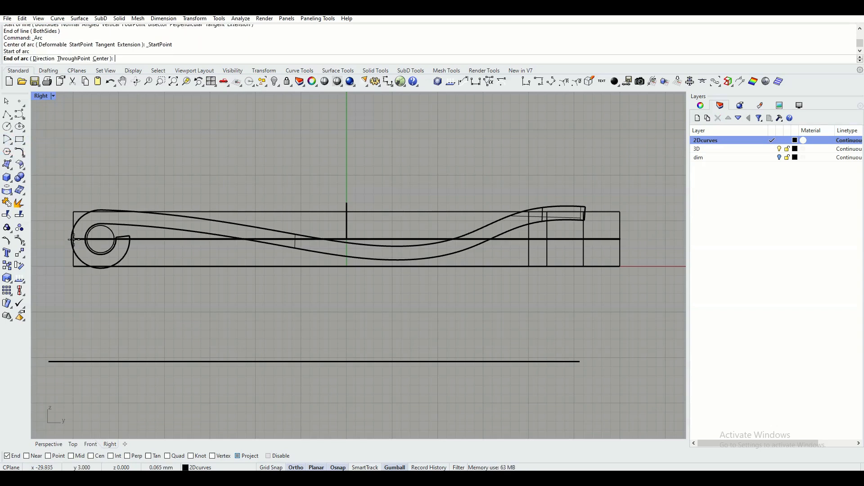
click(621, 237)
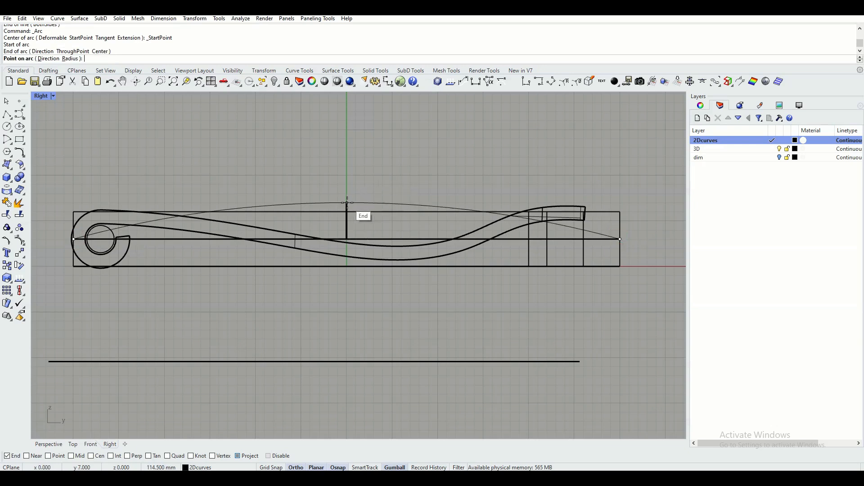
click(347, 203)
click(273, 169)
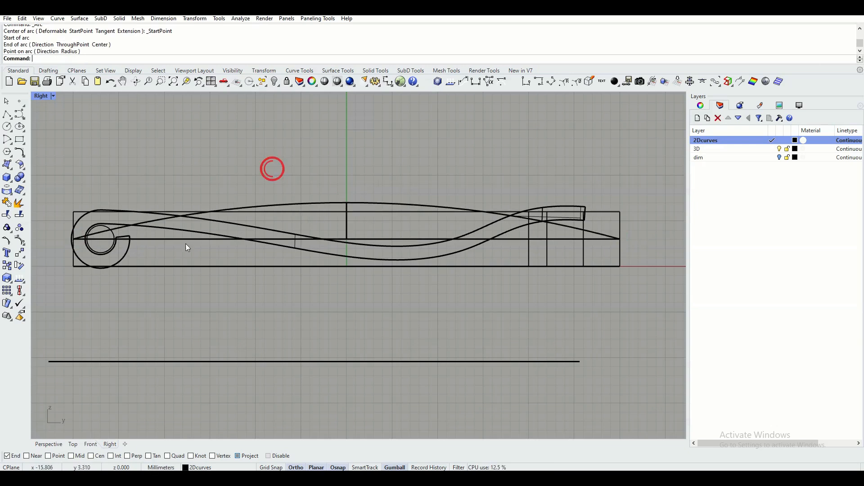
click(150, 238)
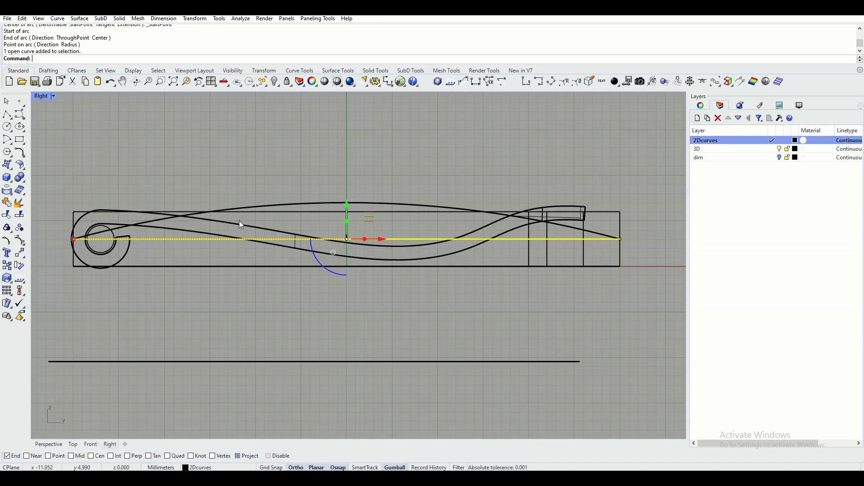
click(257, 206)
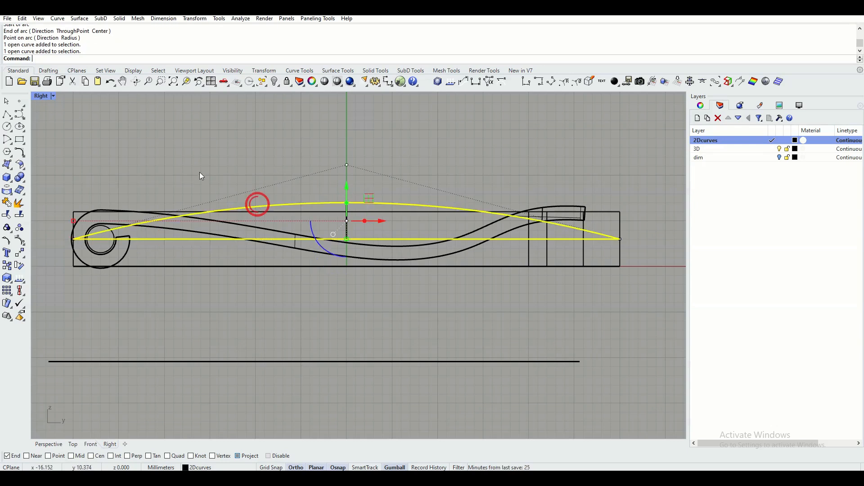
click(198, 157)
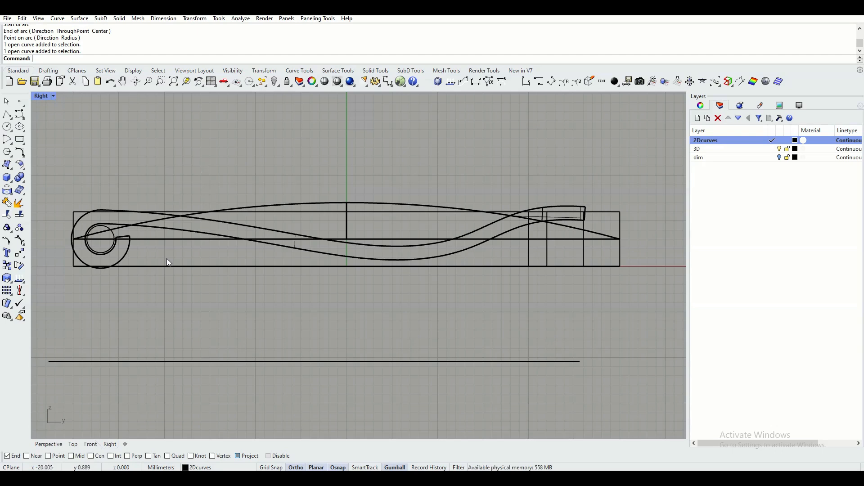
- Show the buckle in the Perspective view, looking at the pin side of the frame from above
click(49, 444)
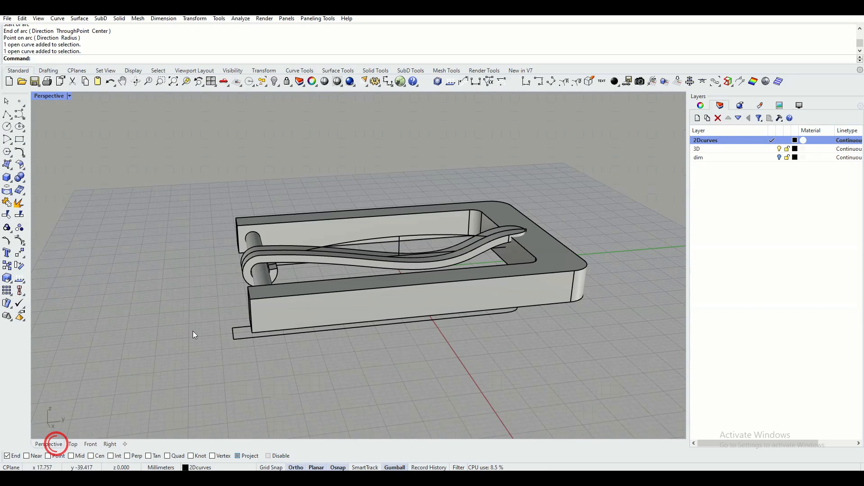
right_drag(193, 331, 220, 334)
scroll(282, 284, up, 2)
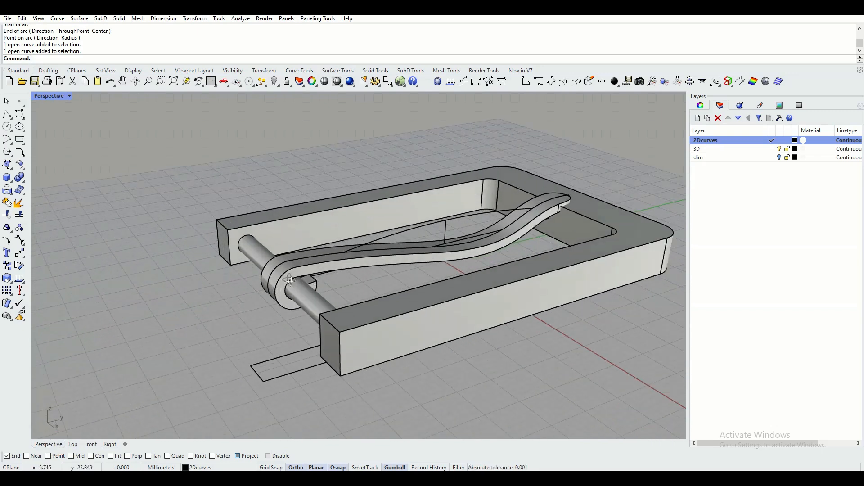
right_drag(293, 279, 280, 275)
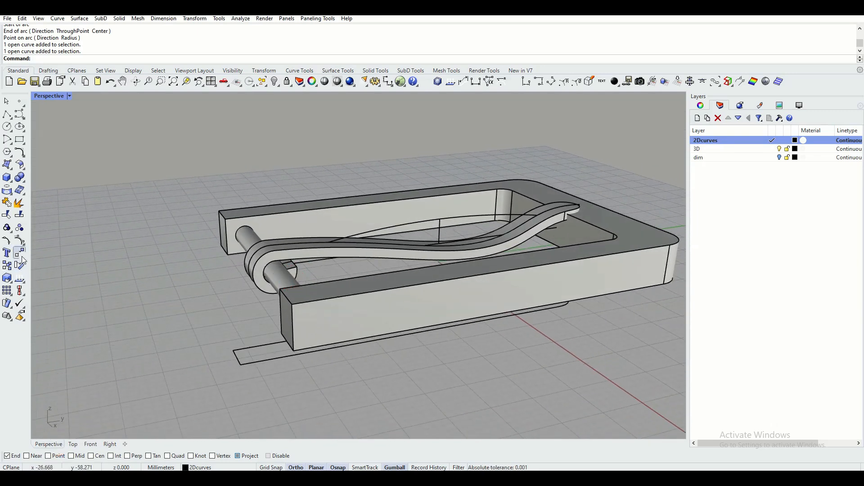
- Try to flow copies of the frame, pin and prong along a curve, with the horizontal line as base and the arc as target
click(10, 307)
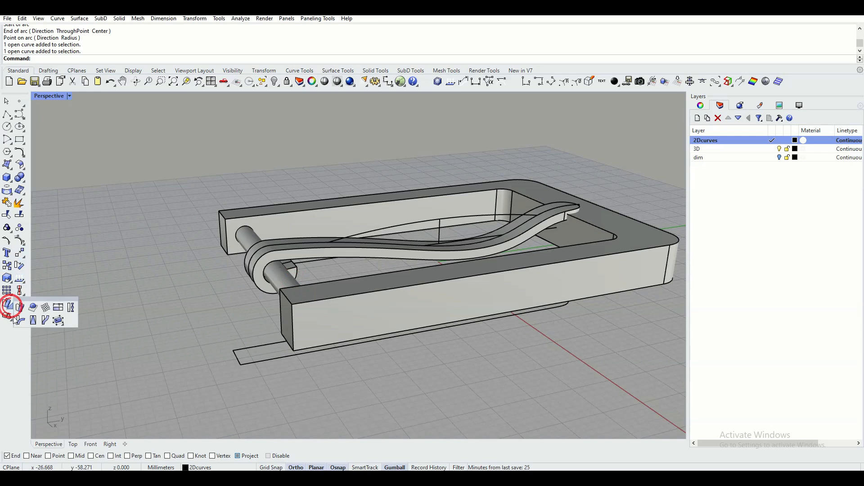
click(46, 321)
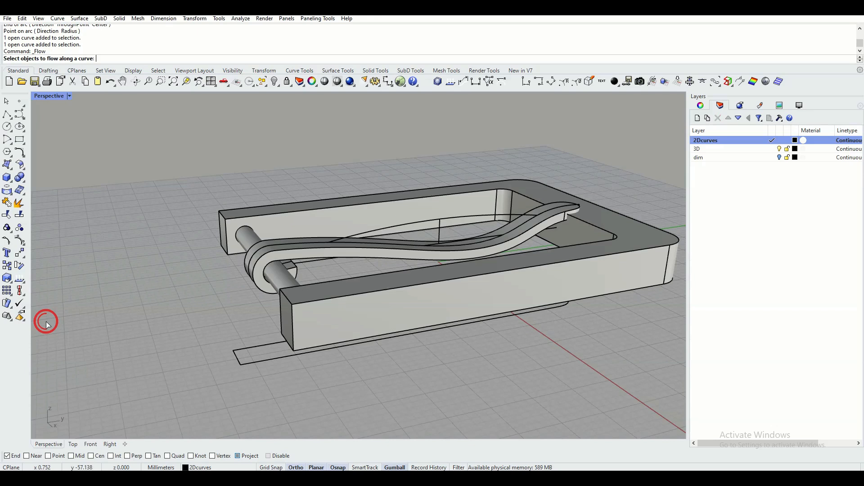
click(335, 318)
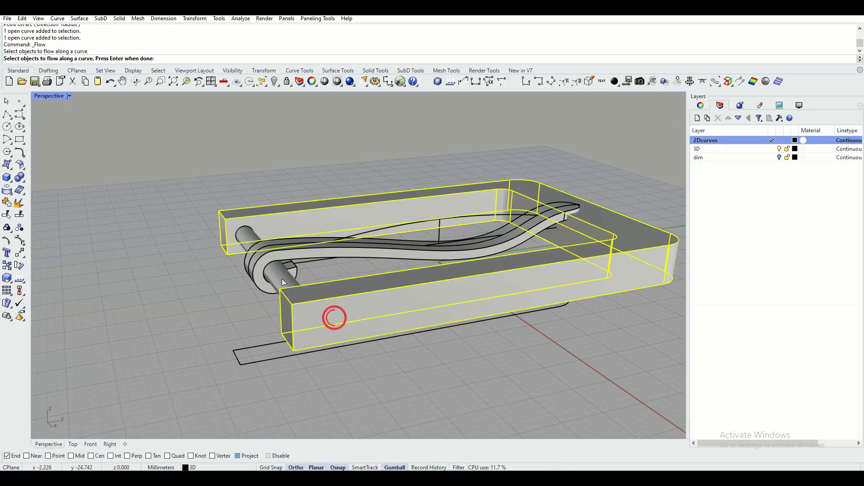
click(283, 282)
click(260, 283)
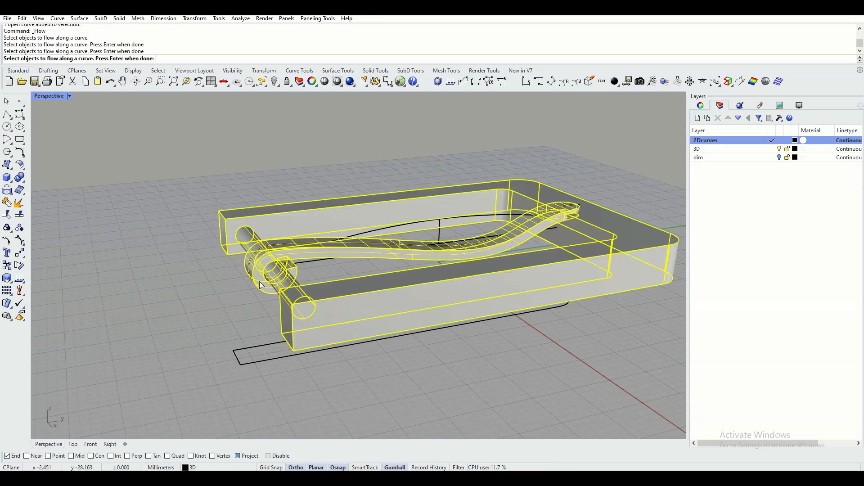
right_click(176, 281)
scroll(316, 263, up, 3)
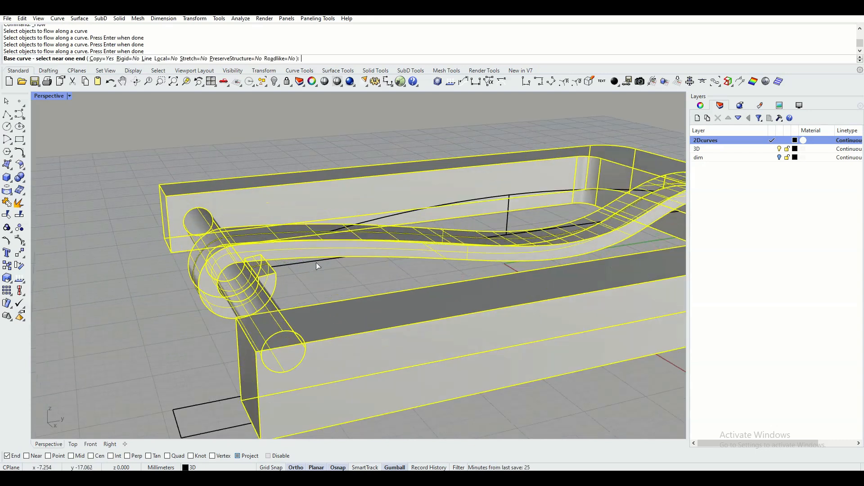
scroll(316, 263, up, 2)
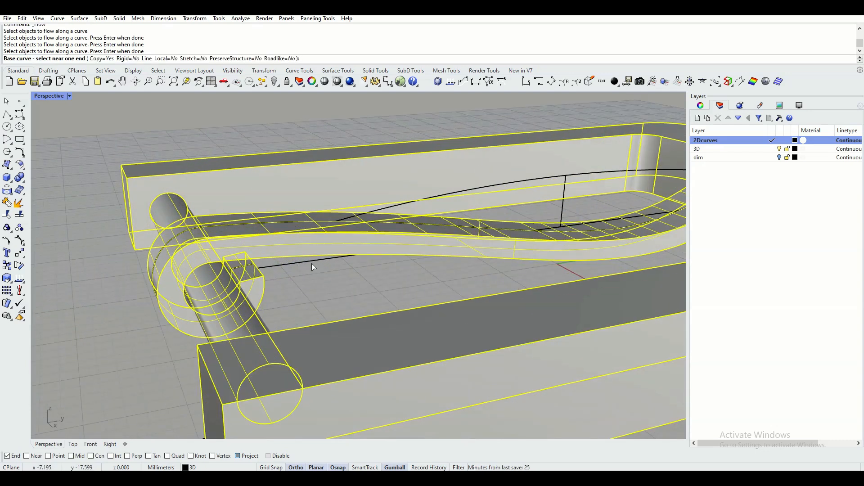
click(270, 267)
right_drag(298, 272, 282, 259)
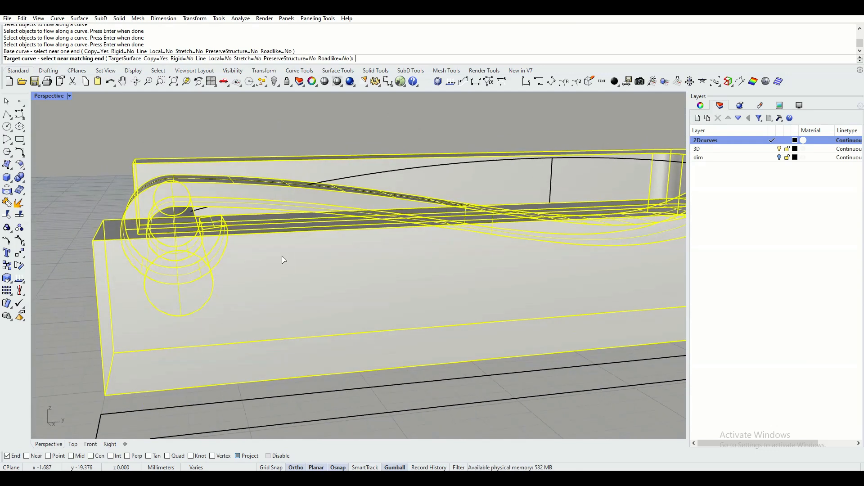
click(204, 211)
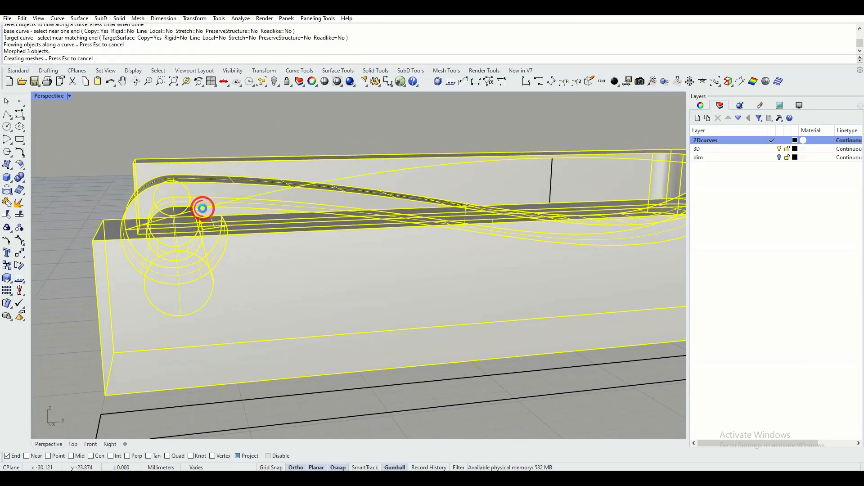
- Inspect the bent copies of the buckle parts and undo the Flow operation
scroll(332, 251, down, 3)
scroll(331, 251, down, 1)
right_drag(332, 250, 318, 272)
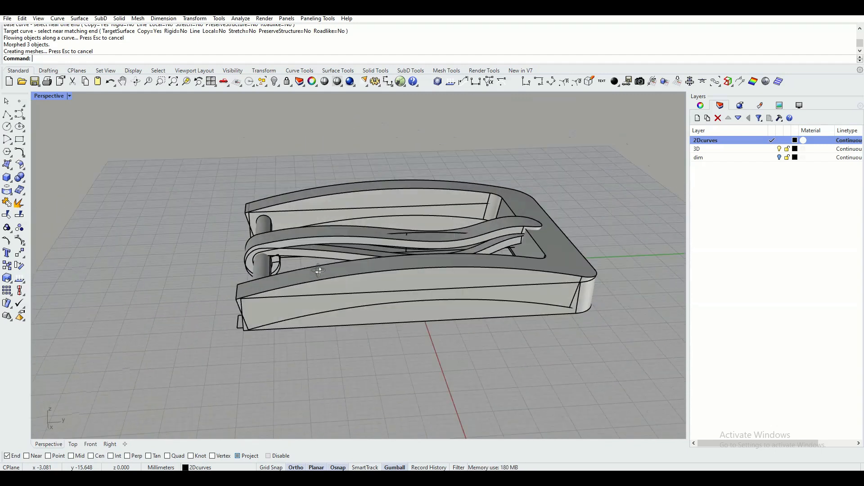
click(110, 81)
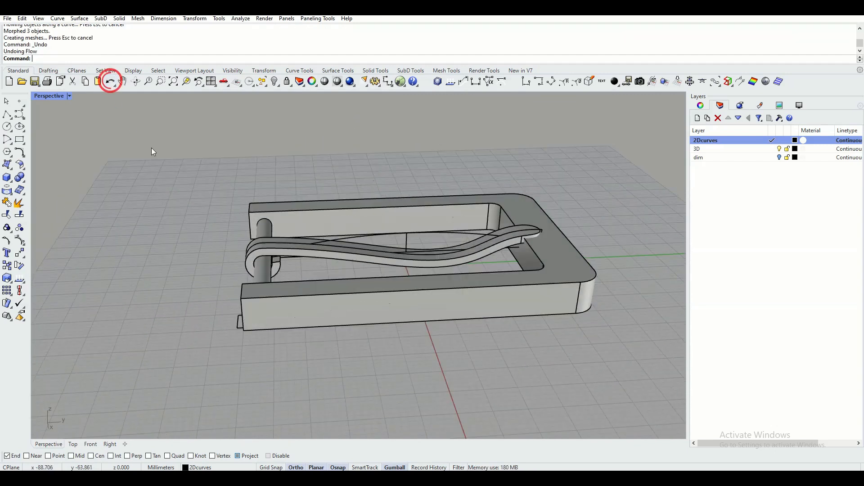
right_drag(163, 206, 175, 210)
shift+right_drag(347, 222, 246, 226)
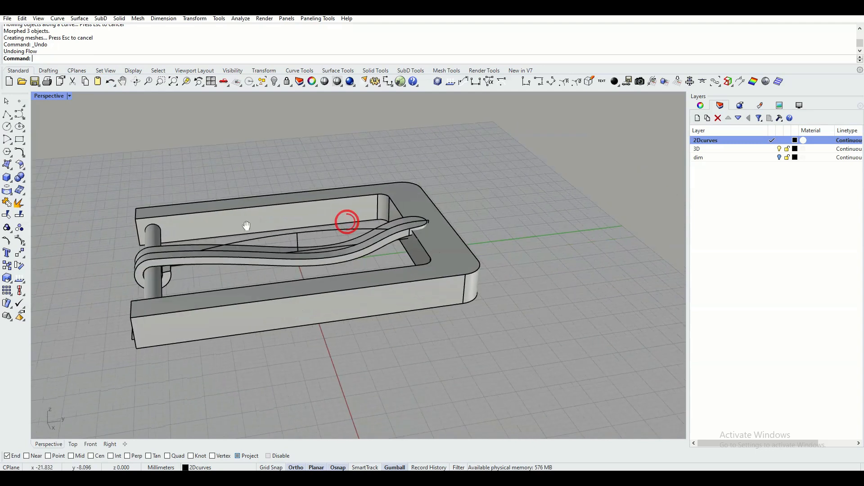
- Make the 3D layer current and switch the 2Dcurves layer's visibility off and back on
click(773, 150)
click(781, 142)
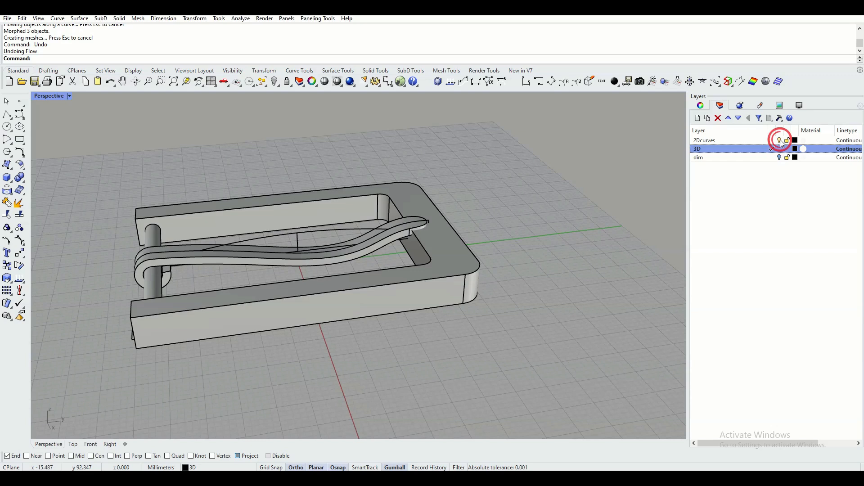
click(778, 140)
click(778, 140)
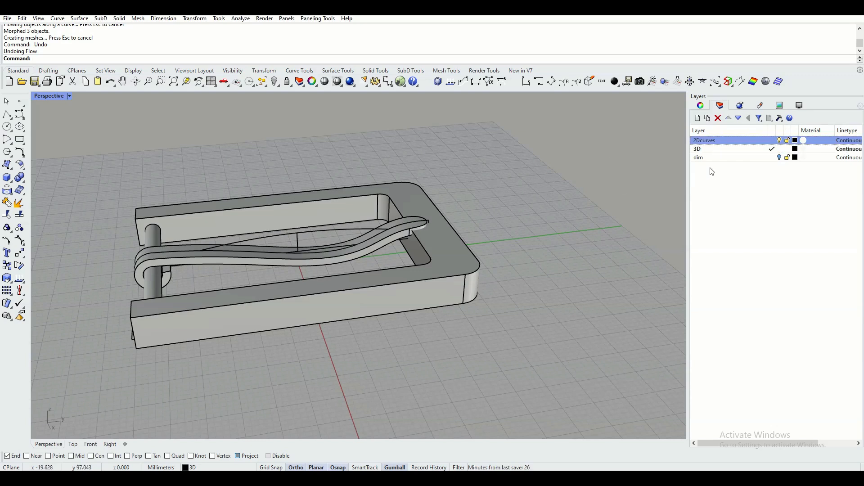
click(712, 147)
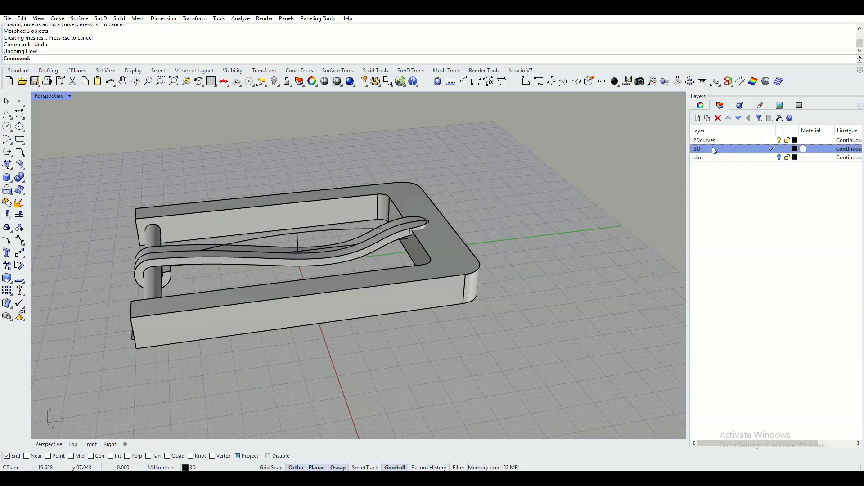
- Add a new layer below the 3D layer and name it BENT
click(697, 119)
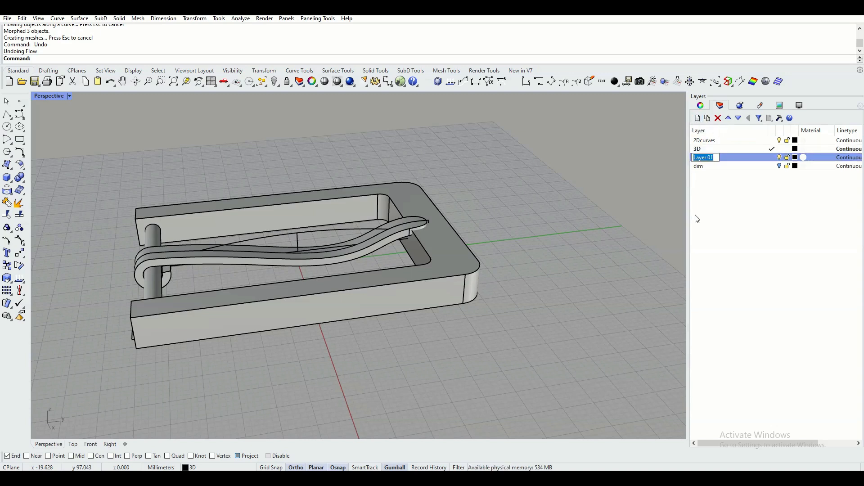
text(BENT)
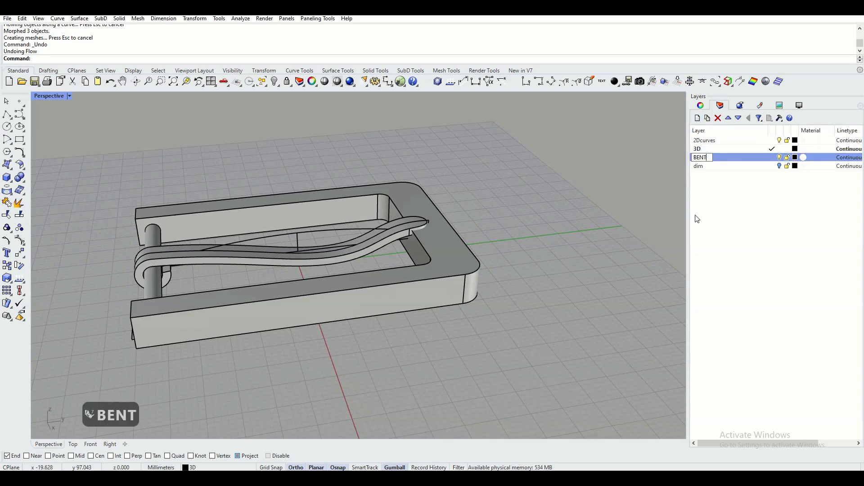
click(637, 218)
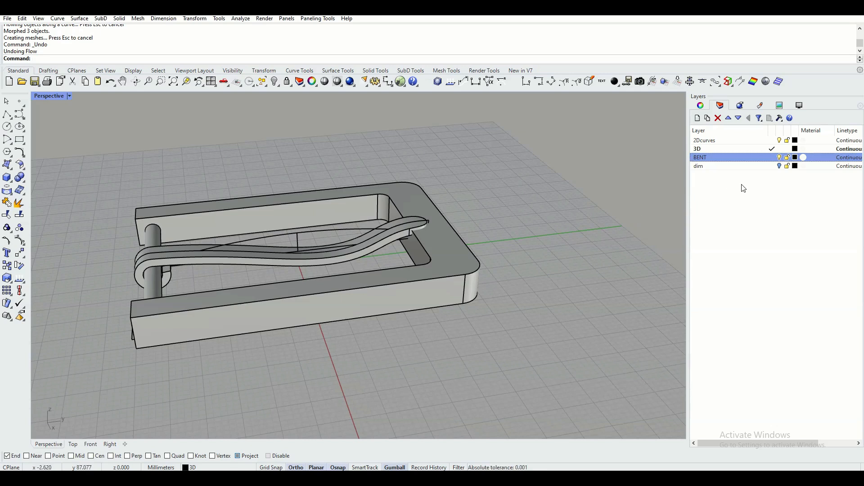
- Rename the BENT layer to PRONG-BUCKLE and make it the current layer
click(706, 156)
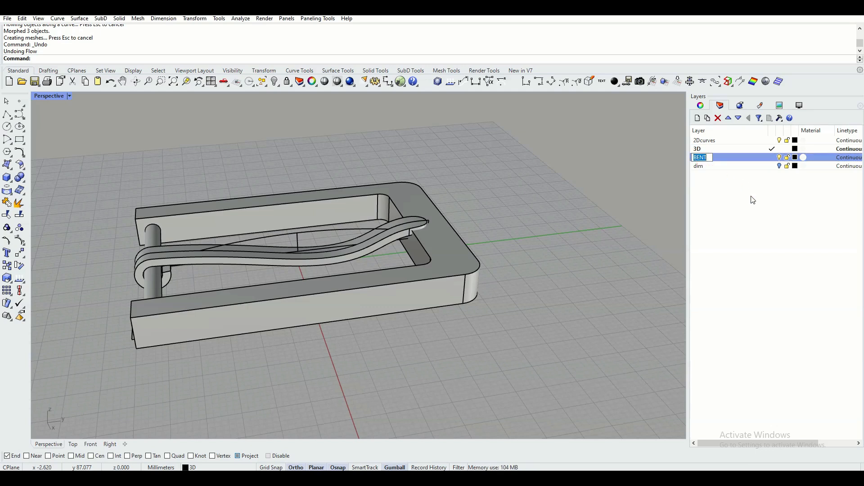
text(FINAL)
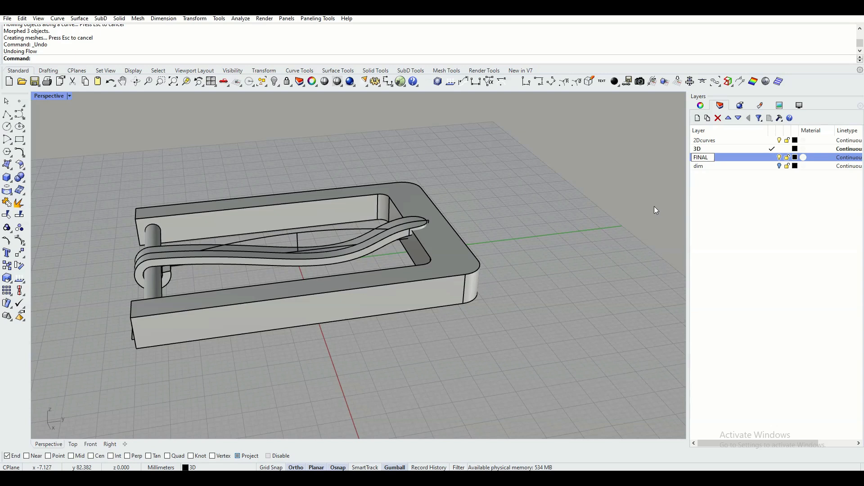
key(BackSpace)
key(BackSpace)
key(BackSpace)
key(BackSpace)
key(BackSpace)
text(BUCKLR)
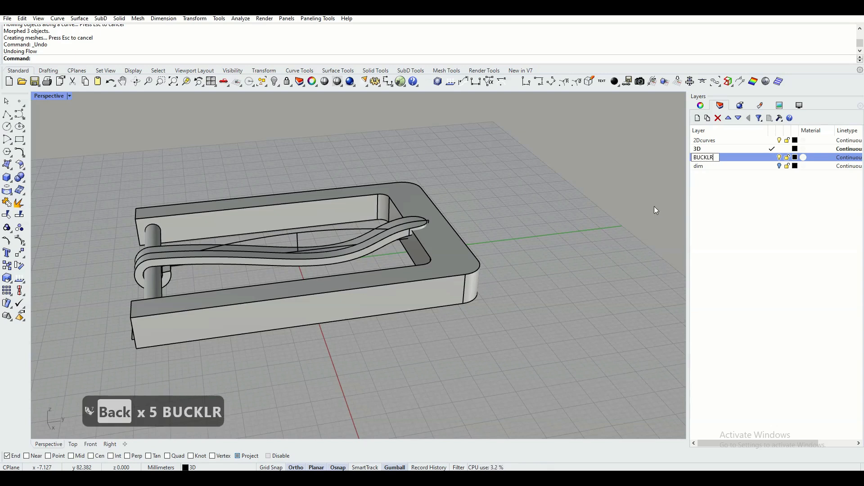
key(shift+BackSpace)
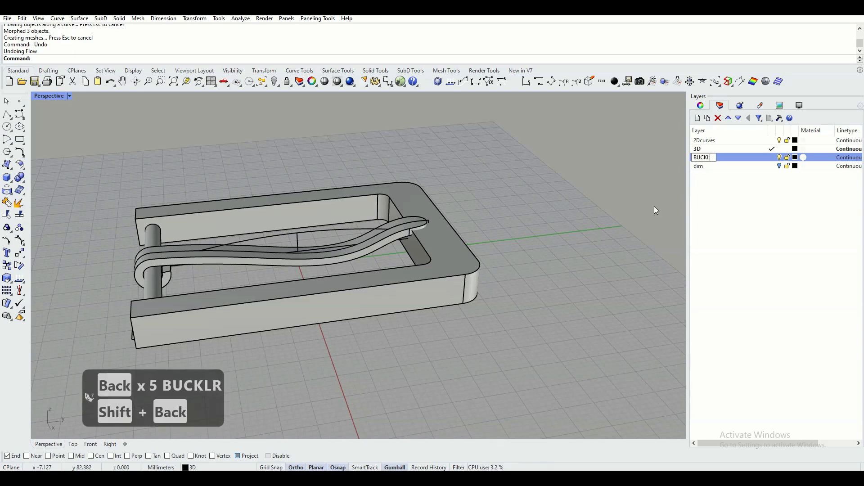
text(E)
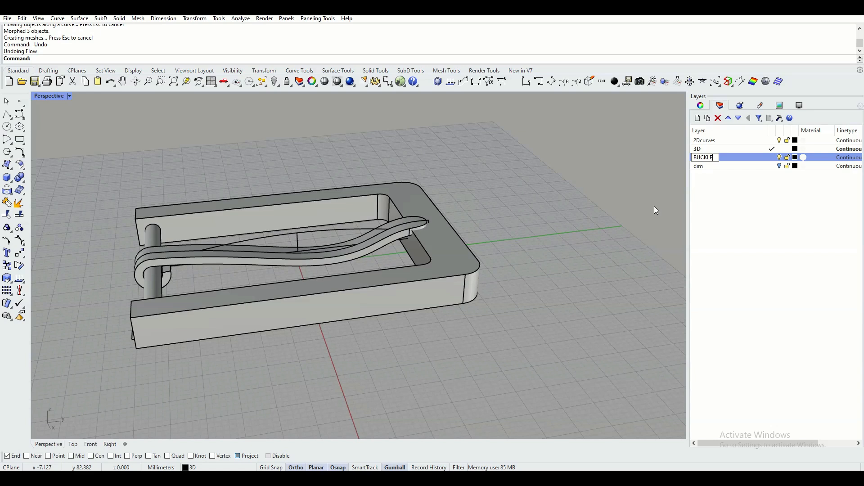
key(Left)
key(Left)
key(Left)
text(PRONG-)
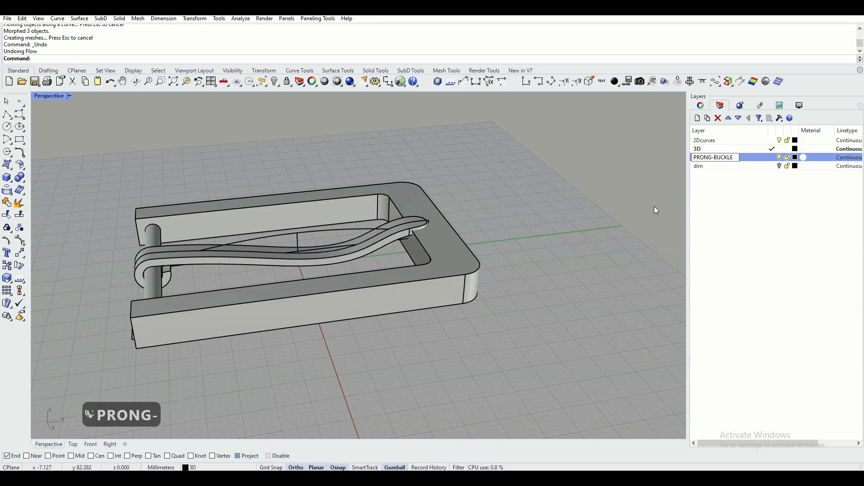
key(Return)
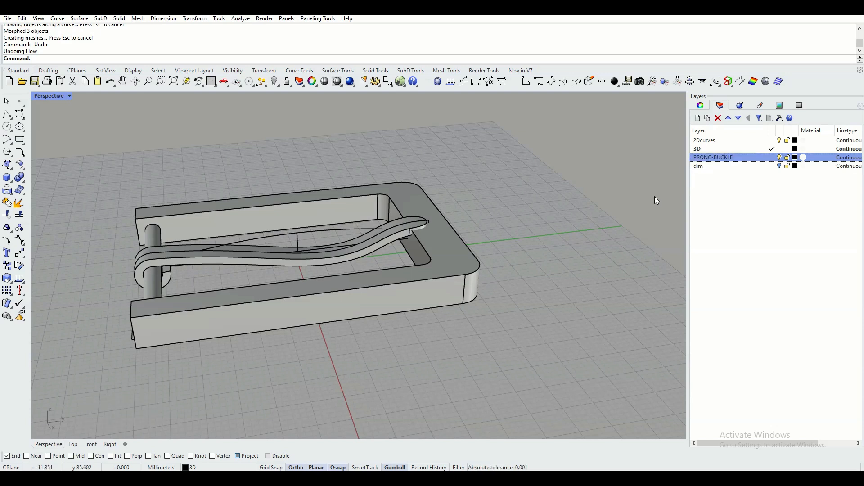
click(771, 158)
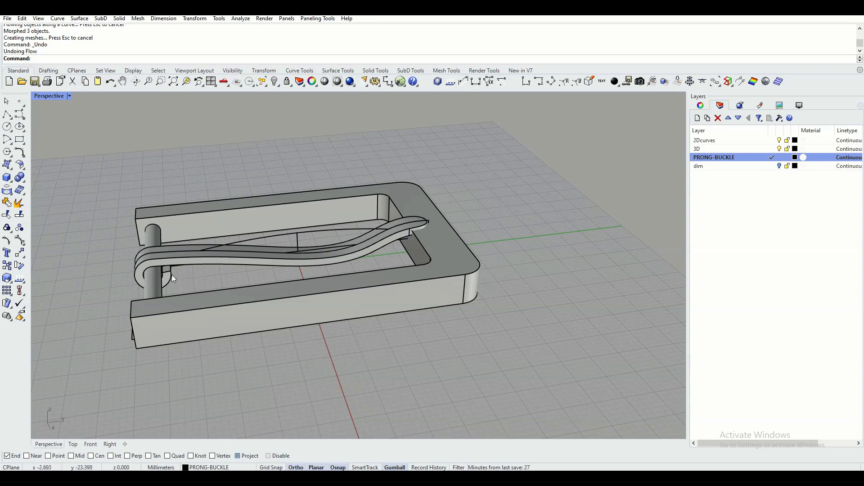
click(7, 304)
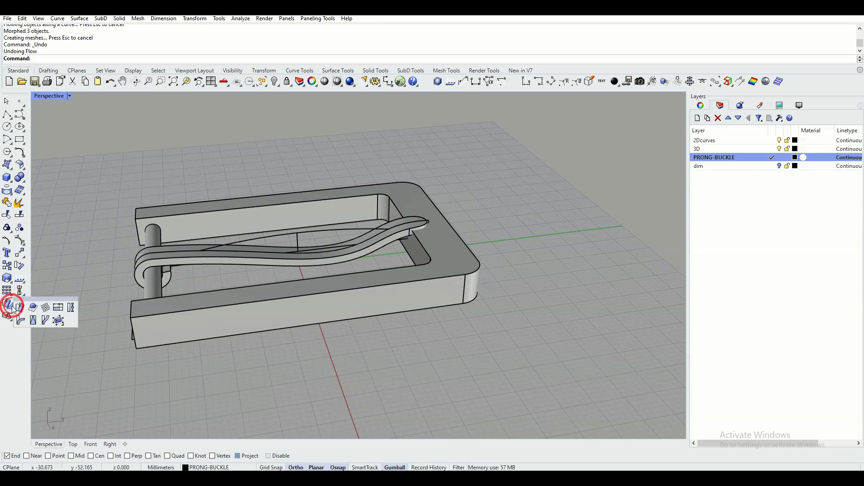
click(45, 321)
click(146, 325)
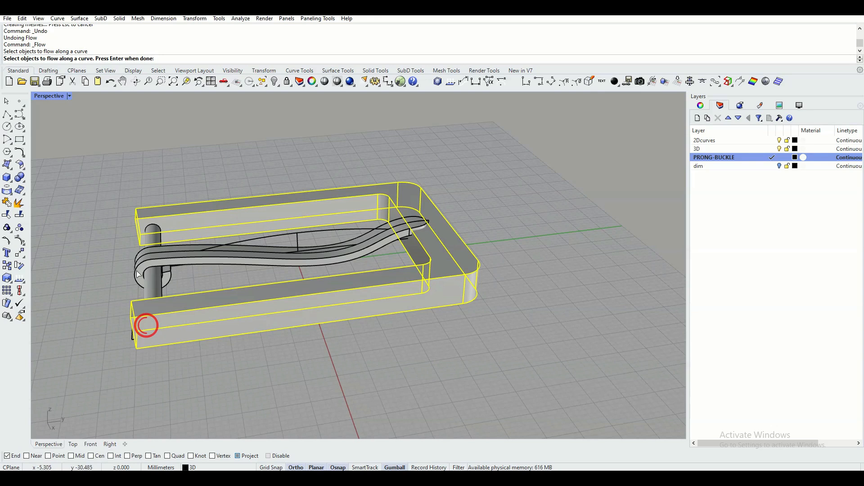
click(140, 276)
click(149, 293)
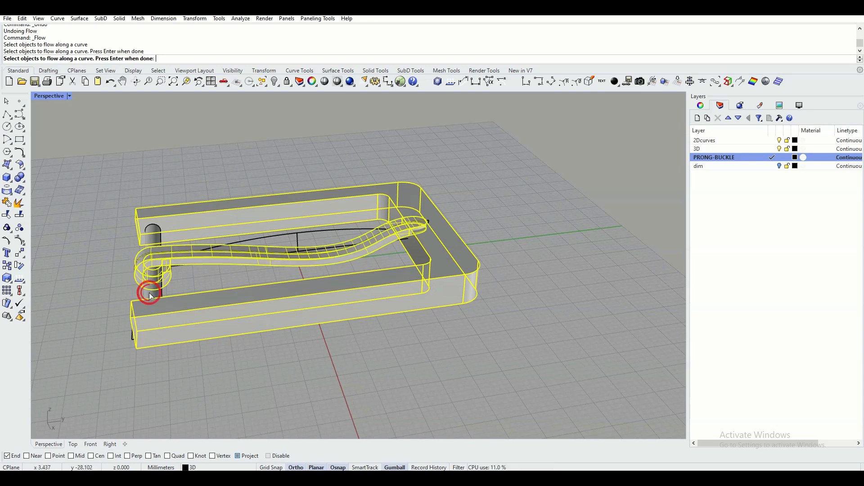
right_drag(189, 260, 183, 269)
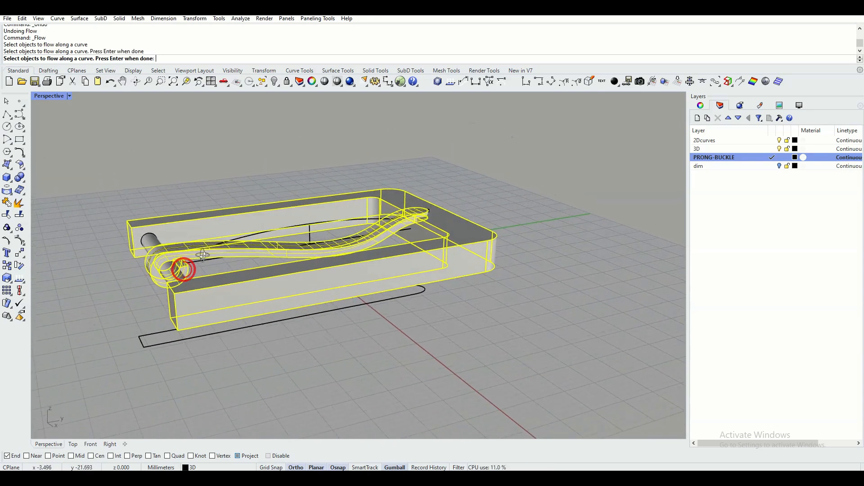
click(152, 239)
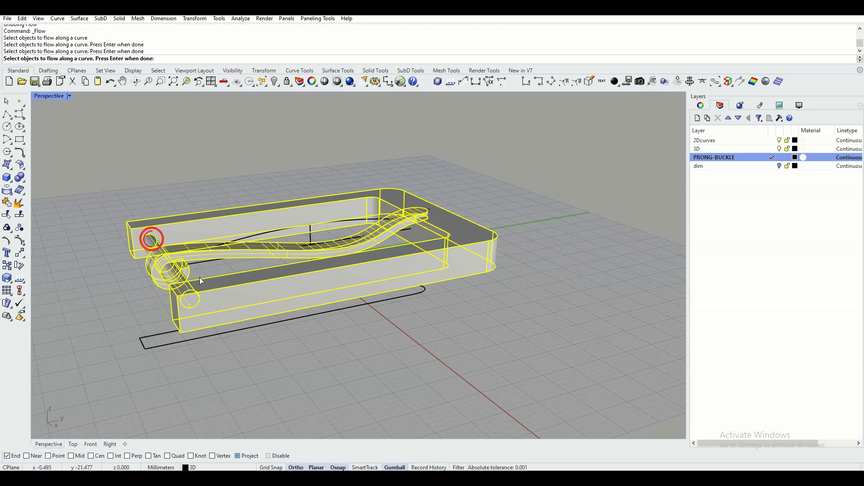
scroll(199, 274, up, 4)
right_drag(200, 255, 162, 239)
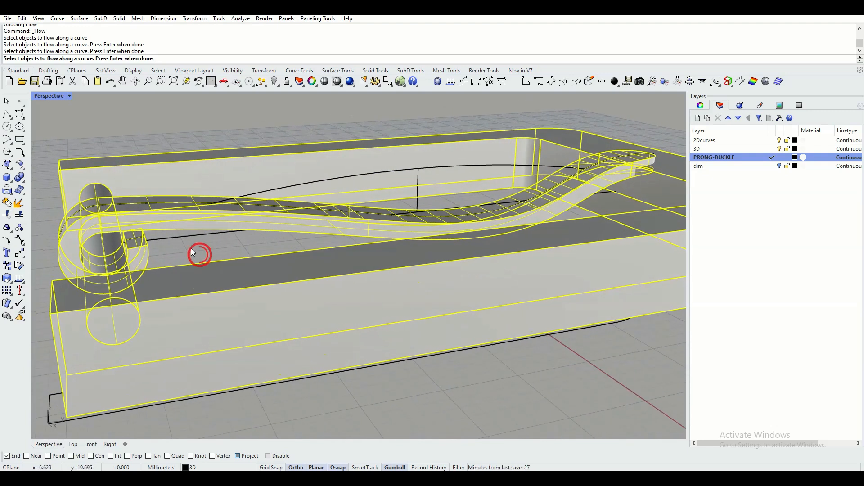
click(162, 239)
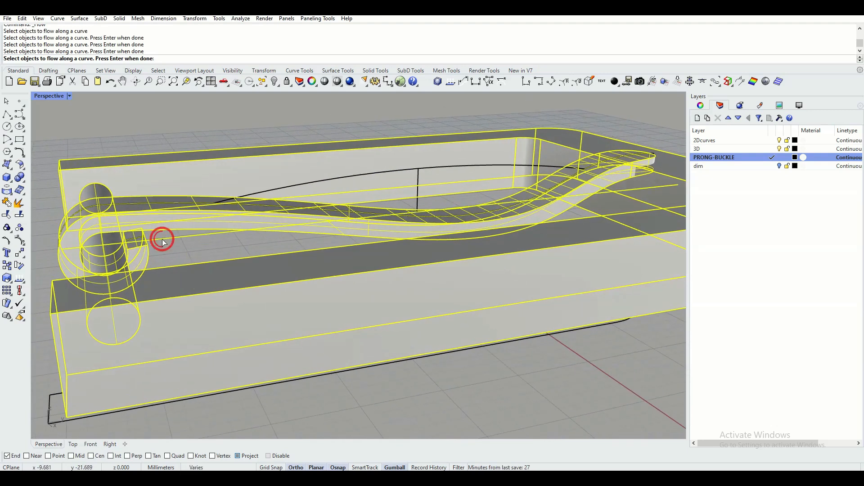
key(Escape)
key(Escape)
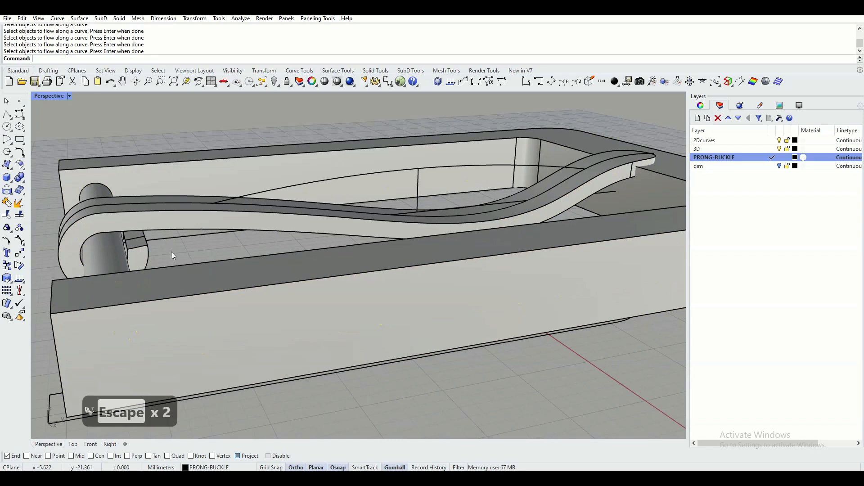
- Set the Perspective viewport to Ghosted display so the pin and curves can be picked through the frame
right_drag(171, 253, 174, 241)
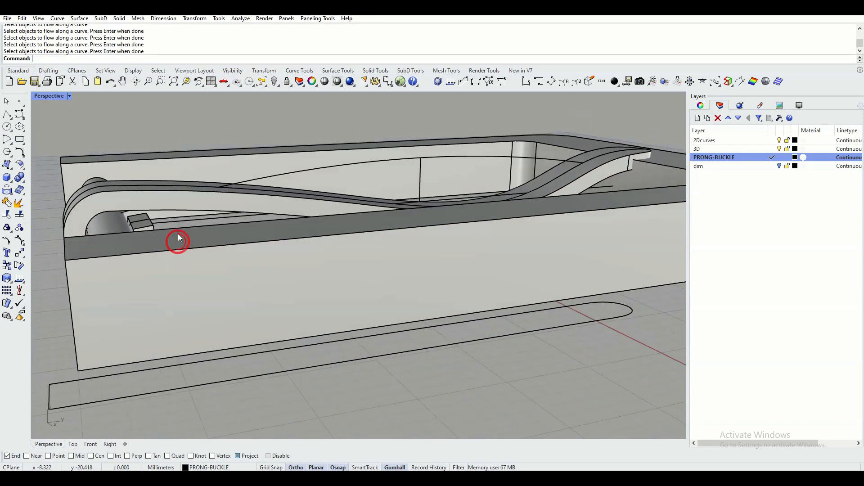
click(69, 96)
click(64, 159)
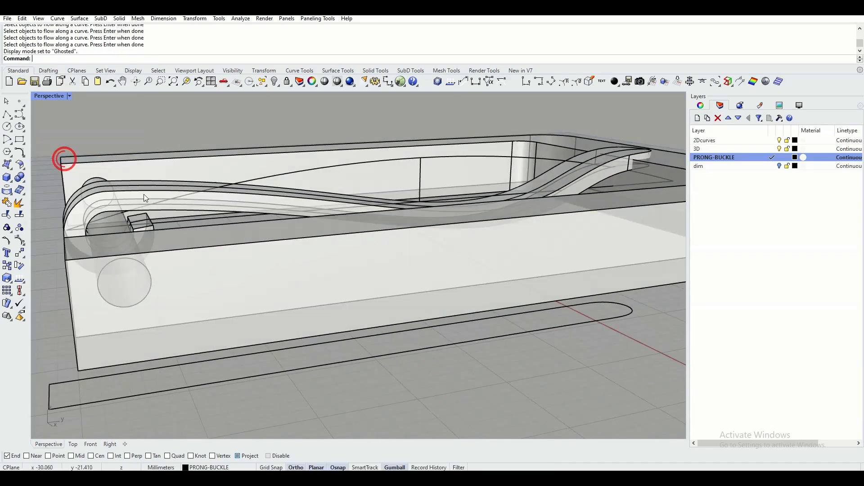
right_drag(144, 193, 156, 198)
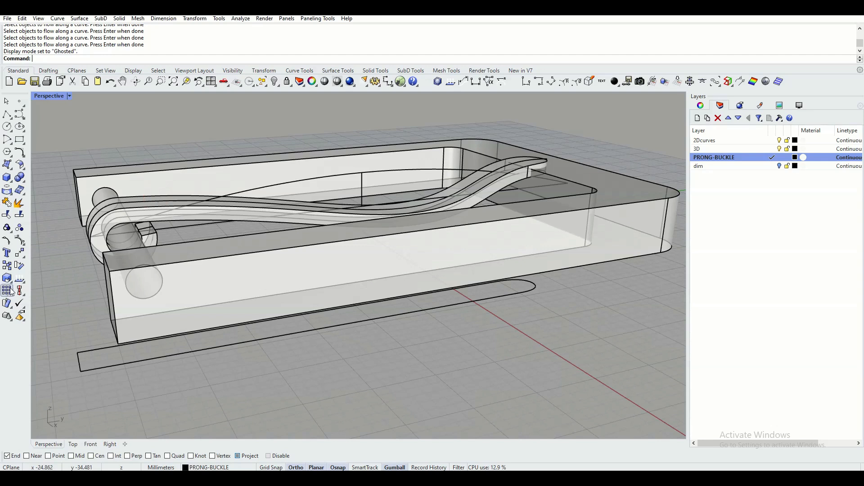
- Flow copies of the frame, prong and pin along a curve, using the straight line as base and the arc as target
click(7, 305)
click(45, 320)
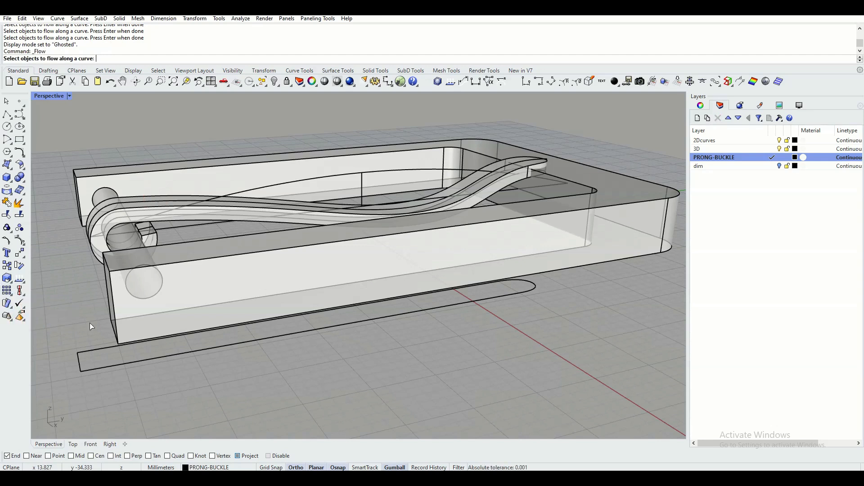
click(182, 281)
click(141, 281)
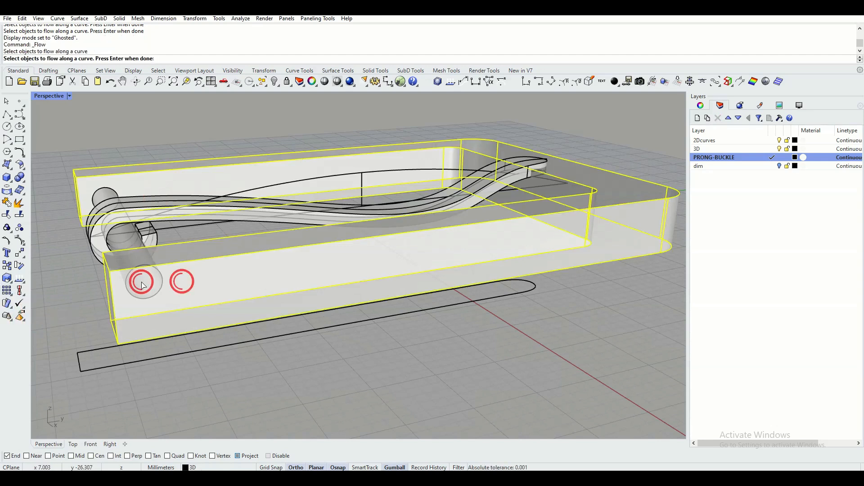
click(126, 241)
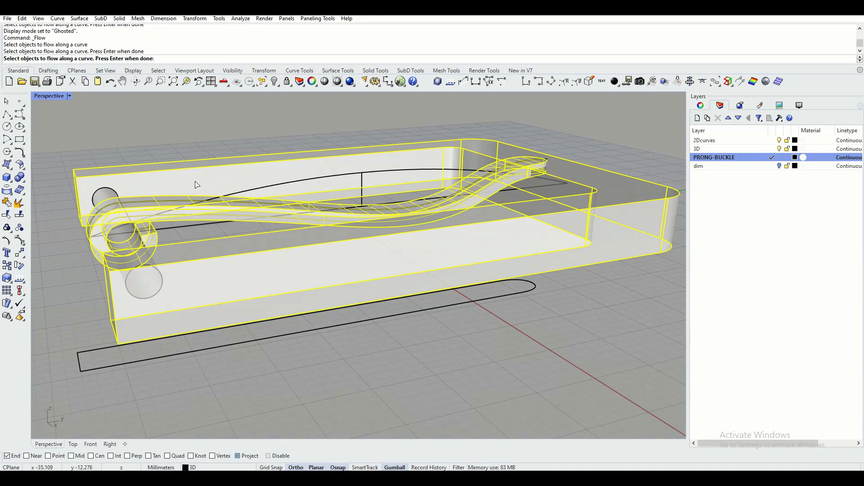
click(197, 182)
right_drag(203, 184, 256, 216)
click(208, 339)
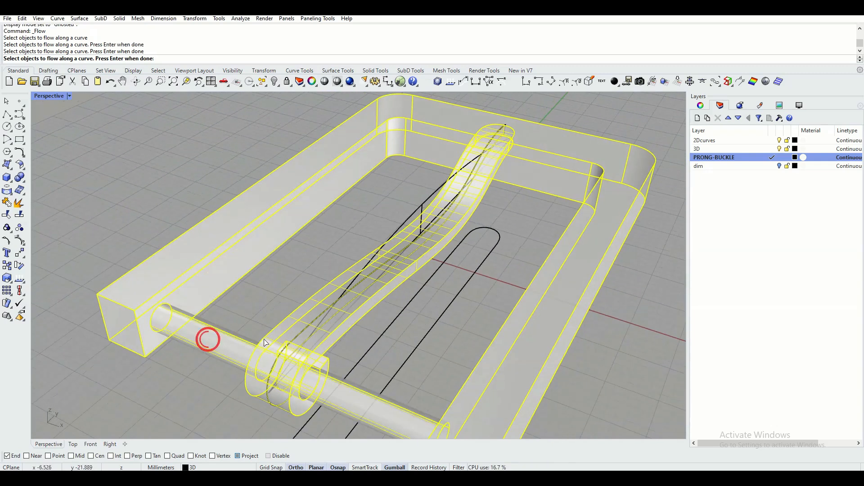
right_drag(265, 339, 225, 317)
scroll(190, 243, up, 2)
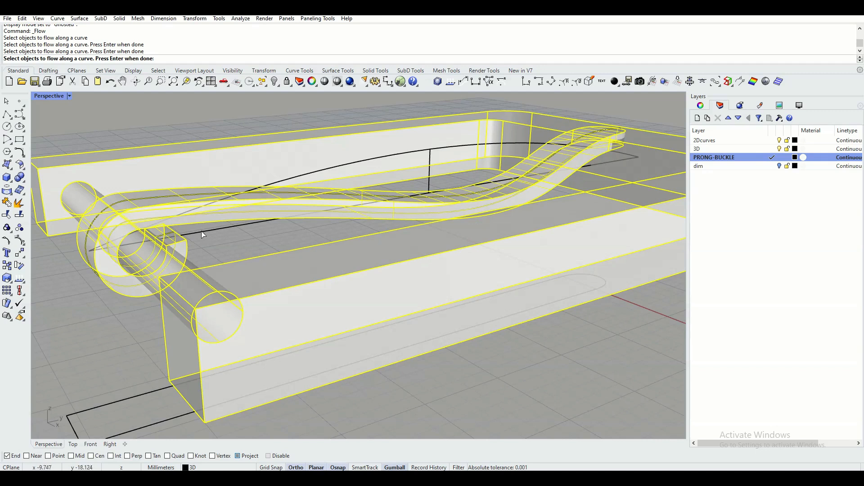
right_click(201, 241)
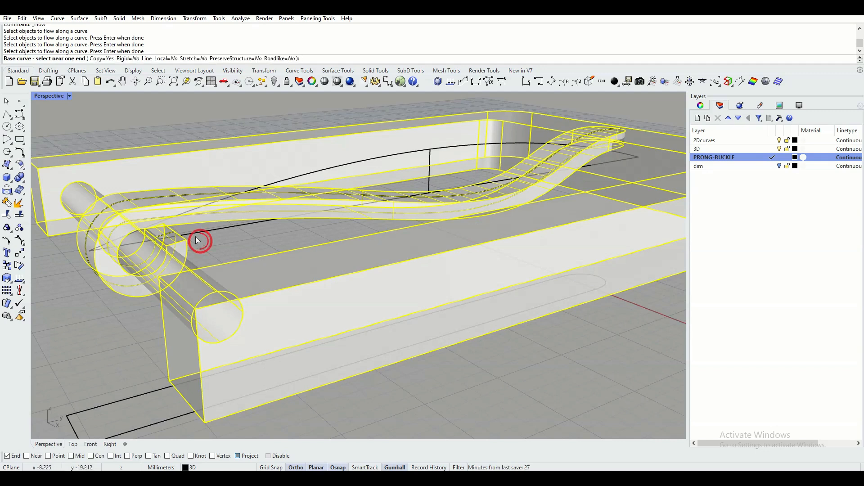
click(189, 238)
click(188, 231)
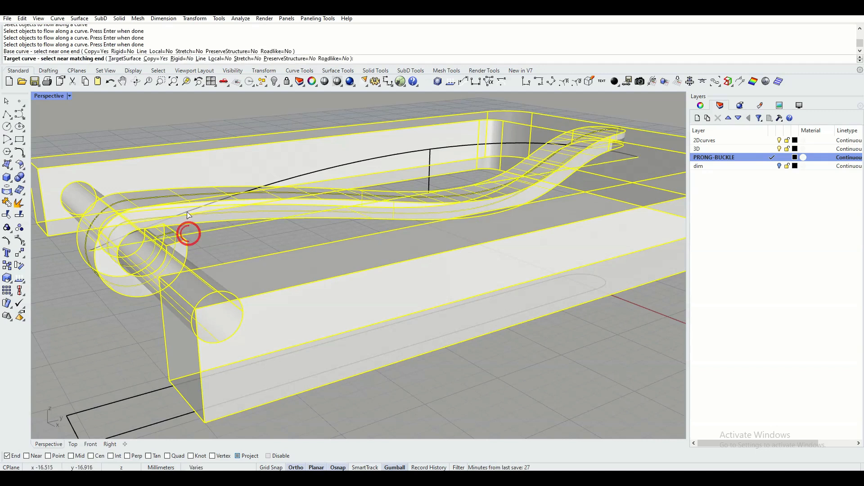
click(188, 212)
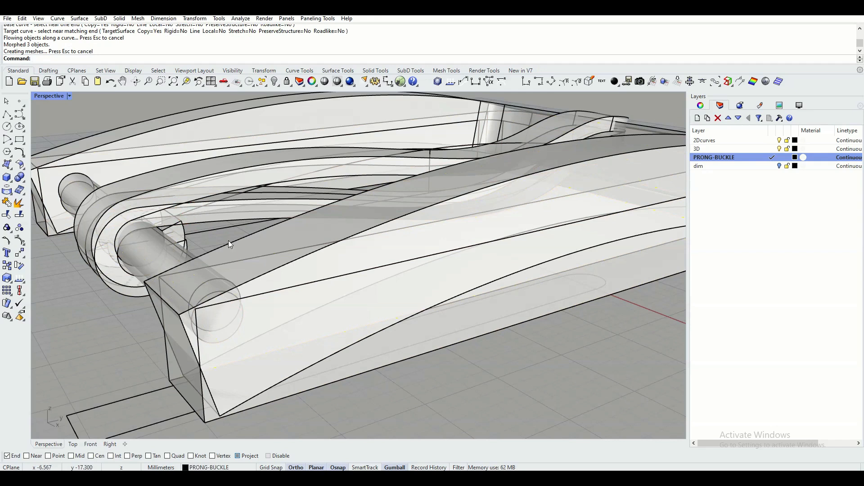
- Return the Perspective viewport to Shaded display and switch the 3D layer's visibility off and back on
scroll(229, 241, down, 8)
right_drag(247, 245, 198, 252)
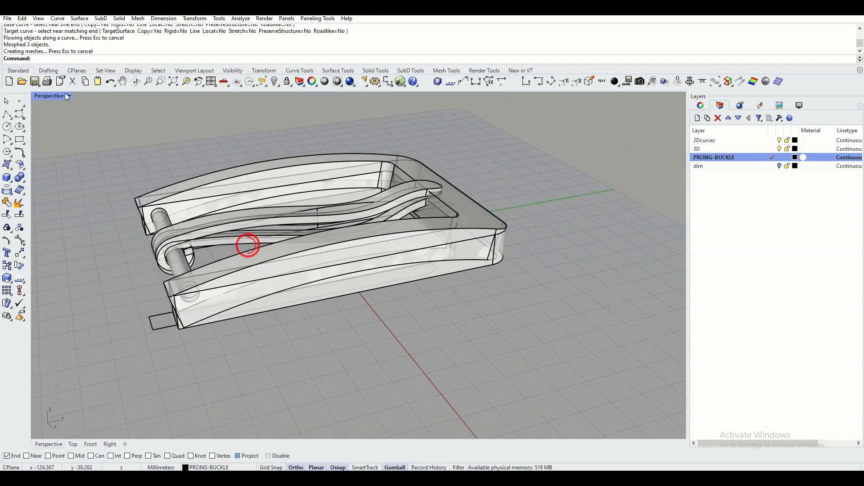
click(69, 96)
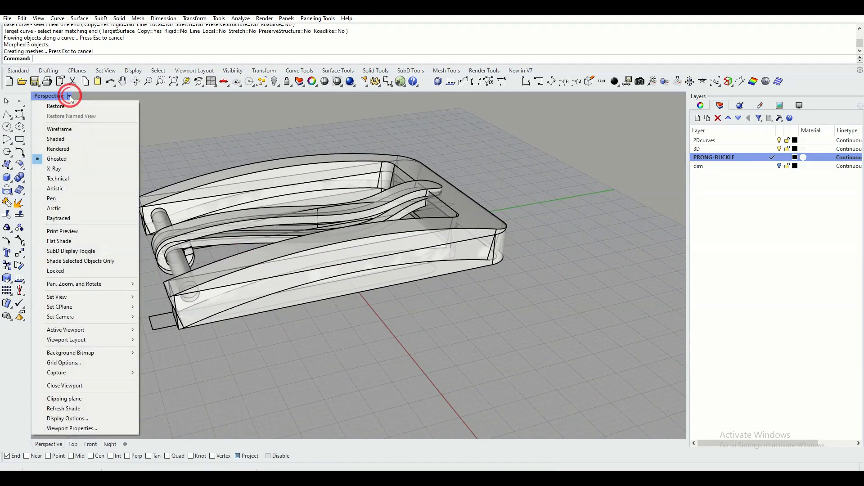
click(69, 140)
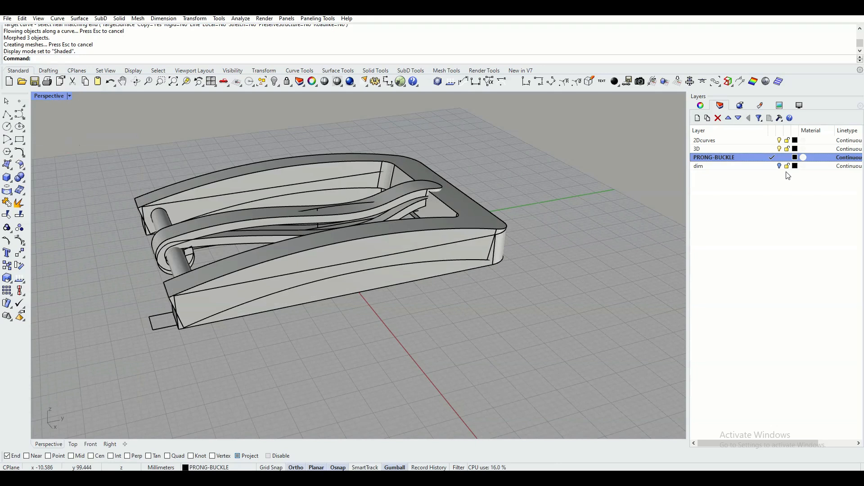
click(779, 149)
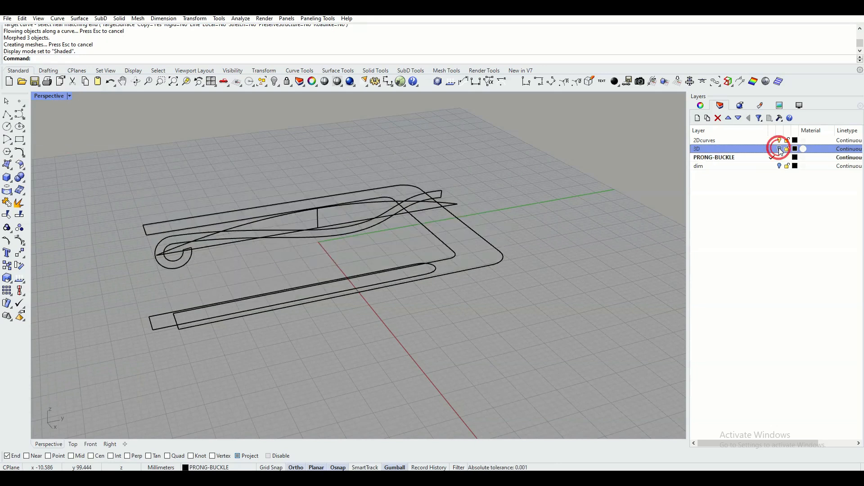
click(780, 148)
- Move the curved frame, prong and pin to the PRONG-BUCKLE layer and clear the selection
right_drag(345, 235, 283, 242)
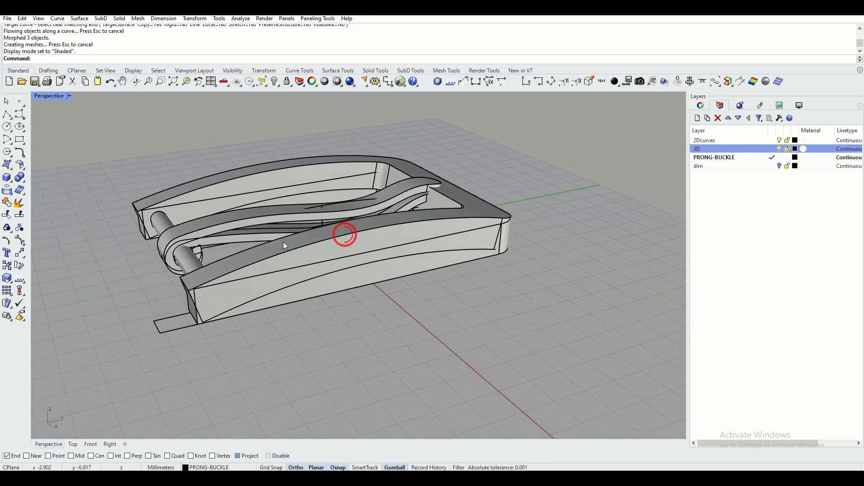
click(280, 249)
shift+click(245, 214)
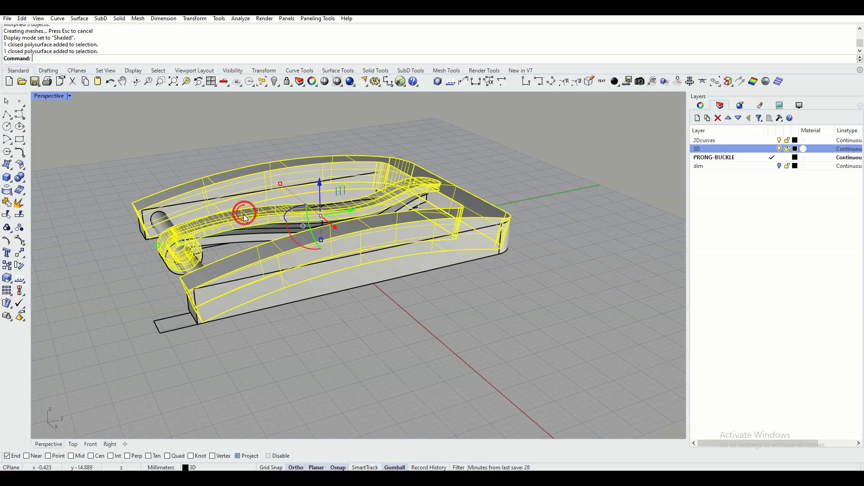
right_drag(245, 219, 201, 245)
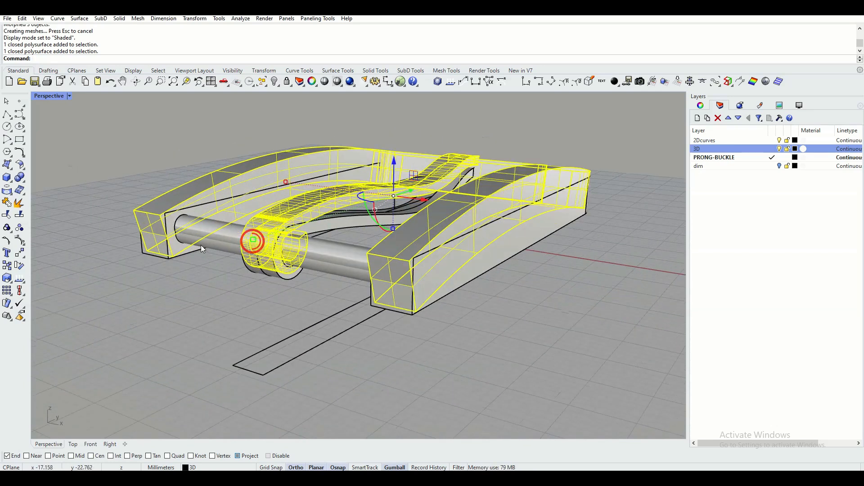
shift+click(187, 221)
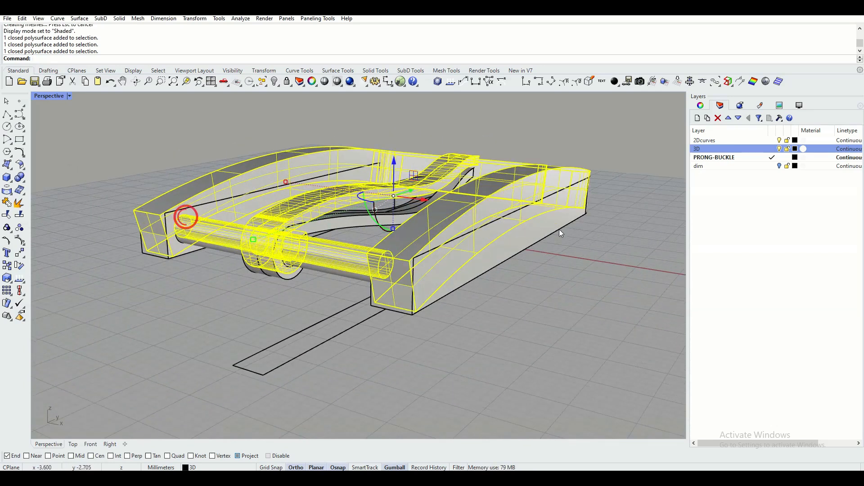
right_click(717, 160)
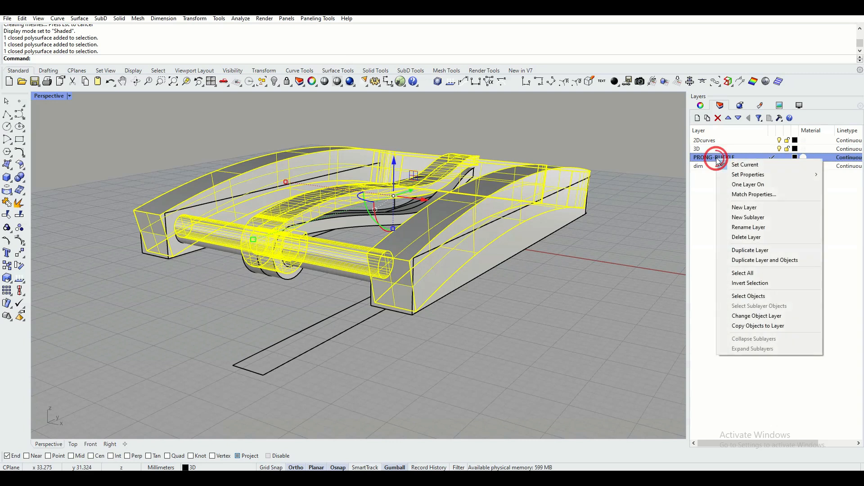
click(764, 317)
click(599, 263)
- Hide the 3D and 2Dcurves layers so that only the curved buckle parts are shown
right_drag(599, 263, 477, 272)
click(779, 149)
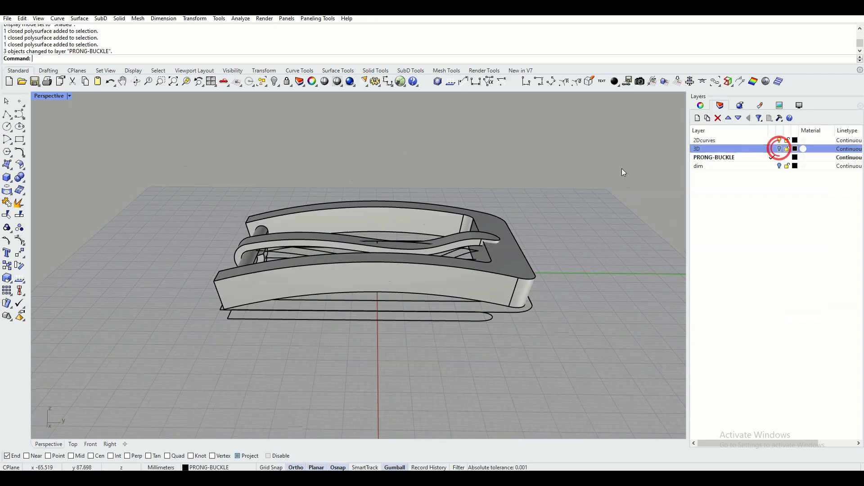
right_drag(543, 174, 571, 172)
click(779, 139)
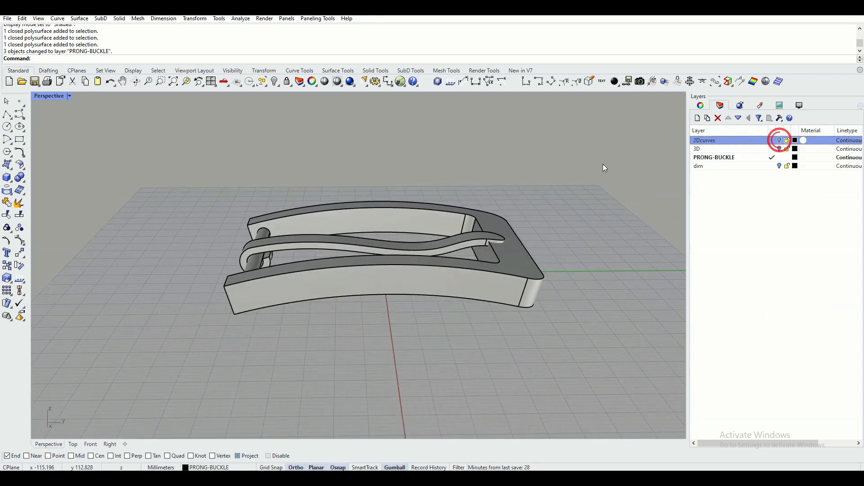
- Examine how the pin and the prong's loop sit at the frame's open end in the Perspective and Right views
mouse_move(345, 181)
right_down()
mouse_move(392, 183)
mouse_move(459, 162)
mouse_move(347, 187)
right_up()
scroll(268, 247, up, 6)
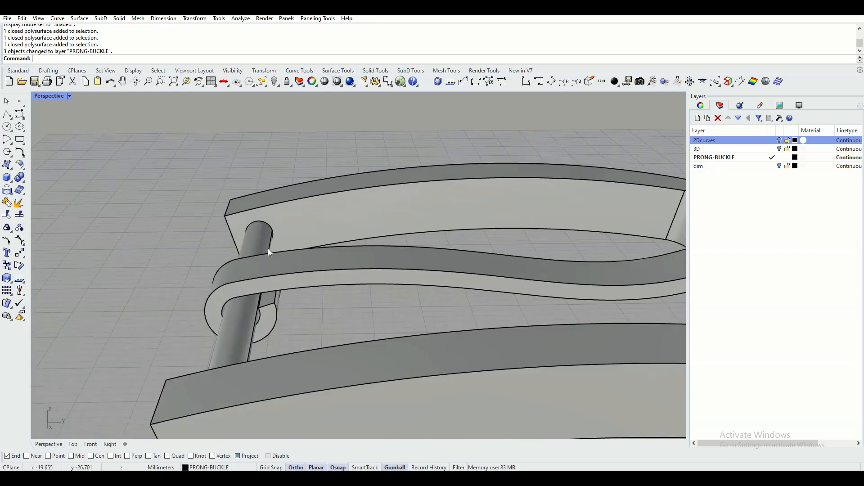
scroll(268, 247, down, 5)
right_drag(268, 248, 287, 250)
shift+right_drag(380, 238, 330, 218)
scroll(315, 231, up, 3)
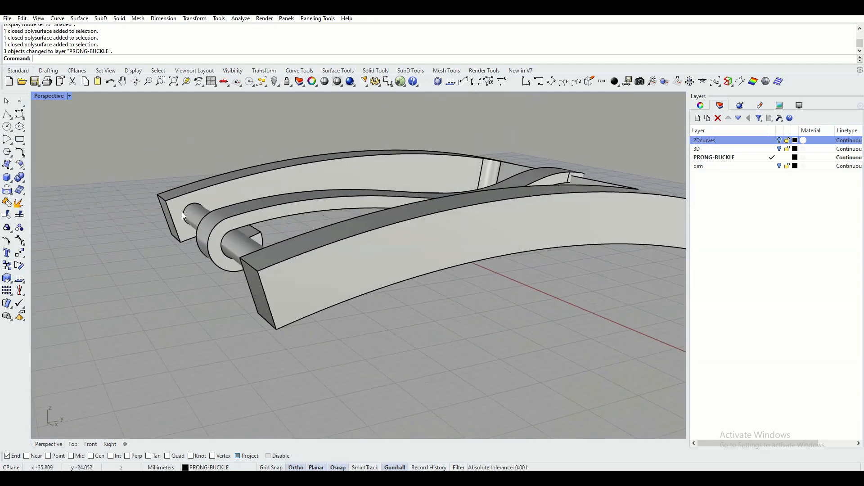
click(109, 445)
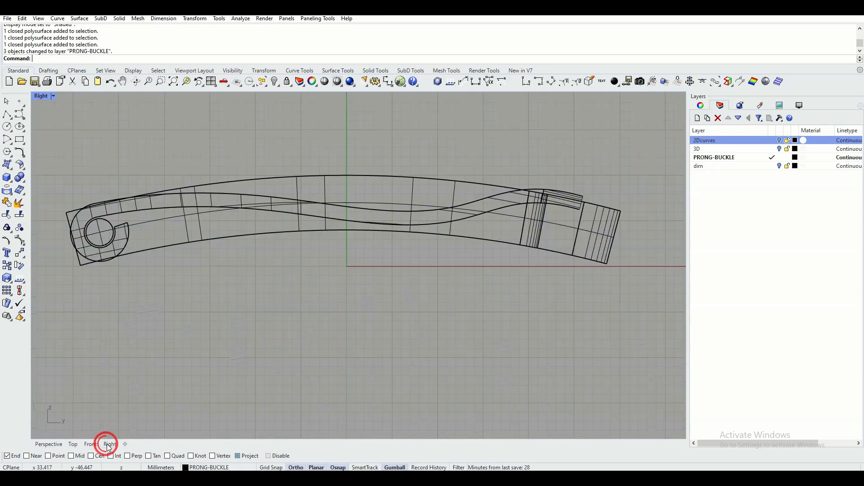
right_drag(108, 239, 149, 234)
scroll(145, 230, up, 5)
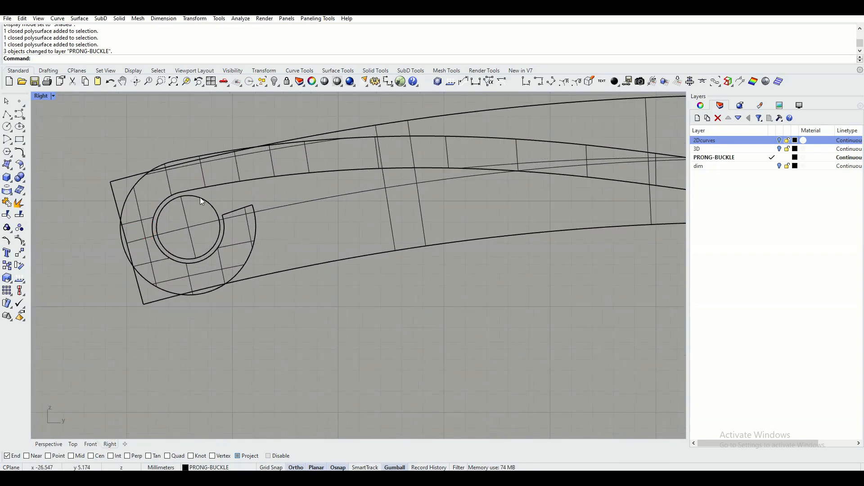
click(200, 197)
scroll(179, 214, up, 3)
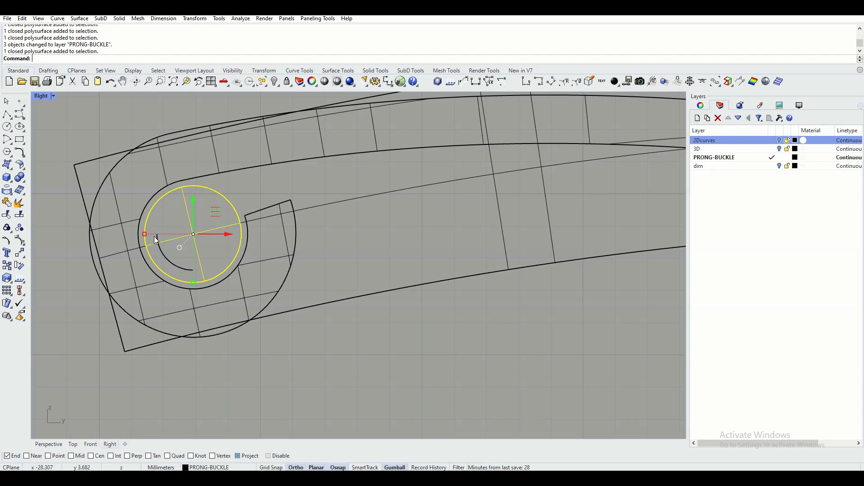
click(52, 445)
right_drag(150, 292, 165, 297)
click(169, 293)
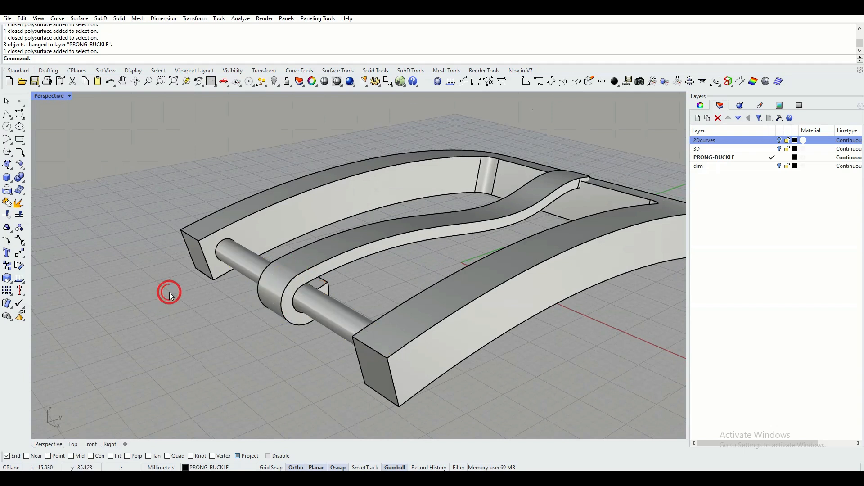
- Draw a circle around the pin tangent to three edges of the frame arm's inner face at its open end
scroll(197, 283, up, 2)
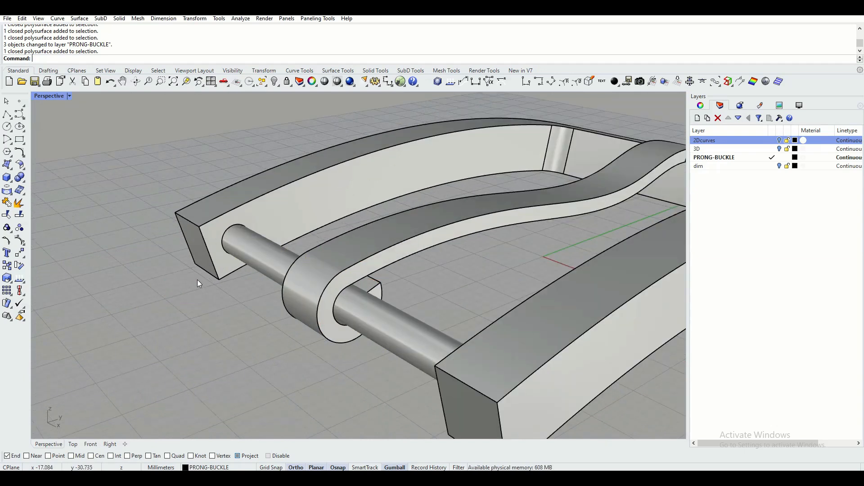
click(9, 131)
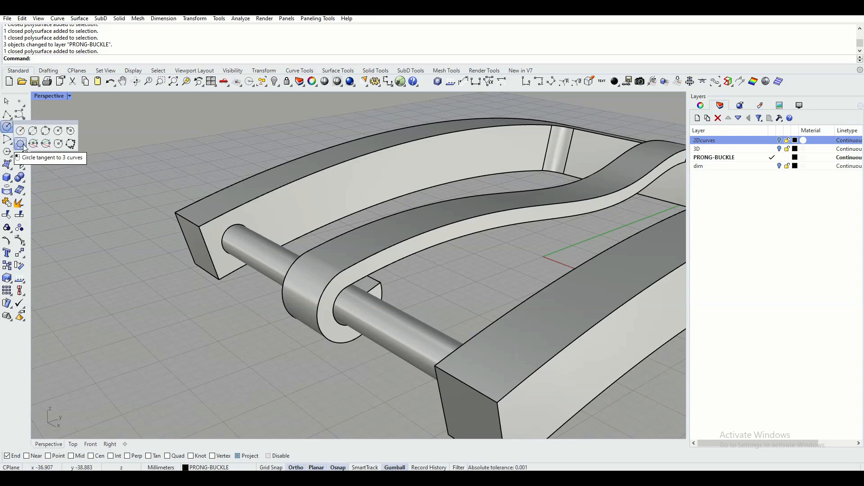
click(20, 143)
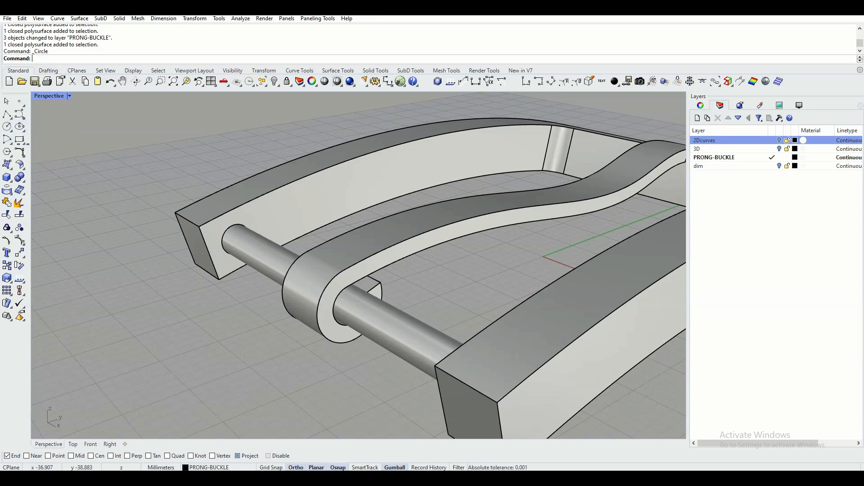
click(232, 209)
click(207, 246)
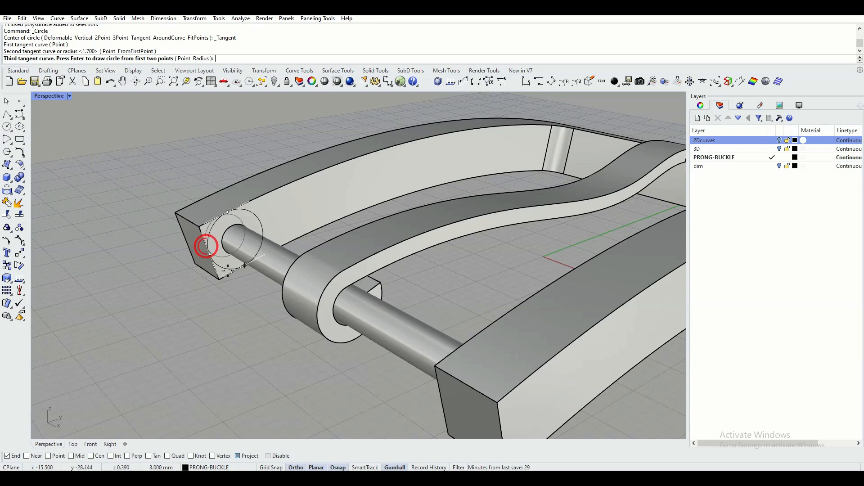
click(230, 272)
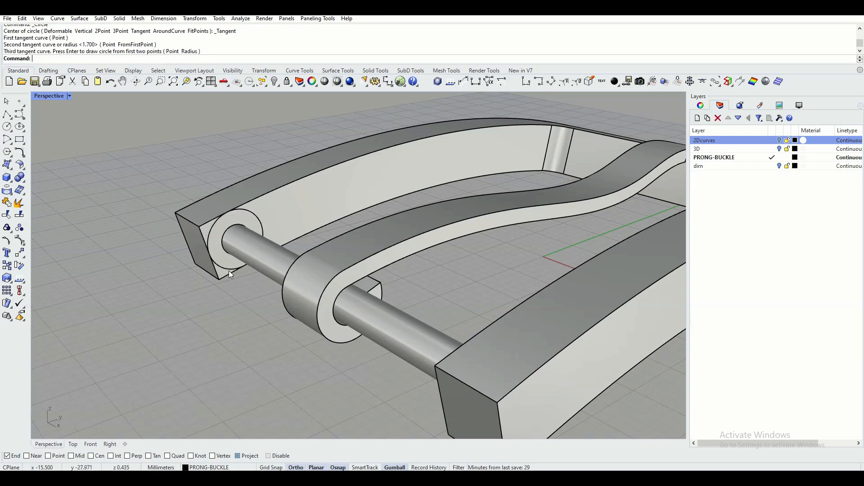
- Try to build a solid cylinder from the tangent circle's centre, with centre snapping enabled and snap projection turned off
click(12, 182)
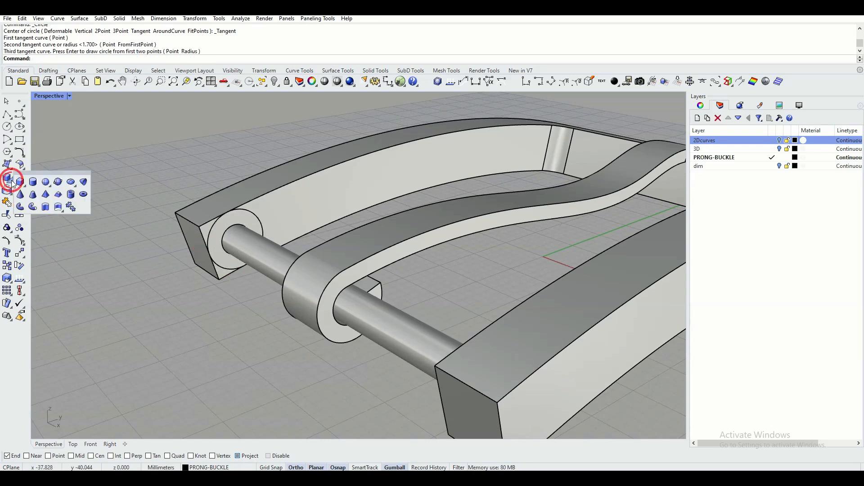
click(34, 182)
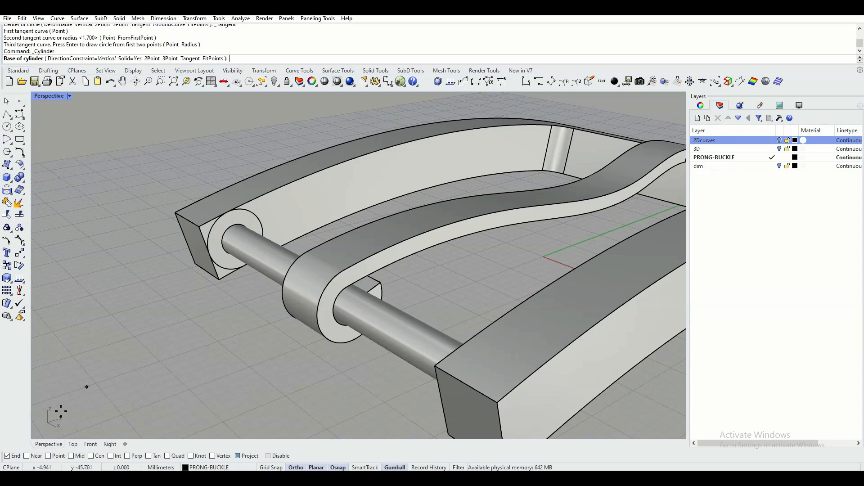
click(100, 456)
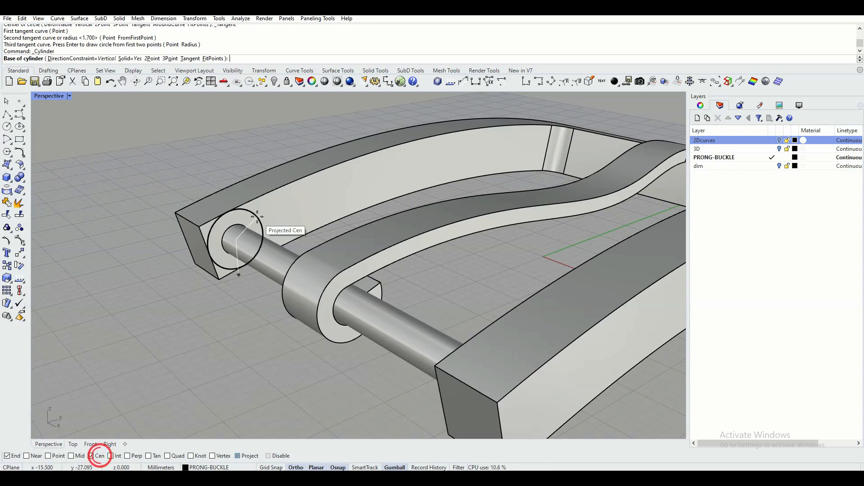
click(253, 456)
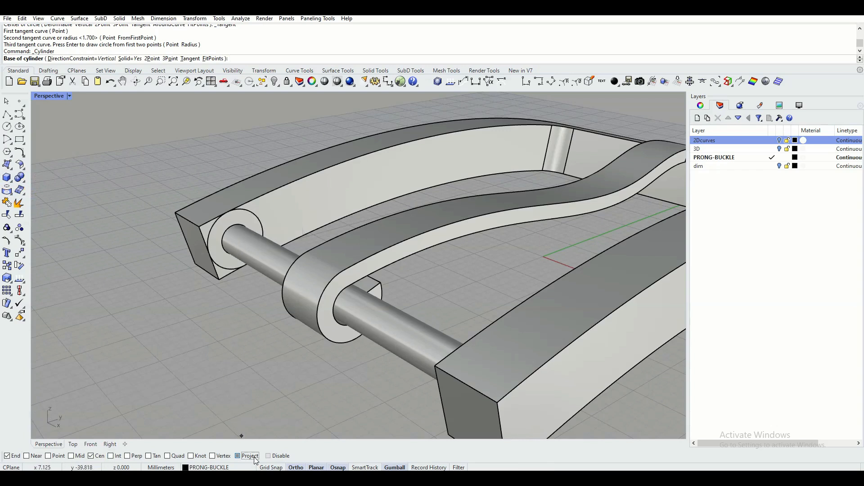
click(252, 218)
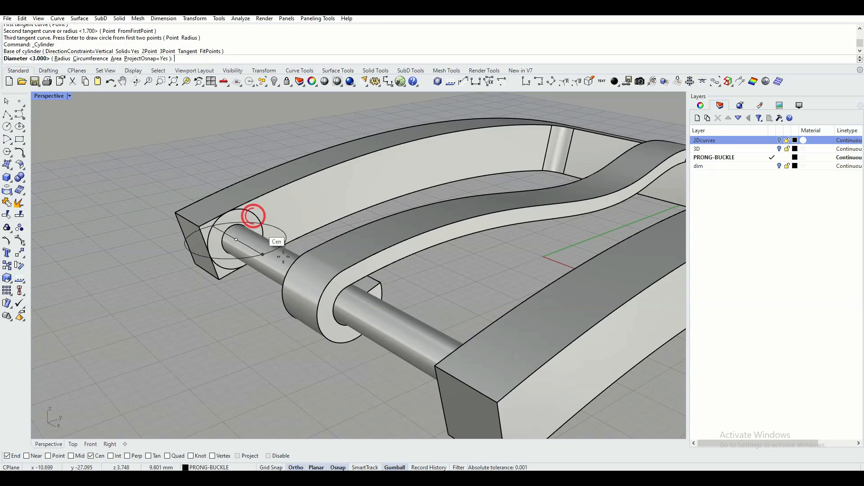
click(109, 444)
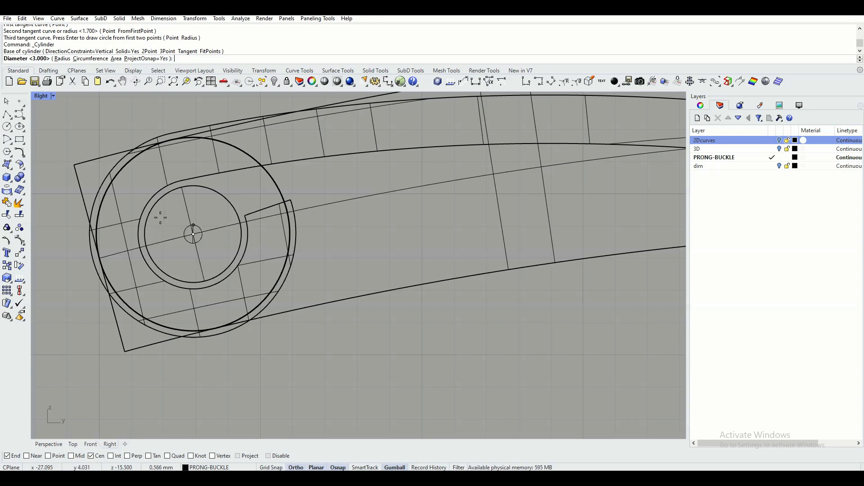
double_click(41, 96)
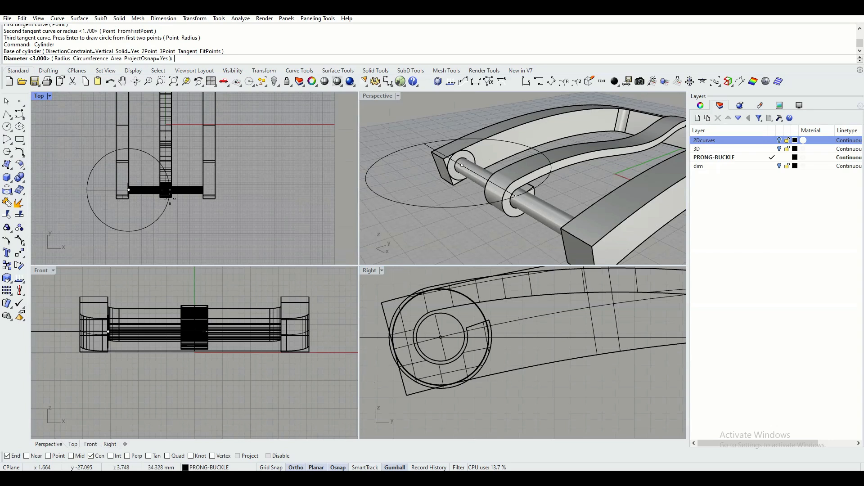
key(Escape)
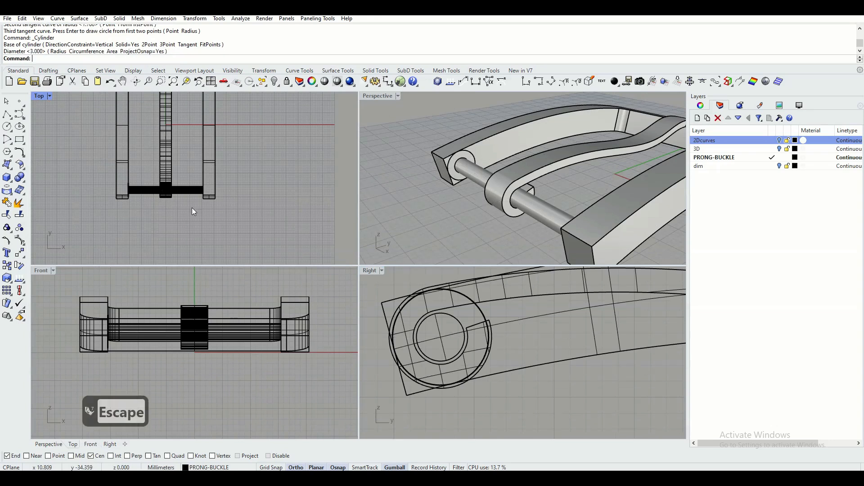
- Delete the tangent circle around the pin at the frame's open end
scroll(482, 152, up, 2)
click(466, 152)
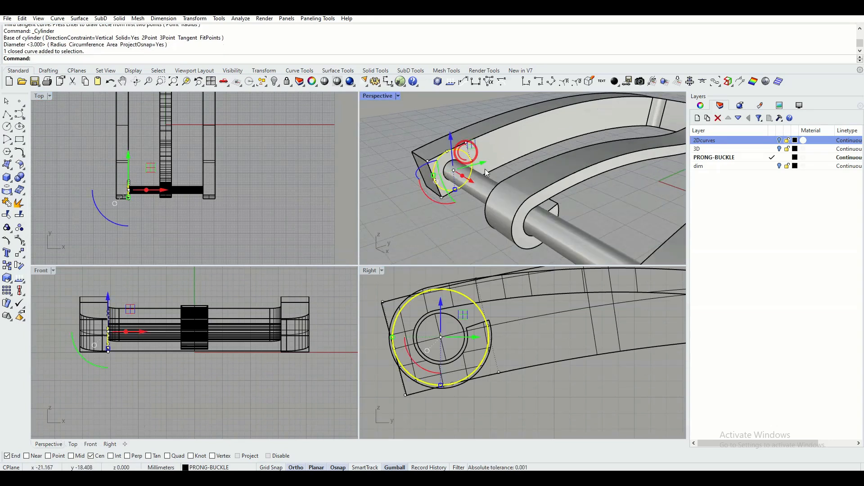
key(Delete)
- Maximize the Perspective viewport and frame the whole buckle from above
scroll(485, 169, down, 7)
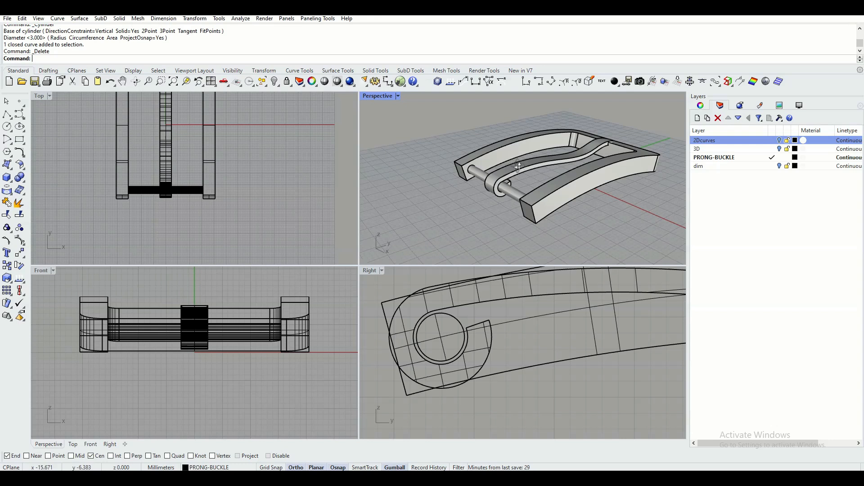
mouse_move(494, 169)
right_down()
mouse_move(519, 166)
mouse_move(486, 177)
mouse_move(503, 165)
right_up()
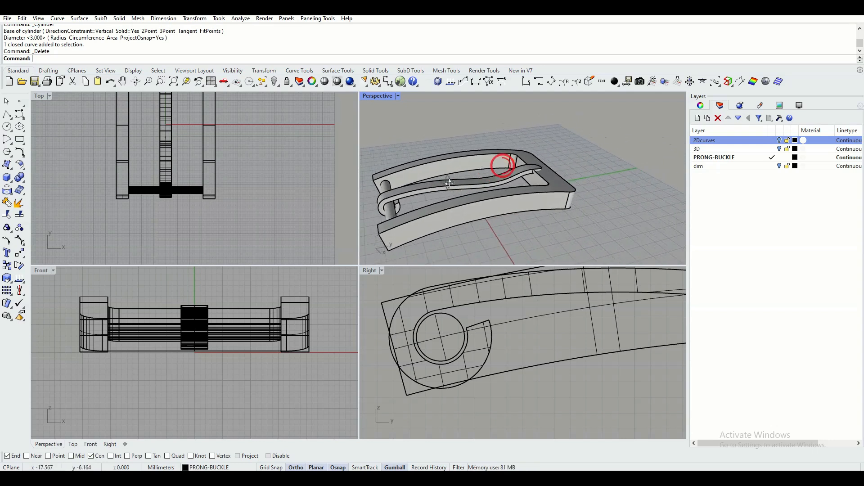
right_drag(455, 179, 445, 181)
double_click(379, 96)
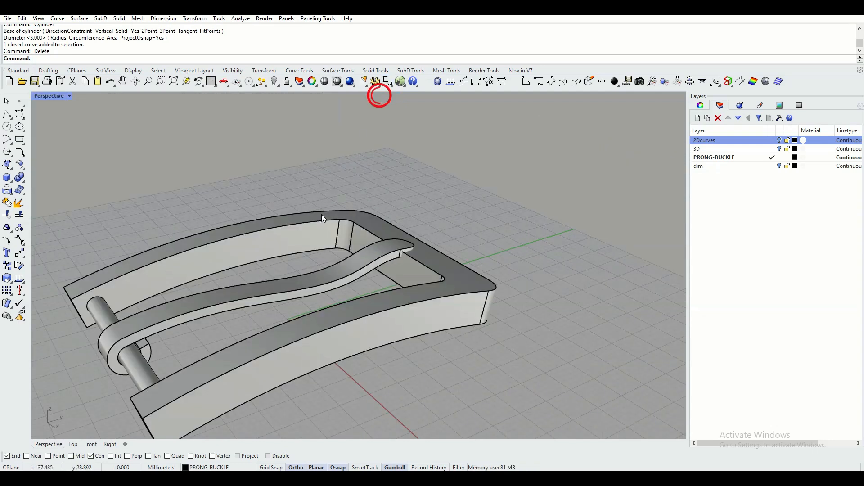
right_drag(321, 215, 328, 243)
scroll(340, 235, down, 2)
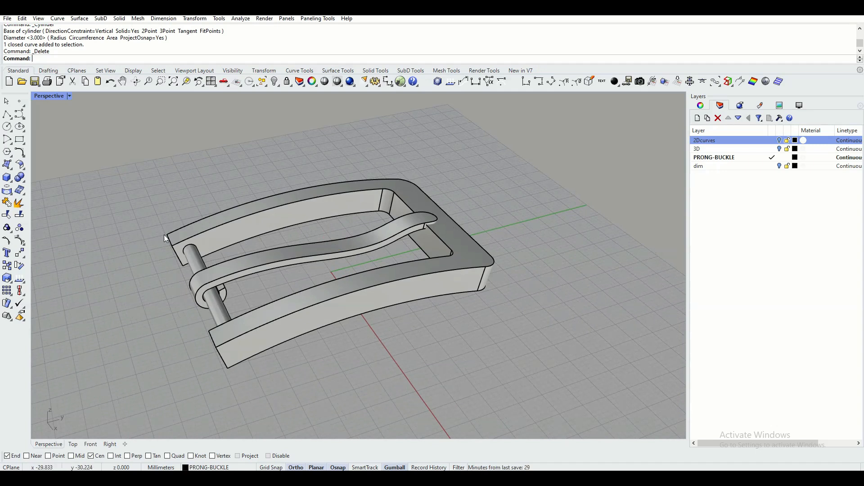
- Fillet the outer upper edges of the buckle frame, including both rounded corners, with radius 3
click(23, 183)
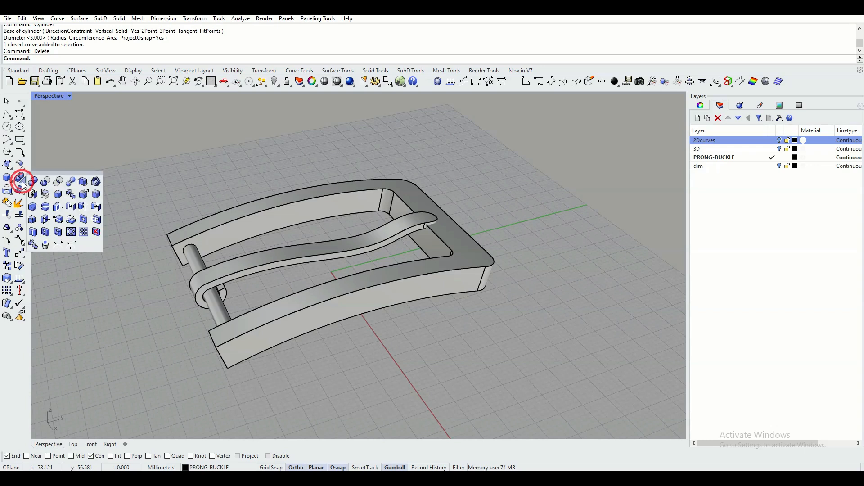
click(97, 195)
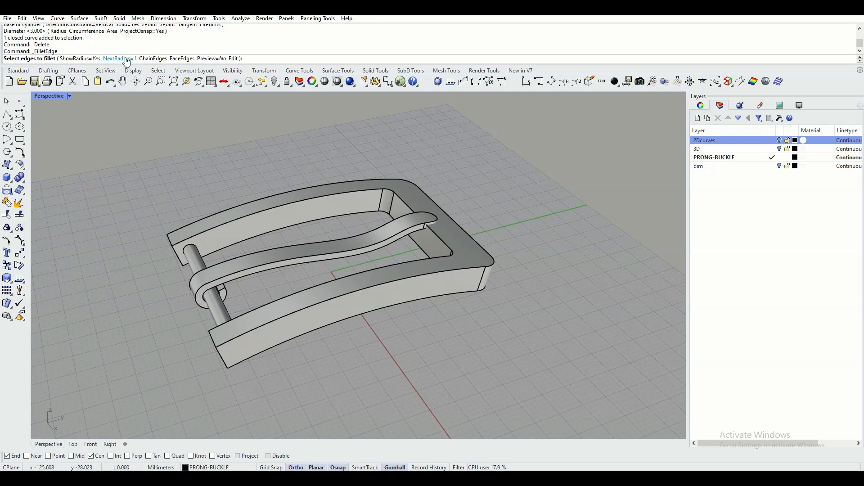
click(119, 59)
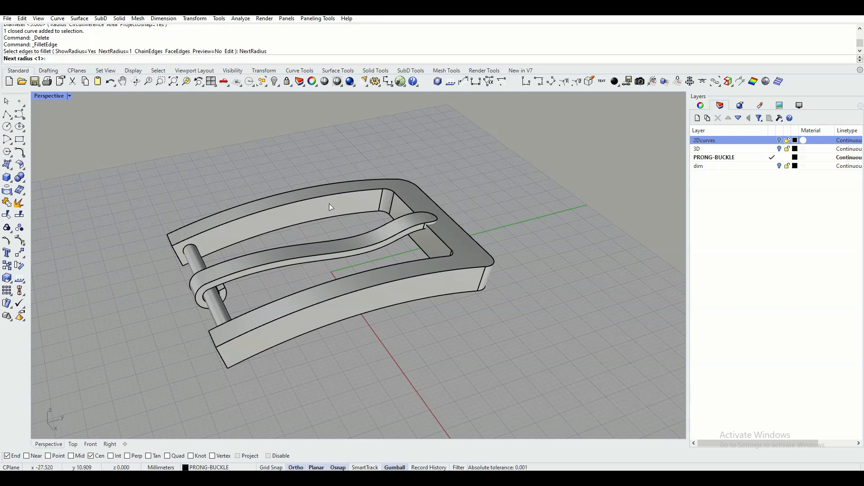
text(3)
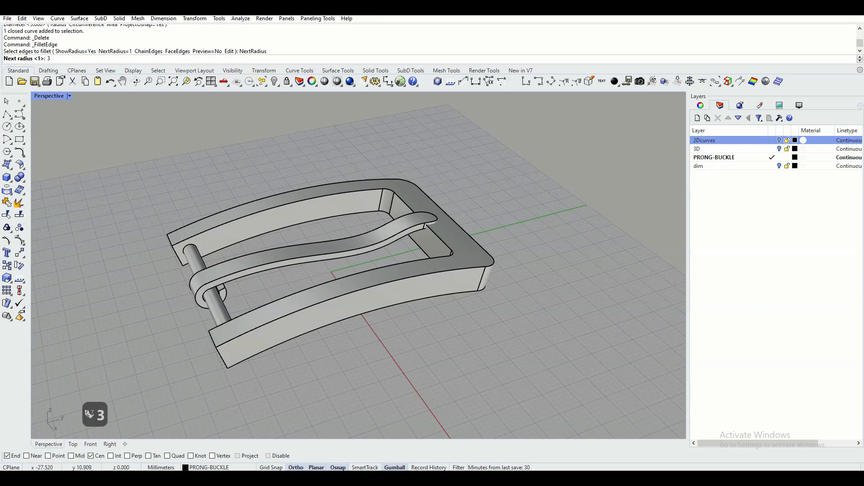
key(Return)
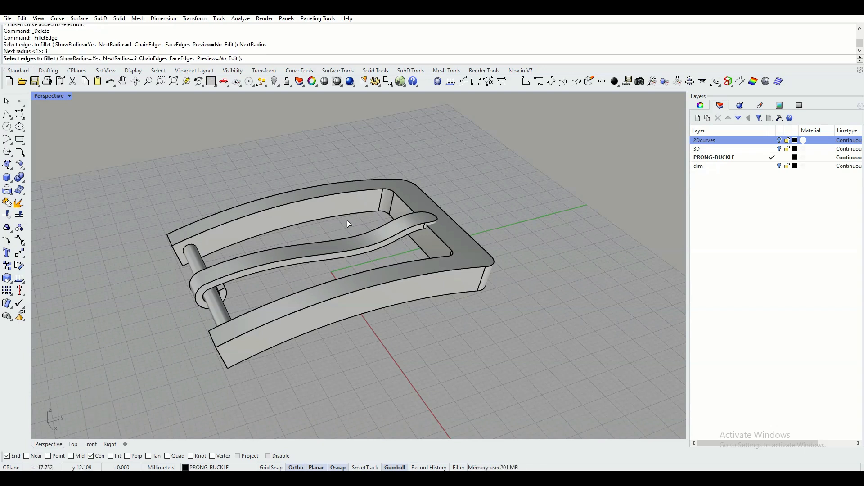
click(202, 220)
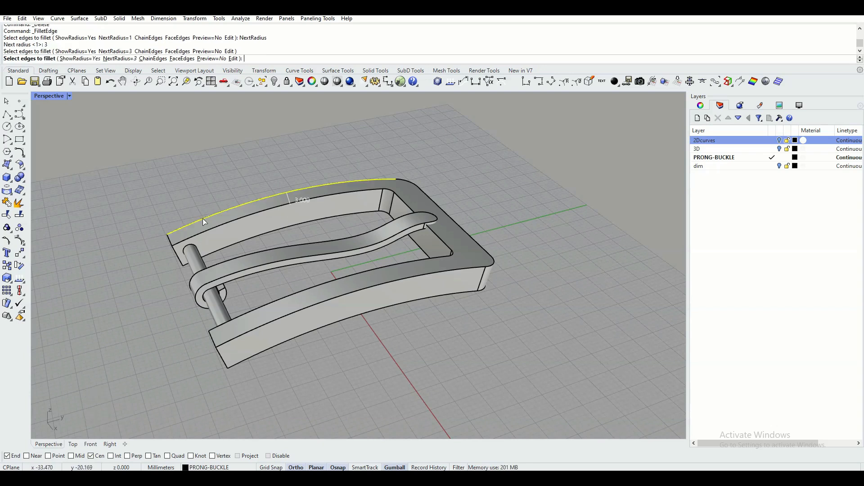
click(406, 181)
click(429, 196)
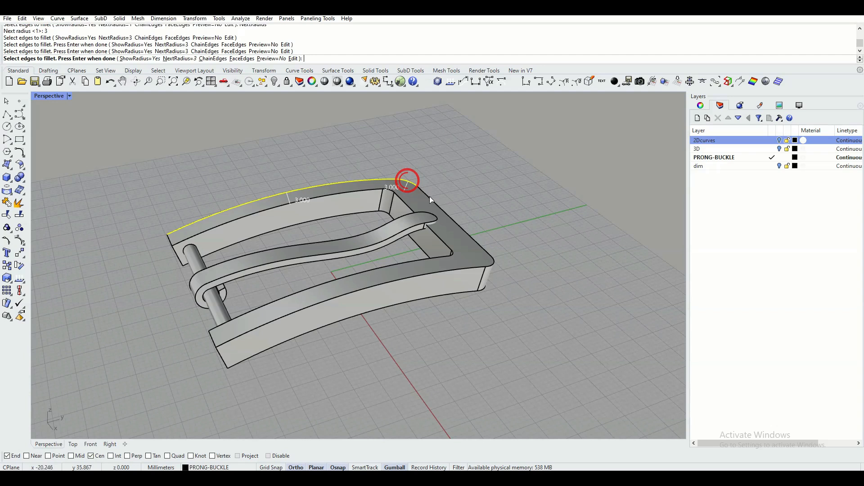
click(493, 263)
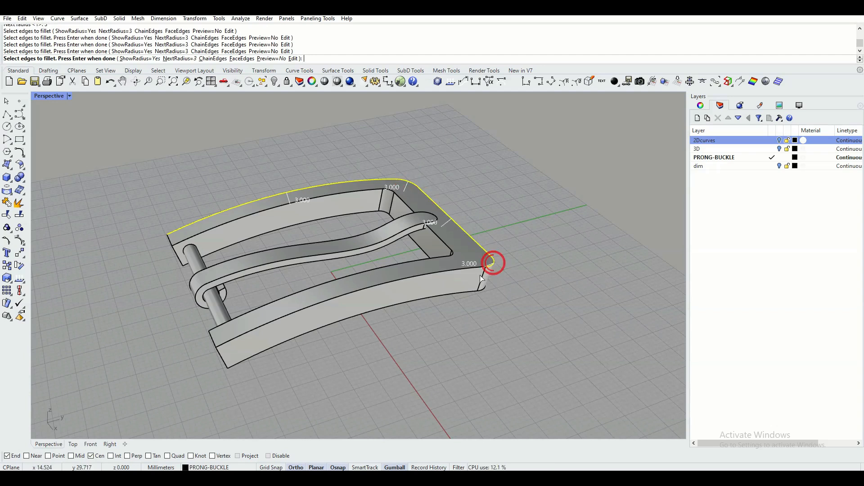
click(441, 272)
right_click(516, 199)
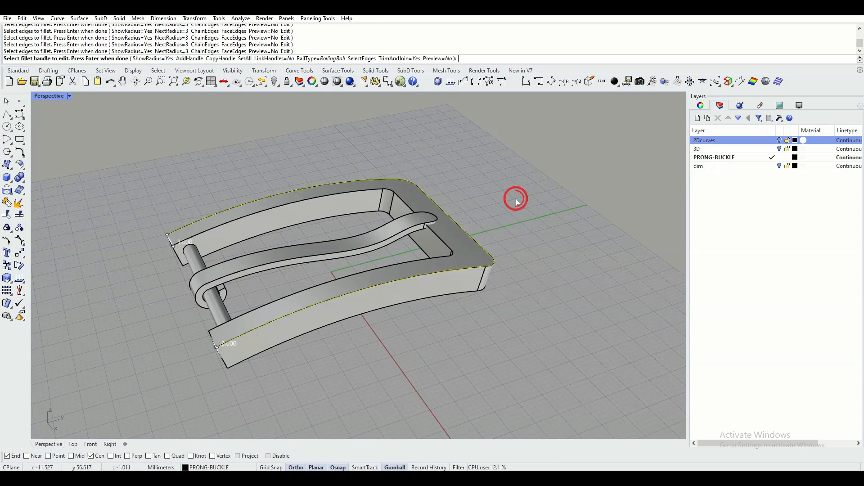
right_click(460, 172)
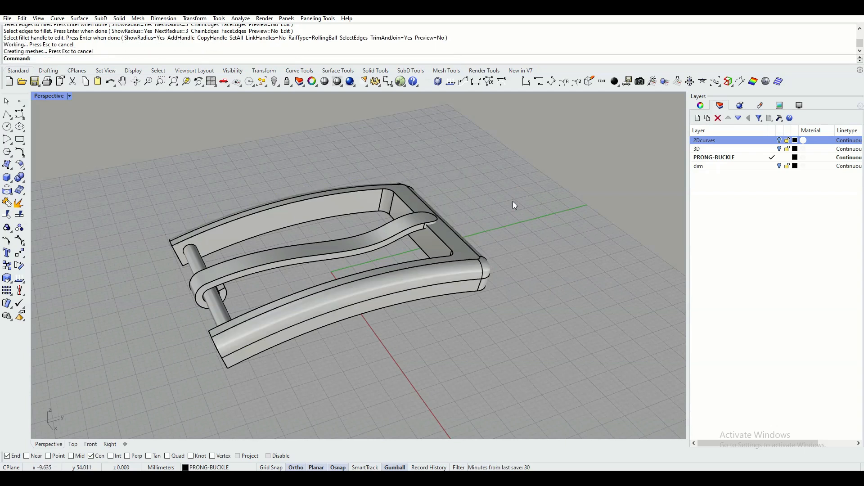
- Fillet the inner upper edges of the buckle frame, including both inside corners, with radius 1.5
mouse_move(514, 204)
right_down()
mouse_move(440, 206)
mouse_move(369, 183)
mouse_move(272, 191)
mouse_move(326, 203)
mouse_move(501, 198)
mouse_move(521, 207)
right_up()
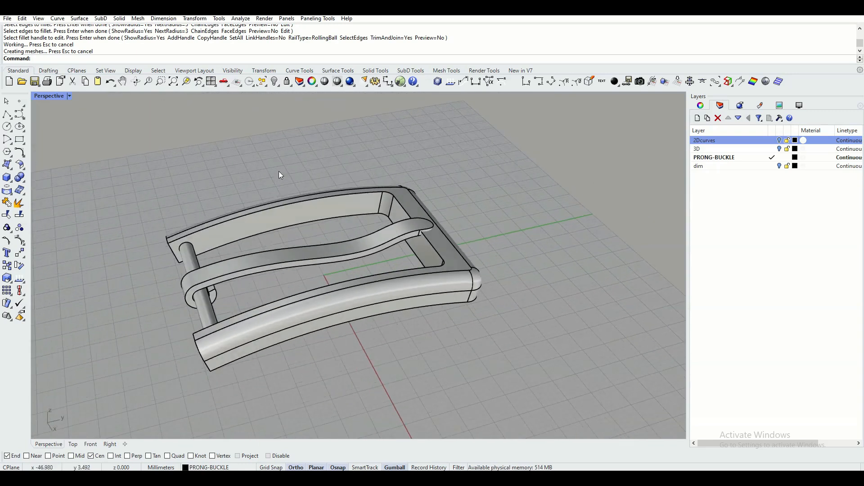
right_click(259, 169)
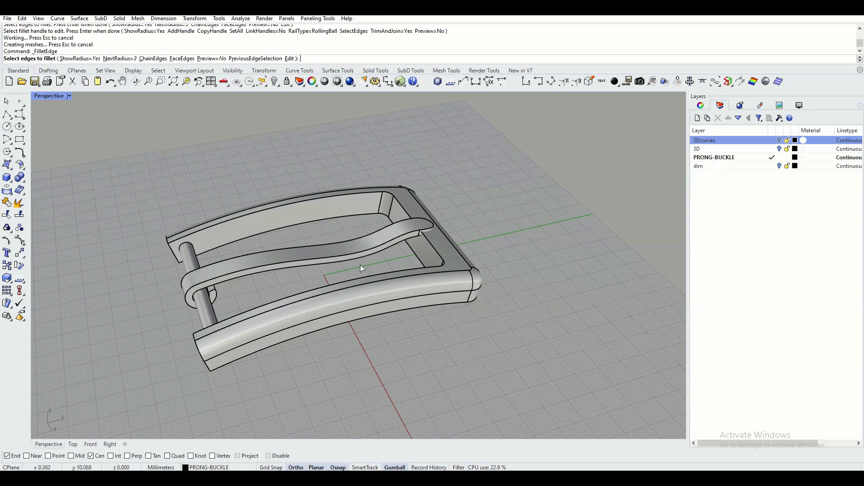
click(121, 58)
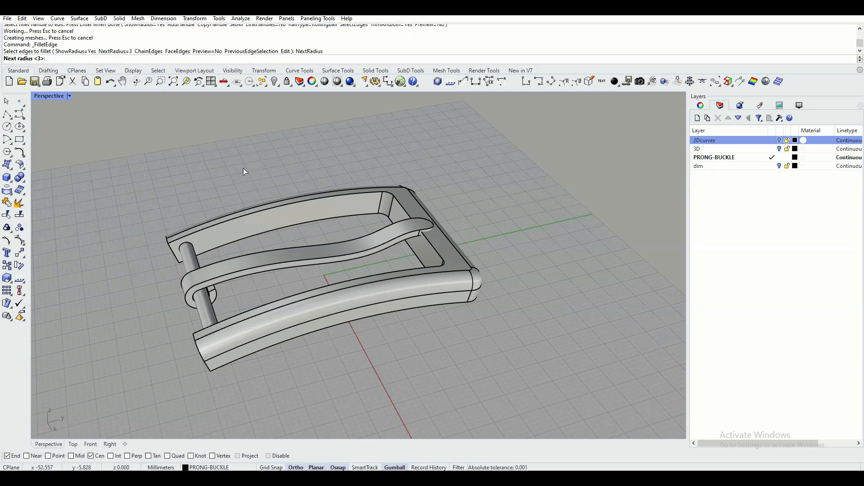
text(1.5)
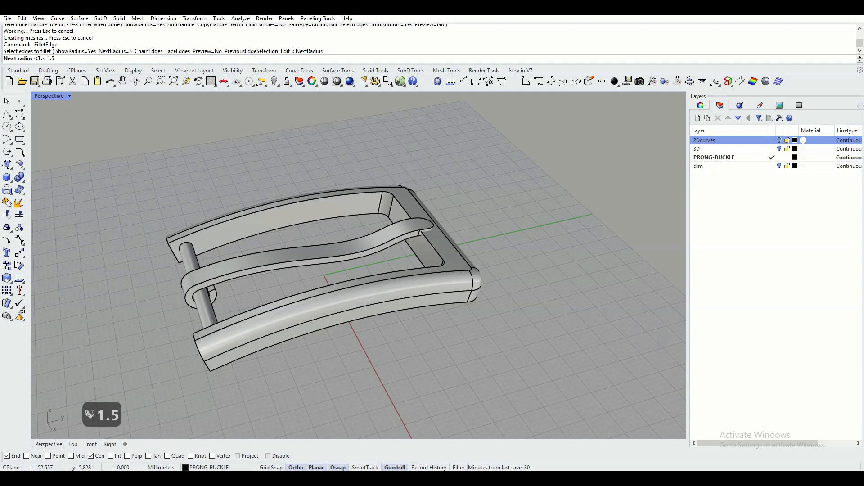
key(Return)
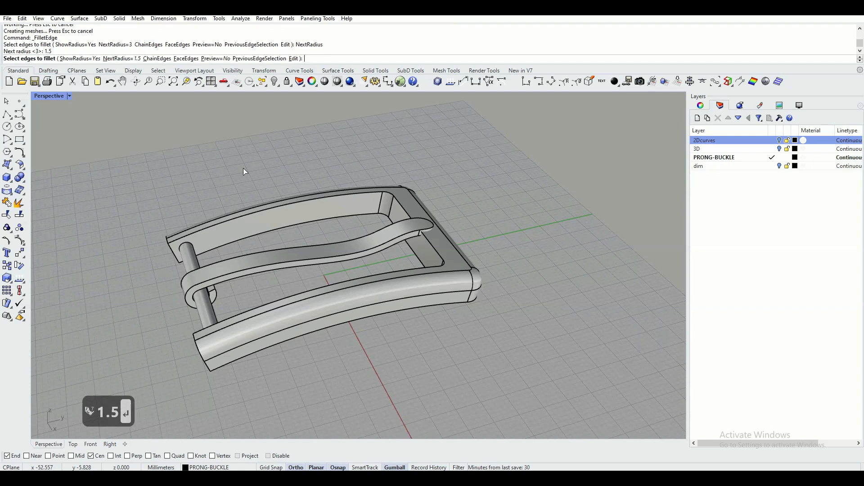
click(216, 227)
click(386, 196)
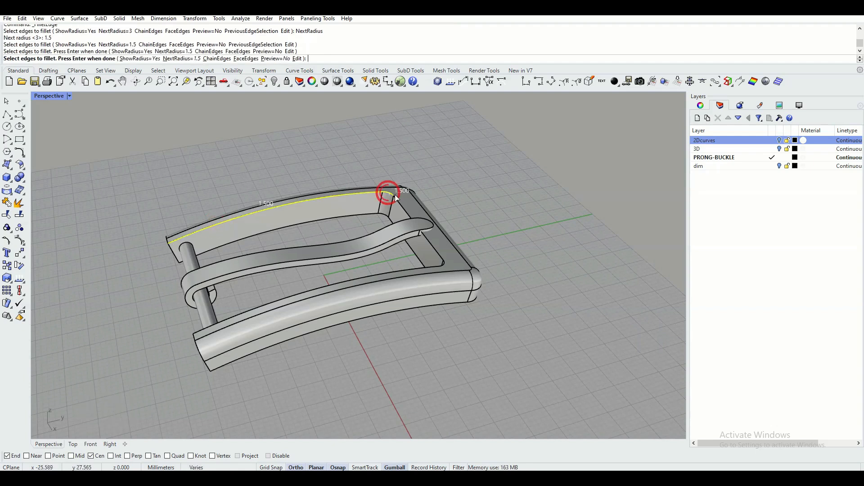
click(403, 207)
click(444, 266)
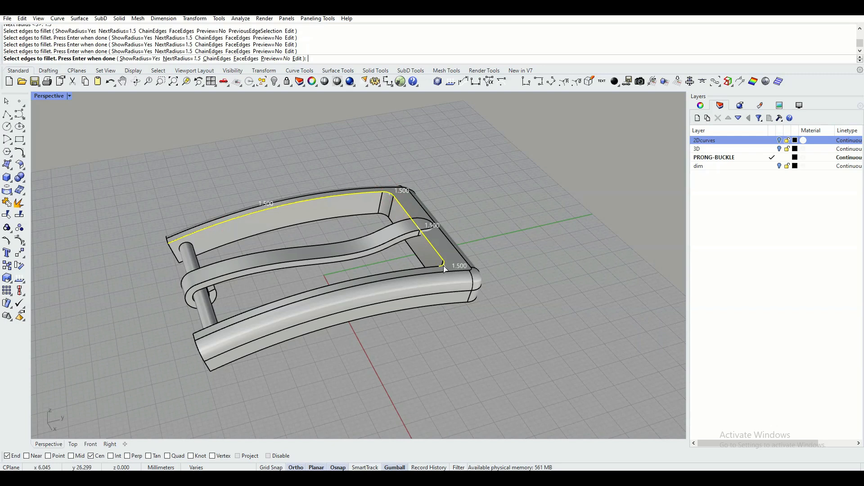
click(410, 268)
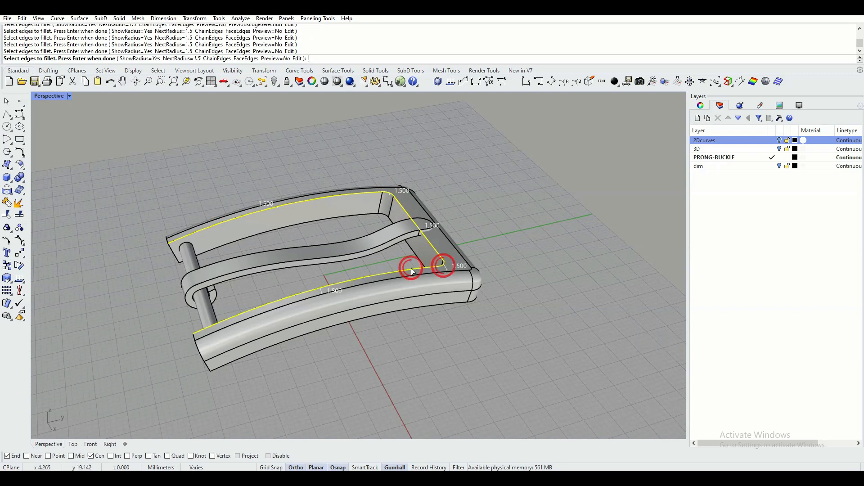
right_click(477, 202)
right_click(485, 166)
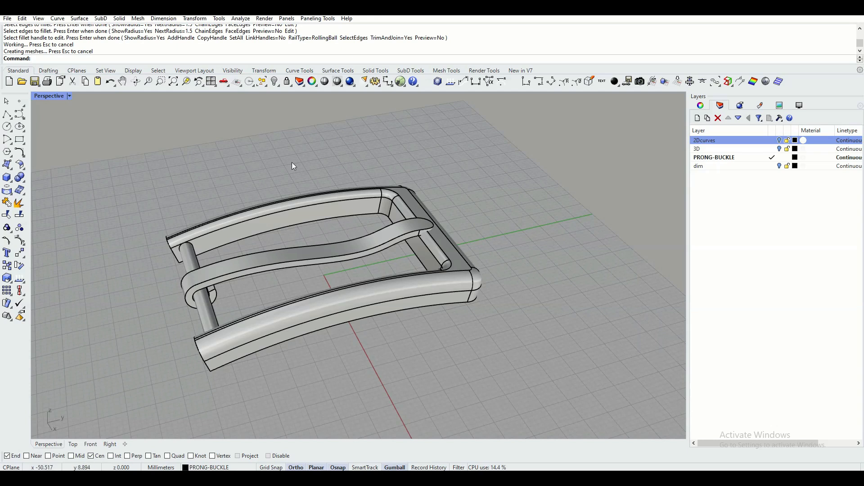
- Fillet all edges of the frame's underside face with radius 1.5, using the FaceEdges option
mouse_move(272, 162)
right_down()
mouse_move(385, 223)
mouse_move(295, 192)
mouse_move(282, 171)
right_up()
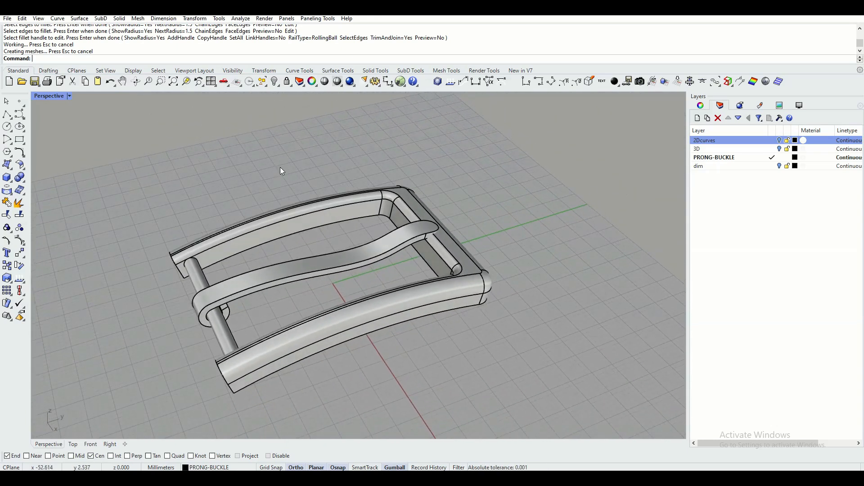
right_drag(411, 270, 247, 134)
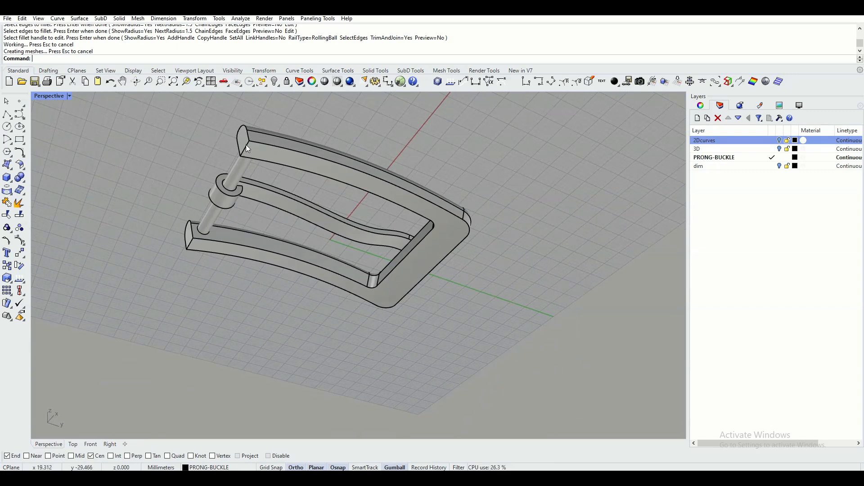
right_drag(278, 159, 235, 139)
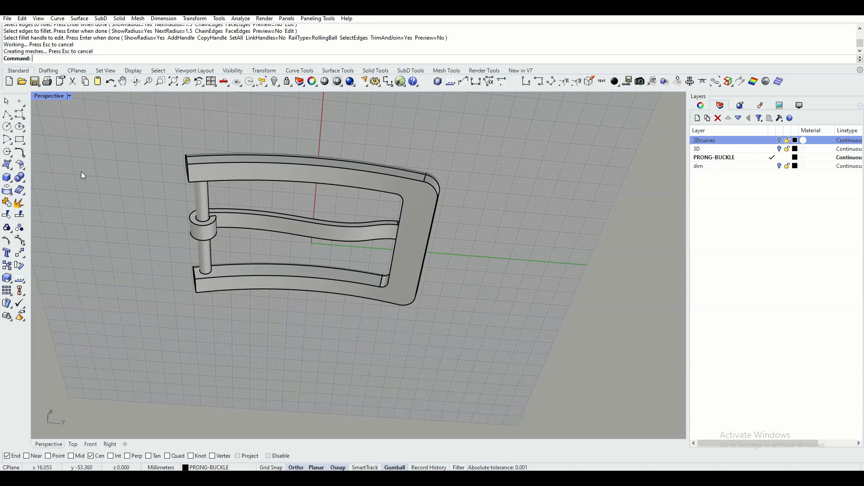
right_click(99, 179)
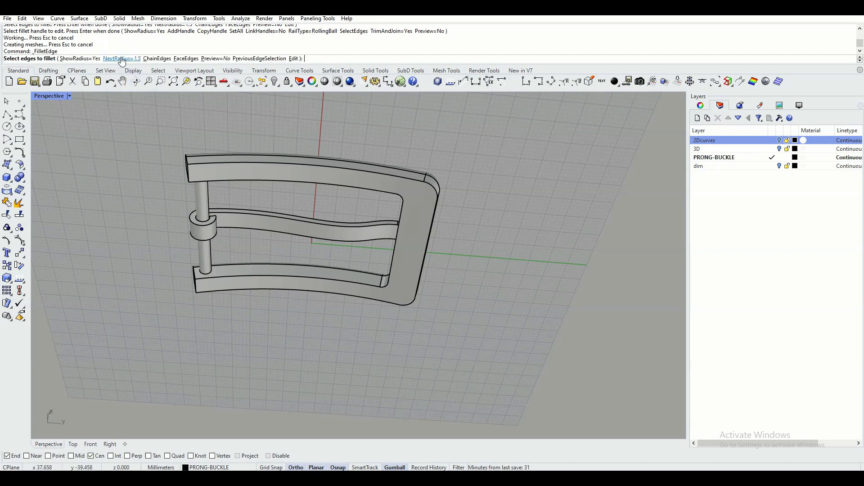
right_drag(243, 152, 306, 248)
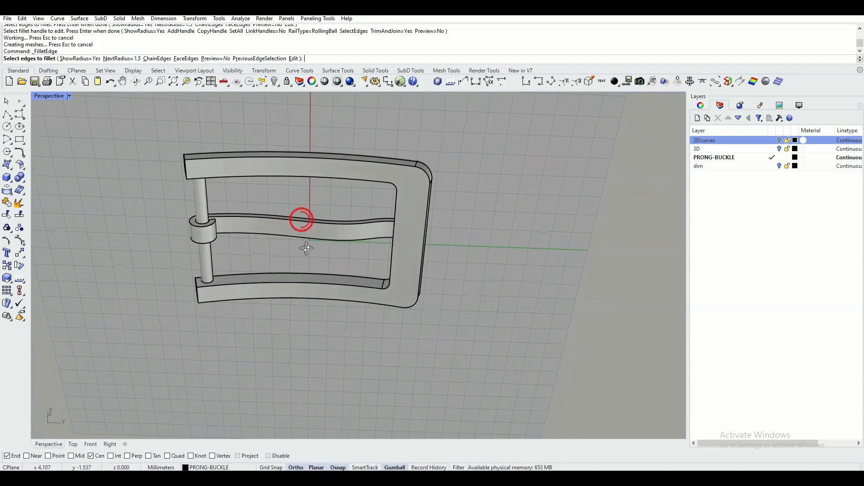
click(186, 58)
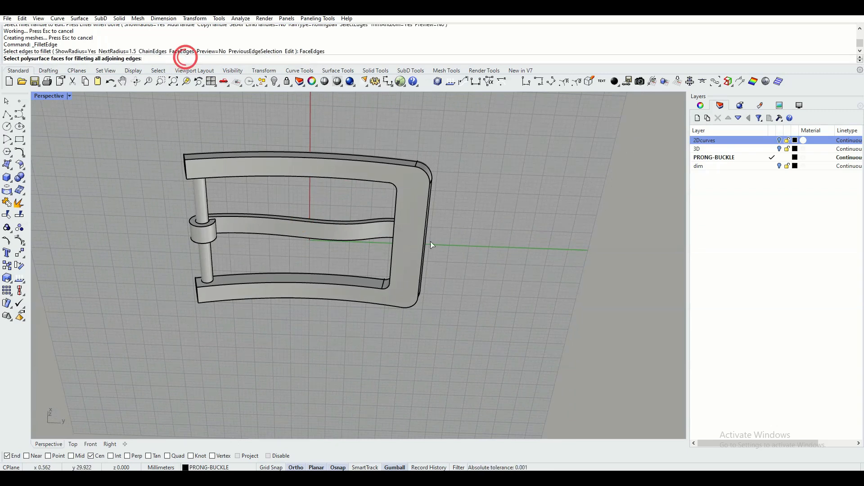
click(409, 199)
right_click(407, 195)
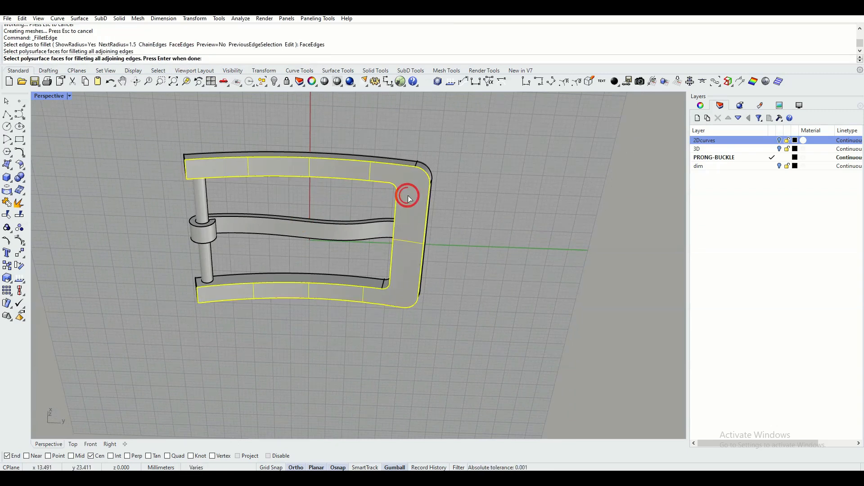
right_click(485, 224)
right_click(470, 185)
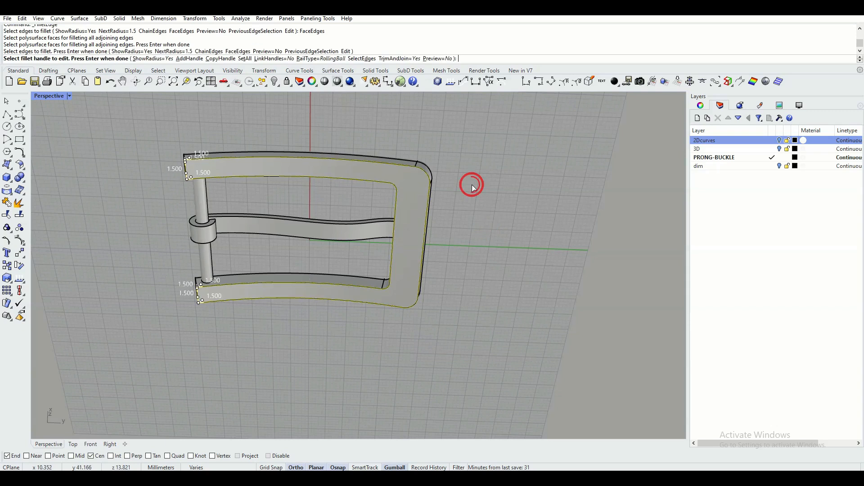
right_click(460, 206)
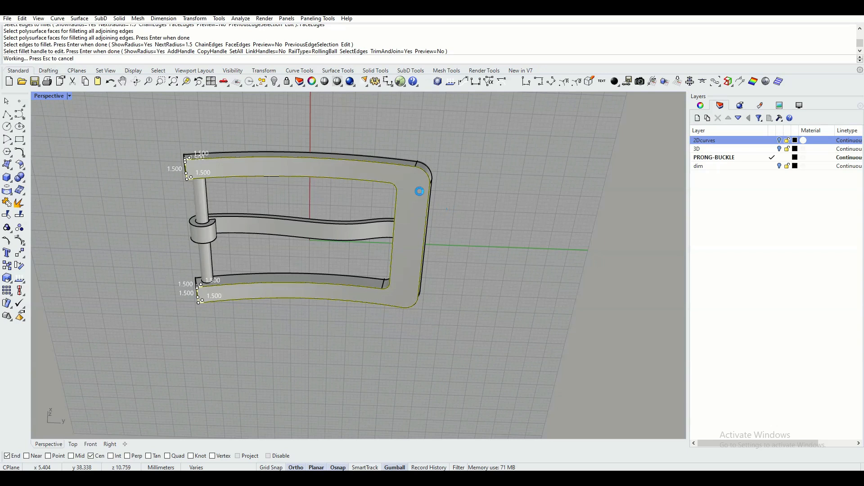
- Examine the frame's fillets from below and above, and the pin and prong loop from the open end
right_drag(365, 182, 243, 218)
right_drag(486, 247, 520, 252)
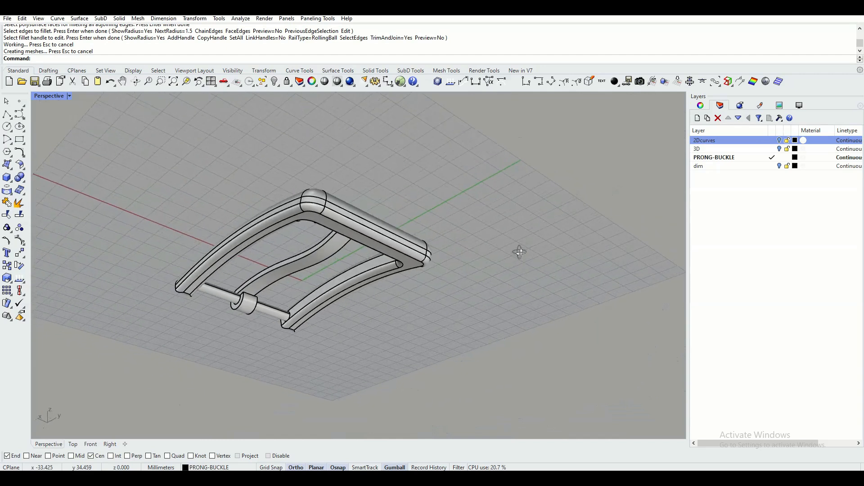
right_drag(284, 217, 378, 324)
scroll(314, 306, up, 2)
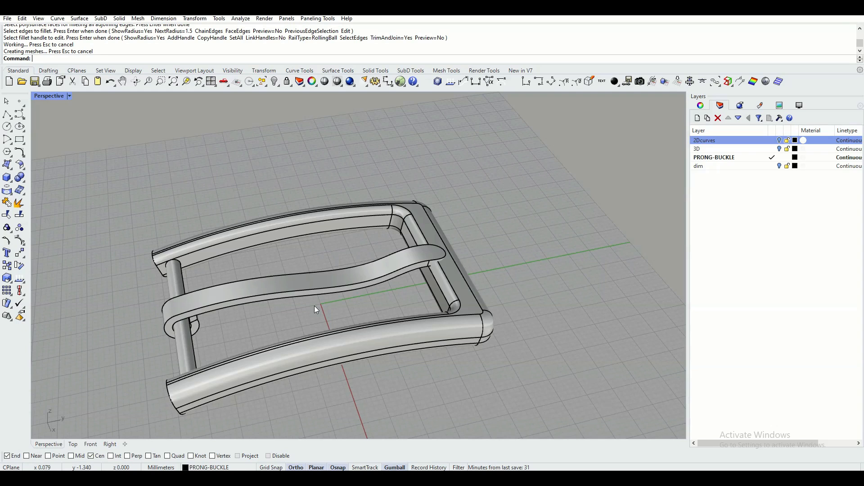
scroll(314, 306, down, 1)
mouse_move(314, 306)
right_down()
mouse_move(433, 259)
mouse_move(509, 290)
right_up()
scroll(495, 295, up, 3)
mouse_move(382, 309)
right_down()
mouse_move(408, 300)
mouse_move(421, 277)
mouse_move(411, 293)
right_up()
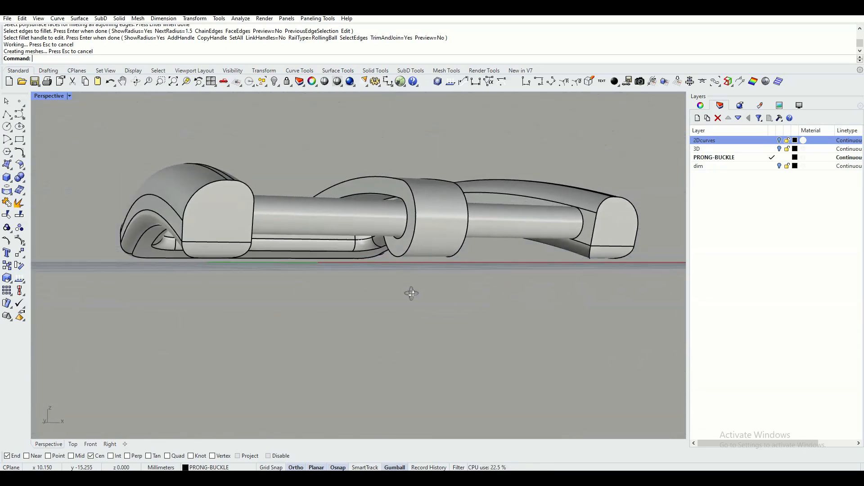
- Examine where both ends of the pin meet the frame arms, and view the whole buckle from the side
mouse_move(395, 265)
right_down()
mouse_move(407, 245)
mouse_move(346, 211)
mouse_move(380, 191)
right_up()
mouse_move(107, 284)
right_down()
mouse_move(174, 299)
mouse_move(201, 280)
mouse_move(199, 248)
mouse_move(194, 259)
right_up()
scroll(200, 276, up, 8)
scroll(144, 166, up, 4)
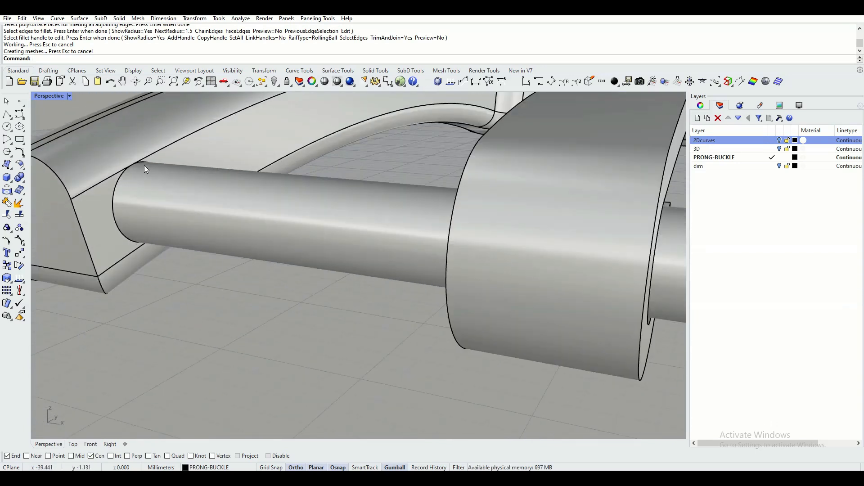
scroll(144, 164, down, 4)
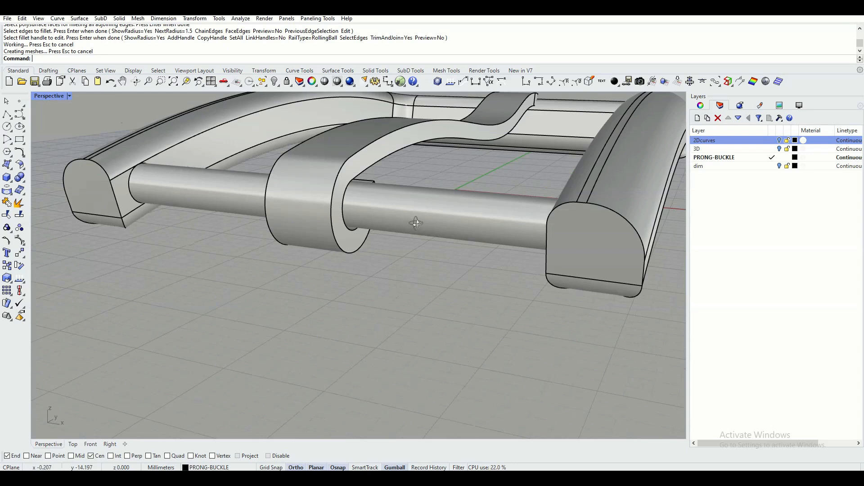
right_drag(414, 223, 423, 225)
right_drag(492, 231, 538, 237)
right_drag(538, 237, 504, 250)
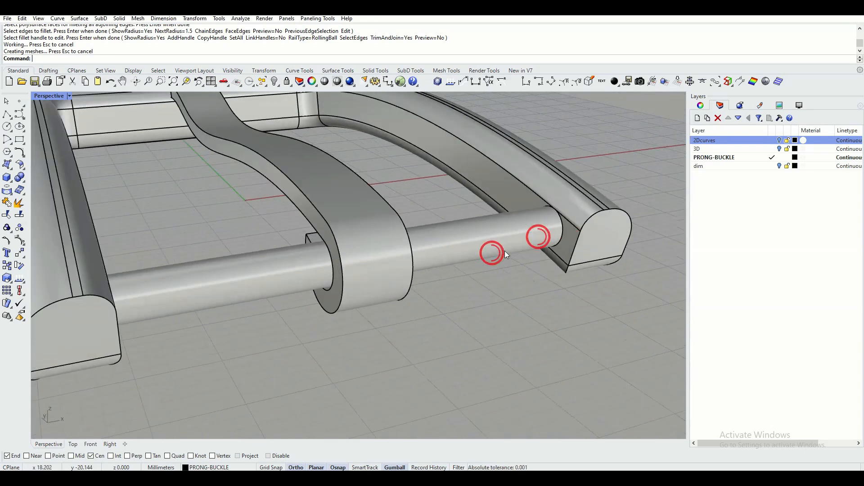
scroll(565, 221, up, 5)
scroll(557, 218, up, 2)
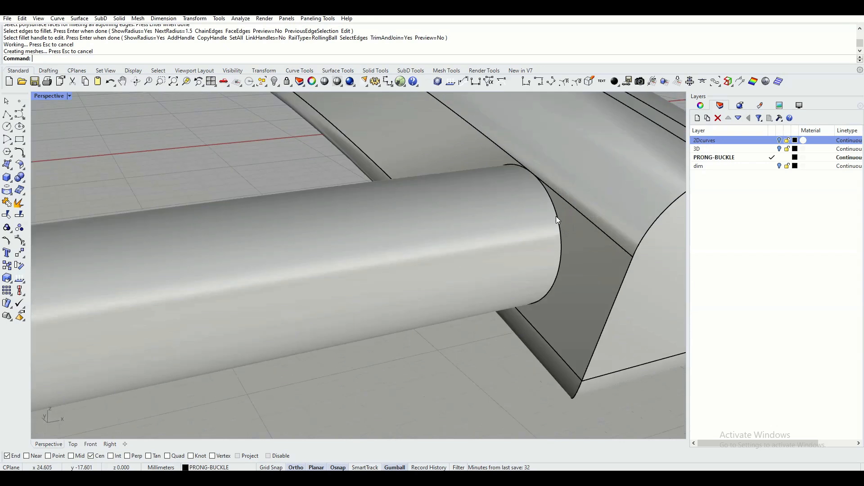
scroll(556, 217, down, 7)
right_drag(542, 219, 432, 235)
scroll(540, 220, down, 9)
mouse_move(449, 192)
shift+right_down()
mouse_move(451, 246)
mouse_move(392, 234)
mouse_move(443, 189)
shift+right_up()
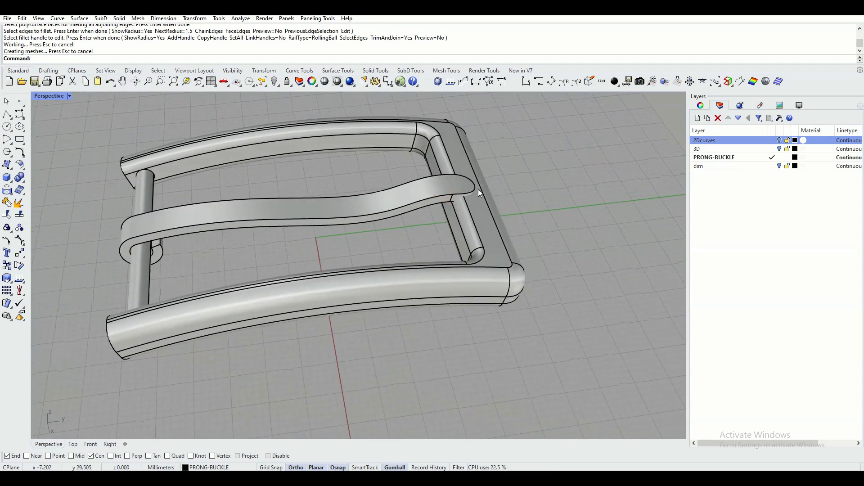
- Copy the prong and paste it in place, and hide the pasted duplicate
click(247, 210)
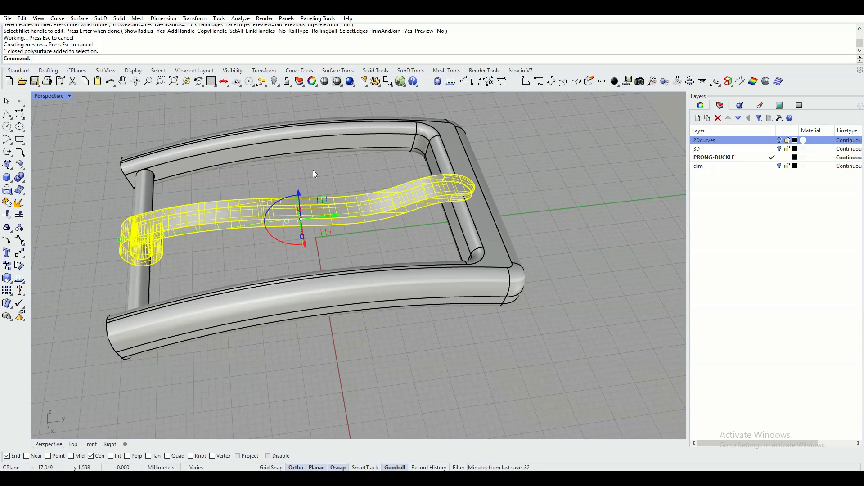
key(ctrl+c)
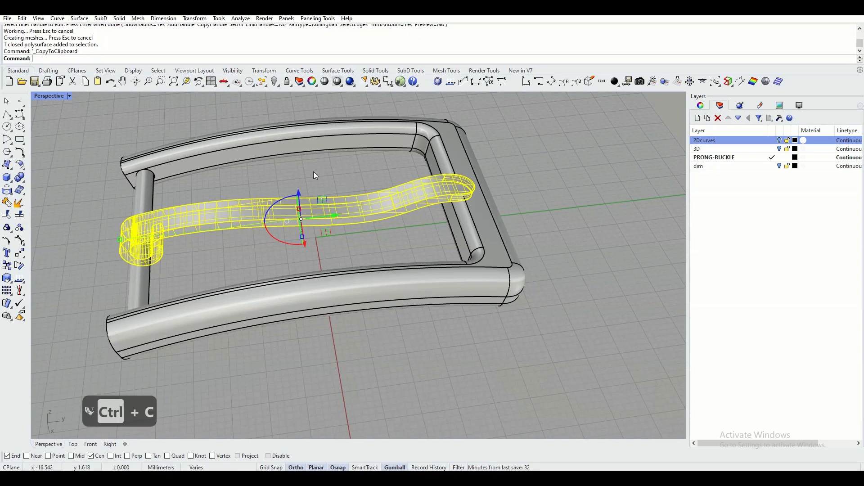
key(ctrl+v)
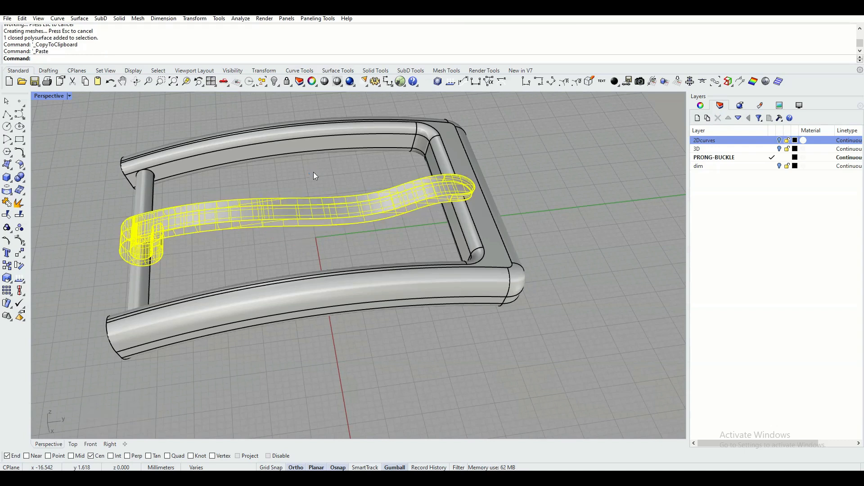
click(275, 82)
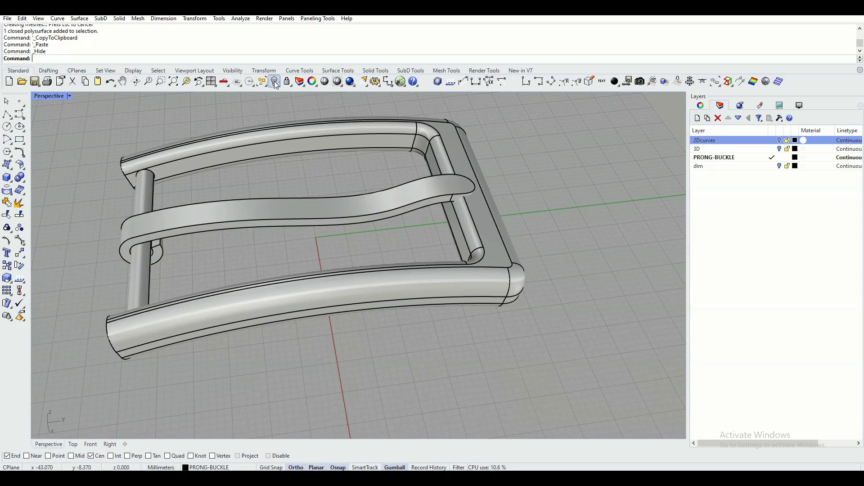
- In a shaded Top view, scale the visible prong by 1.1 across its width (X direction)
click(73, 445)
scroll(262, 264, down, 3)
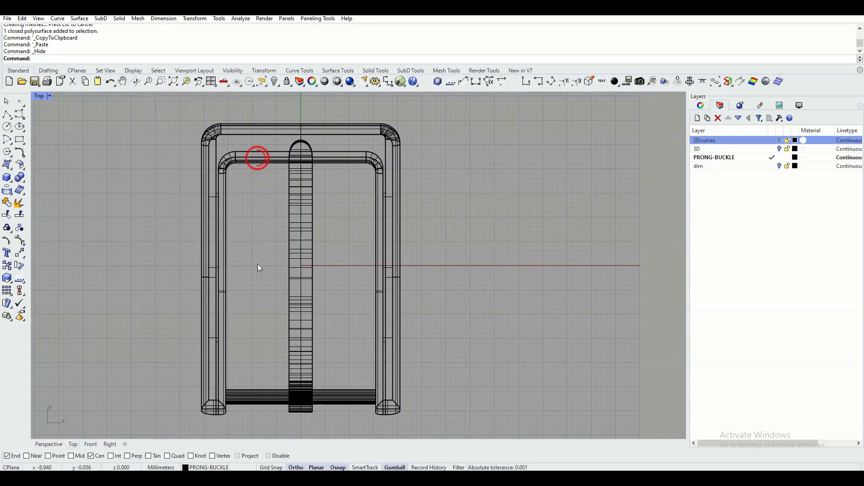
click(50, 96)
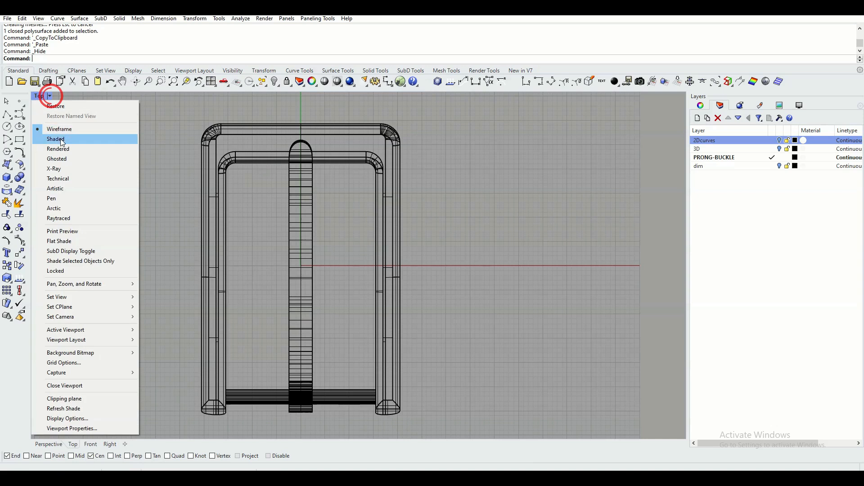
click(60, 138)
click(304, 204)
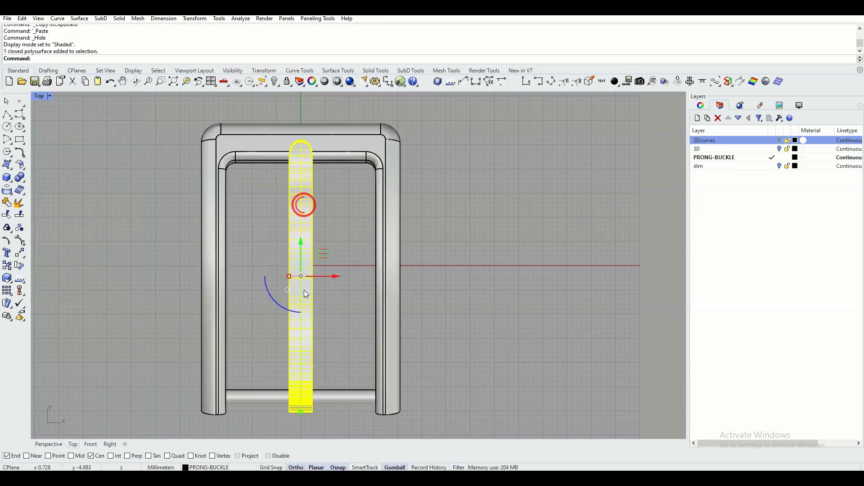
scroll(292, 288, up, 1)
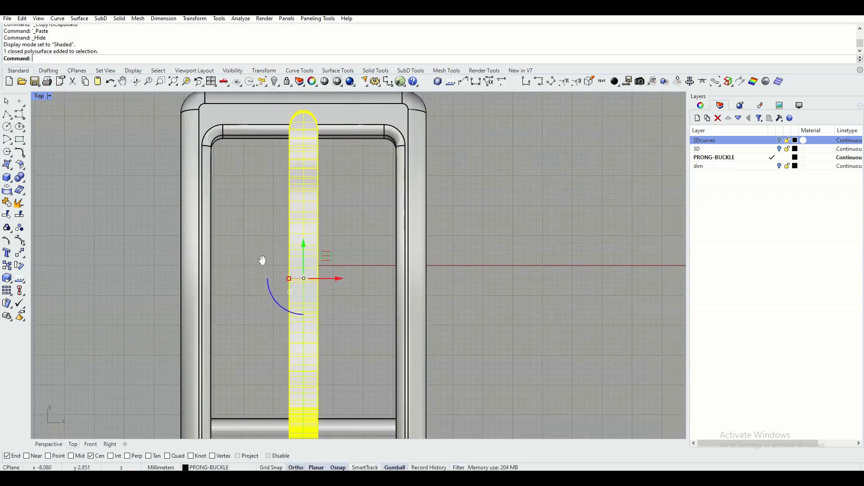
scroll(261, 257, up, 1)
click(292, 287)
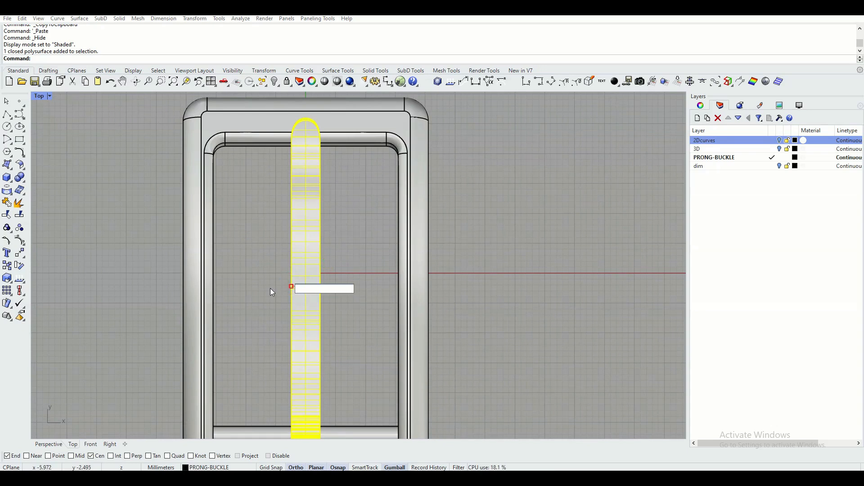
text(1.1)
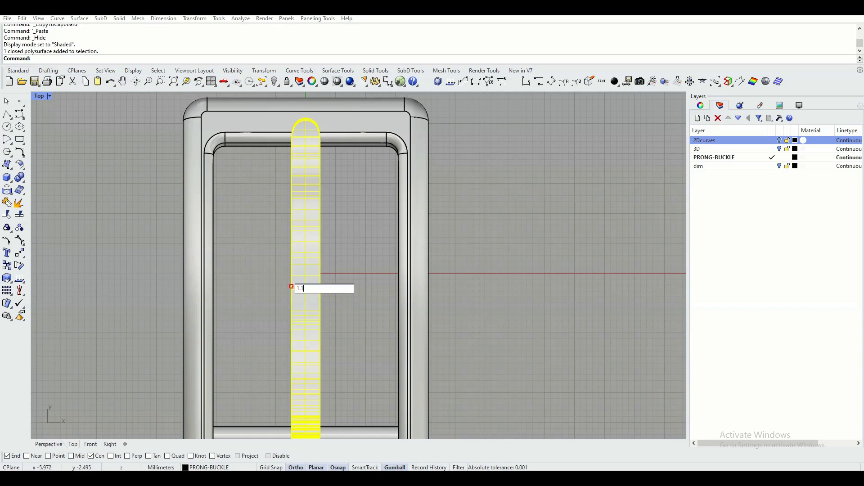
key(Return)
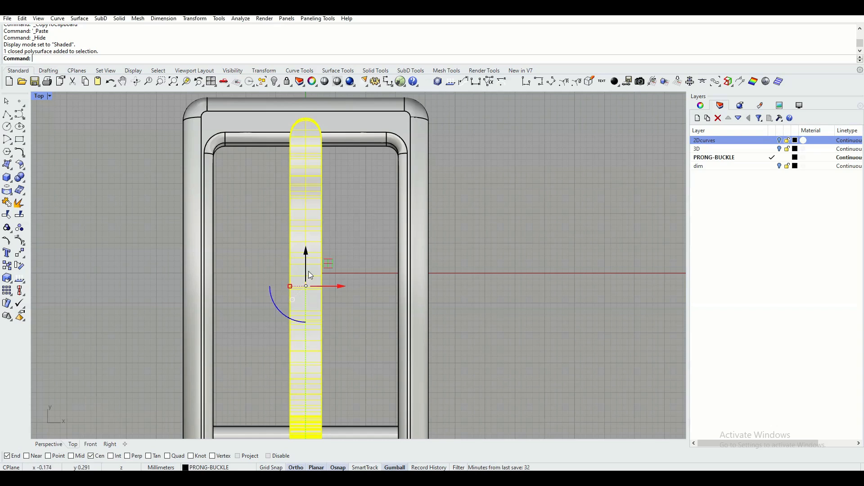
- Try to scale the widened prong along its length (Y direction), and undo that scaling
right_drag(313, 269, 315, 242)
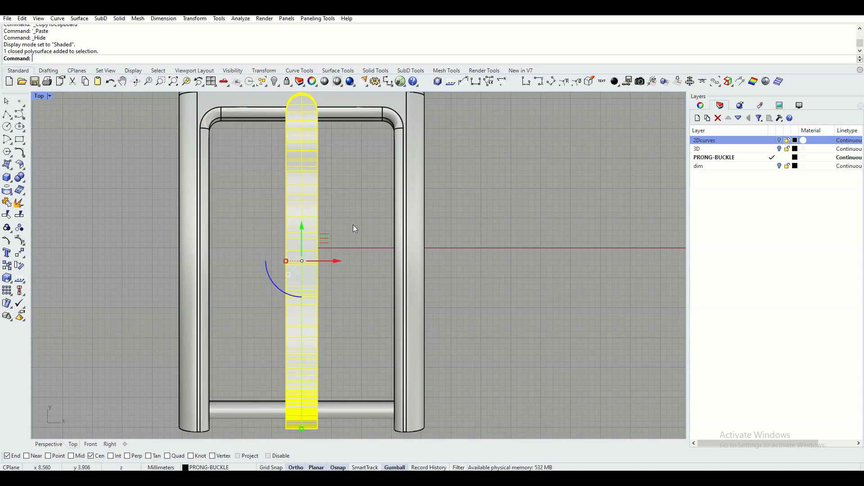
right_drag(353, 225, 354, 235)
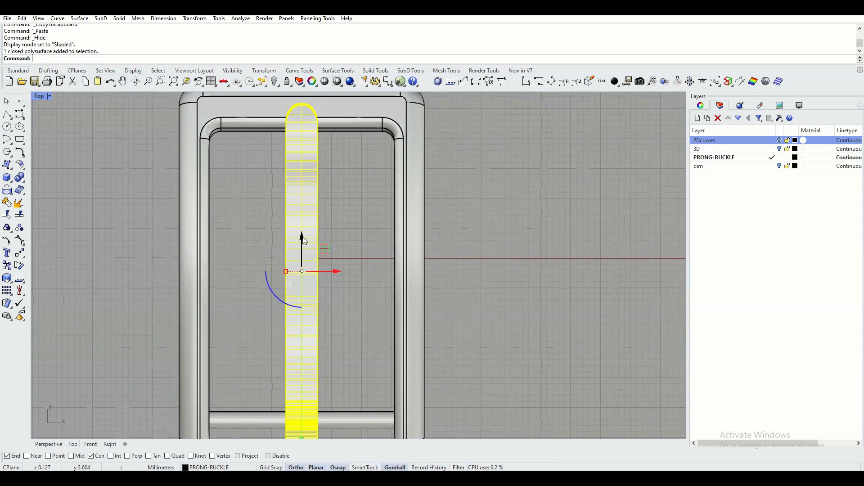
right_drag(295, 349, 296, 316)
scroll(295, 316, down, 2)
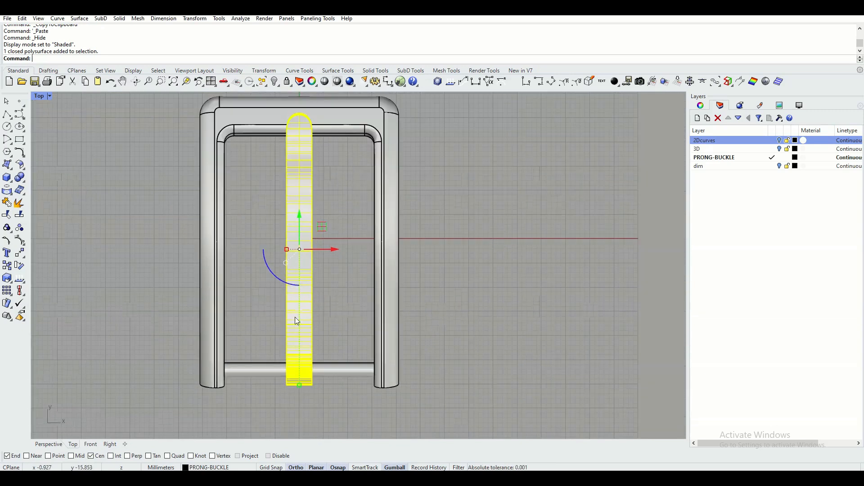
click(298, 385)
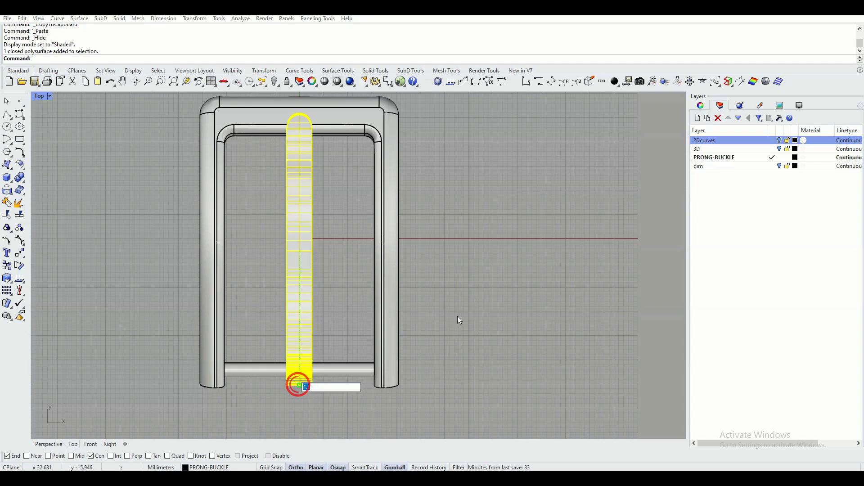
right_click(462, 281)
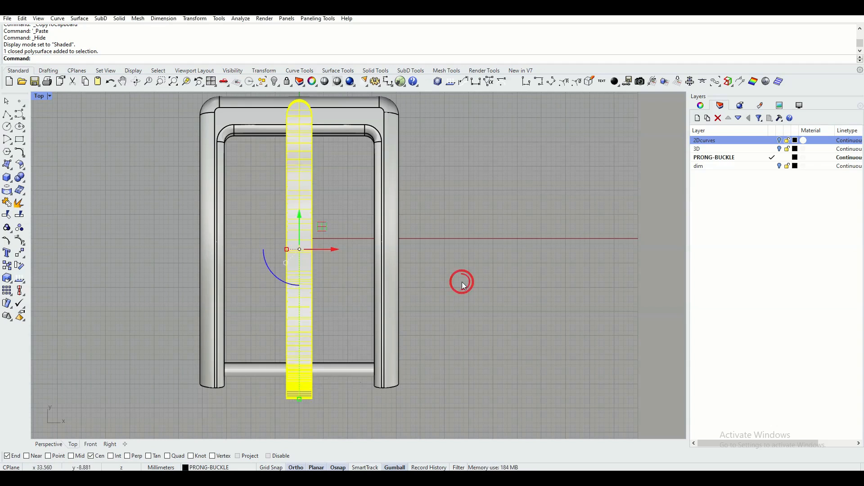
right_drag(391, 191, 383, 212)
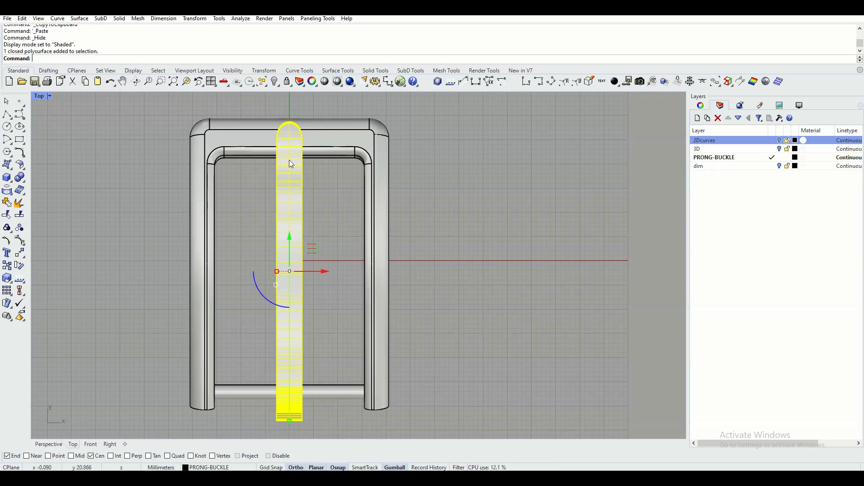
click(109, 84)
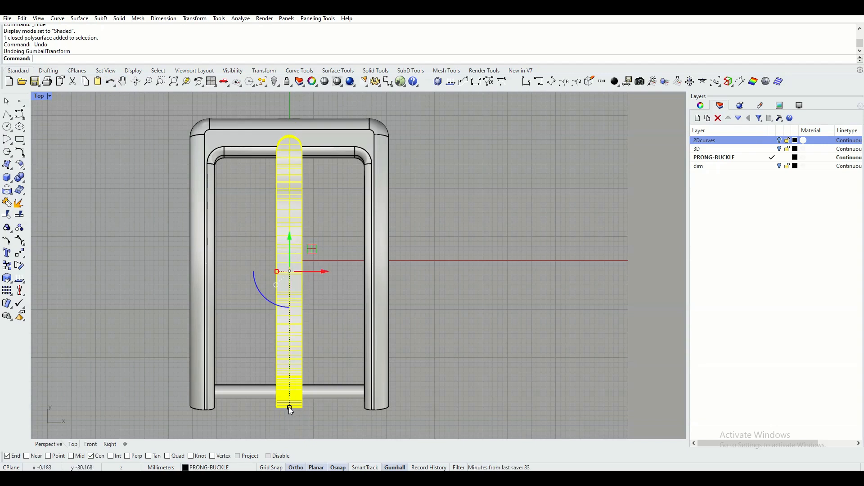
- Move the widened prong 0.3 mm in the Y direction toward the frame's closed end and deselect it in Perspective view
click(290, 238)
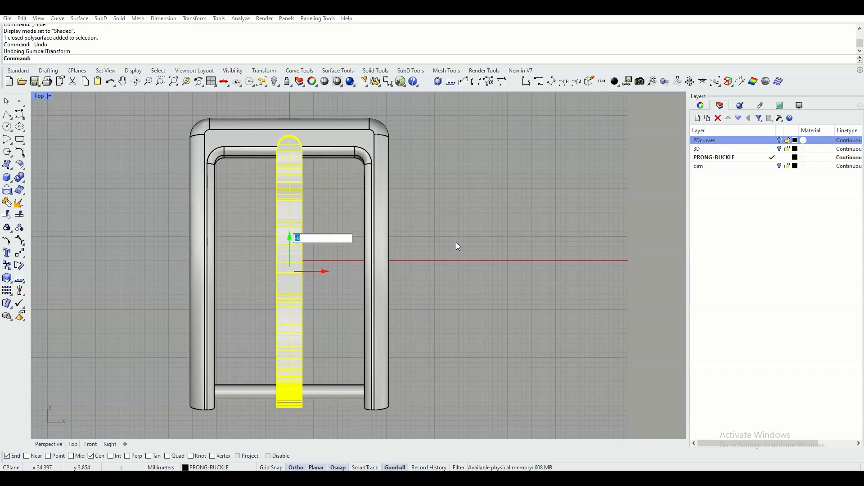
text(0.3)
key(Return)
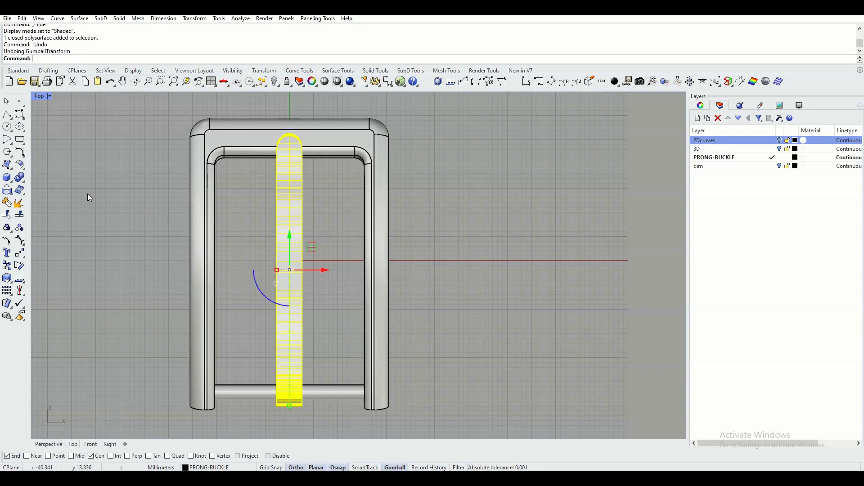
click(50, 444)
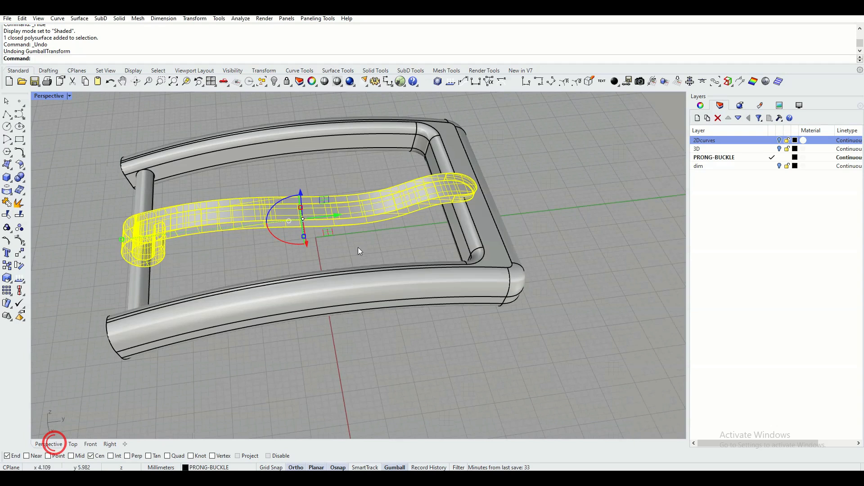
click(546, 177)
click(553, 183)
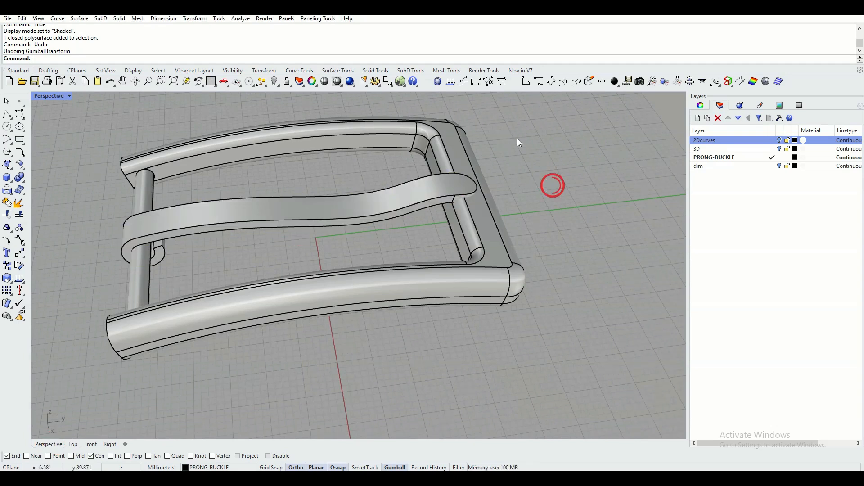
- Subtract the widened prong from the buckle frame with Boolean Difference, using DeleteInput=Yes, to cut the prong tip's notch
right_drag(524, 146, 350, 209)
right_drag(276, 224, 274, 248)
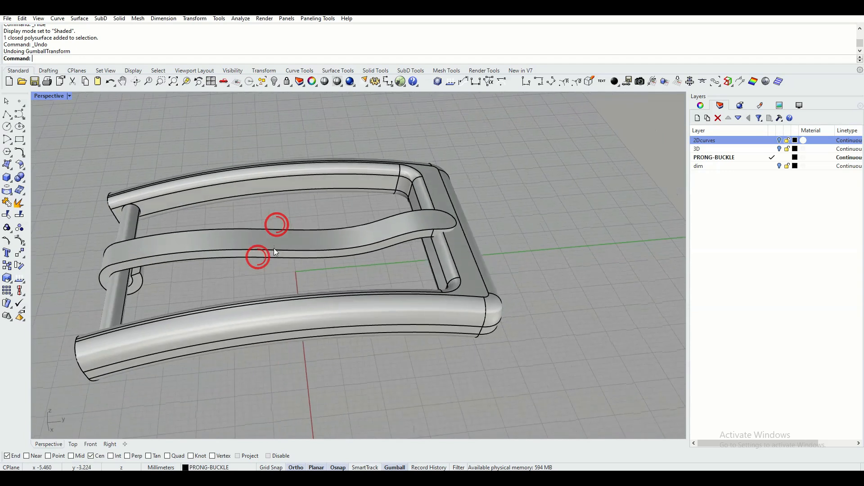
right_drag(269, 204, 318, 195)
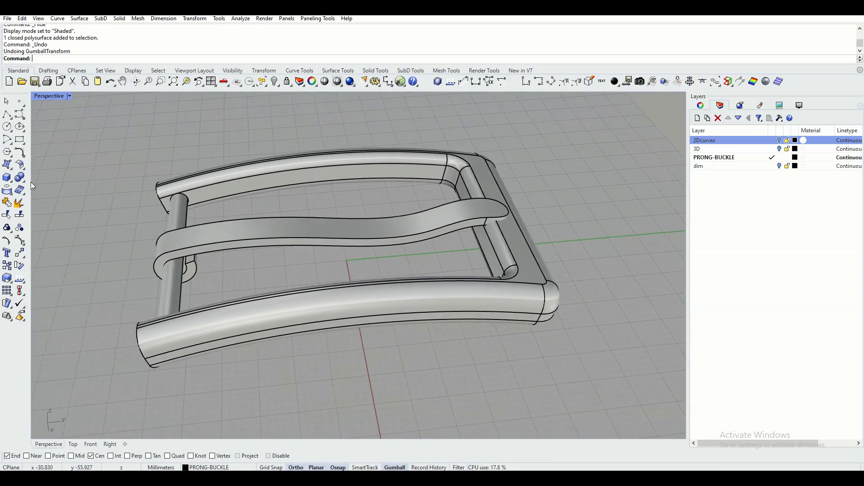
click(20, 177)
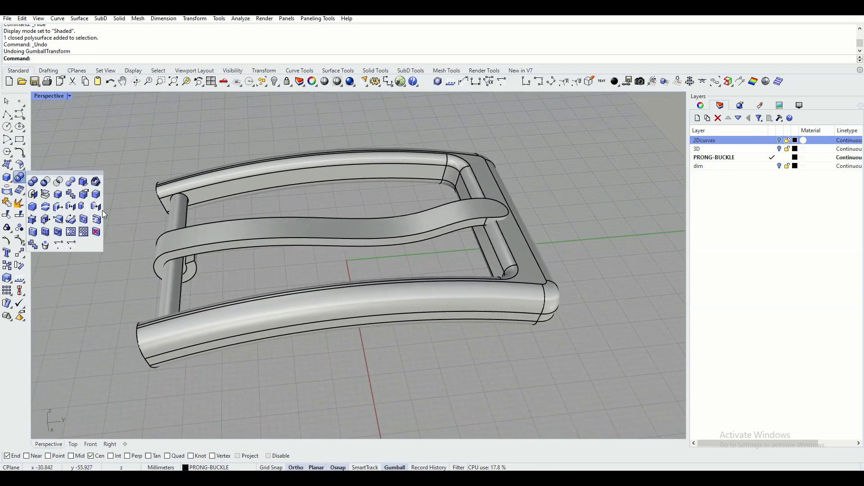
click(46, 181)
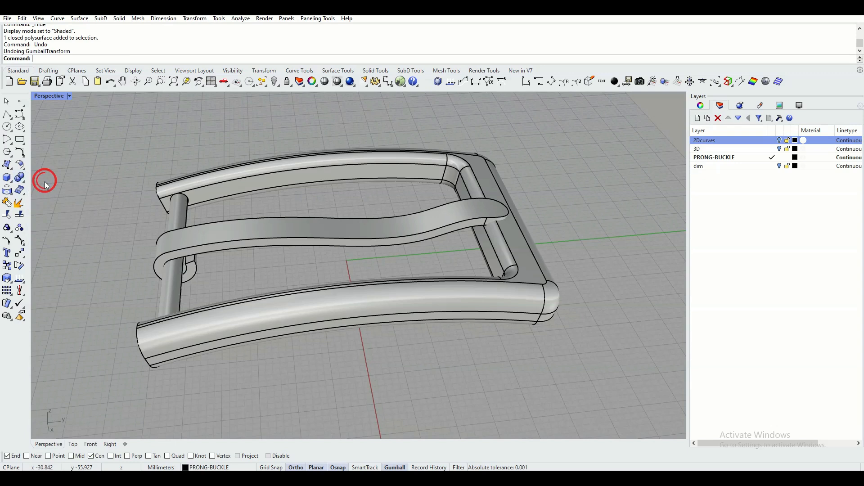
click(384, 155)
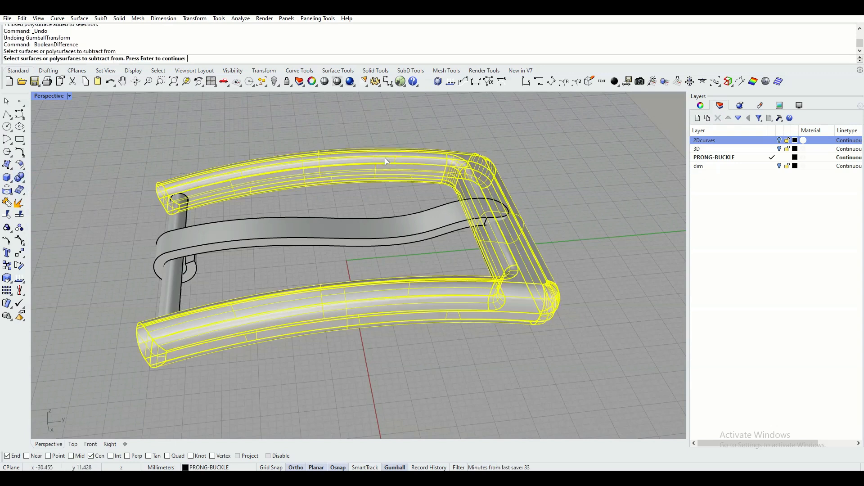
right_click(311, 129)
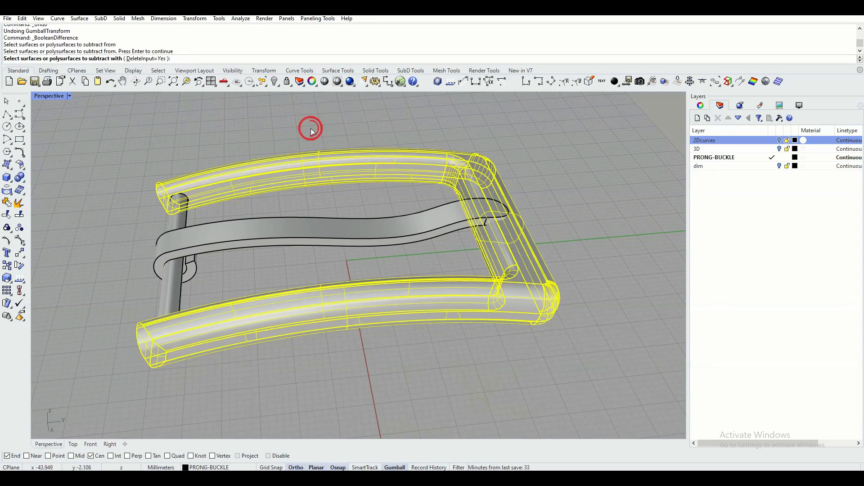
click(399, 226)
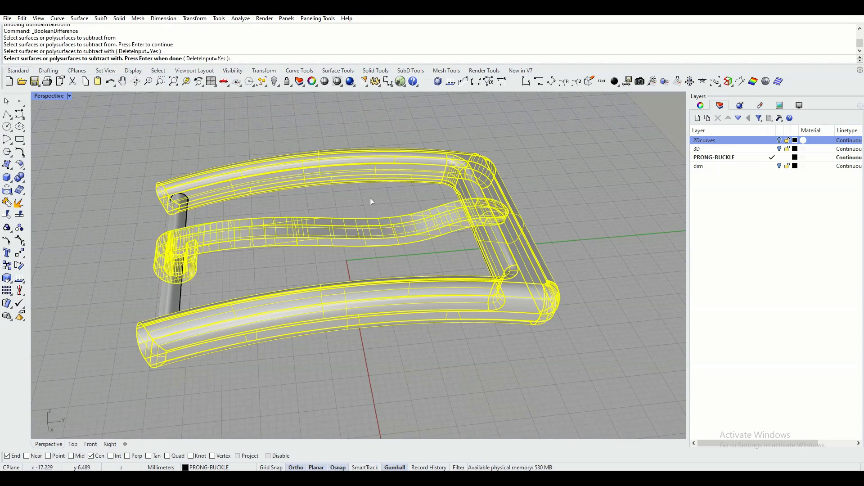
right_click(370, 198)
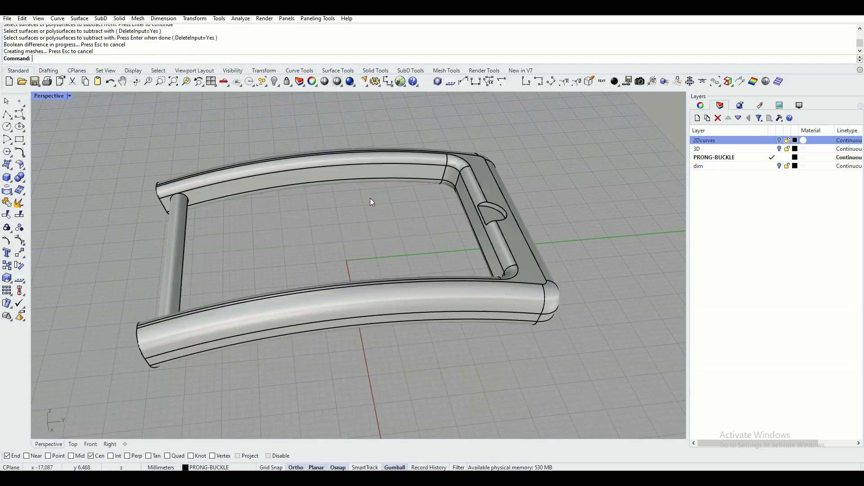
- Show the hidden prong, examine how its tip sits in the frame's notch, and hide the prong again
mouse_move(399, 213)
right_down()
mouse_move(358, 232)
mouse_move(337, 257)
mouse_move(340, 289)
mouse_move(408, 292)
mouse_move(448, 275)
mouse_move(455, 245)
mouse_move(434, 218)
mouse_move(409, 222)
right_up()
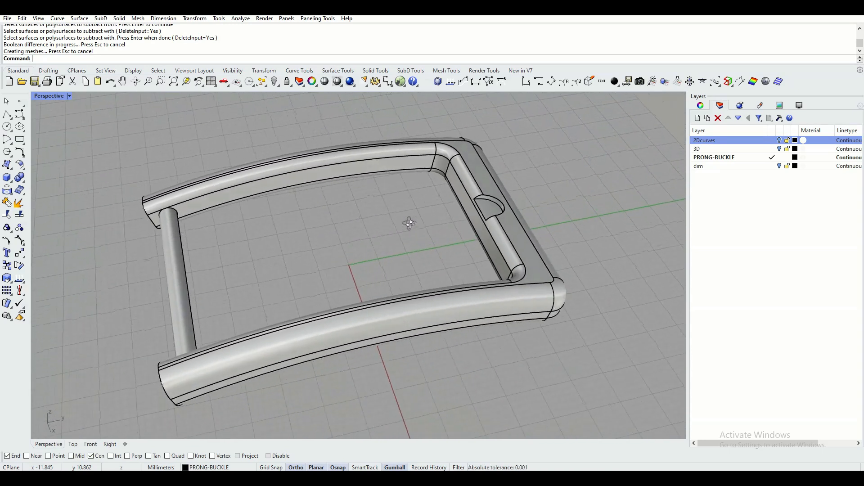
click(274, 82)
mouse_move(420, 185)
right_down()
mouse_move(419, 261)
mouse_move(405, 242)
mouse_move(366, 226)
mouse_move(589, 421)
right_up()
scroll(518, 332, up, 6)
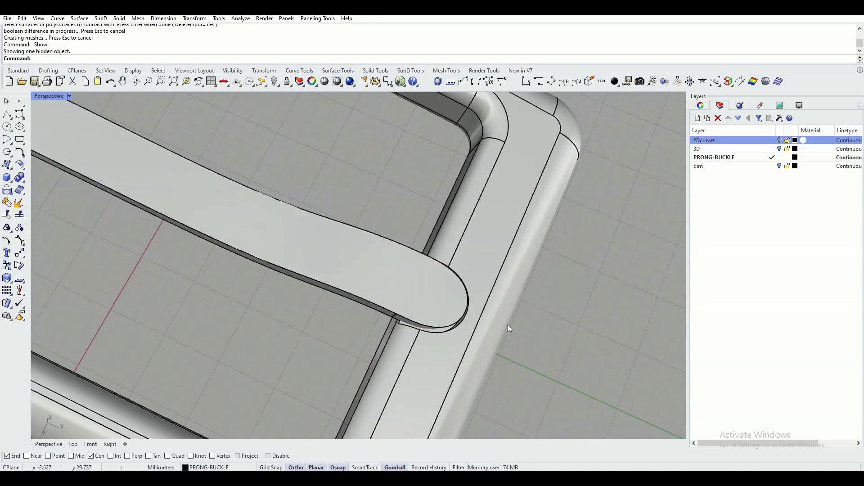
mouse_move(504, 323)
right_down()
mouse_move(409, 314)
mouse_move(413, 307)
mouse_move(441, 320)
mouse_move(556, 291)
right_up()
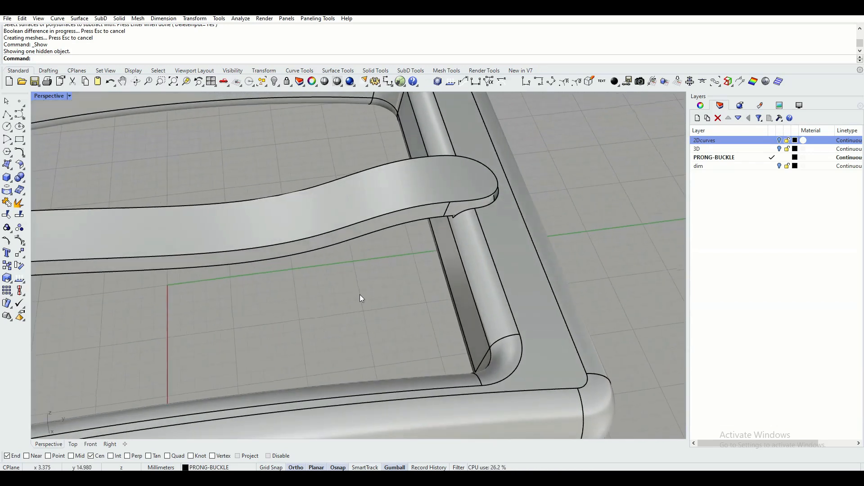
scroll(360, 293, down, 4)
shift+right_drag(360, 293, 489, 265)
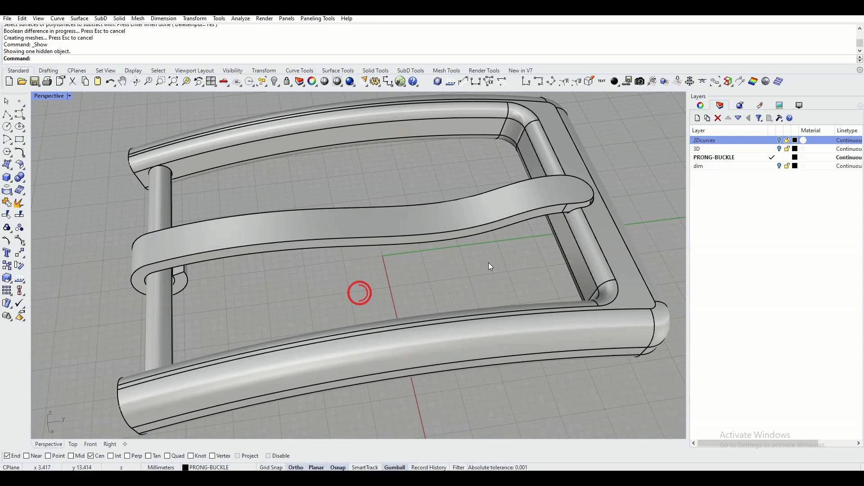
click(344, 224)
click(275, 81)
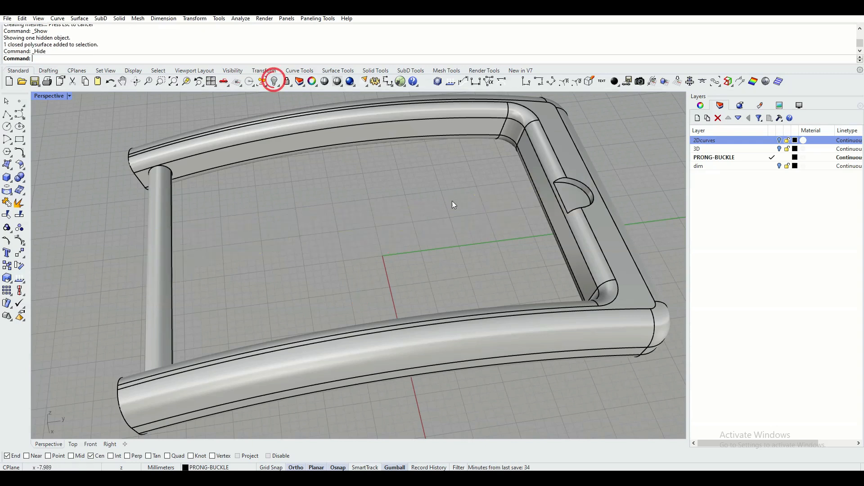
- Examine the prong notch in the frame's closed end from several angles, up close and with the whole buckle in view
right_drag(464, 206, 386, 236)
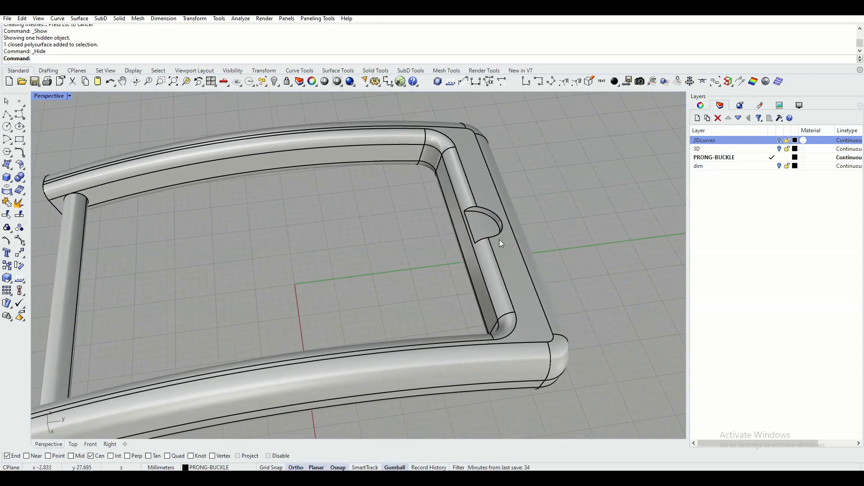
scroll(498, 240, up, 3)
right_drag(476, 221, 512, 273)
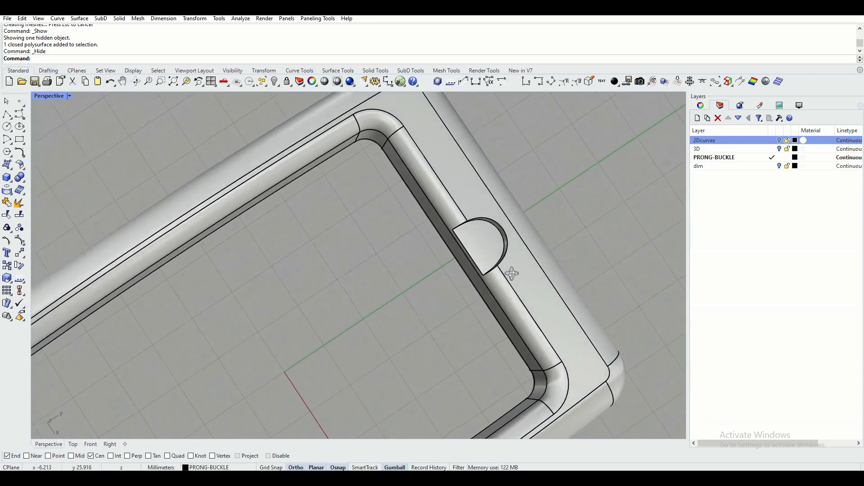
mouse_move(430, 249)
right_down()
mouse_move(450, 271)
mouse_move(441, 231)
mouse_move(387, 252)
right_up()
scroll(385, 222, up, 4)
right_drag(397, 223, 386, 211)
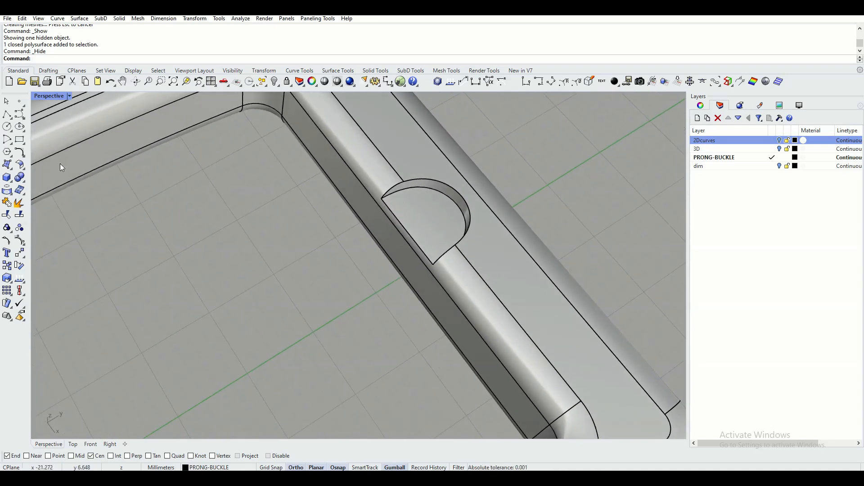
click(24, 183)
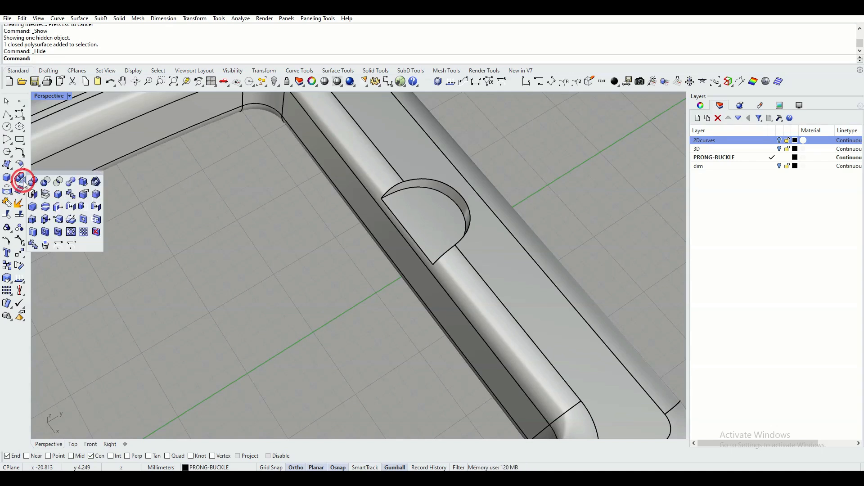
click(7, 100)
scroll(200, 215, down, 5)
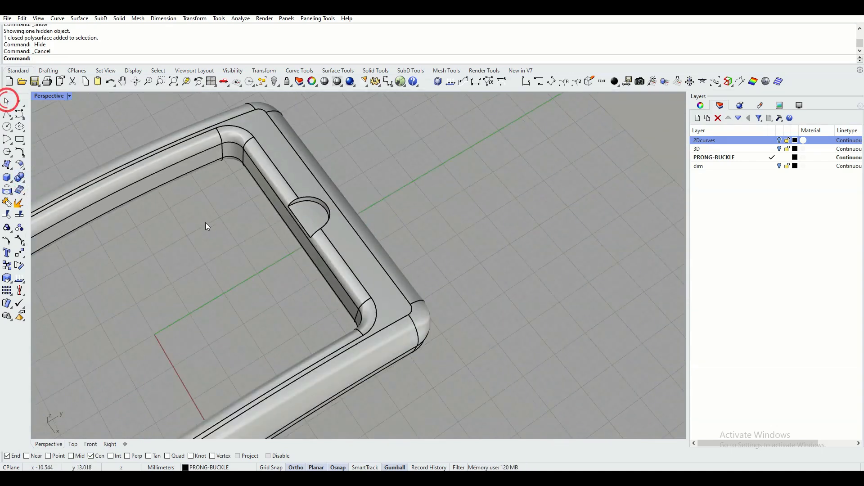
scroll(206, 226, down, 5)
mouse_move(185, 243)
right_down()
mouse_move(323, 230)
mouse_move(284, 209)
right_up()
scroll(288, 218, down, 4)
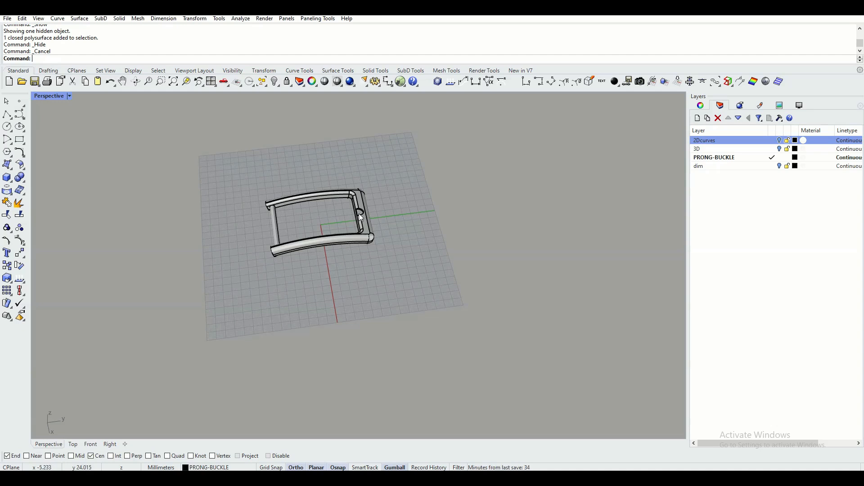
scroll(361, 217, up, 5)
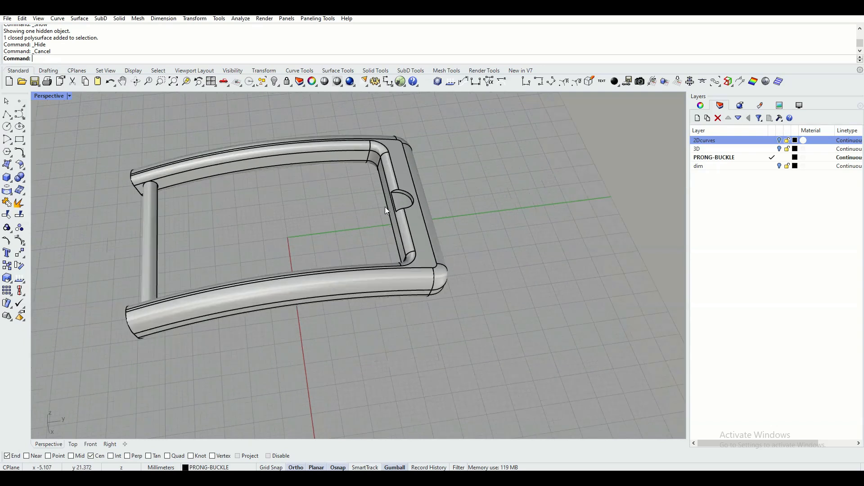
scroll(386, 210, up, 2)
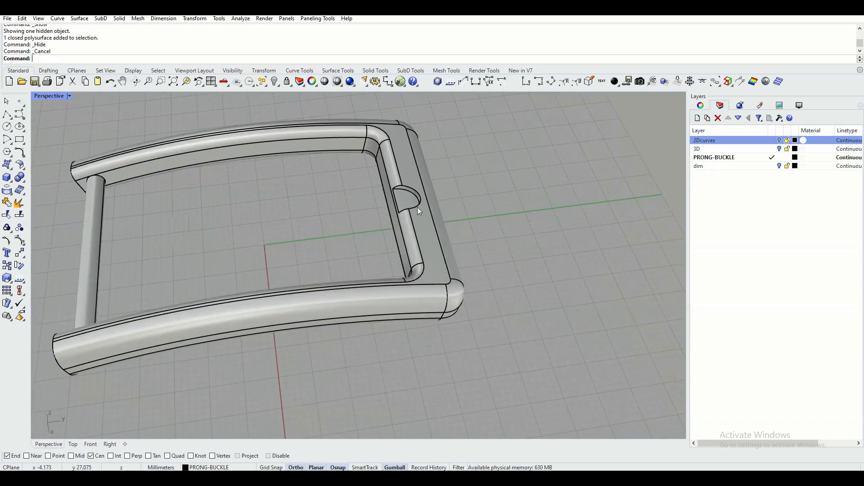
right_drag(307, 215, 358, 206)
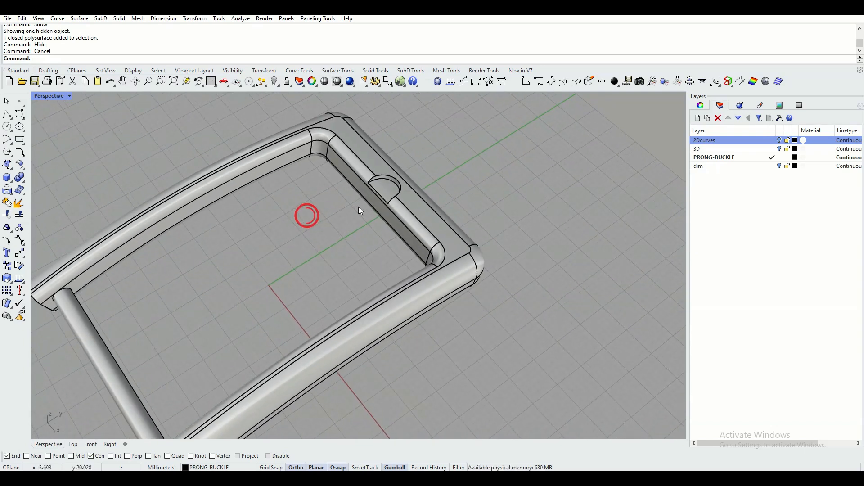
scroll(373, 175, up, 3)
right_drag(262, 235, 320, 289)
scroll(377, 243, up, 3)
shift+right_drag(379, 238, 311, 223)
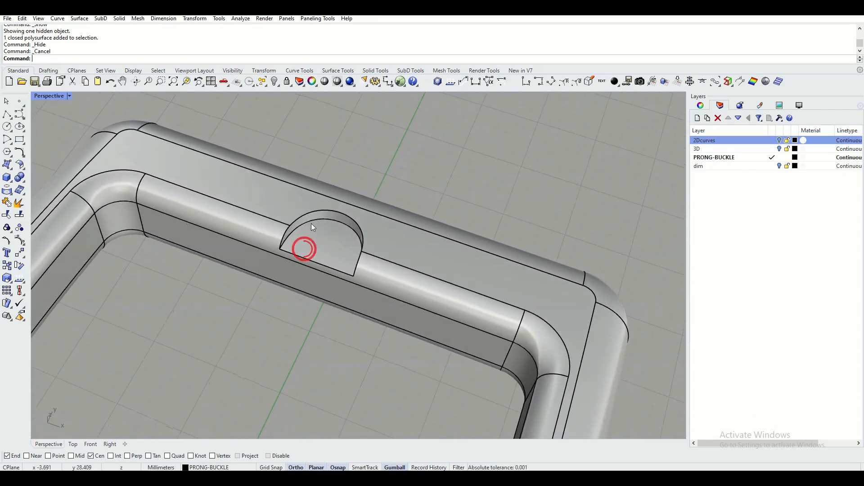
- Start an edge fillet on the buckle frame with the next radius set to 0.5 mm
click(21, 178)
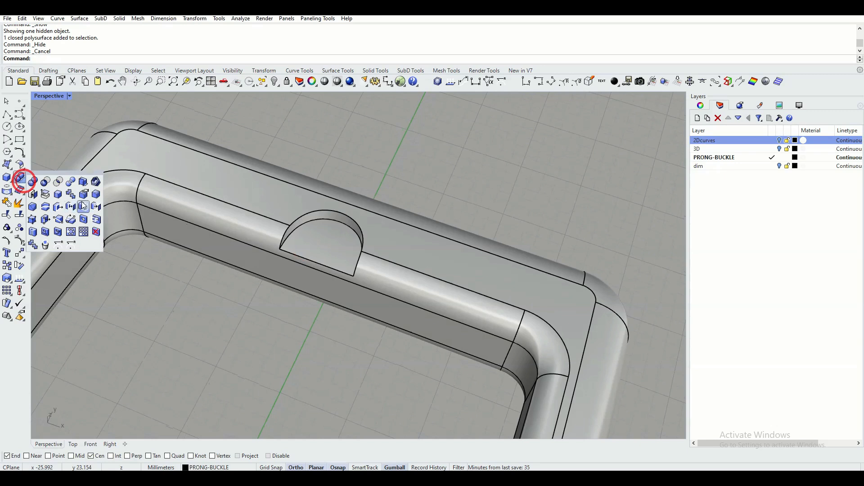
click(95, 195)
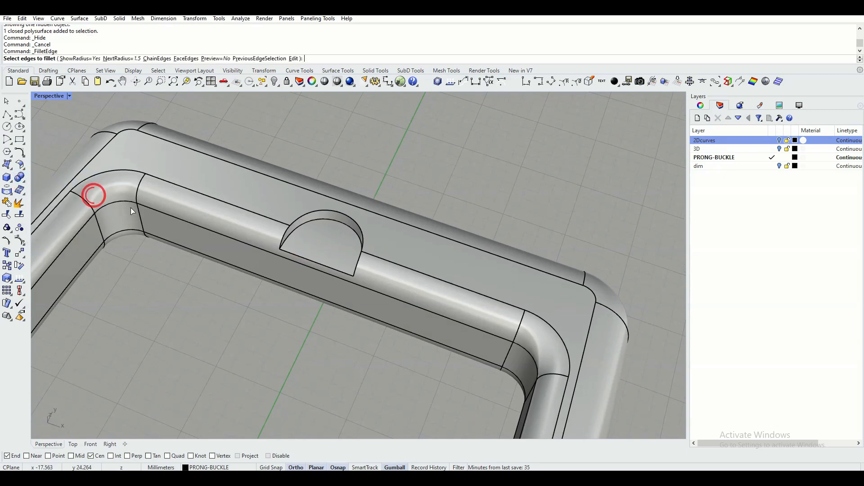
click(119, 59)
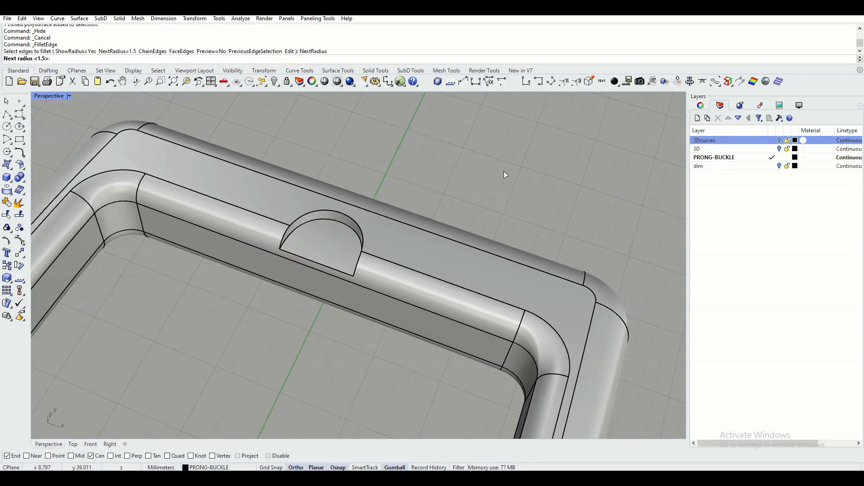
text(0.5)
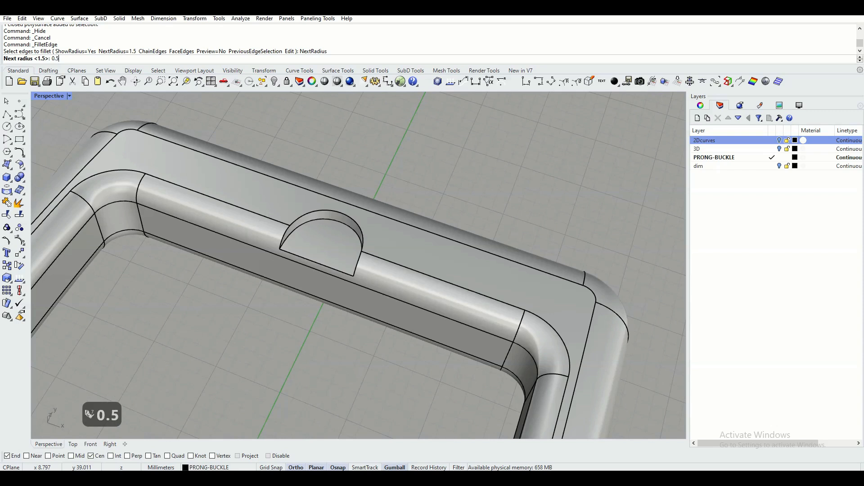
key(Return)
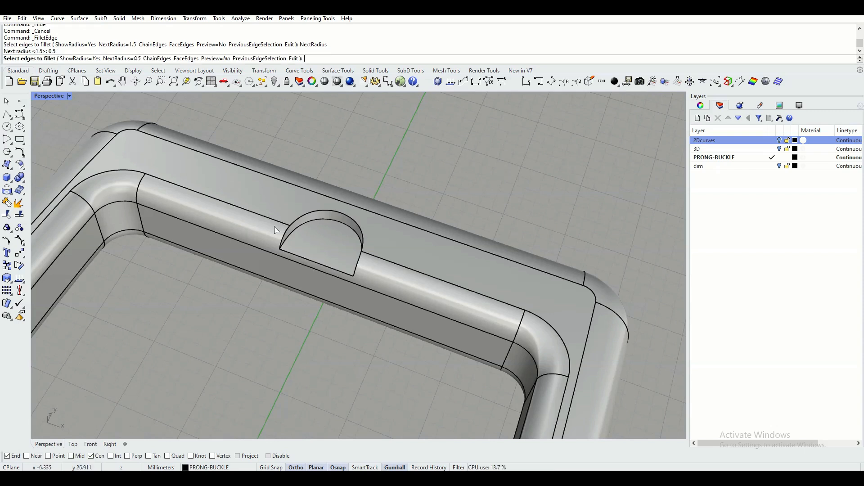
- Try to fillet all the notch's edges, both the upper rim and the floor edges, and undo the fillet
click(287, 234)
click(305, 215)
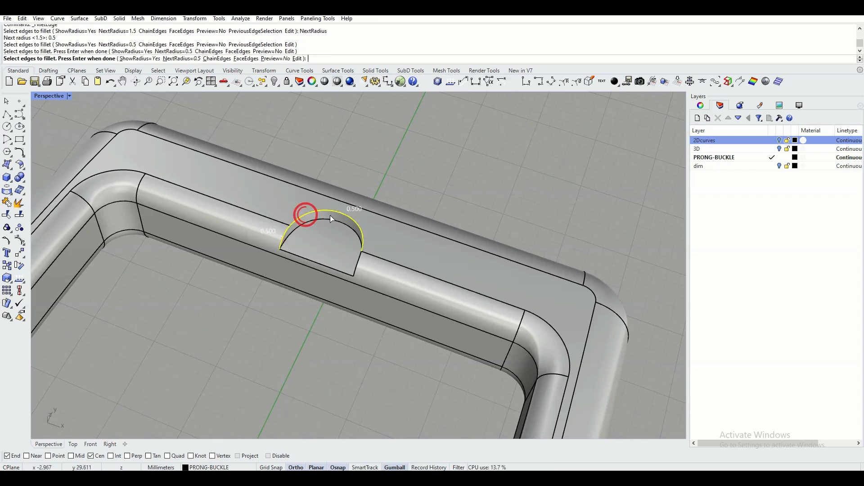
click(359, 261)
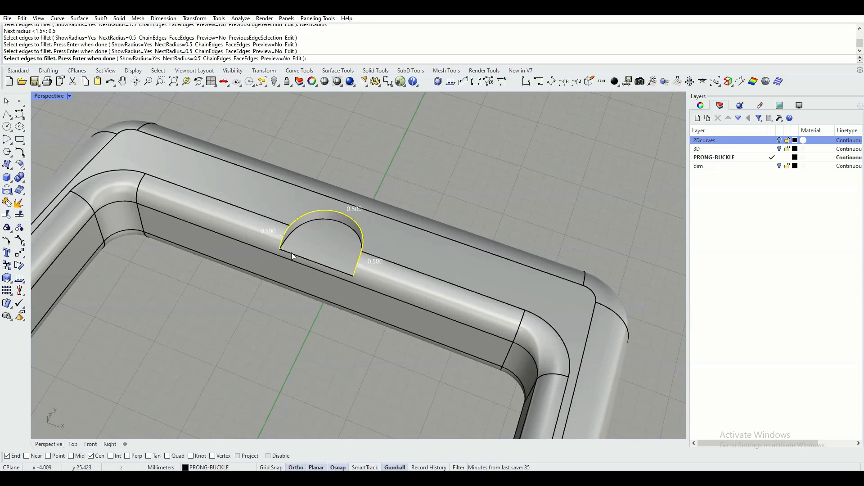
click(299, 226)
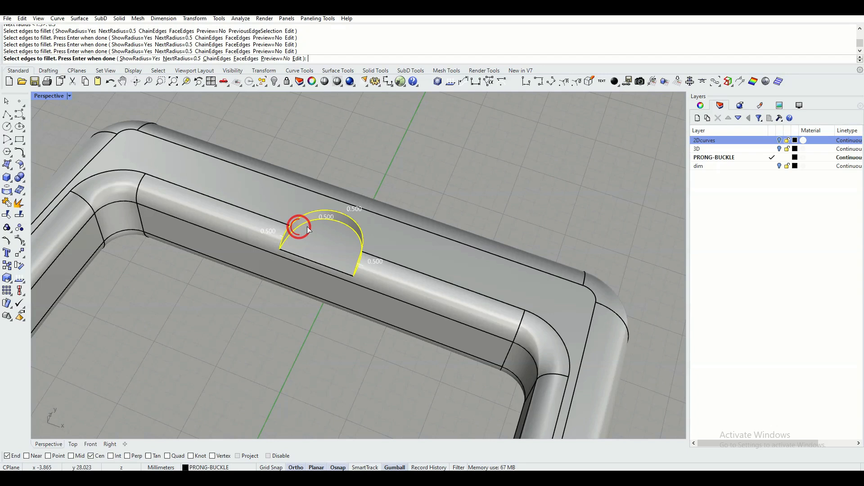
click(304, 257)
right_click(389, 170)
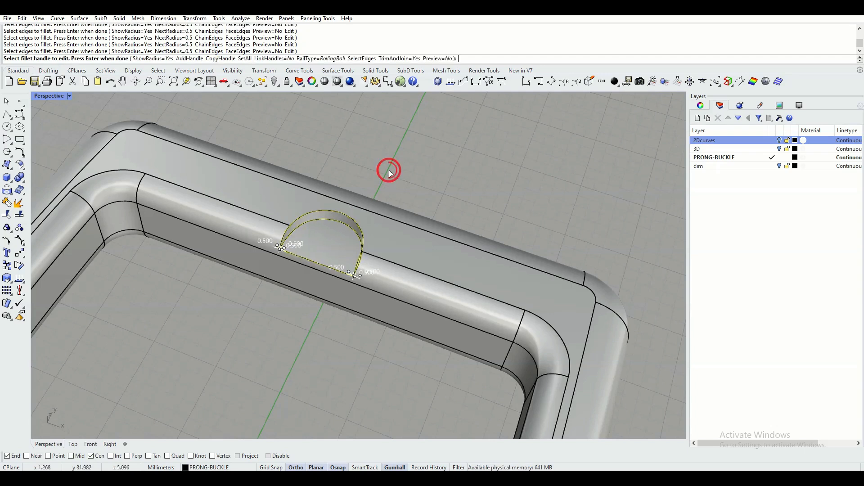
right_click(465, 175)
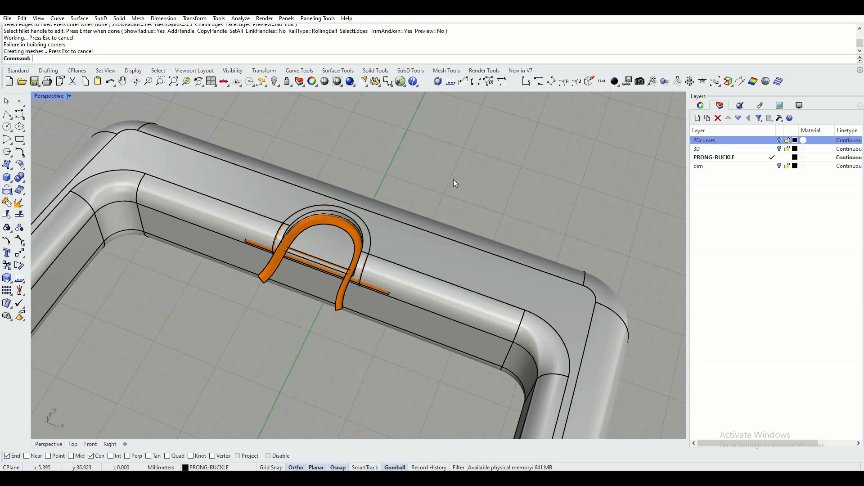
right_drag(321, 259, 311, 232)
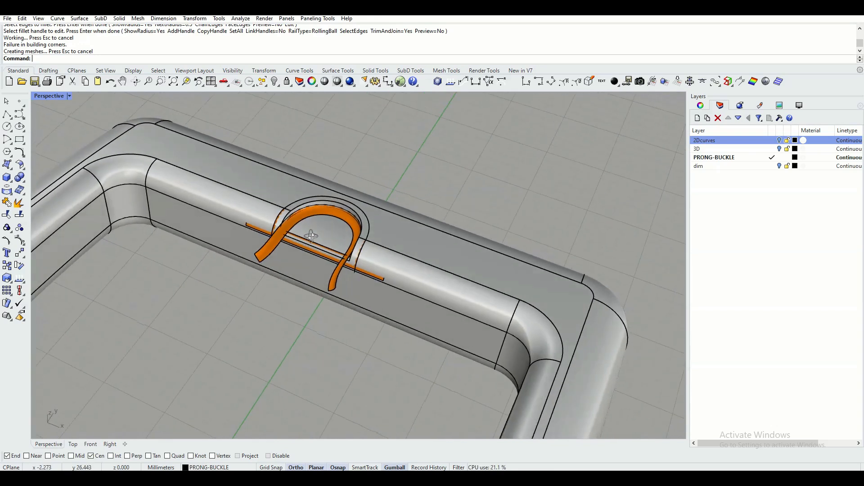
click(110, 81)
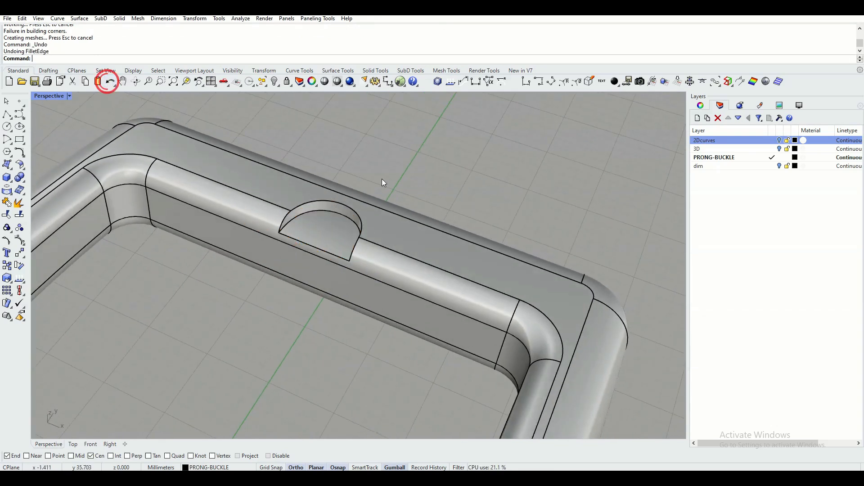
- Restart the edge fillet and select only the notch's three upper rim edges at 0.5 mm, up to the handle-editing stage
scroll(382, 182, up, 3)
right_drag(355, 165, 273, 155)
right_click(255, 134)
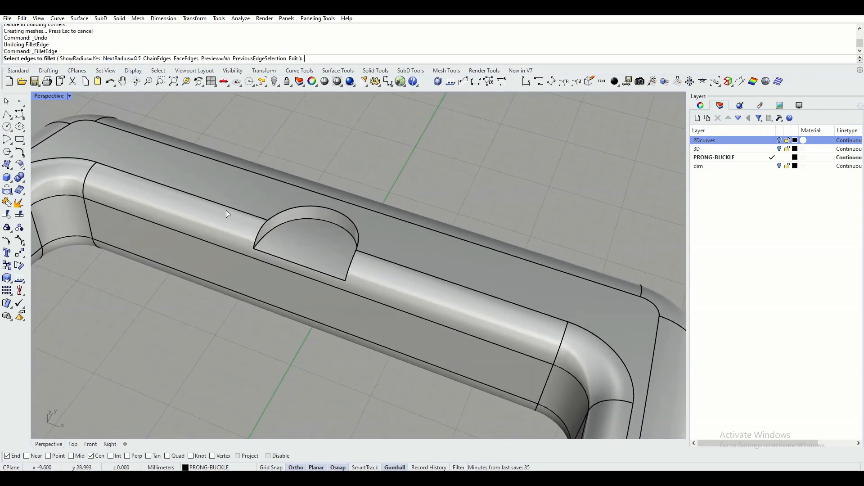
click(259, 233)
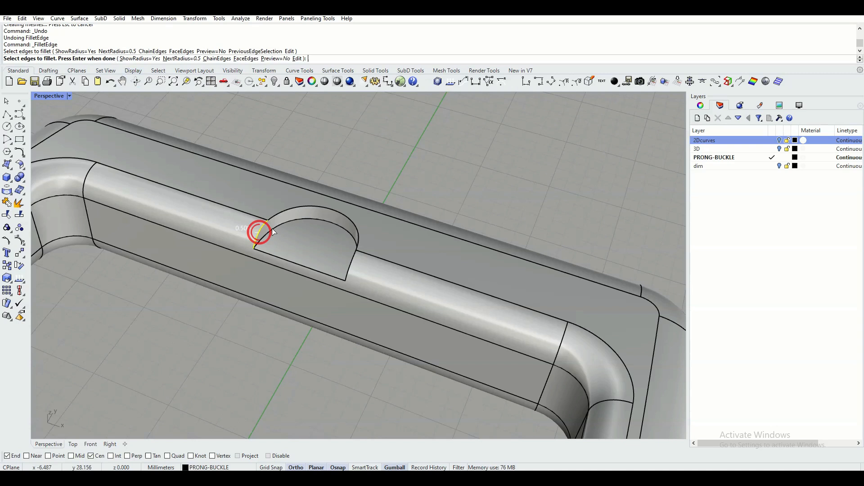
click(287, 211)
click(351, 261)
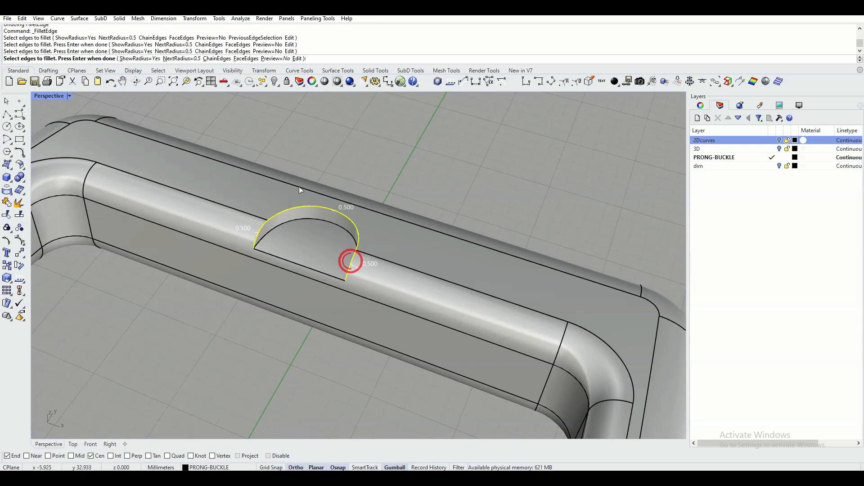
right_click(315, 148)
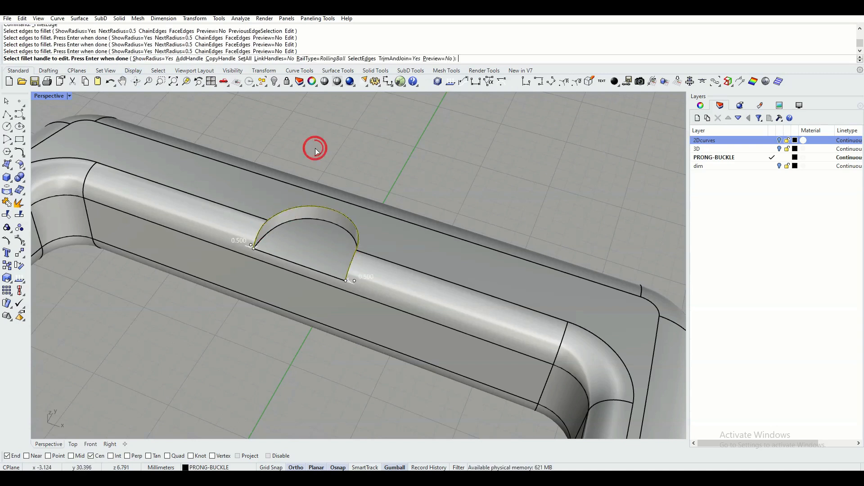
- Reduce the fillet radius handles at both open ends of the notch's upper rim to 0
scroll(269, 251, up, 3)
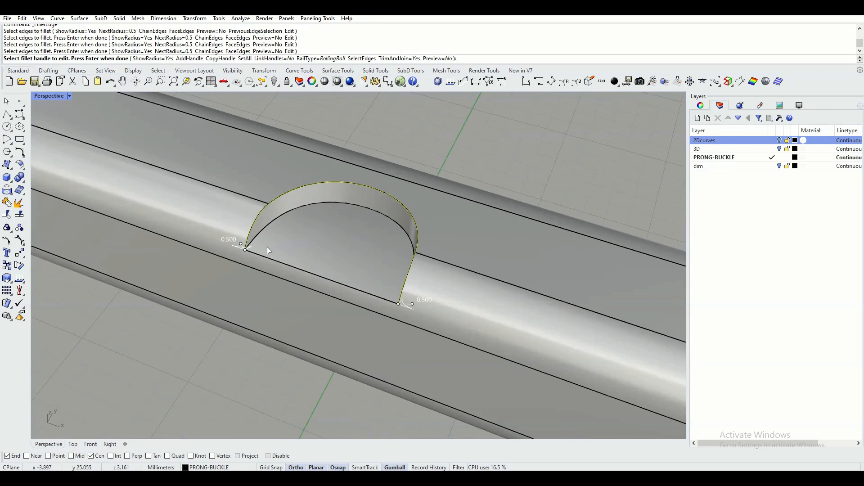
click(246, 250)
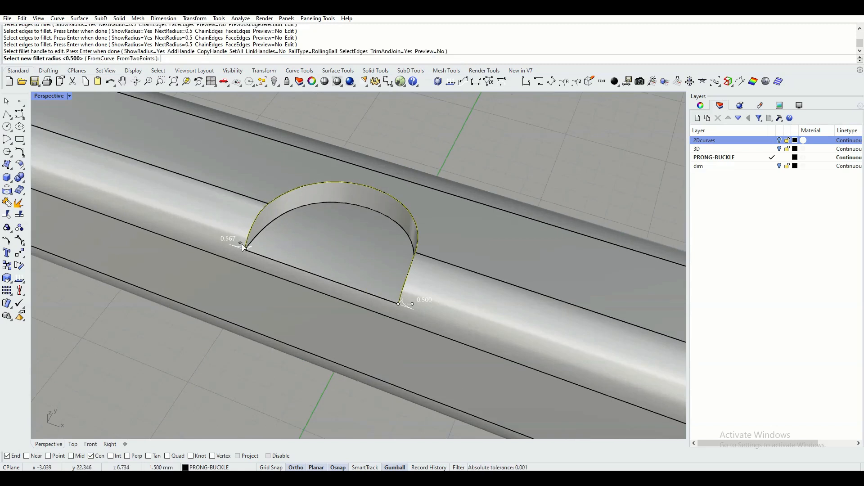
click(245, 252)
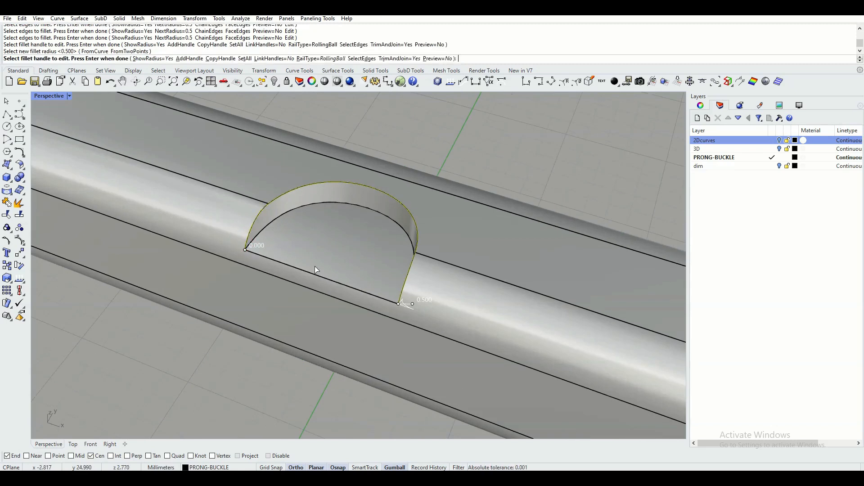
click(412, 304)
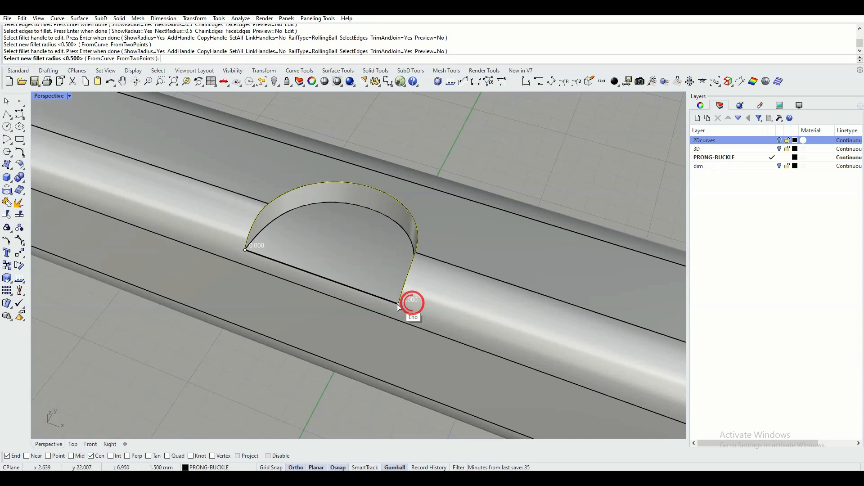
click(401, 301)
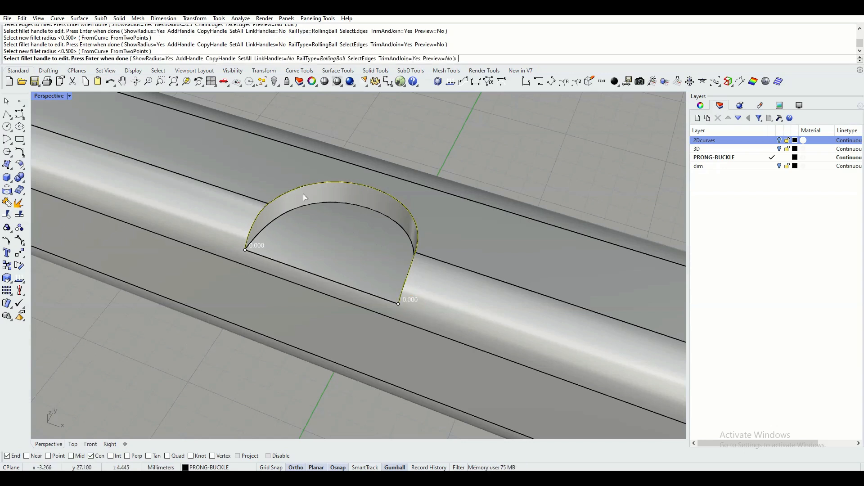
- Switch object snapping from End to Mid, add a 0.5 mm fillet handle midway along the notch's arc rim, and apply the fillet
click(188, 59)
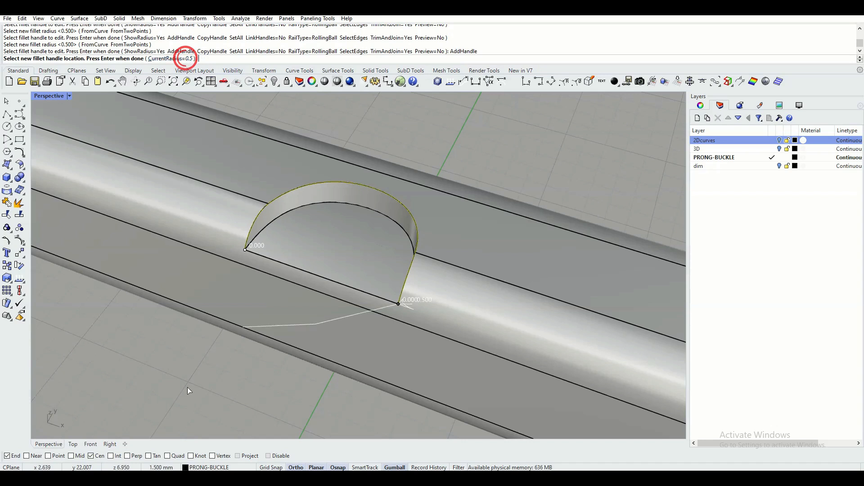
click(7, 455)
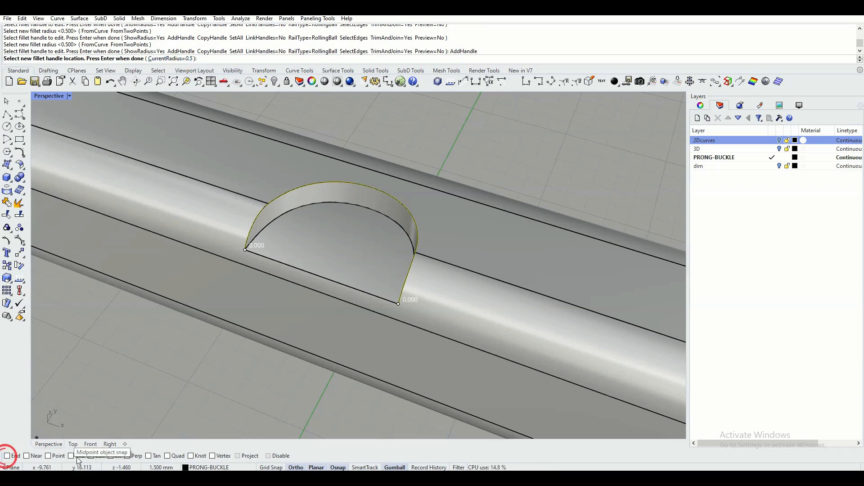
click(76, 455)
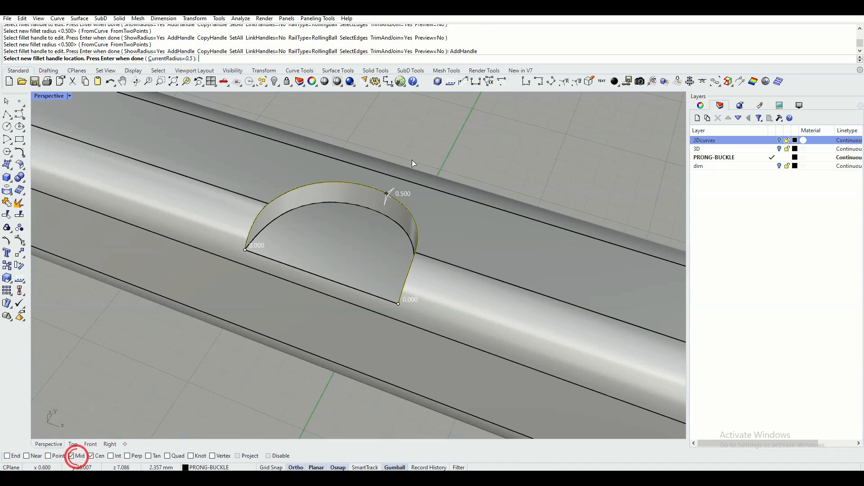
click(371, 188)
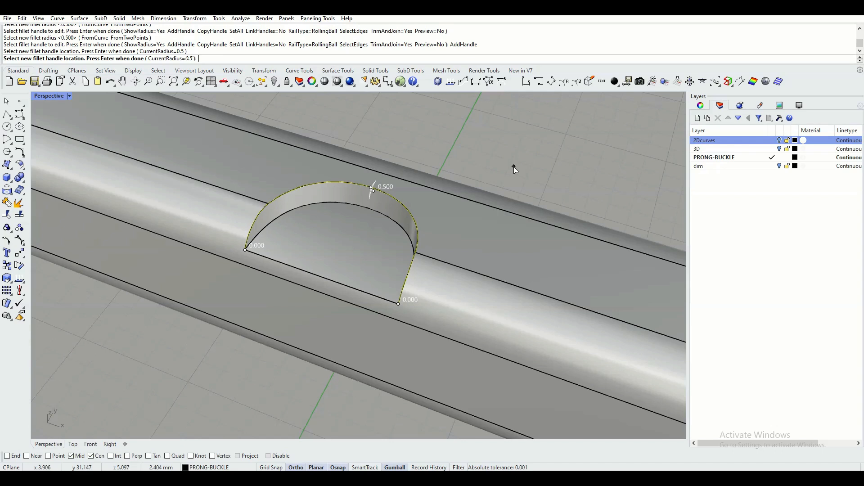
right_click(512, 153)
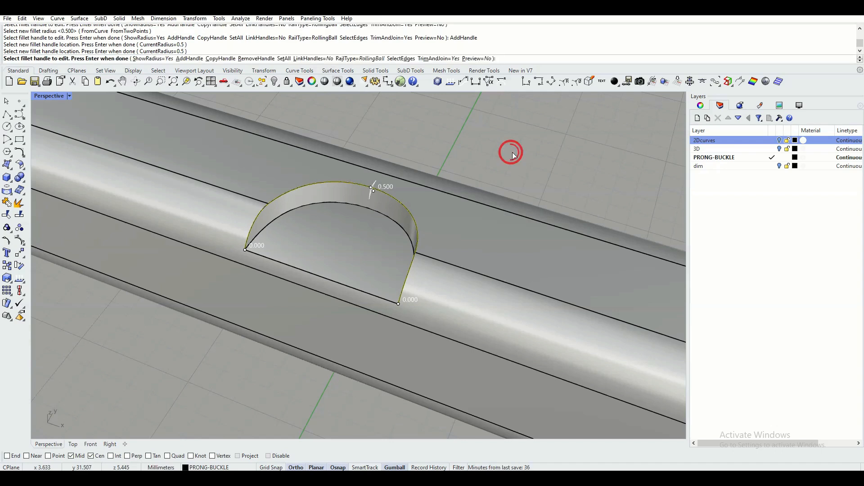
right_click(513, 153)
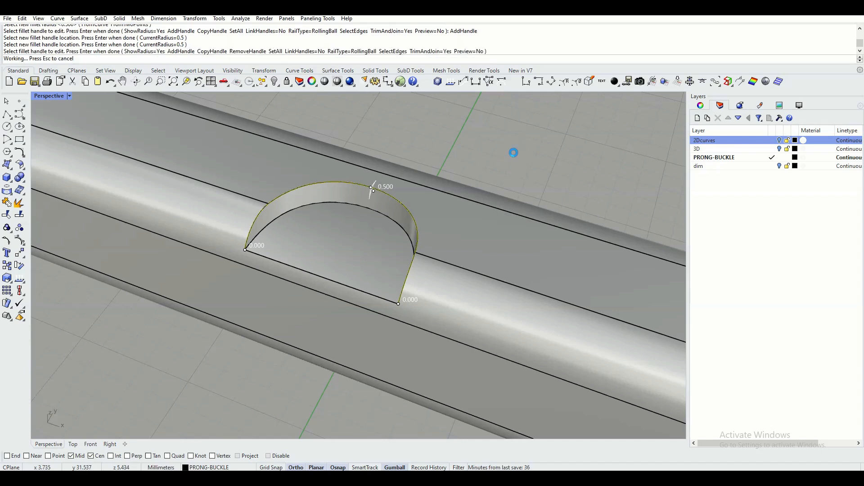
- Examine the filleted notch rim from several angles, up close and with the whole frame in view
scroll(513, 153, down, 3)
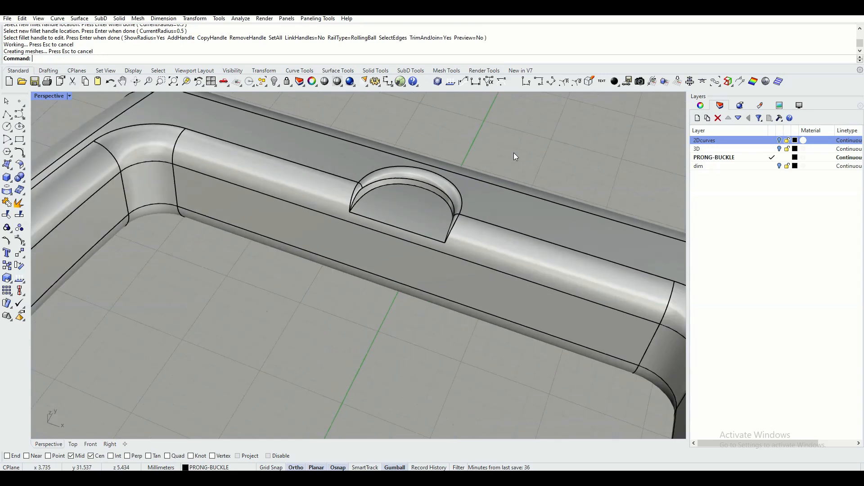
mouse_move(512, 155)
right_down()
mouse_move(488, 185)
mouse_move(427, 151)
mouse_move(548, 152)
mouse_move(560, 137)
mouse_move(485, 165)
mouse_move(504, 167)
mouse_move(487, 208)
mouse_move(514, 217)
mouse_move(486, 206)
right_up()
scroll(485, 164, down, 4)
scroll(485, 165, down, 3)
scroll(514, 217, up, 3)
scroll(486, 206, up, 8)
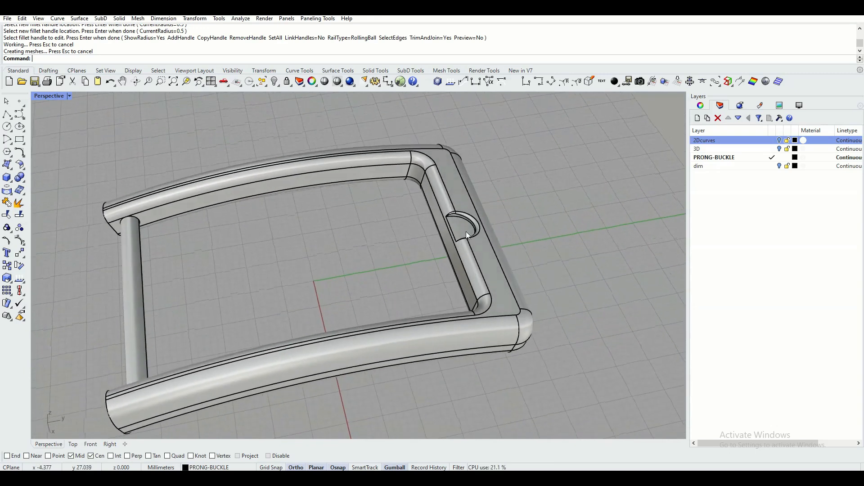
right_drag(449, 237, 468, 237)
scroll(439, 178, up, 2)
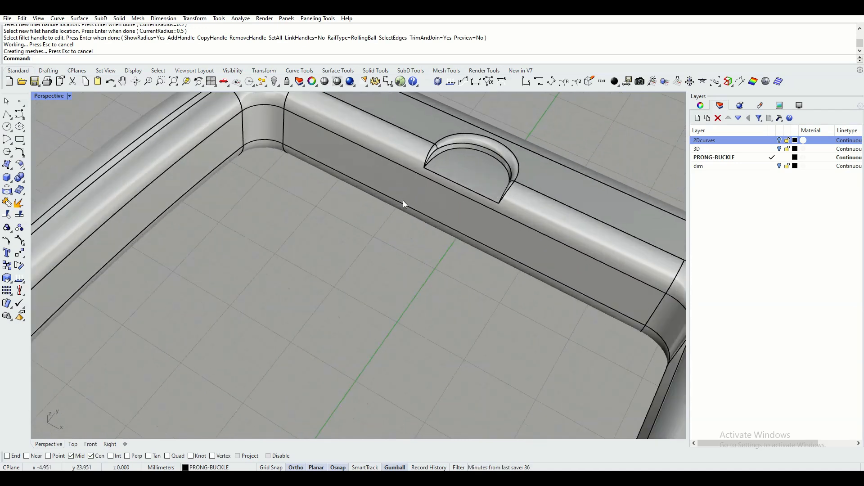
scroll(405, 205, down, 2)
mouse_move(361, 217)
right_down()
mouse_move(405, 187)
mouse_move(330, 230)
mouse_move(345, 226)
right_up()
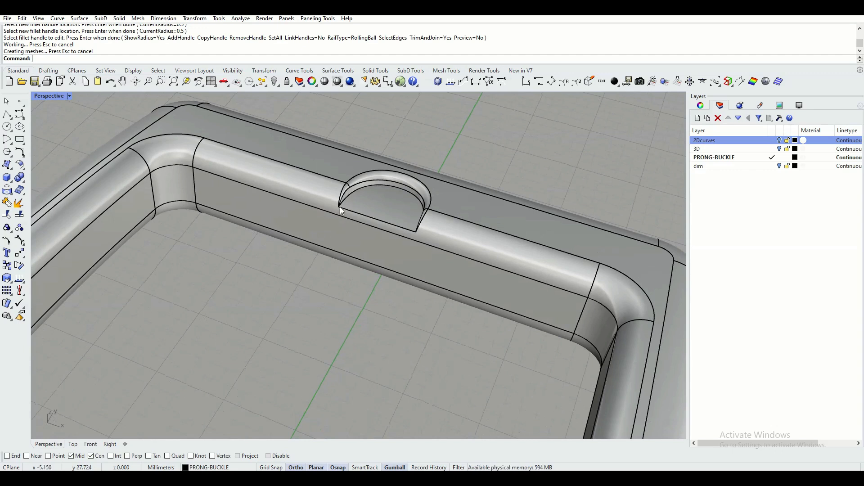
- Fillet the straight front edge of the notch's floor with a 0.2 mm radius
right_click(370, 134)
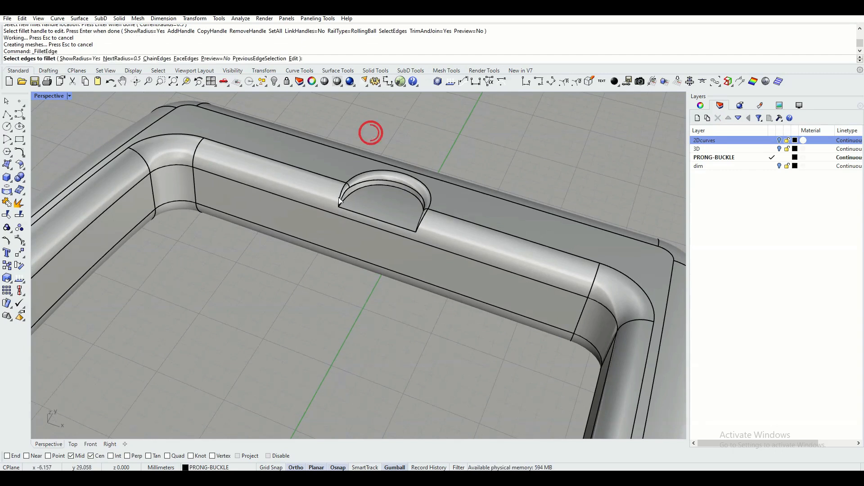
click(130, 59)
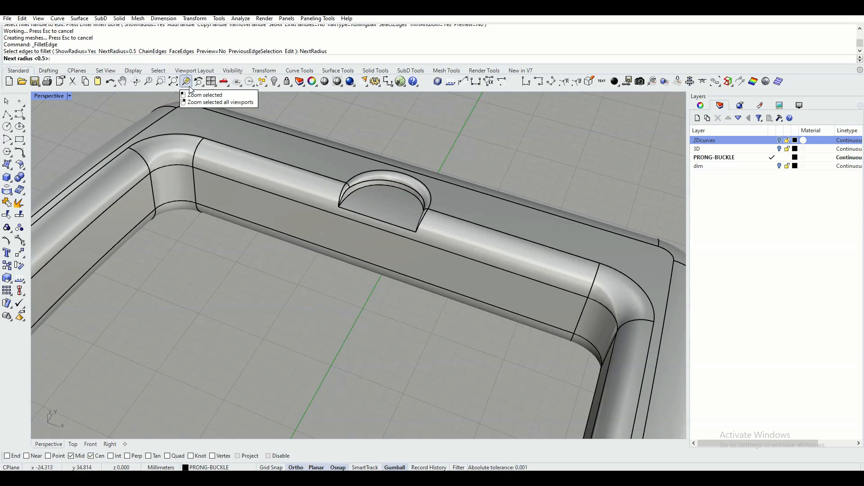
text(0.2)
key(Return)
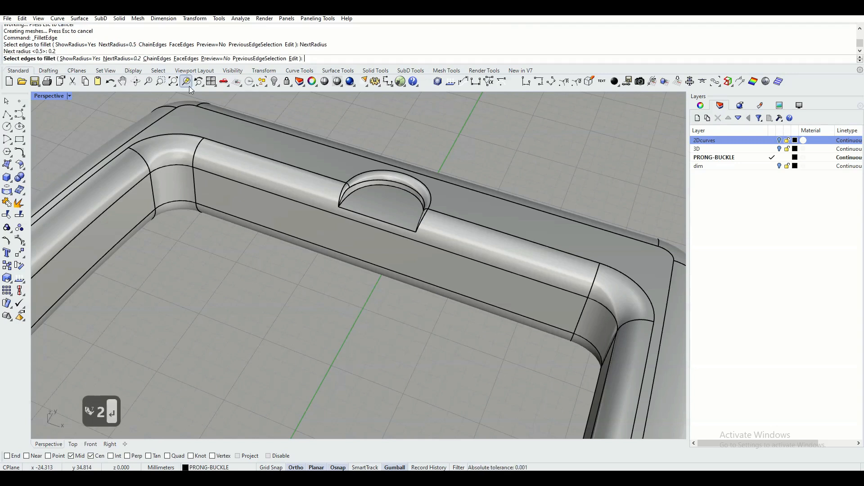
click(355, 212)
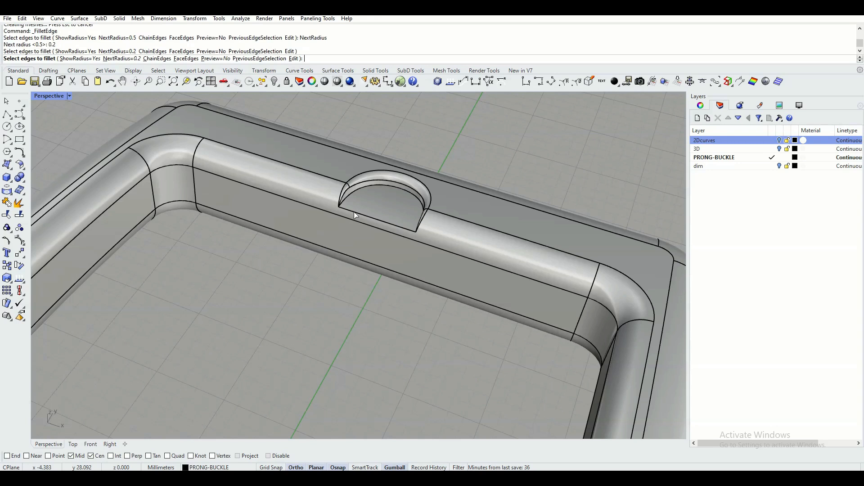
right_click(381, 198)
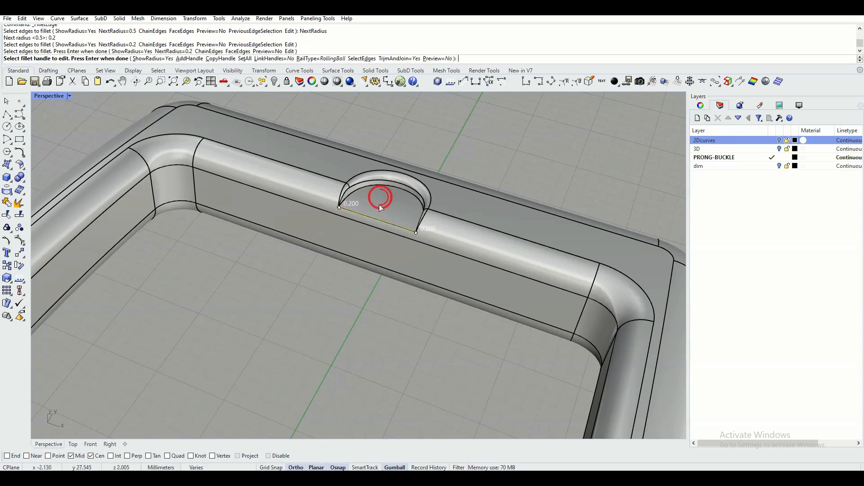
right_click(397, 195)
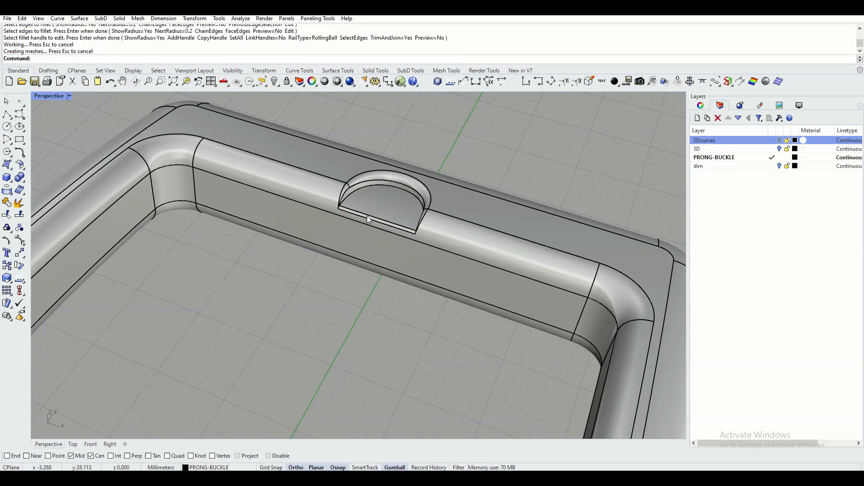
- Inspect the notch's front edge fillet and show the hidden prong again
scroll(367, 216, up, 10)
mouse_move(354, 204)
right_down()
mouse_move(310, 197)
mouse_move(374, 211)
mouse_move(277, 210)
right_up()
scroll(374, 212, down, 3)
scroll(378, 209, down, 5)
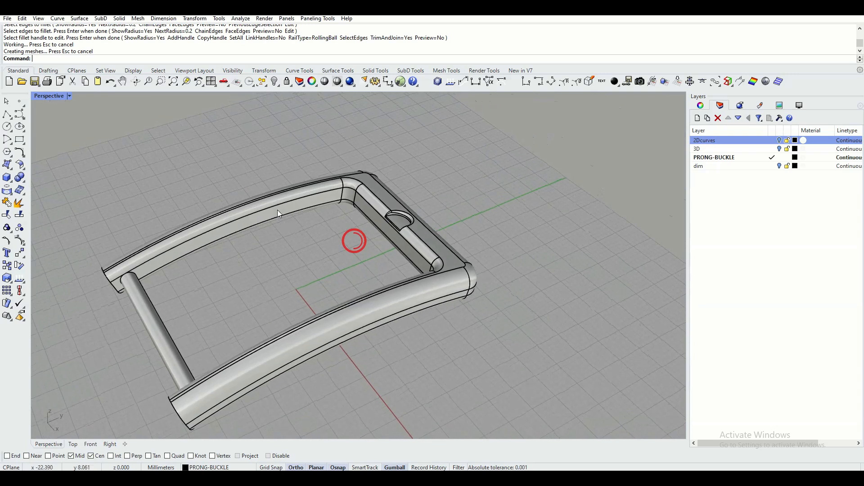
click(274, 81)
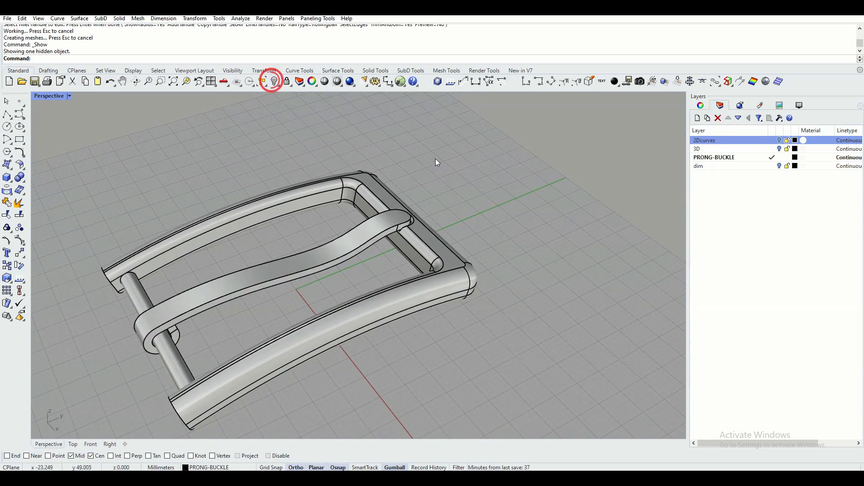
right_drag(436, 159, 451, 177)
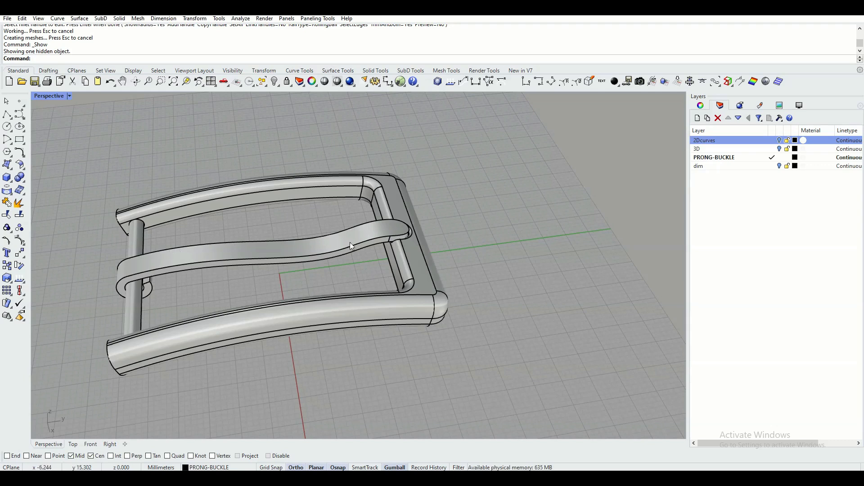
- Start an edge fillet with the next radius at 0.5 mm and use FaceEdges to select the prong's upper face
click(20, 177)
click(97, 196)
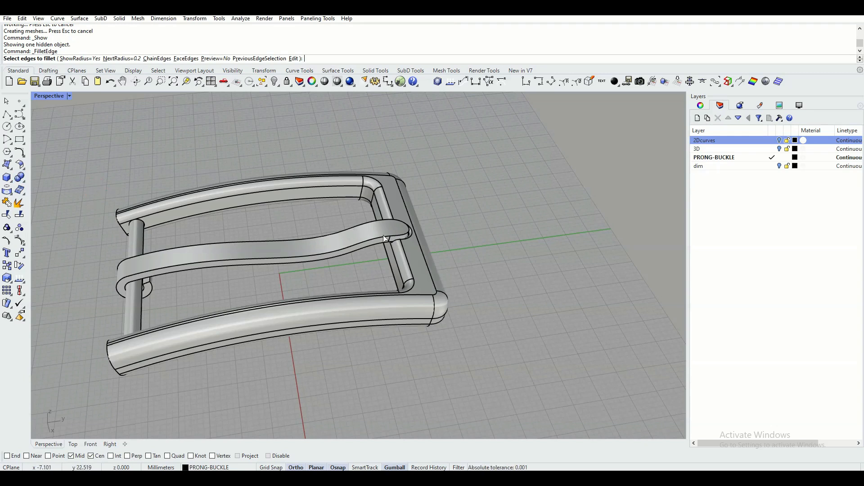
click(122, 59)
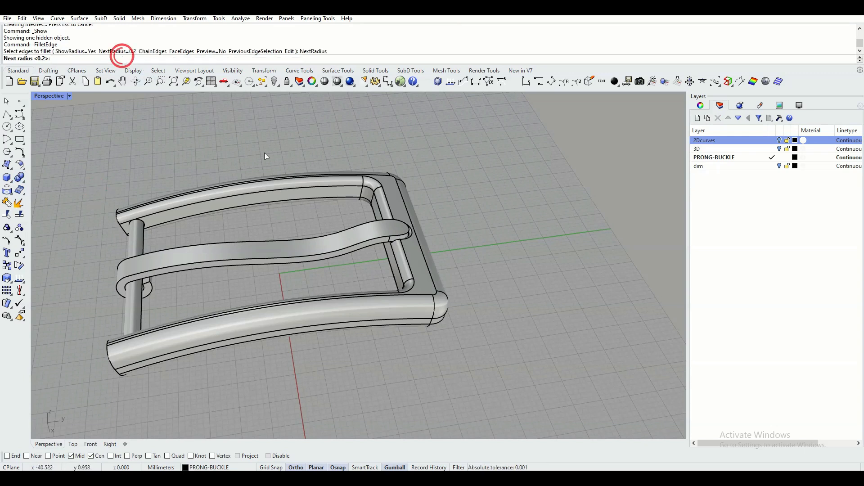
text(0.5)
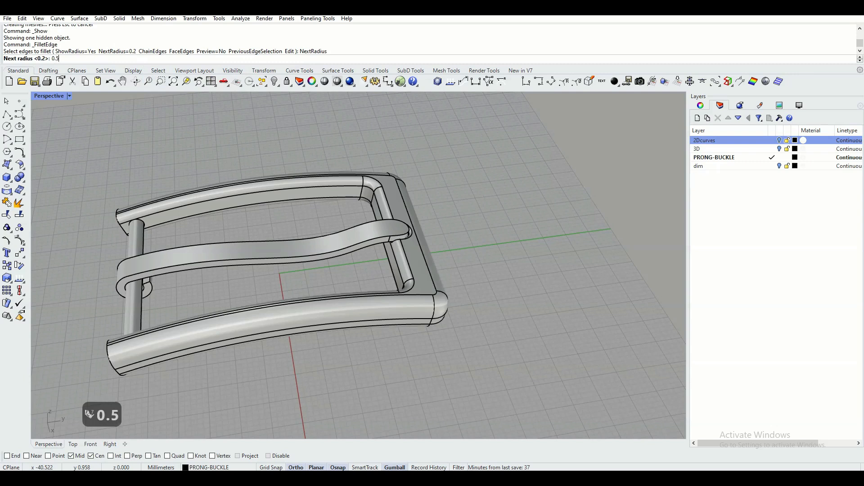
key(Return)
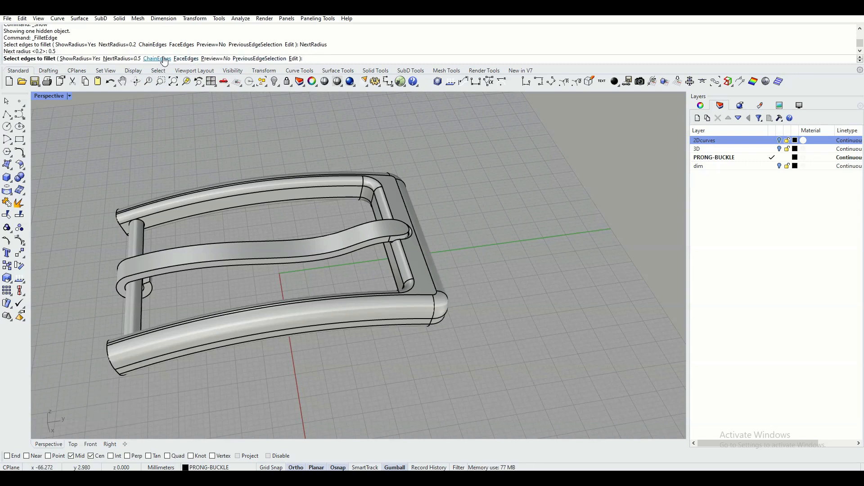
click(184, 59)
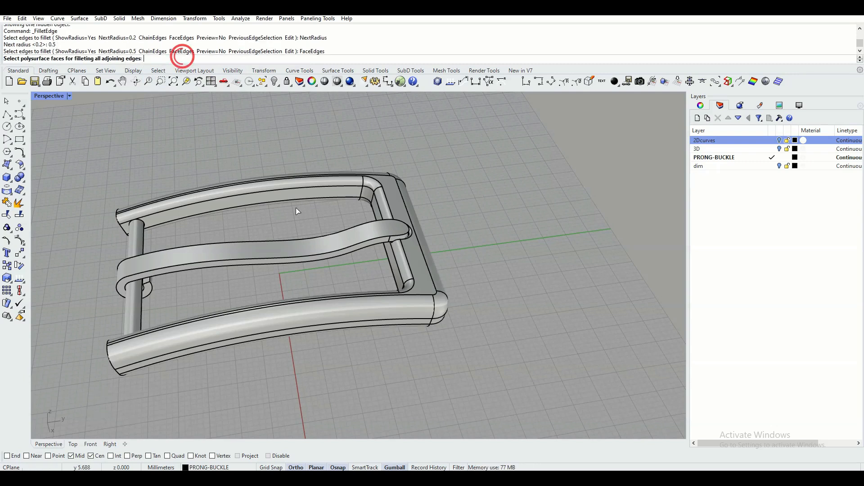
click(279, 249)
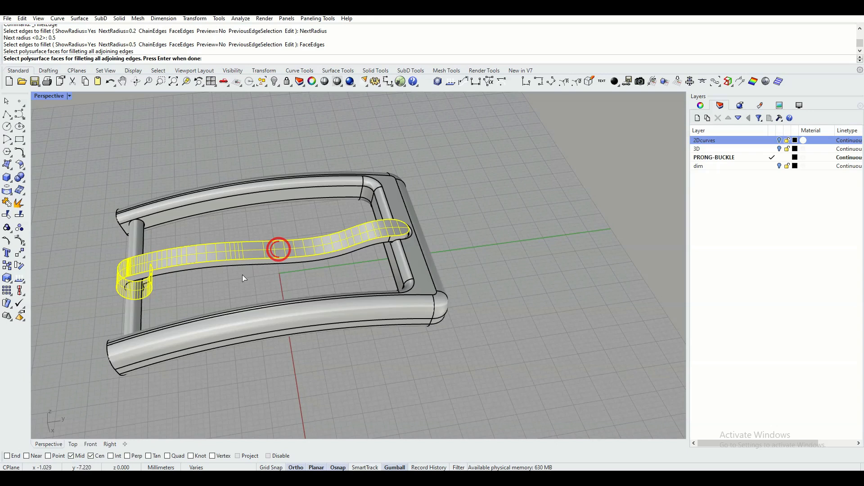
- Add the prong's underside face to the selection and fillet all the adjoining edges at 0.5 mm
right_drag(241, 272, 243, 135)
scroll(240, 198, up, 5)
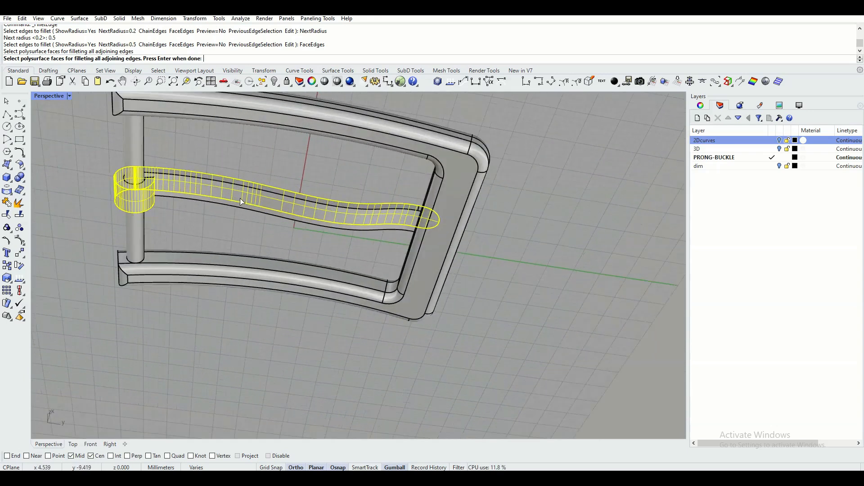
scroll(177, 197, up, 3)
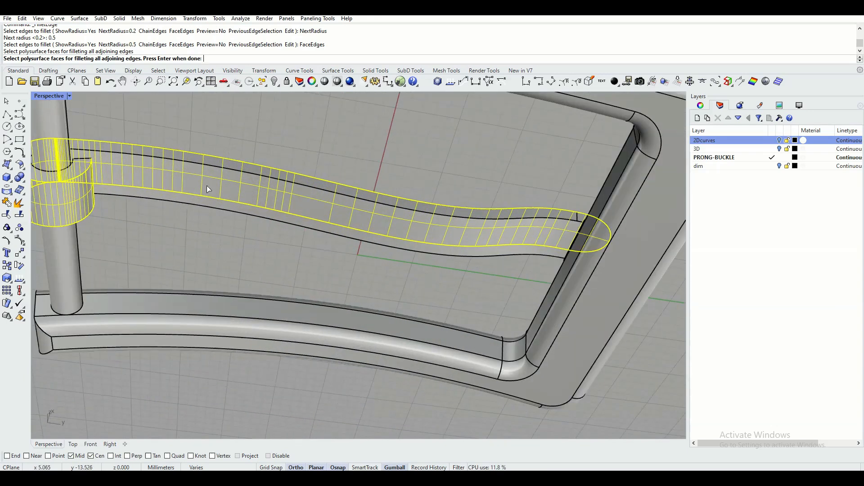
mouse_move(207, 186)
right_down()
mouse_move(202, 225)
mouse_move(202, 192)
right_up()
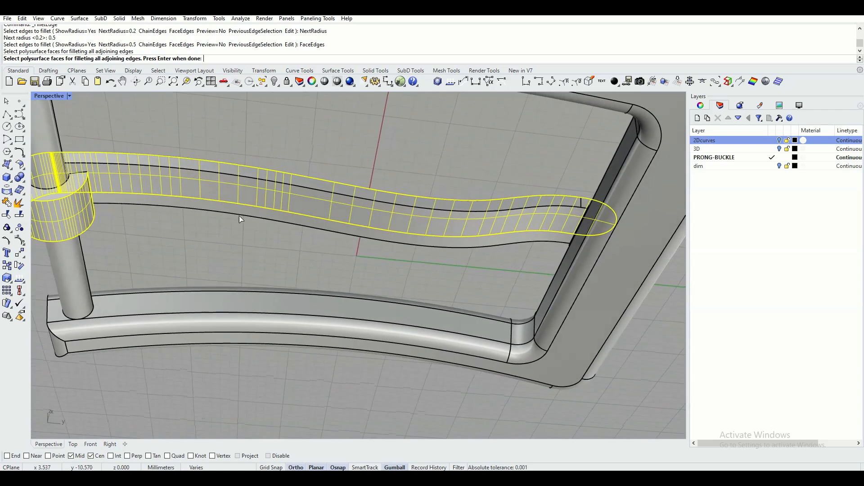
click(264, 213)
scroll(265, 213, down, 9)
right_drag(264, 215, 224, 155)
right_click(224, 156)
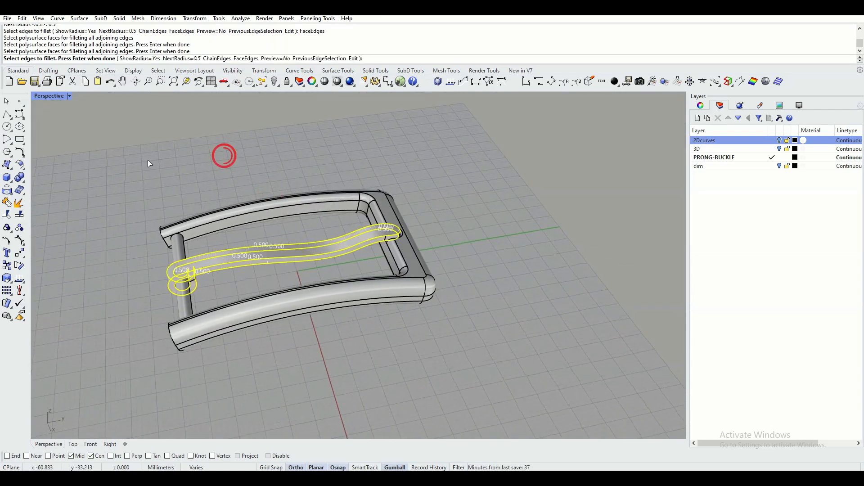
right_click(149, 161)
right_click(230, 170)
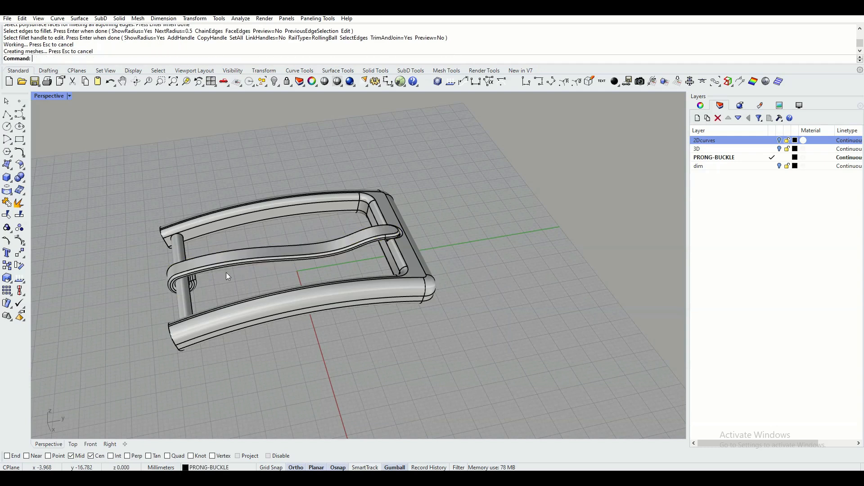
- Inspect the rounded prong and the whole buckle from several angles and distances
right_drag(216, 256, 263, 158)
mouse_move(384, 193)
right_down()
mouse_move(385, 236)
mouse_move(282, 247)
mouse_move(247, 198)
mouse_move(265, 226)
mouse_move(358, 217)
mouse_move(439, 238)
right_up()
scroll(411, 242, up, 5)
scroll(410, 242, down, 5)
scroll(233, 245, down, 8)
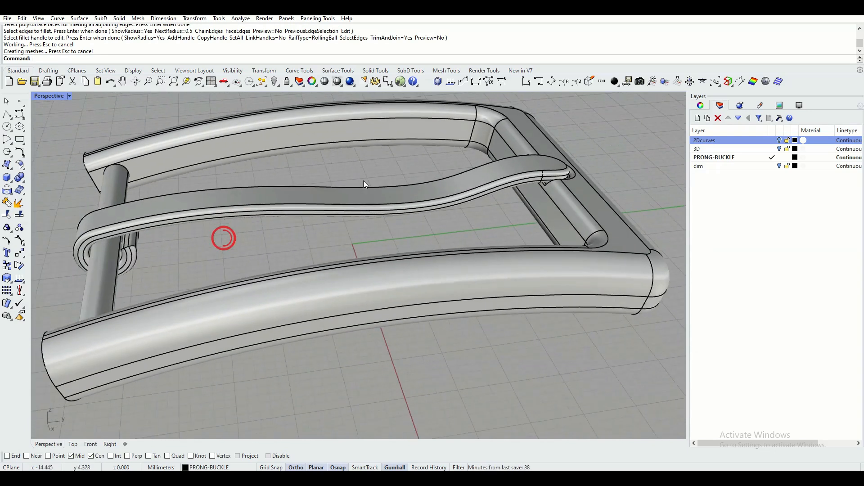
mouse_move(350, 199)
right_down()
mouse_move(360, 216)
mouse_move(353, 199)
mouse_move(295, 199)
mouse_move(262, 210)
mouse_move(224, 205)
mouse_move(277, 204)
mouse_move(231, 244)
right_up()
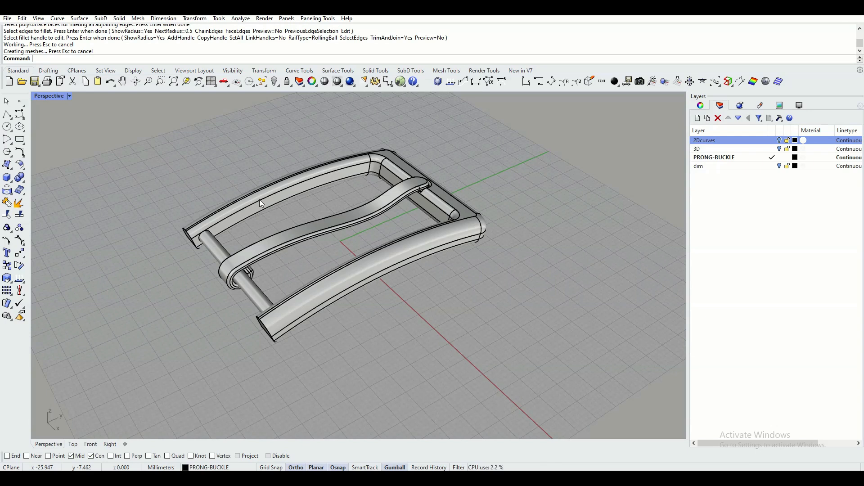
mouse_move(247, 235)
right_down()
mouse_move(293, 218)
mouse_move(206, 241)
right_up()
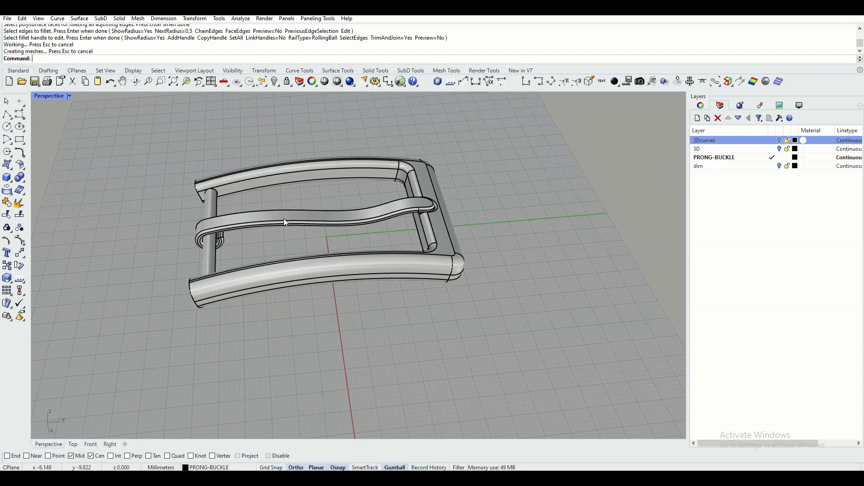
mouse_move(284, 218)
right_down()
mouse_move(257, 236)
mouse_move(258, 229)
right_up()
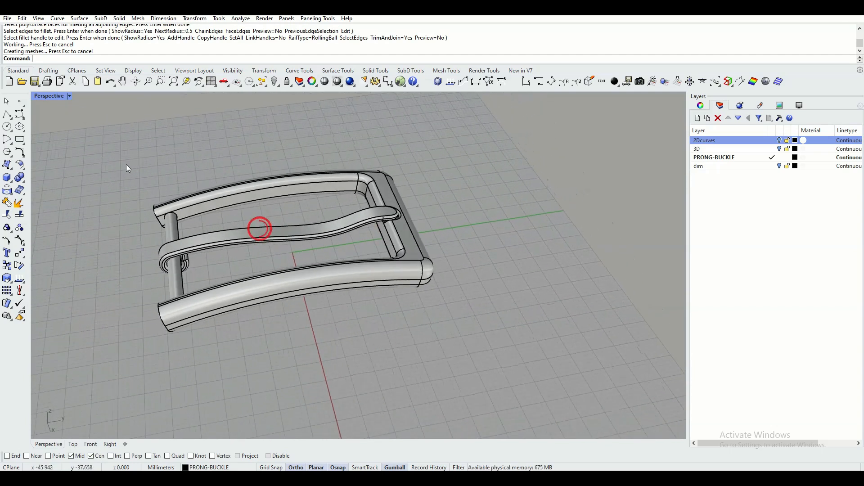
- Check the reflections on all buckle parts with Environment Map surface analysis using archi.png, and close the analysis
mouse_move(104, 123)
mouse_down()
mouse_move(437, 328)
mouse_move(449, 345)
mouse_up()
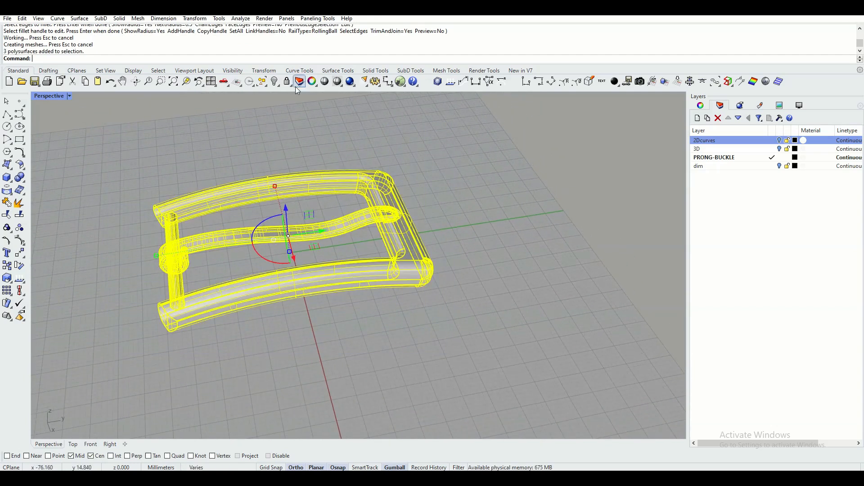
click(242, 19)
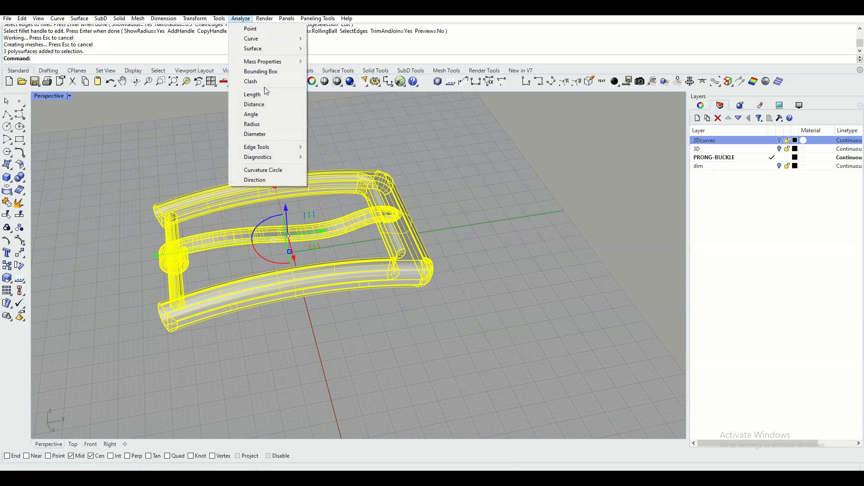
mouse_move(269, 50)
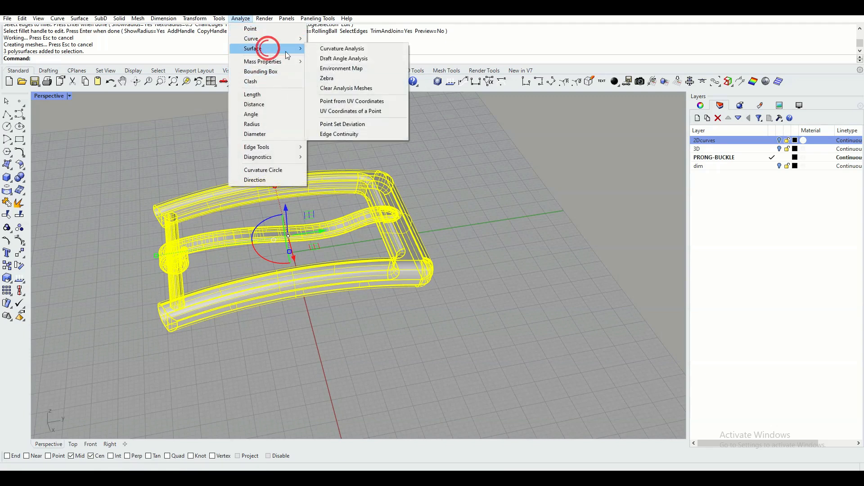
click(355, 69)
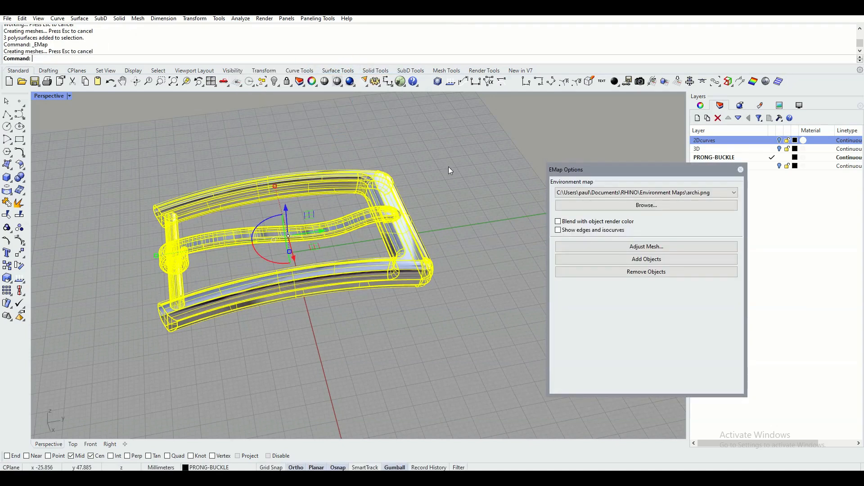
click(436, 130)
mouse_move(265, 140)
right_down()
mouse_move(278, 235)
mouse_move(277, 141)
right_up()
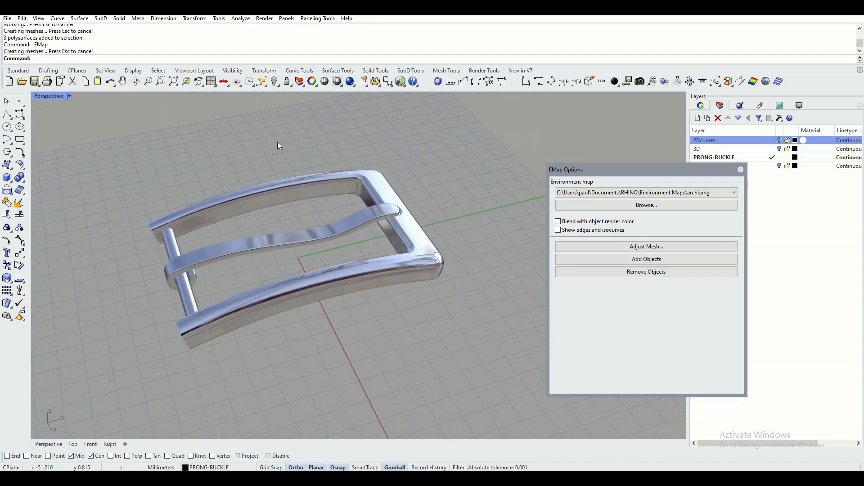
right_drag(303, 239, 491, 233)
click(741, 170)
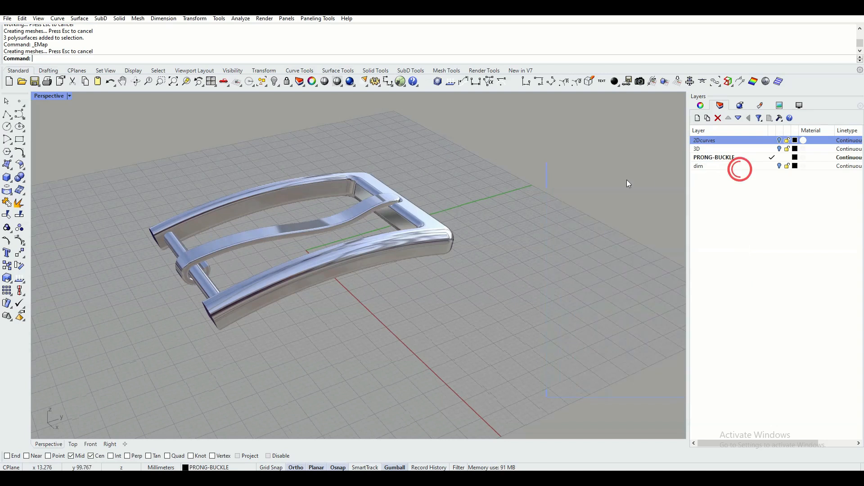
mouse_move(482, 163)
right_down()
mouse_move(539, 168)
mouse_move(493, 192)
mouse_move(464, 185)
mouse_move(463, 174)
mouse_move(511, 162)
mouse_move(480, 151)
right_up()
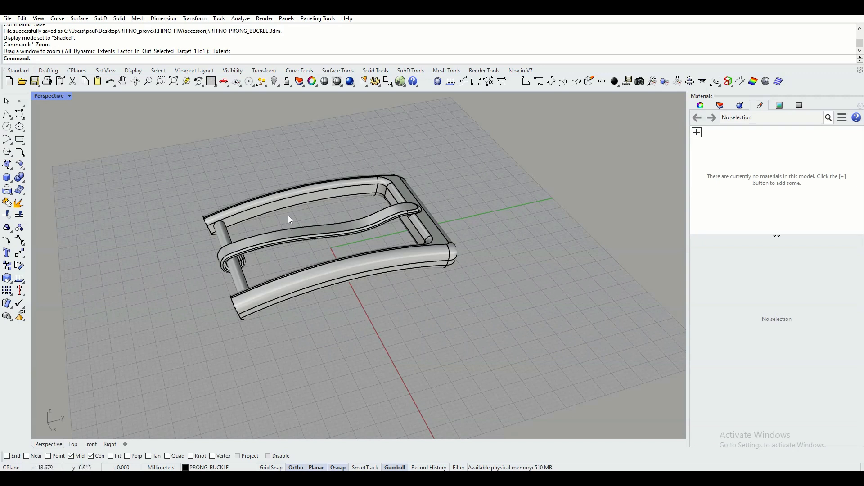
- Set the Perspective viewport to the Rendered display mode with the buckle in view
right_drag(334, 217, 382, 218)
scroll(339, 215, up, 2)
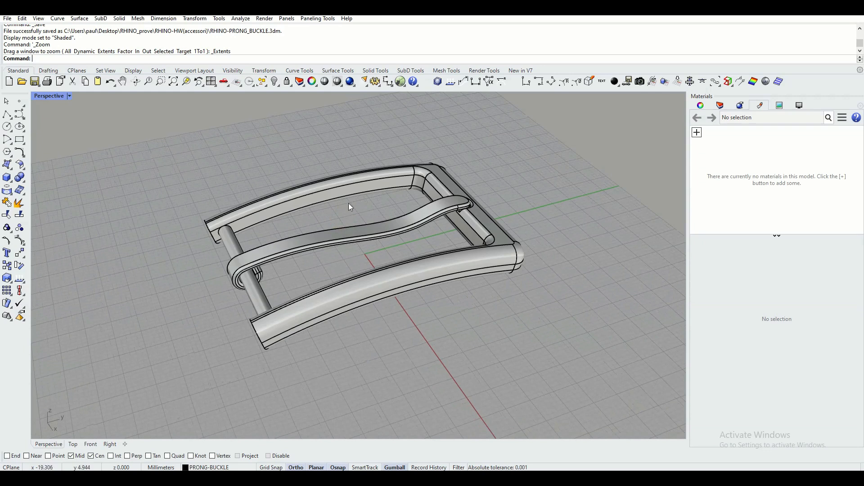
click(70, 96)
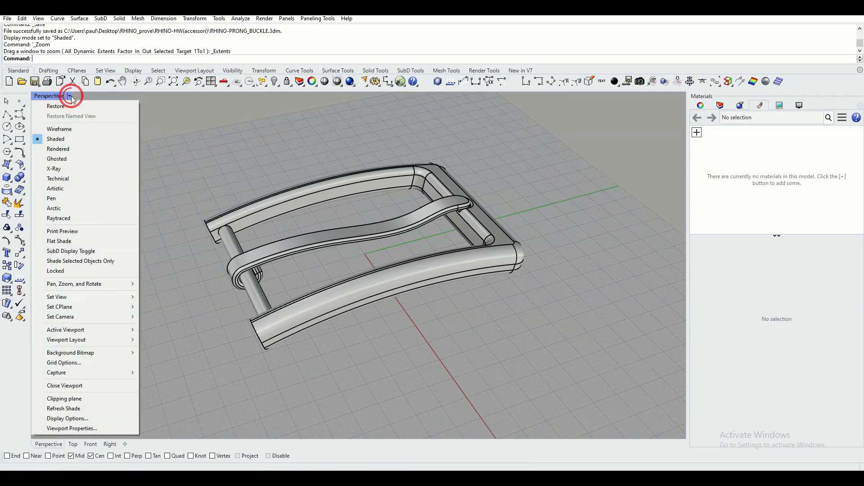
click(75, 150)
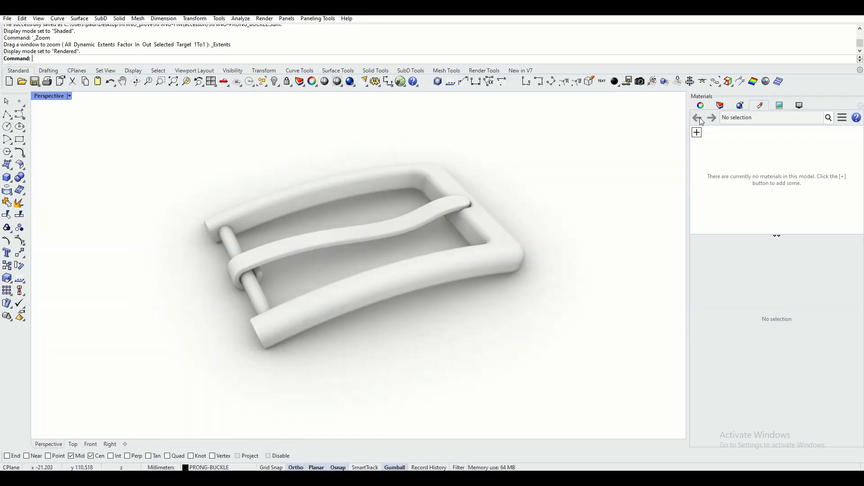
- Create a Metal material and assign it to the buckle's frame, pin and prong
drag(522, 147, 190, 353)
drag(522, 147, 522, 147)
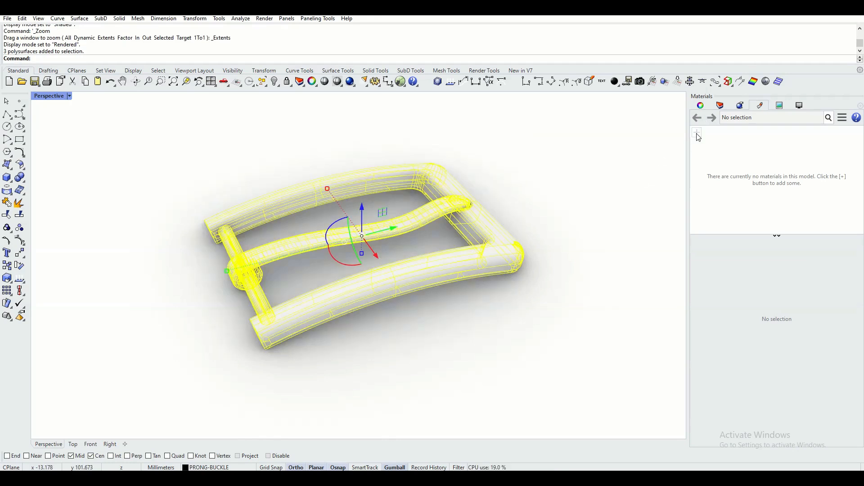
click(696, 133)
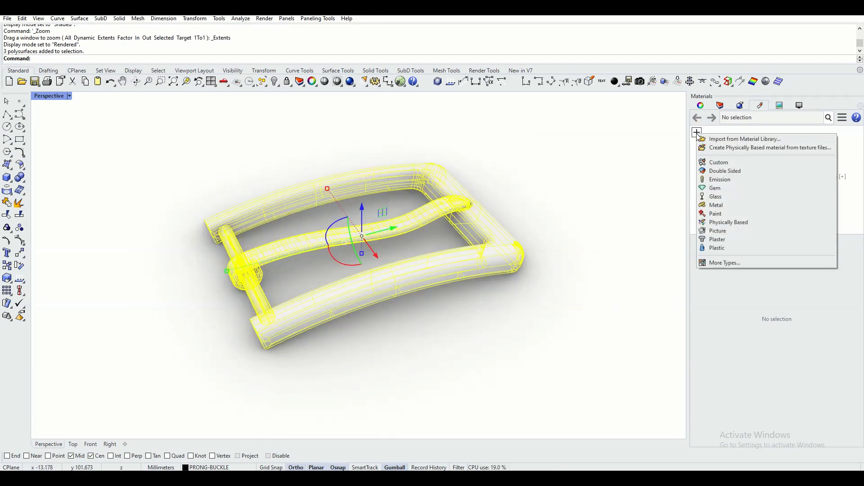
click(718, 205)
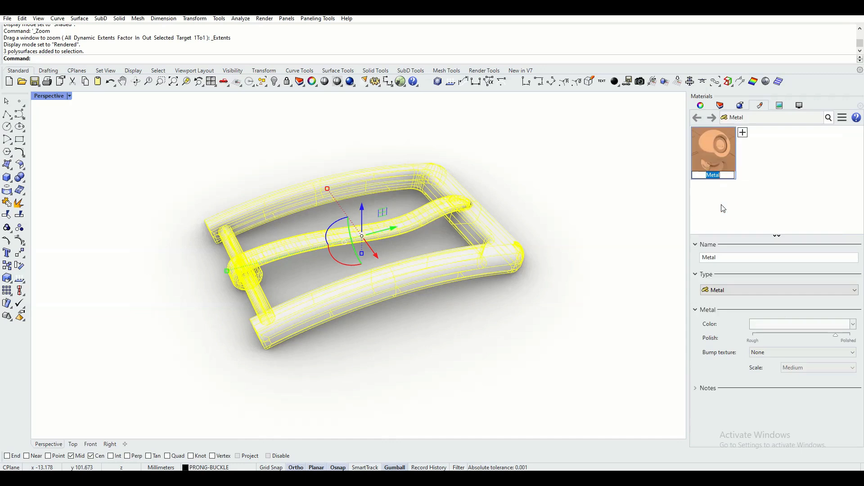
click(711, 152)
right_click(711, 152)
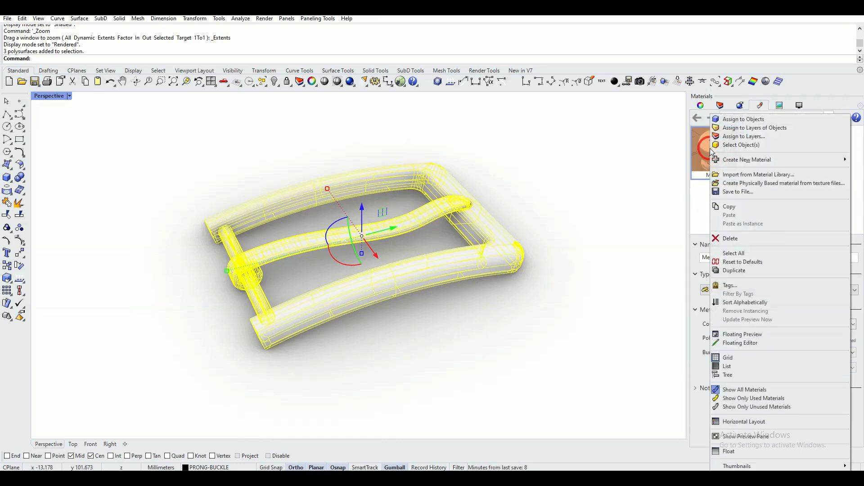
click(748, 120)
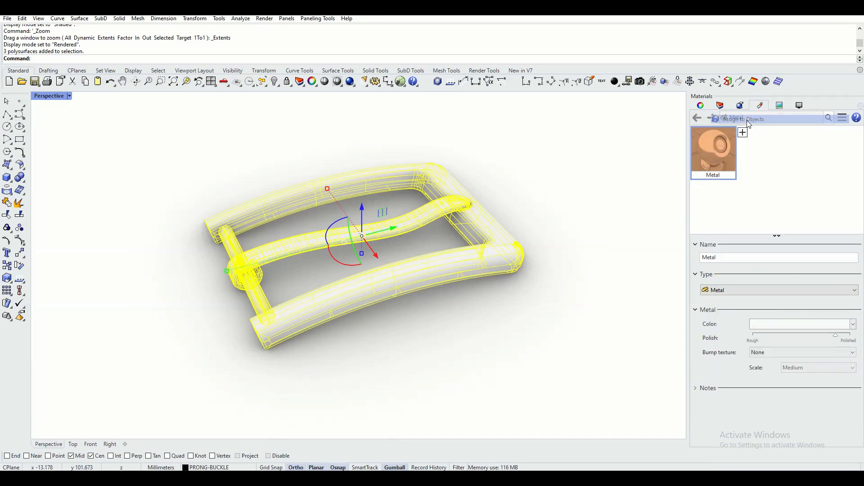
click(569, 182)
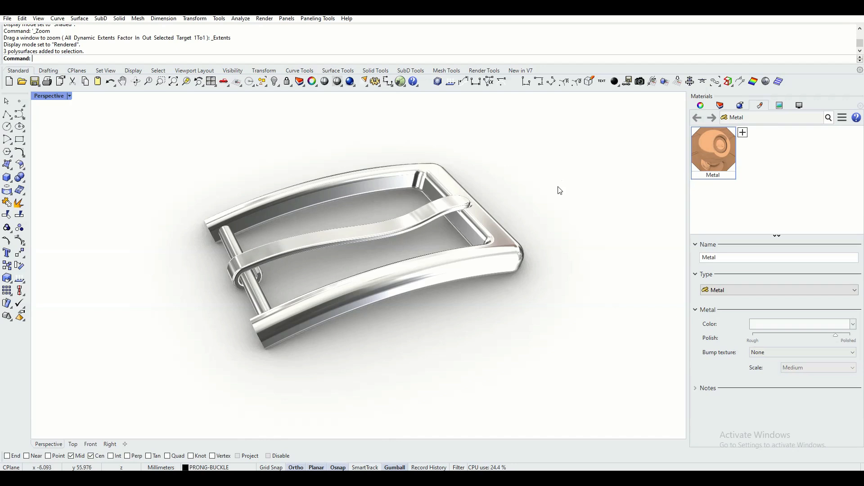
- Set the Metal material's color to Gold (Yellow) from the Custom Color List
right_drag(526, 195, 465, 214)
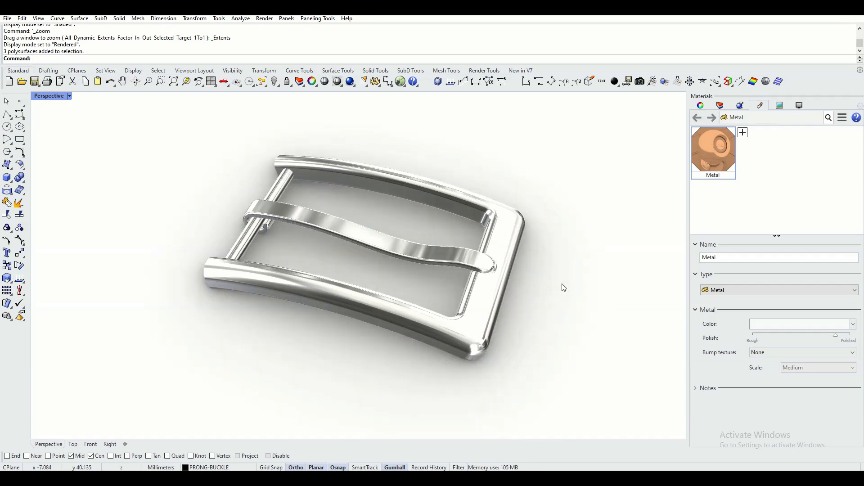
mouse_move(524, 273)
right_down()
mouse_move(529, 256)
mouse_move(534, 268)
right_up()
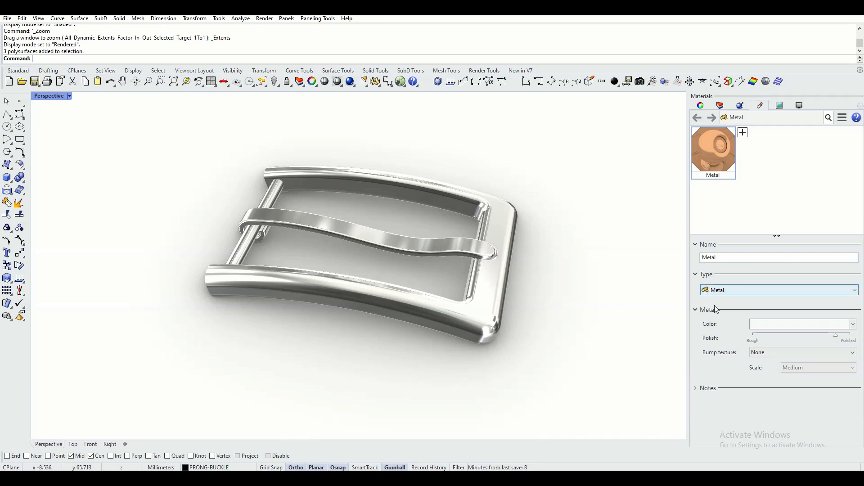
click(770, 326)
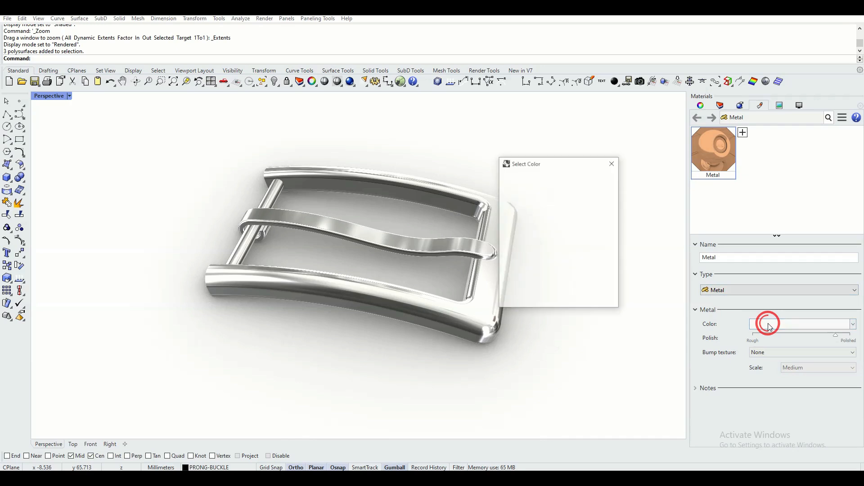
click(557, 177)
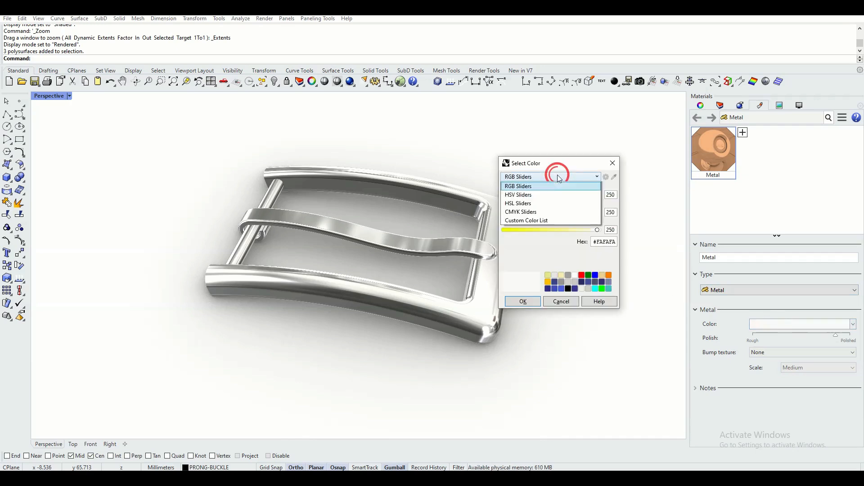
click(533, 246)
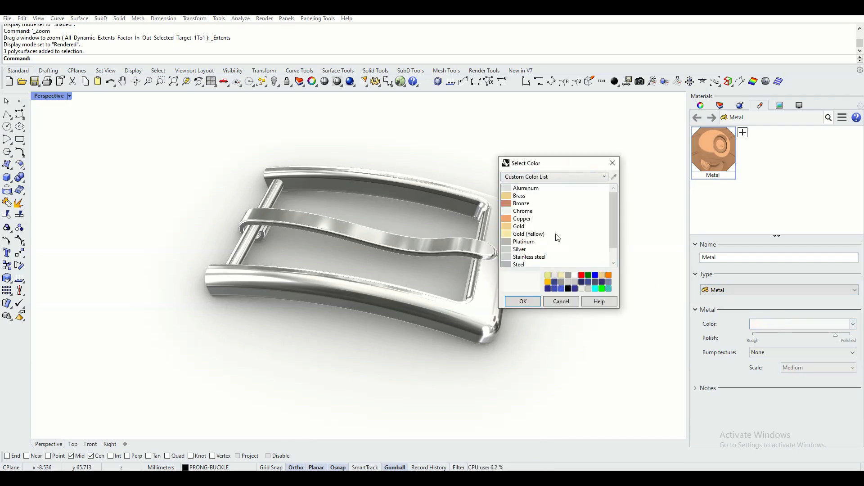
click(512, 235)
click(527, 305)
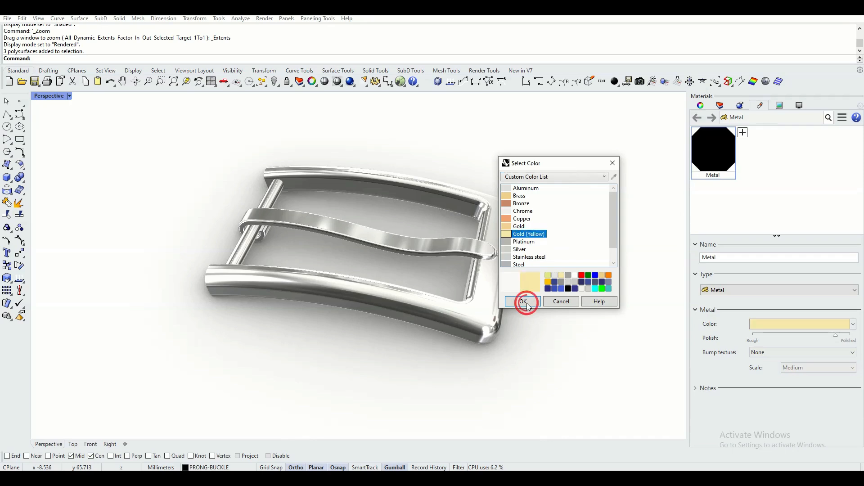
- Turn the ground plane off and back on in the rendering settings to compare the buckle's shadow
click(739, 106)
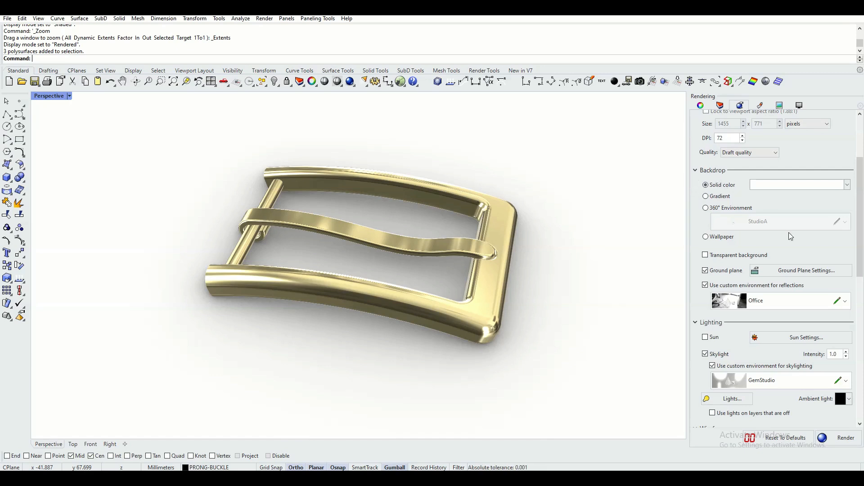
click(705, 270)
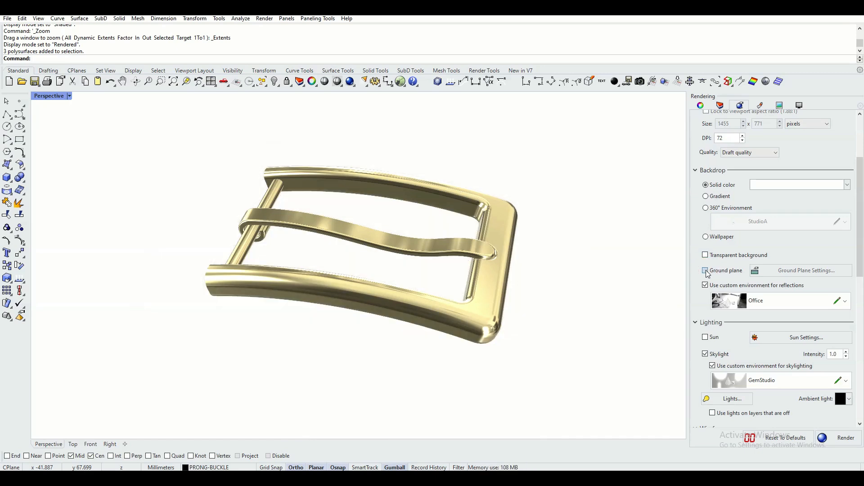
click(705, 271)
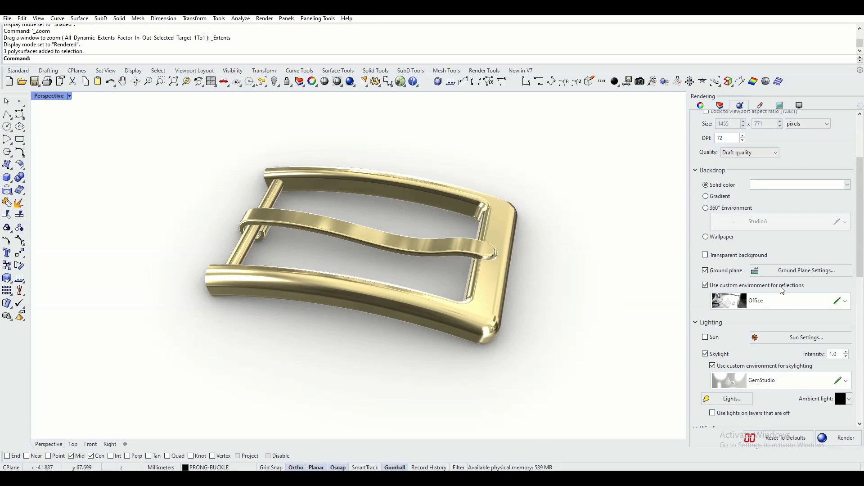
- Open the choice of custom environment used for reflections
click(773, 300)
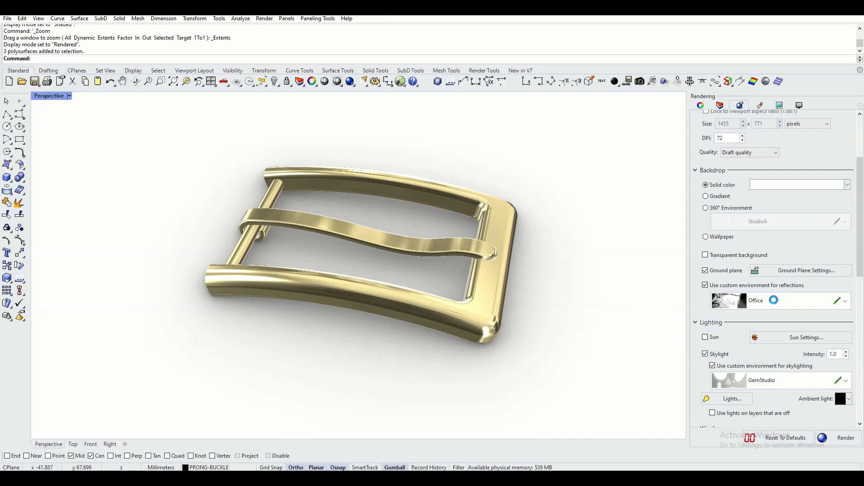